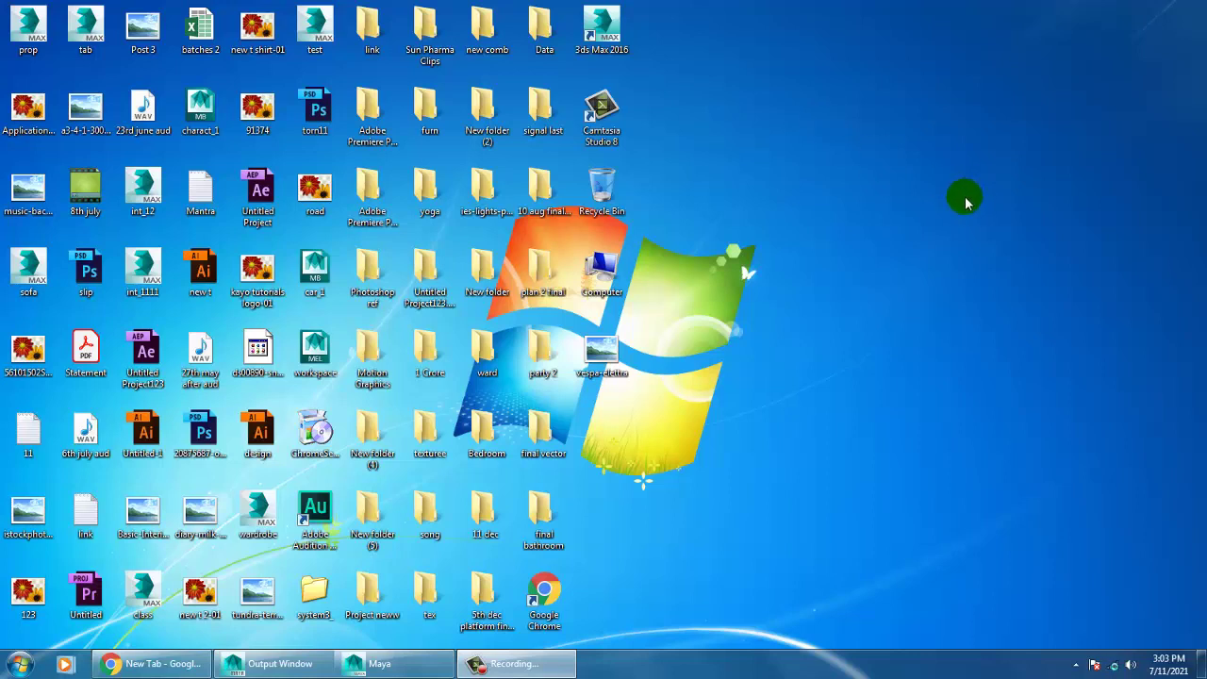
Step: Restore Maya, tumble the perspective view, and switch to the four-view layout
left_click(444, 666)
left_click(482, 251)
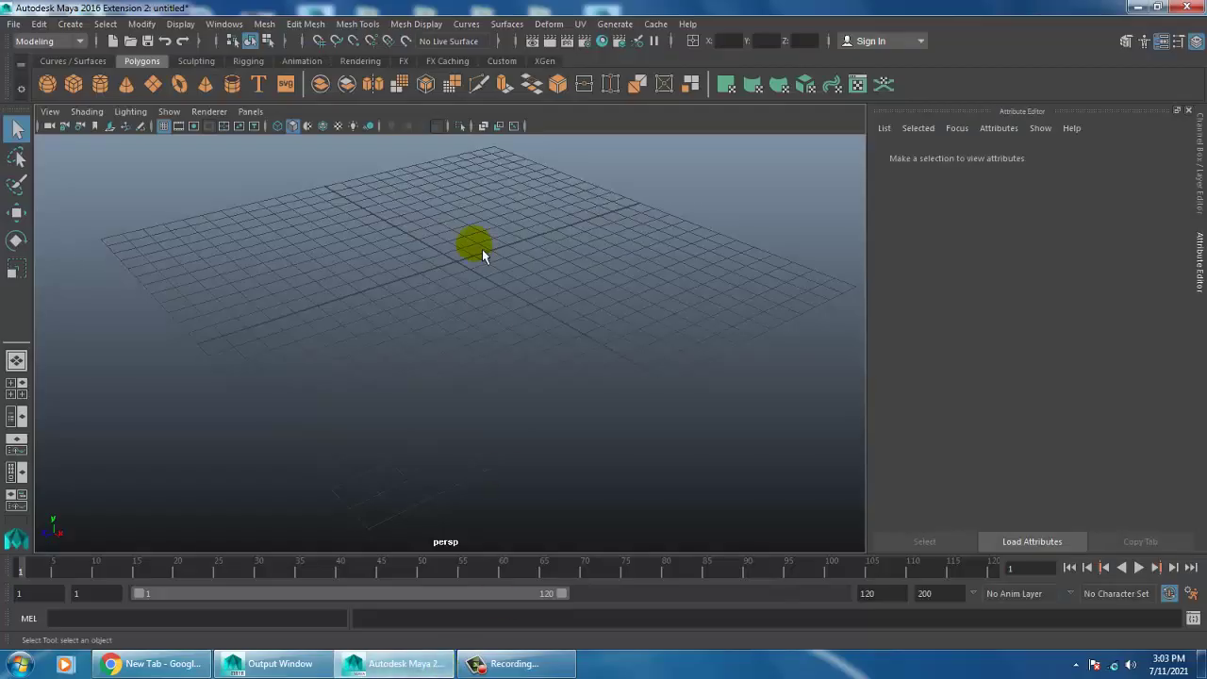
mouse_move(633, 393)
left_mouse_down("alt")
mouse_move(628, 326)
mouse_move(632, 344)
left_mouse_up("alt")
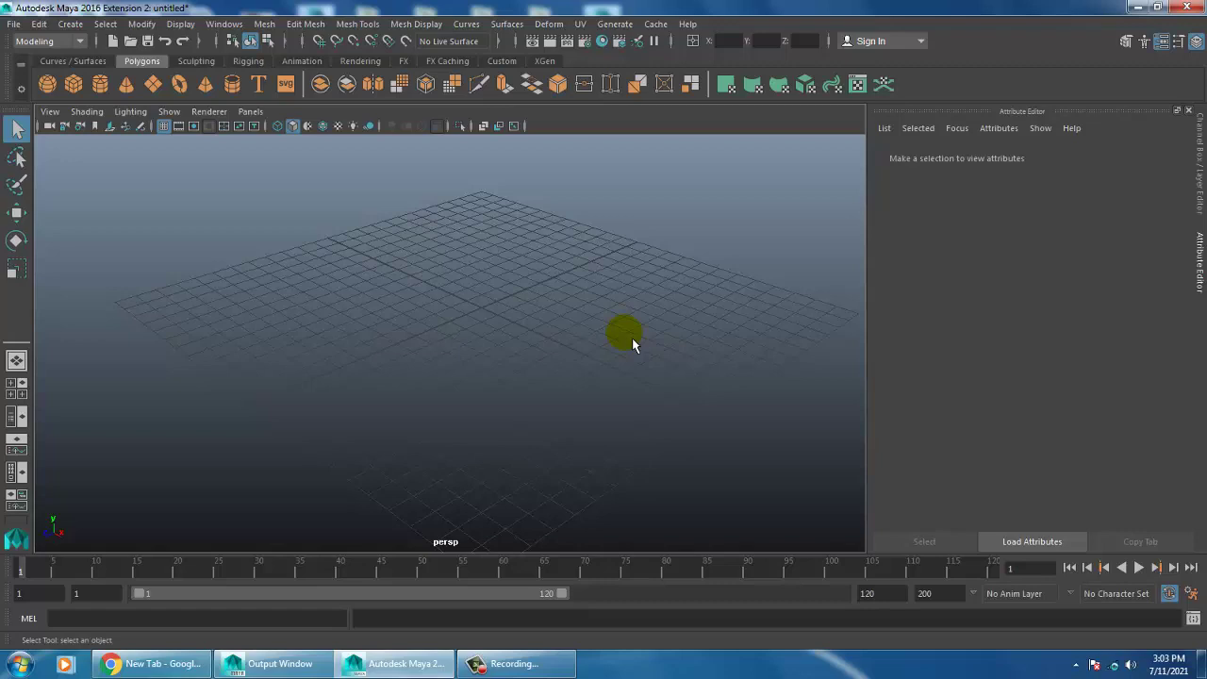
key("space")
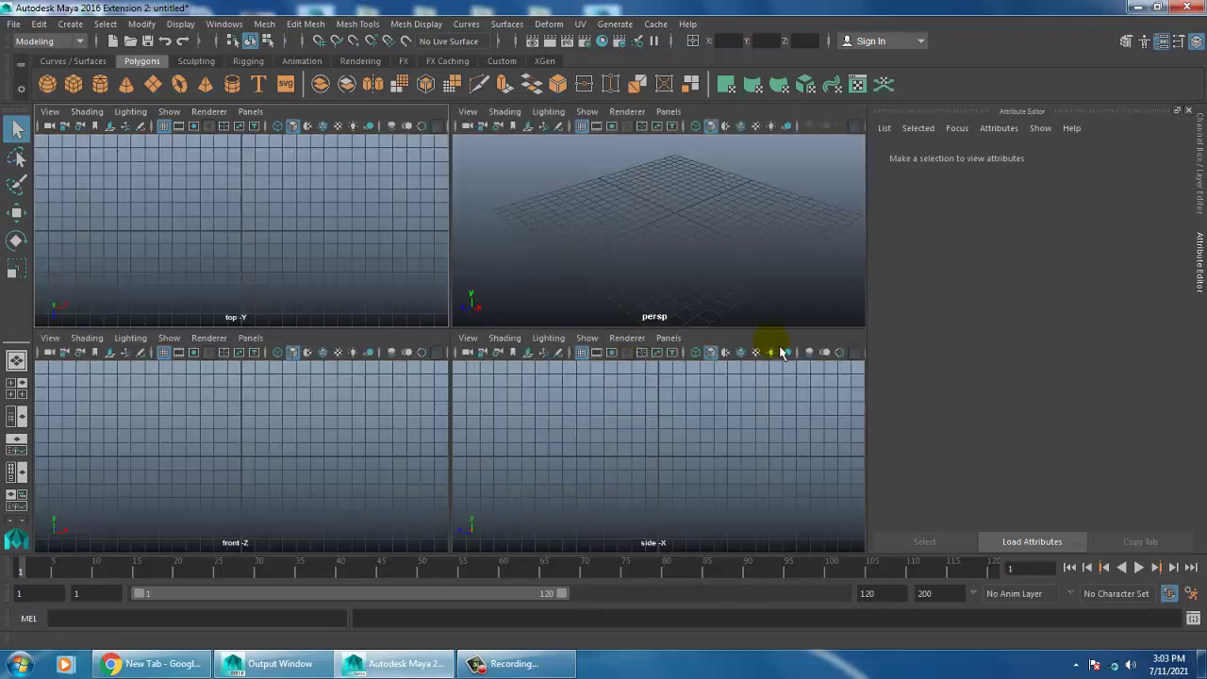
Step: Import vespa-elettra.jpeg from the Desktop as the front view's image plane
left_click(50, 338)
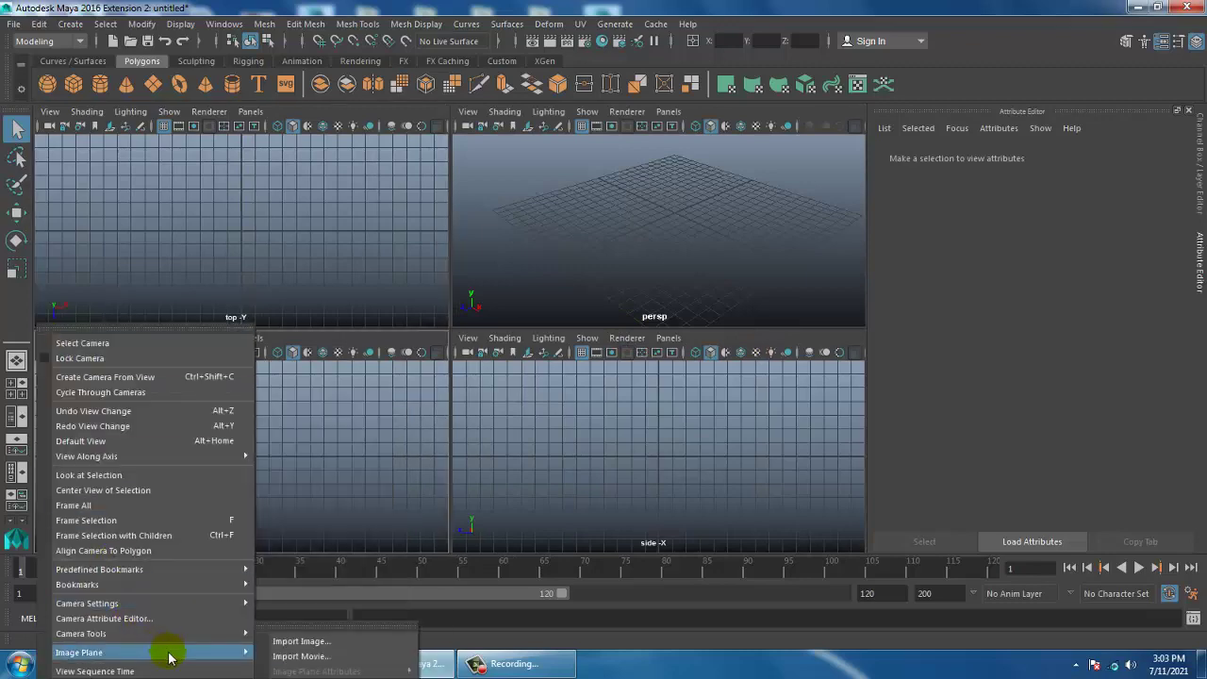
left_click(316, 642)
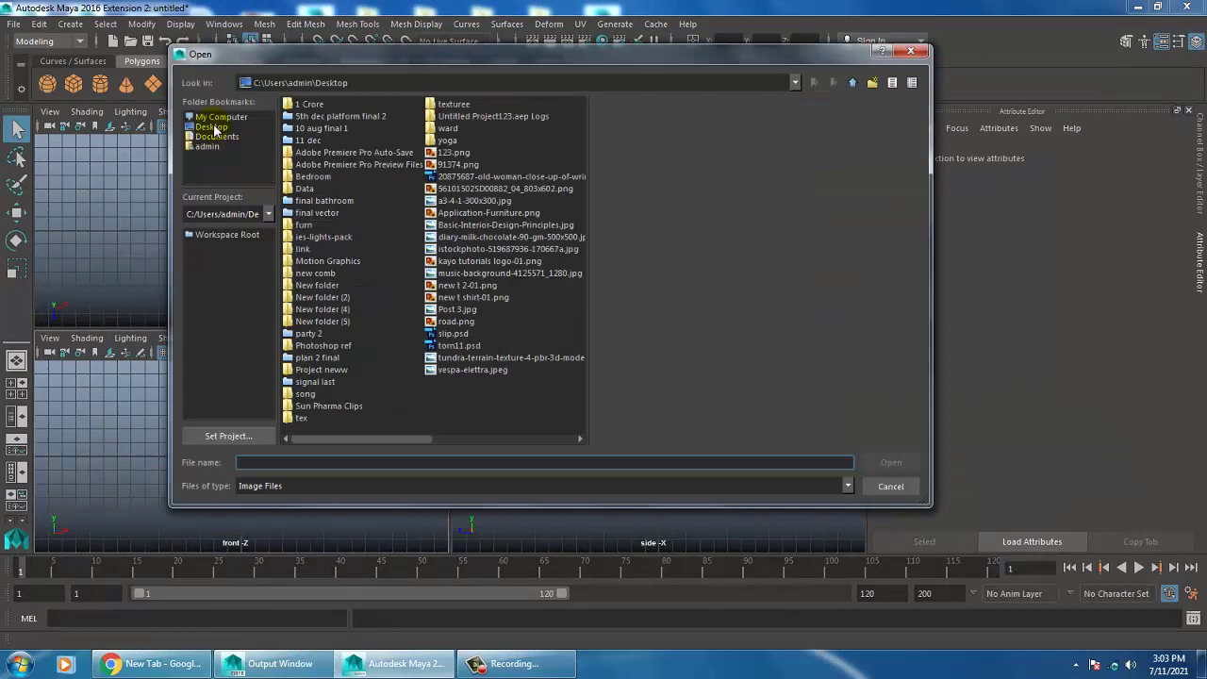
left_click(215, 128)
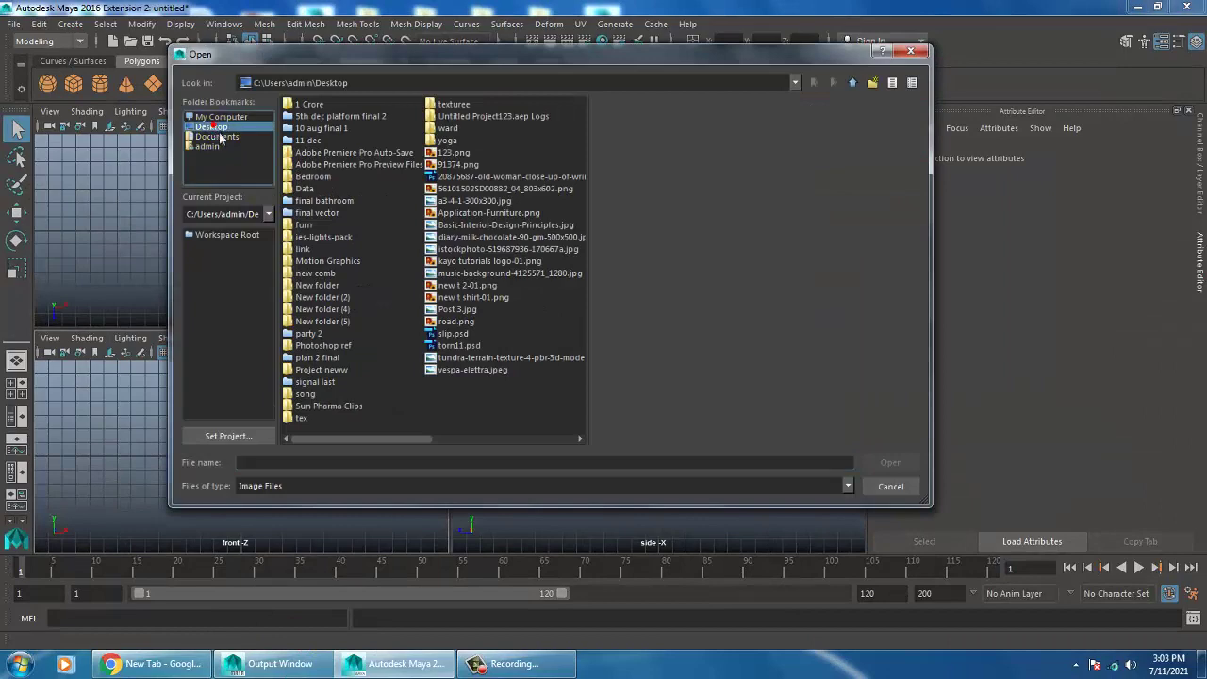
double_click(495, 371)
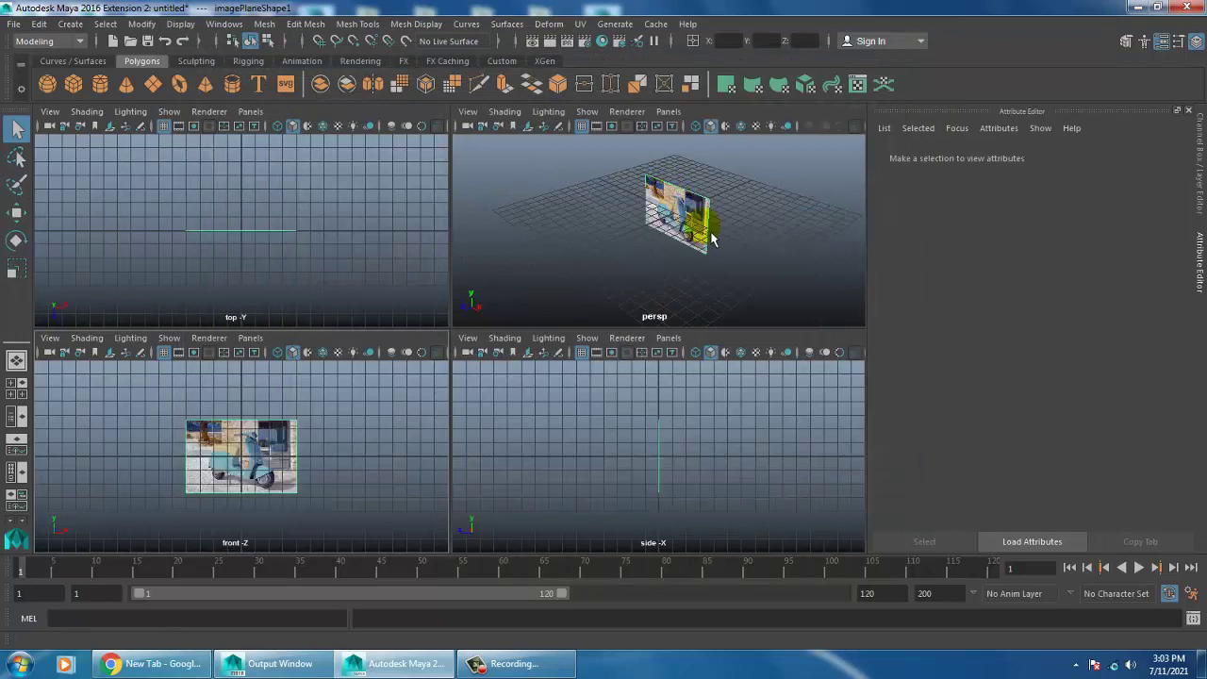
Step: Inspect the image plane in perspective and maximize the perspective view
left_click_drag(763, 267, 681, 250, "alt")
left_click(679, 250)
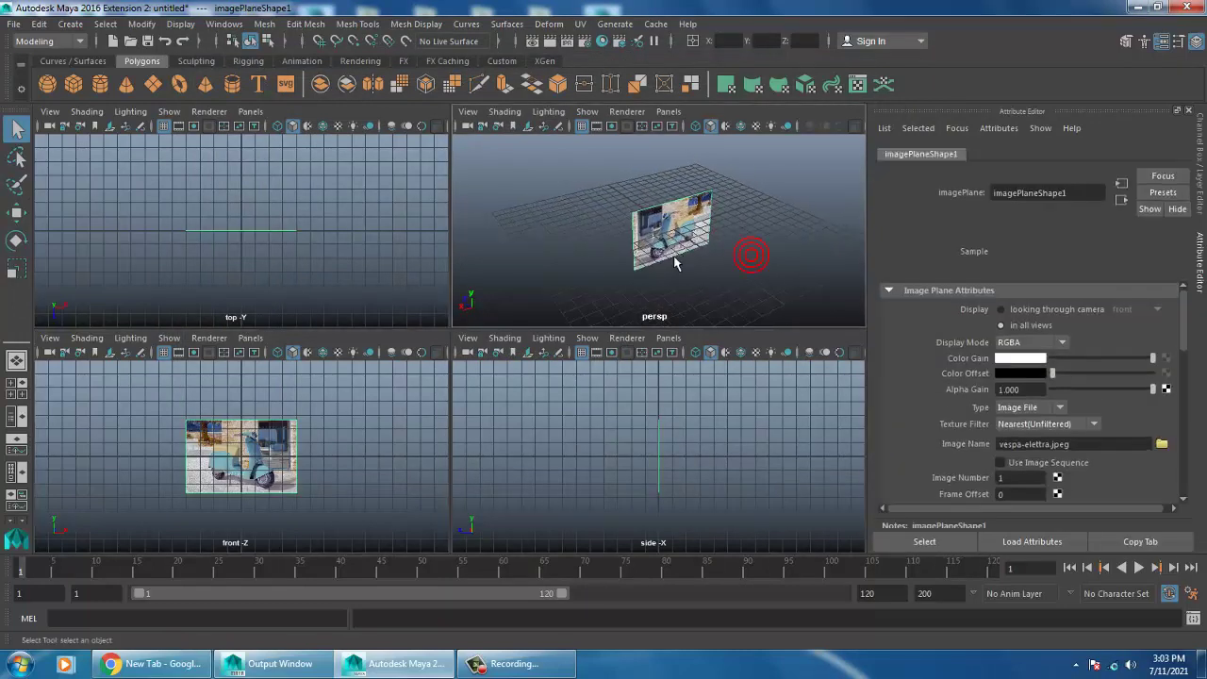
left_click(625, 111)
left_click(661, 157)
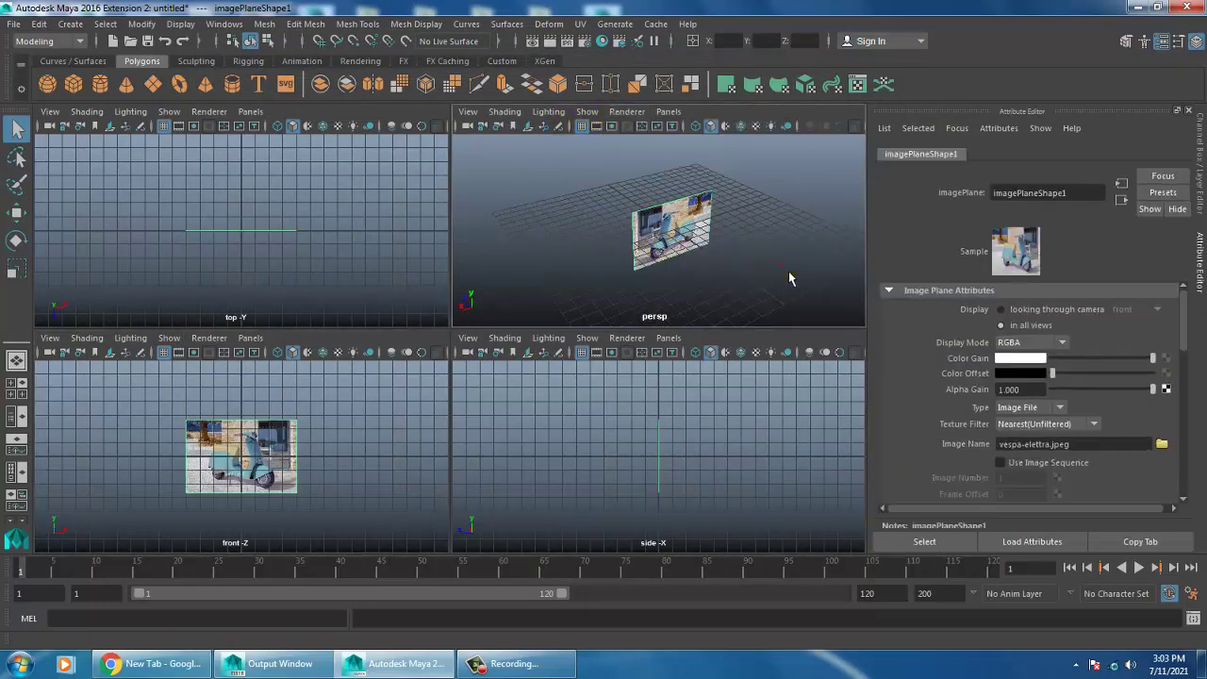
left_click(749, 256)
key("space")
Step: Select the image plane and raise it above the grid along Y
key("w")
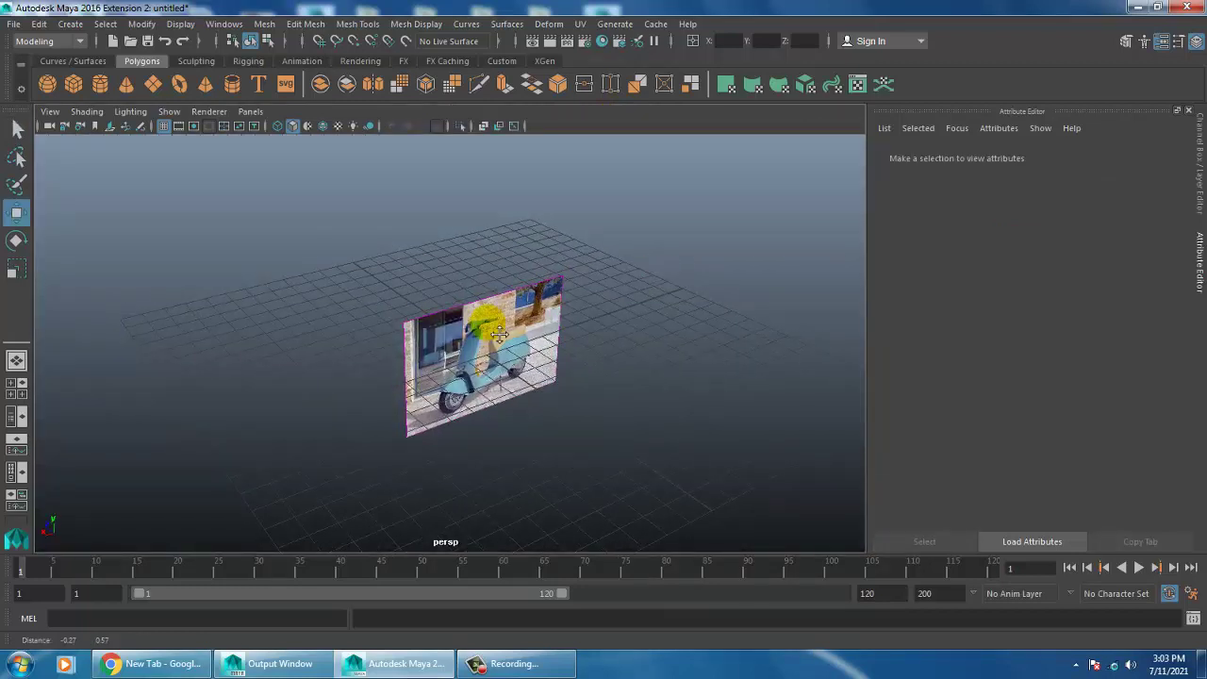
left_click_drag(507, 326, 601, 386, "alt")
left_click(576, 372)
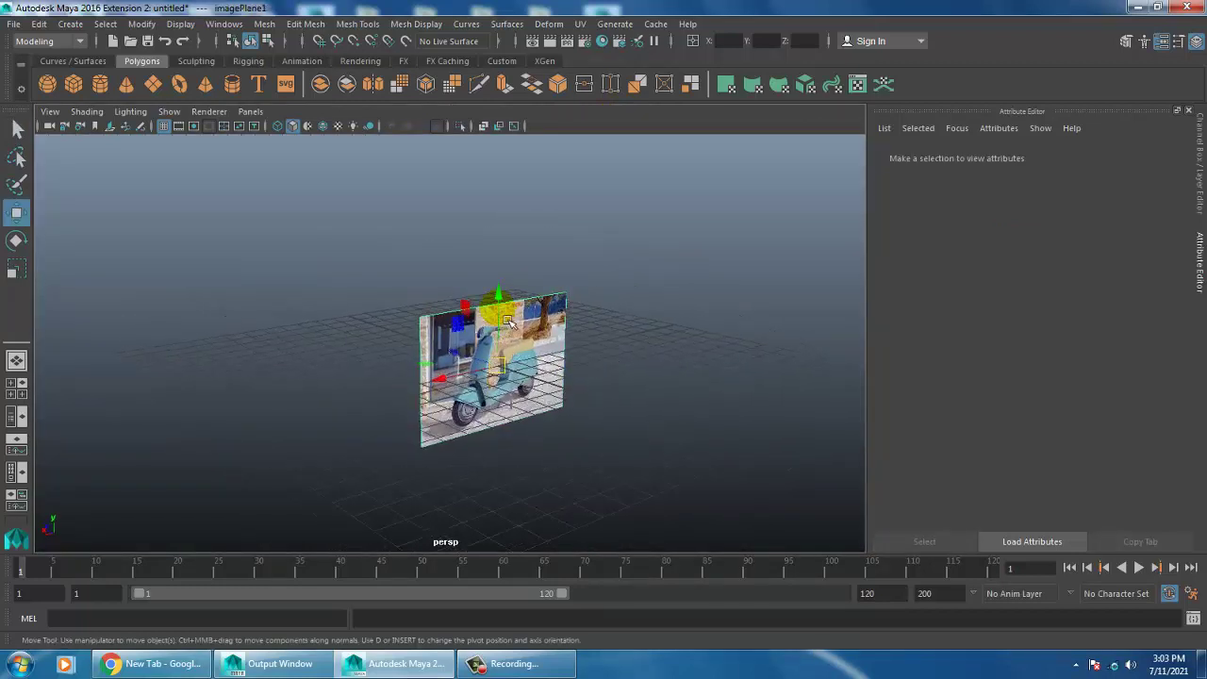
middle_click_drag(504, 180, 490, 285)
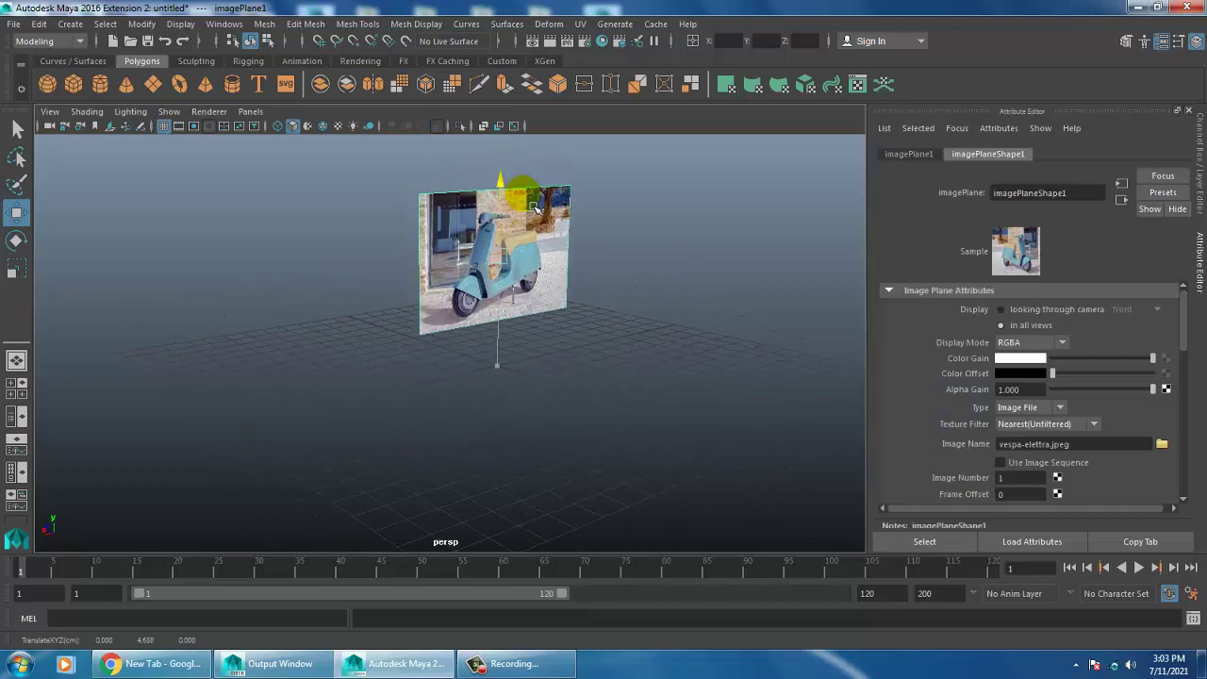
mouse_move(489, 285)
left_mouse_down("alt")
mouse_move(701, 305)
mouse_move(533, 268)
left_mouse_up("alt")
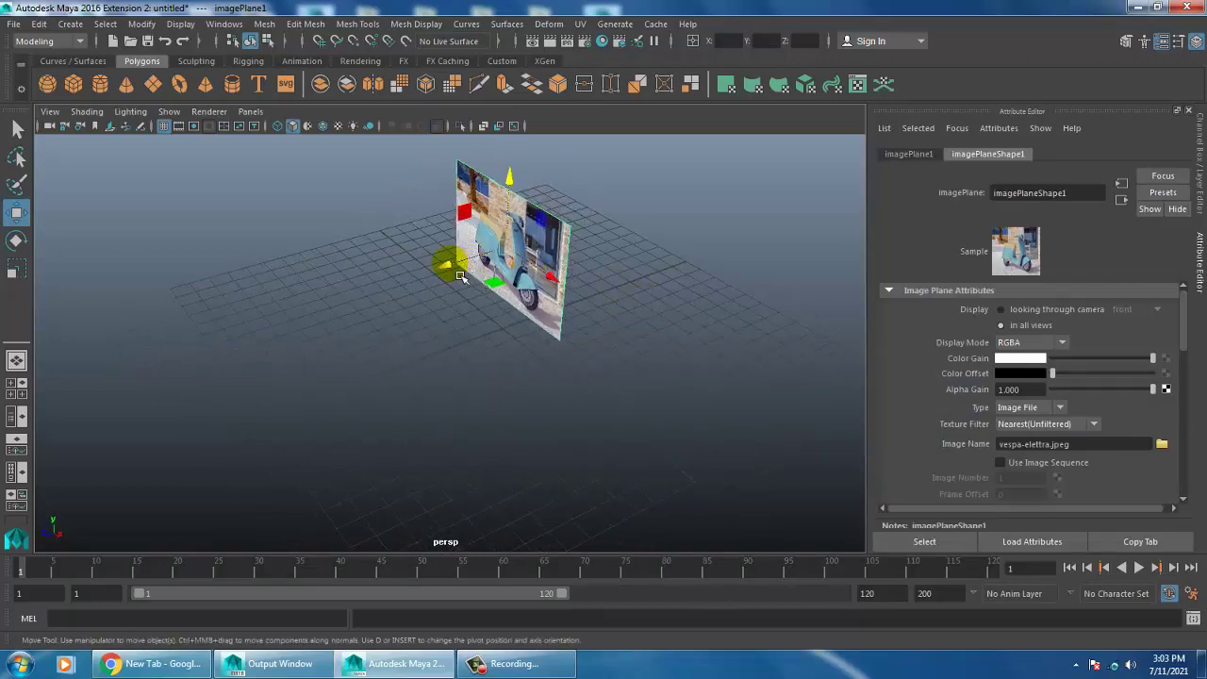
left_click_drag(453, 261, 647, 261, "alt")
right_click_drag(647, 262, 620, 315, "alt")
middle_click_drag(620, 315, 591, 425, "alt")
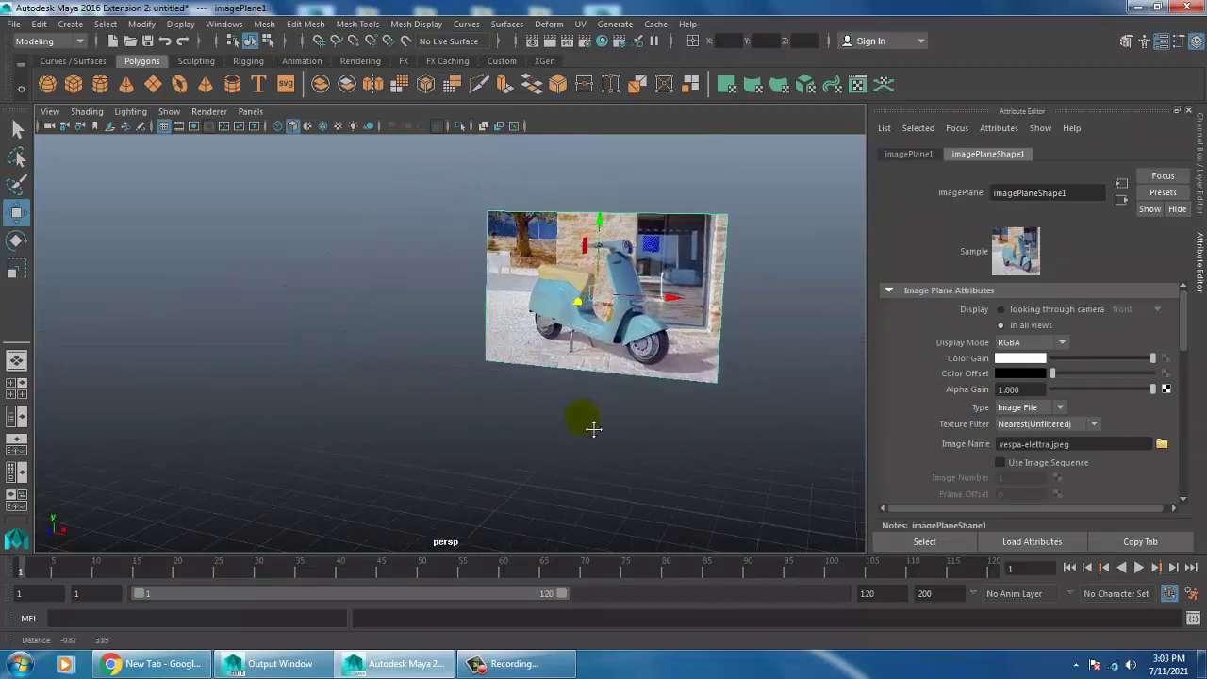
Step: Flatten the image plane along its depth, then lift it slightly higher
key("r")
mouse_move(597, 311)
left_mouse_down()
mouse_move(634, 309)
mouse_move(637, 375)
left_mouse_up()
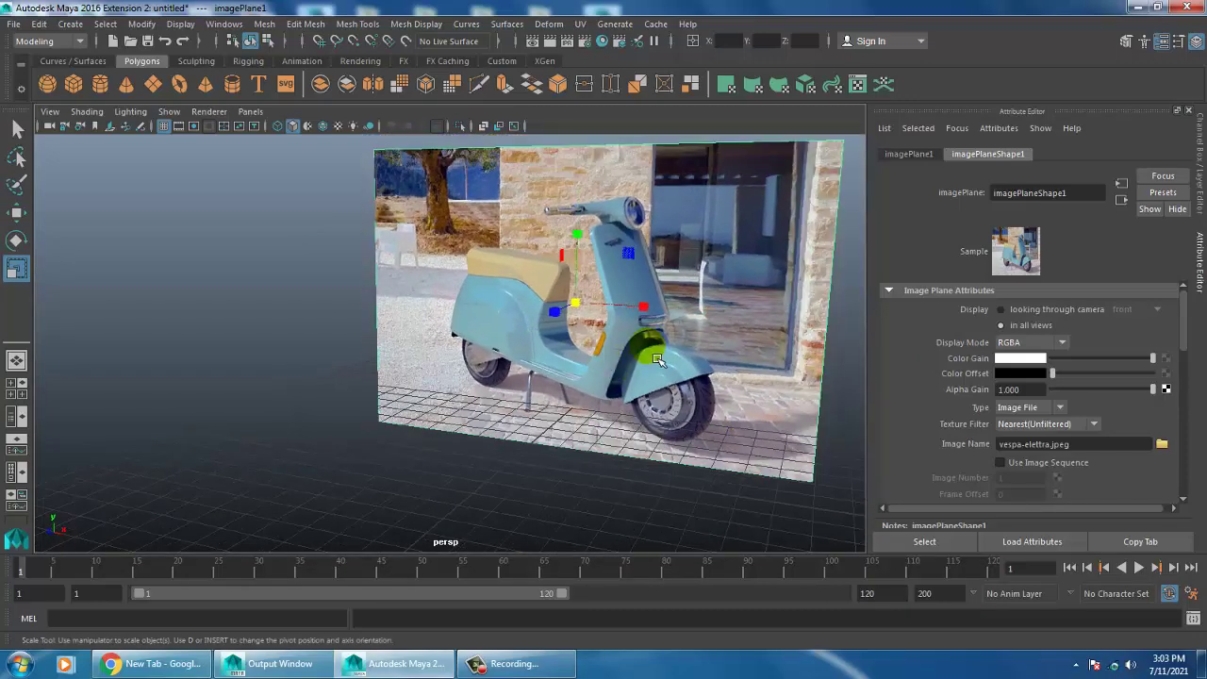
key("w")
left_click_drag(575, 303, 570, 261)
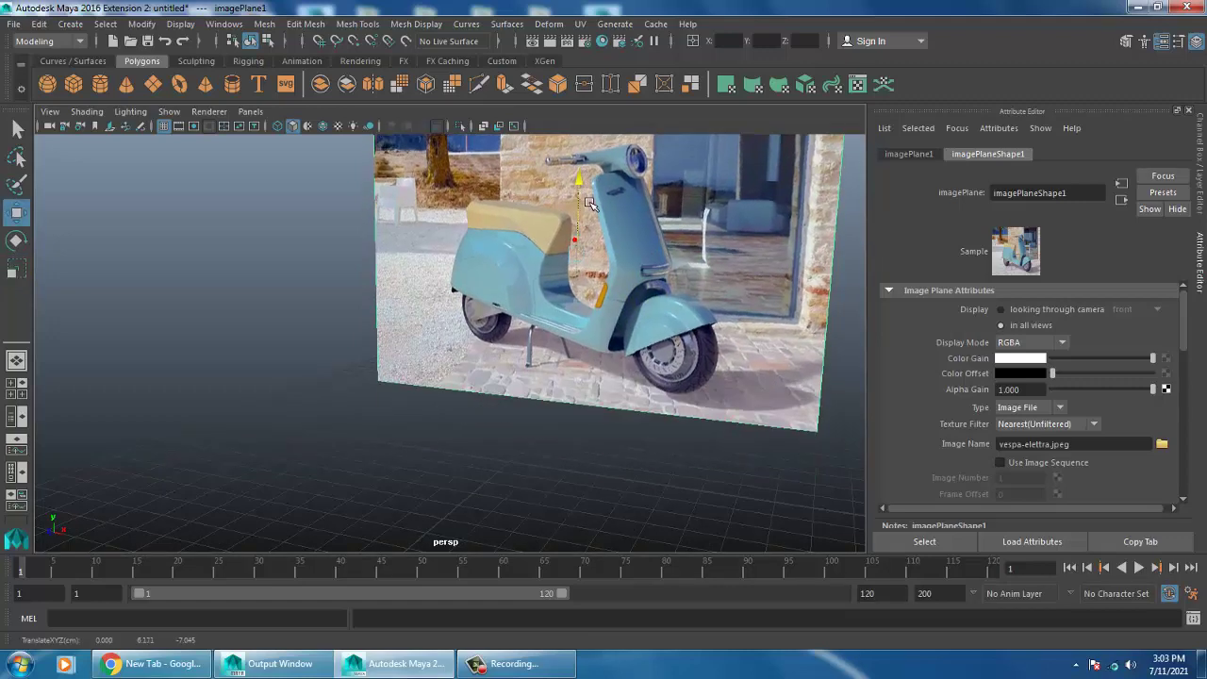
scroll(585, 283, "down", 5)
mouse_move(614, 318)
left_mouse_down("alt")
mouse_move(493, 350)
mouse_move(626, 313)
mouse_move(607, 302)
left_mouse_up("alt")
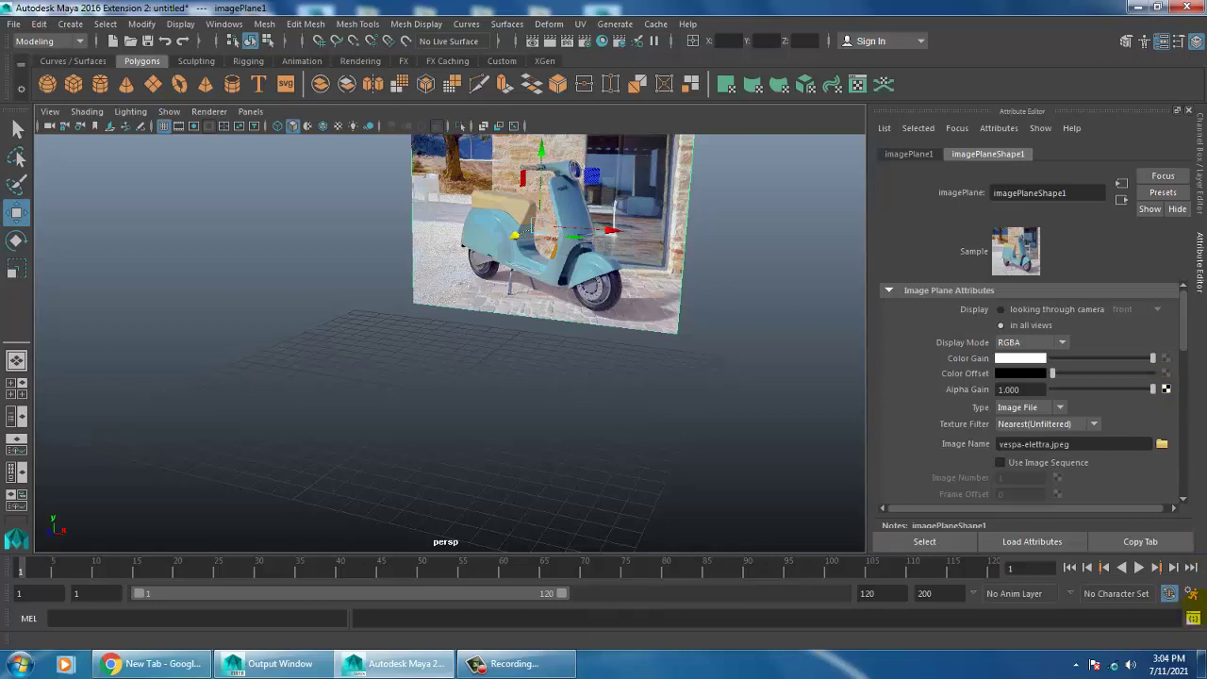
Step: Assign the image plane to new display layer layer1, test its visibility, and deselect
left_click(1197, 195)
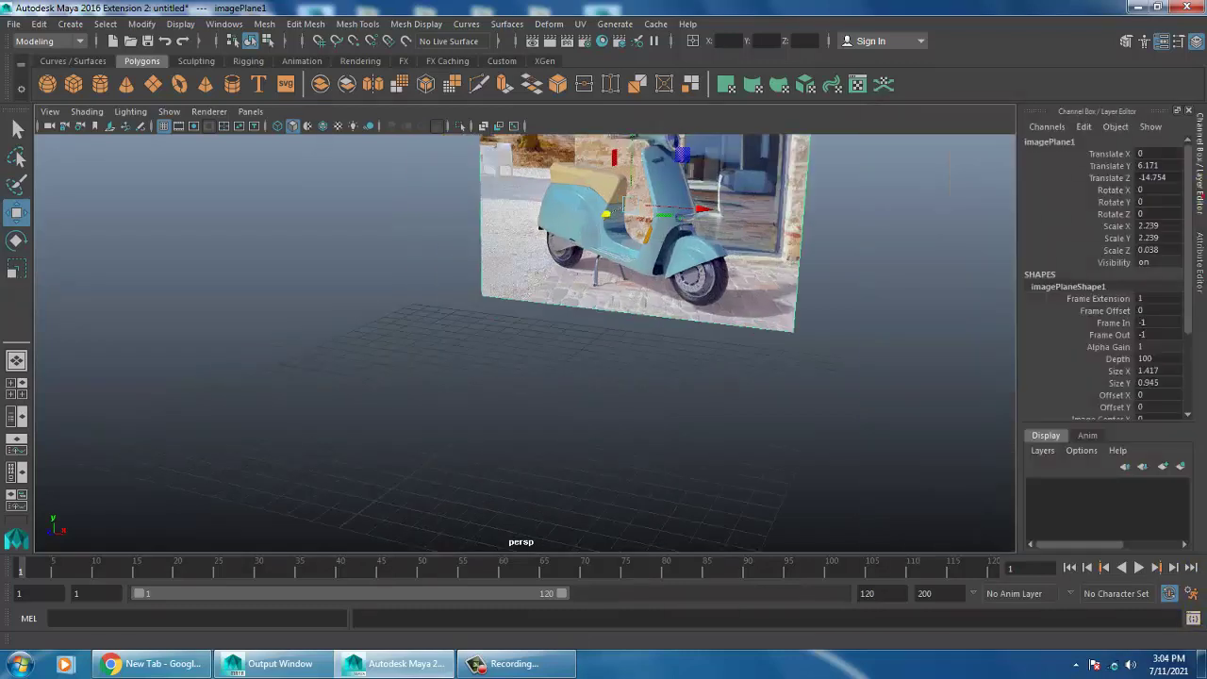
left_click(1181, 466)
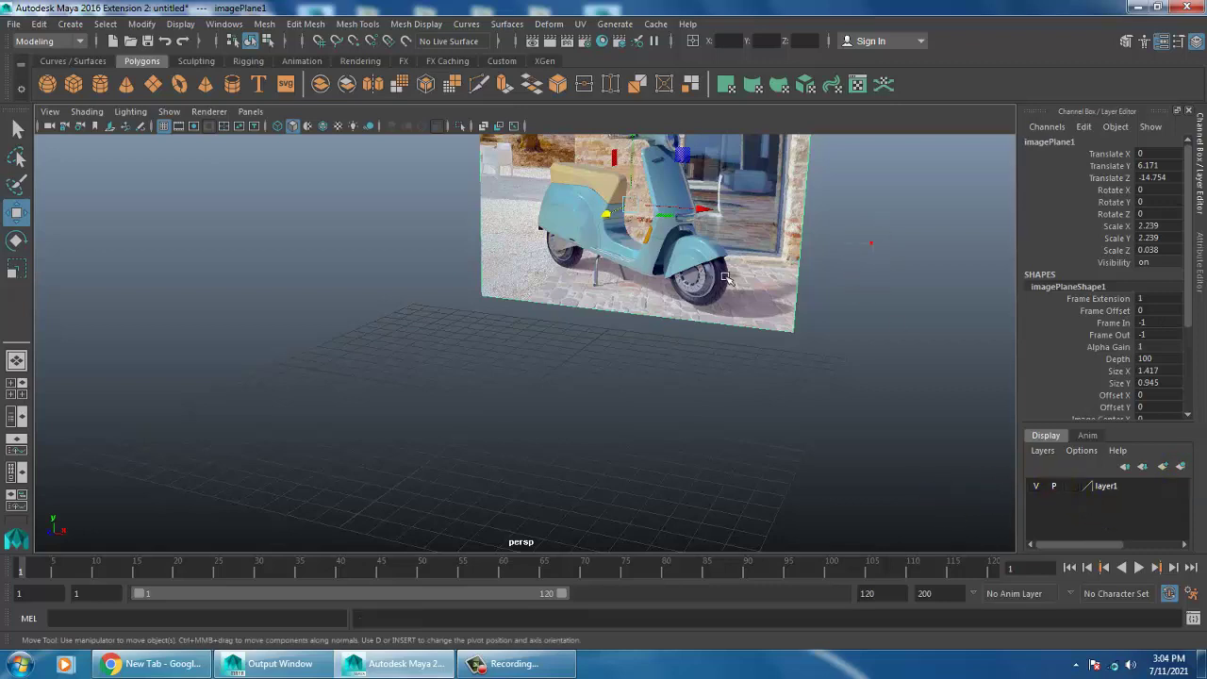
left_click(1038, 488)
left_click(1037, 488)
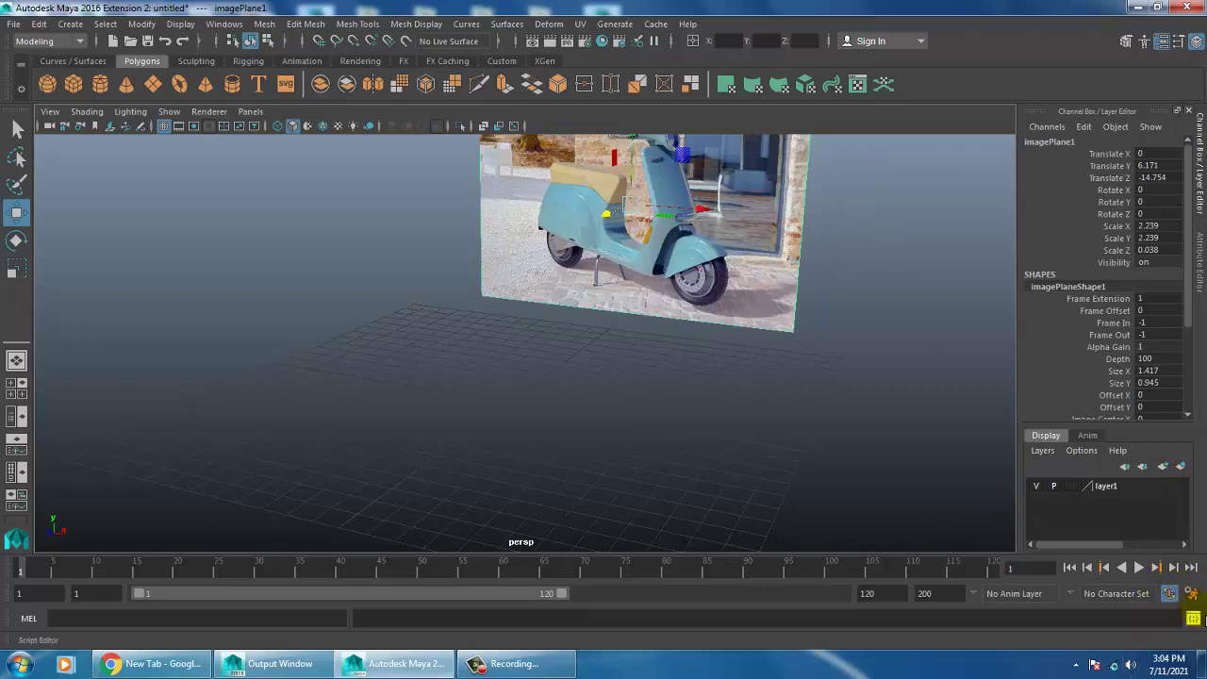
left_click(879, 358)
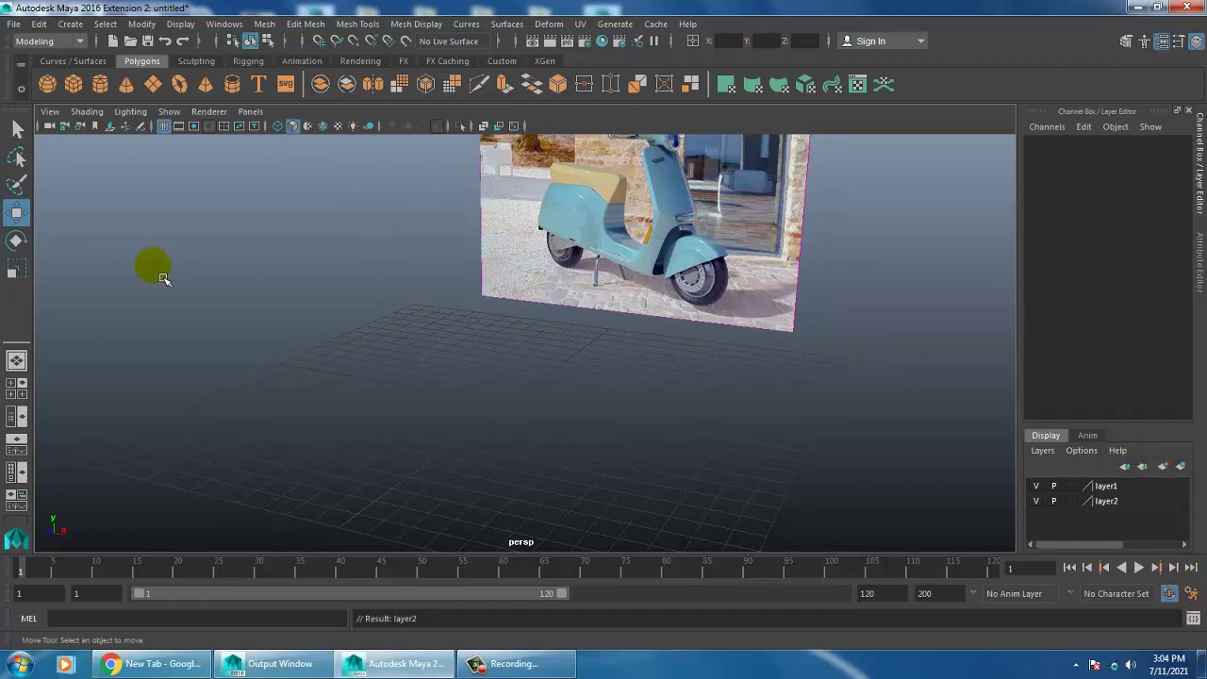
Step: Draw a large polygon plane on the grid and frame the scooter reference
left_click(153, 84)
mouse_move(647, 391)
left_mouse_down("alt")
mouse_move(590, 445)
mouse_move(670, 415)
left_mouse_up("alt")
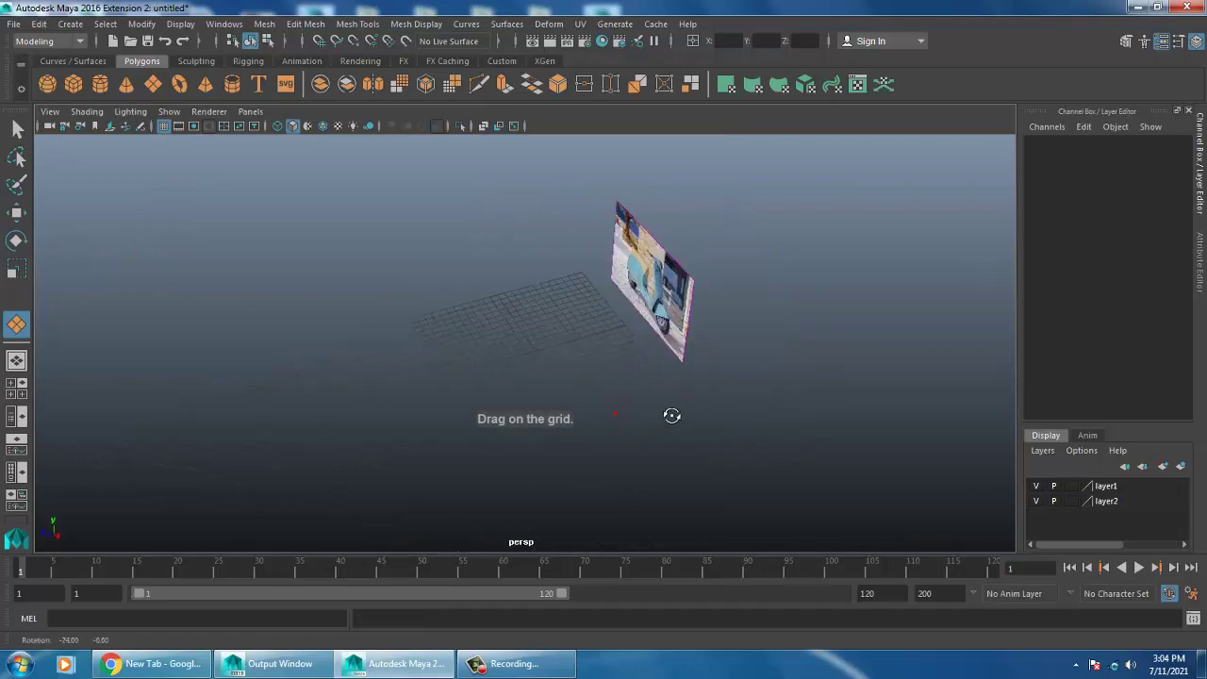
left_click_drag(590, 216, 437, 597)
key("w")
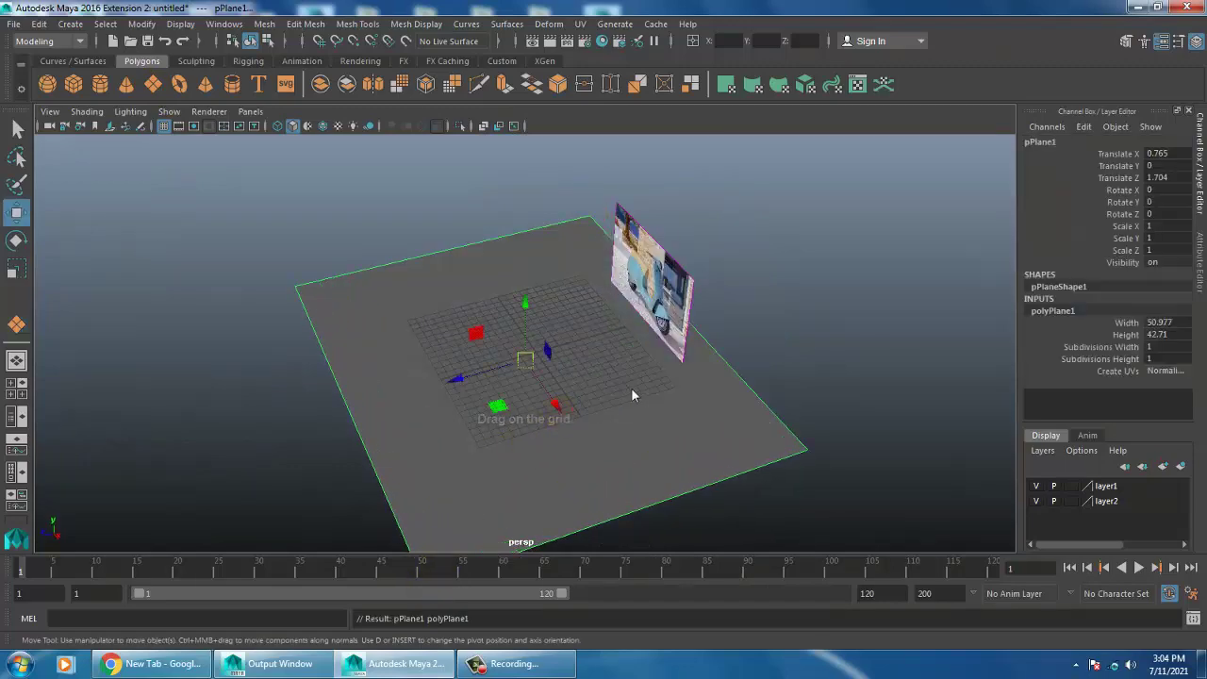
mouse_move(631, 388)
left_mouse_down("alt")
mouse_move(638, 368)
mouse_move(639, 396)
mouse_move(744, 391)
mouse_move(717, 377)
mouse_move(512, 385)
mouse_move(649, 343)
left_mouse_up("alt")
right_click_drag(649, 343, 618, 373, "alt")
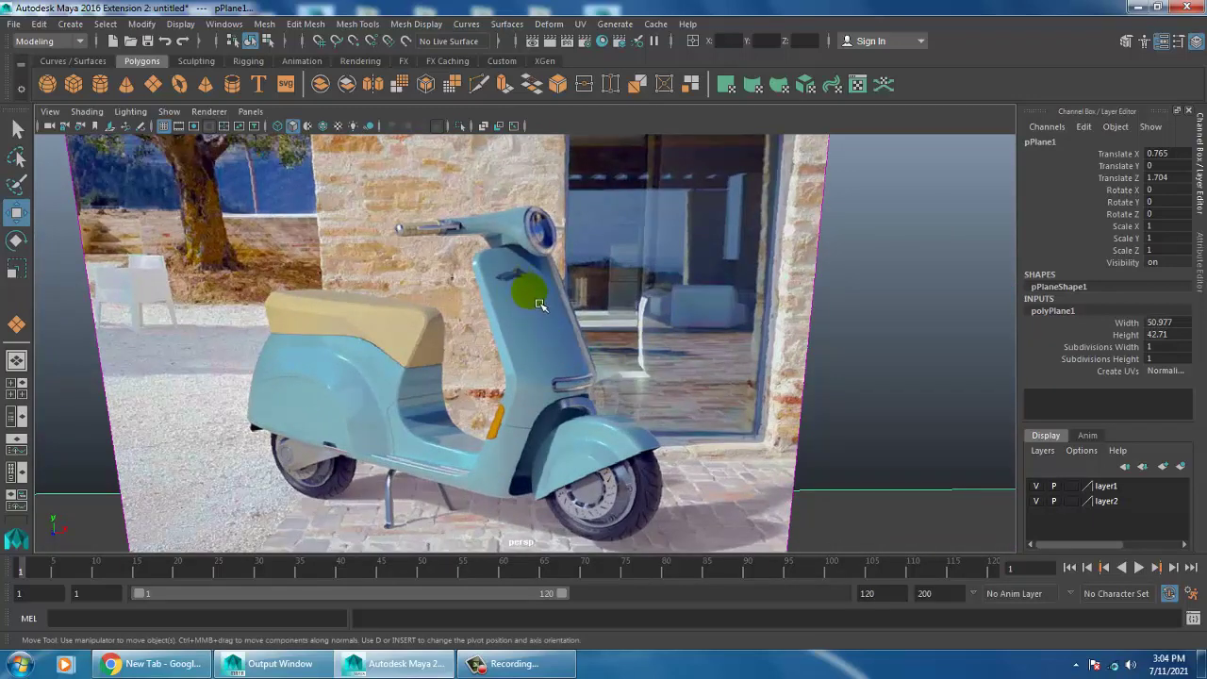
key("f")
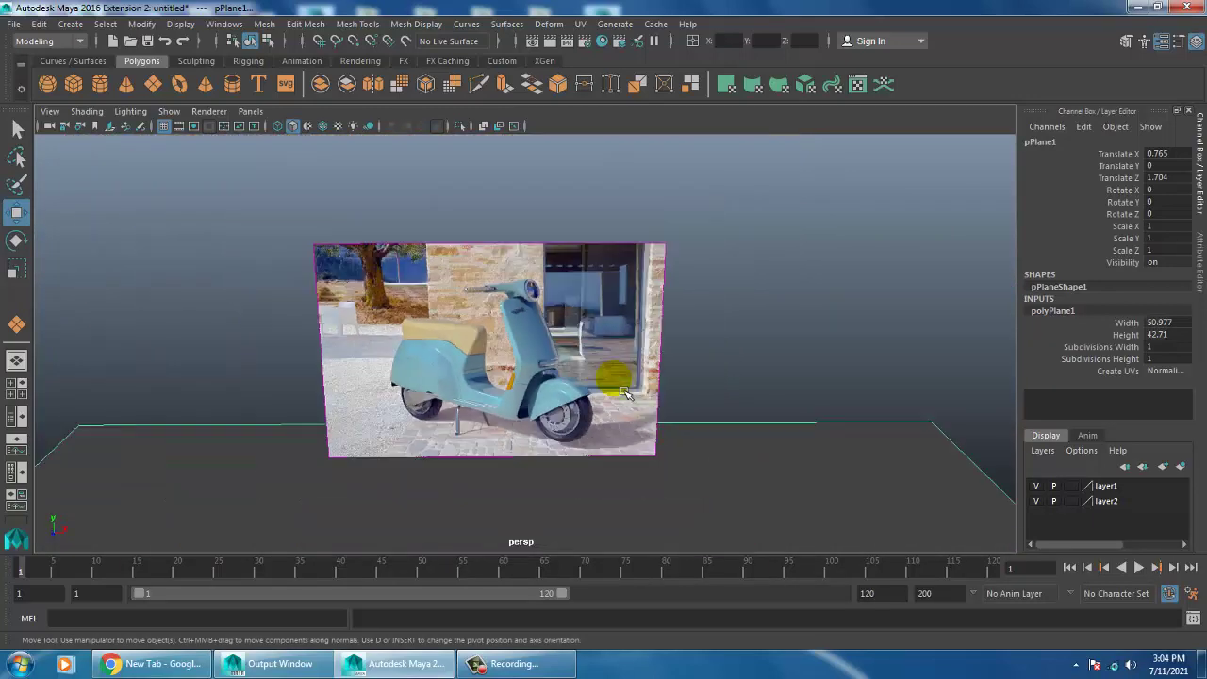
key("space")
key("space")
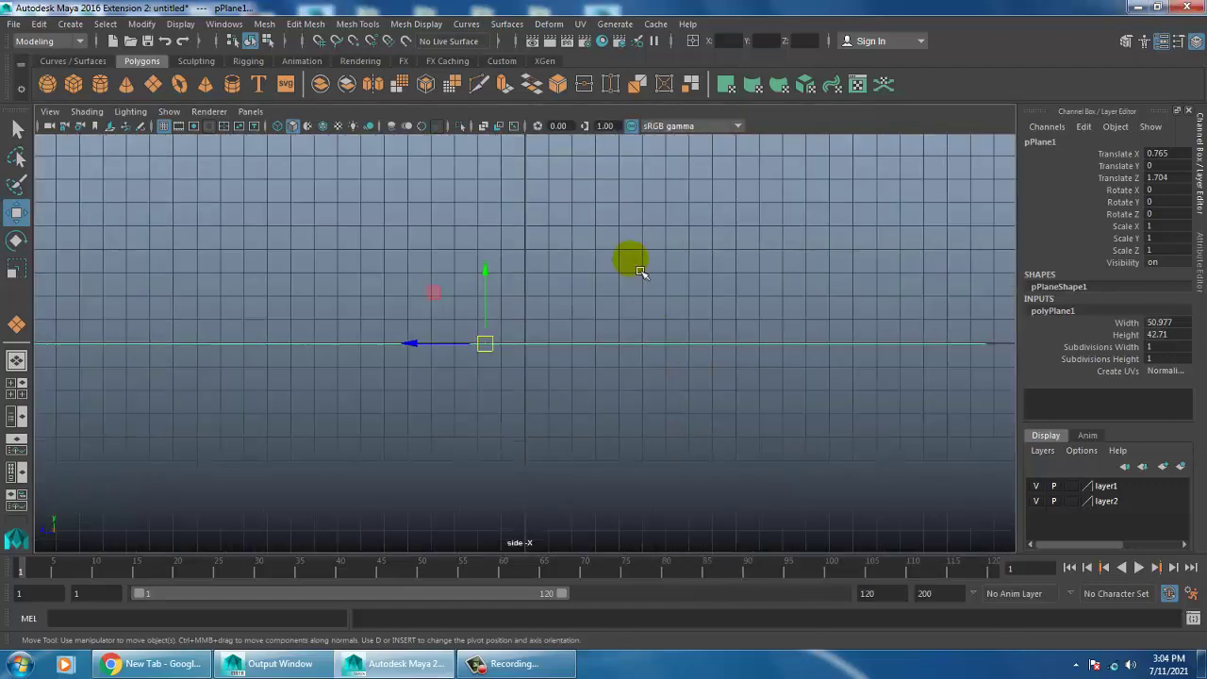
mouse_move(639, 270)
middle_mouse_down("alt")
mouse_move(701, 391)
mouse_move(666, 371)
middle_mouse_up("alt")
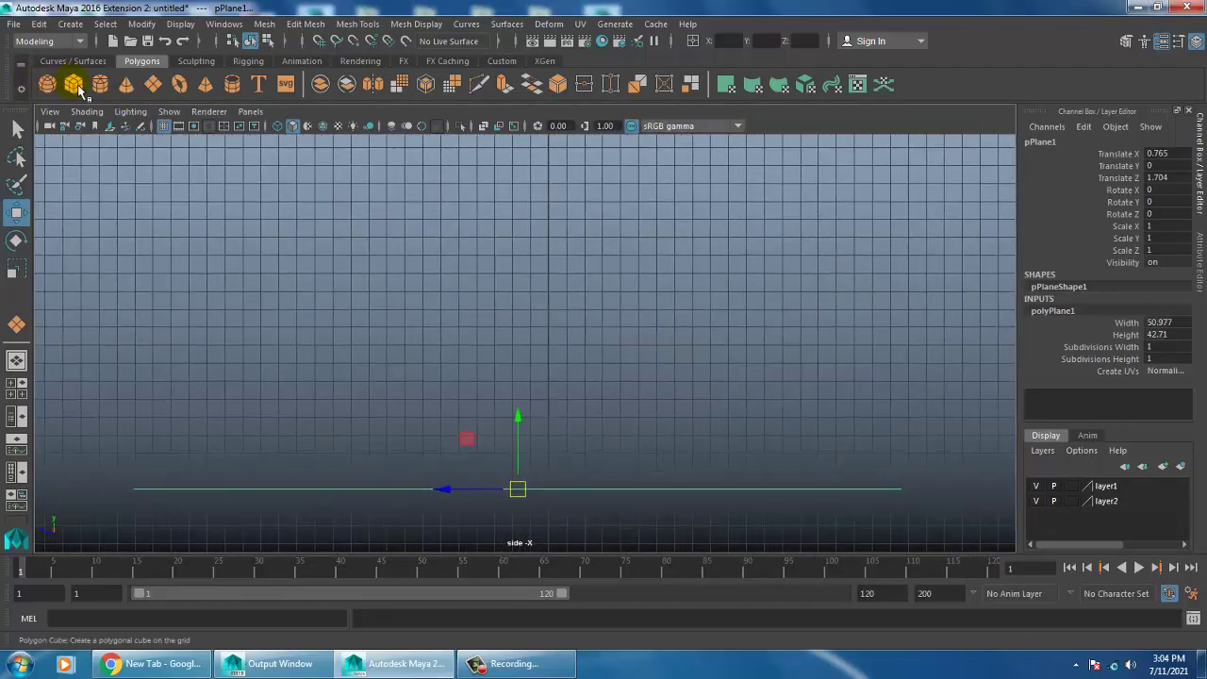
Step: Draw a polygon cube in the side view
left_click(73, 84)
mouse_move(492, 277)
left_mouse_down()
mouse_move(614, 430)
mouse_move(606, 399)
left_mouse_up()
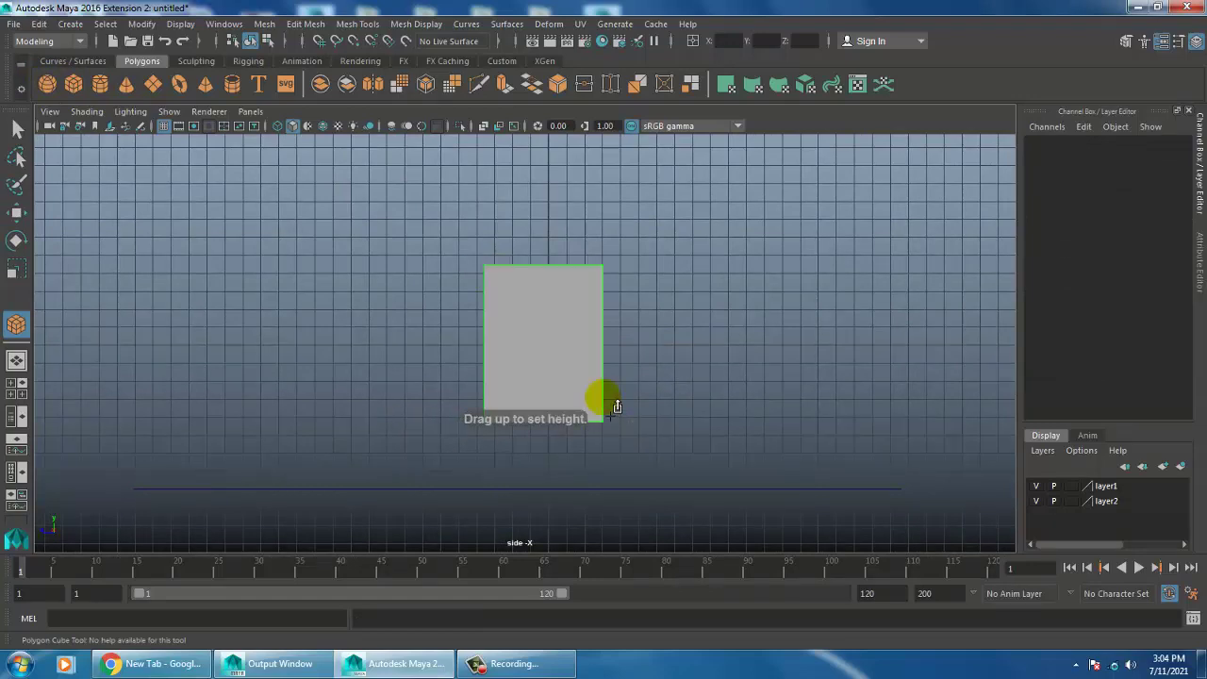
key("w")
key("space")
key("space")
mouse_move(741, 302)
left_mouse_down("alt")
mouse_move(393, 431)
mouse_move(431, 345)
mouse_move(535, 315)
mouse_move(381, 312)
left_mouse_up("alt")
Step: Scale the cube down along X, Z and Y into a thin box
key("r")
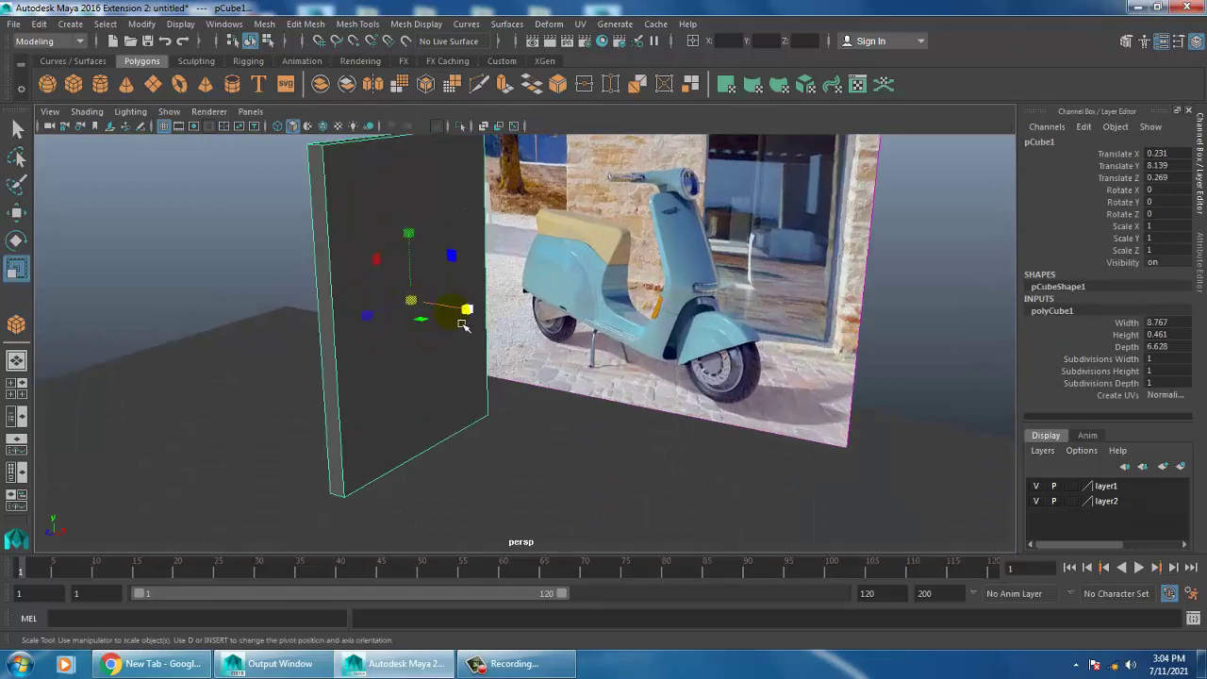
mouse_move(462, 324)
left_mouse_down()
mouse_move(447, 319)
mouse_move(472, 314)
mouse_move(509, 273)
mouse_move(504, 305)
mouse_move(415, 308)
left_mouse_up()
left_click_drag(345, 300, 356, 314)
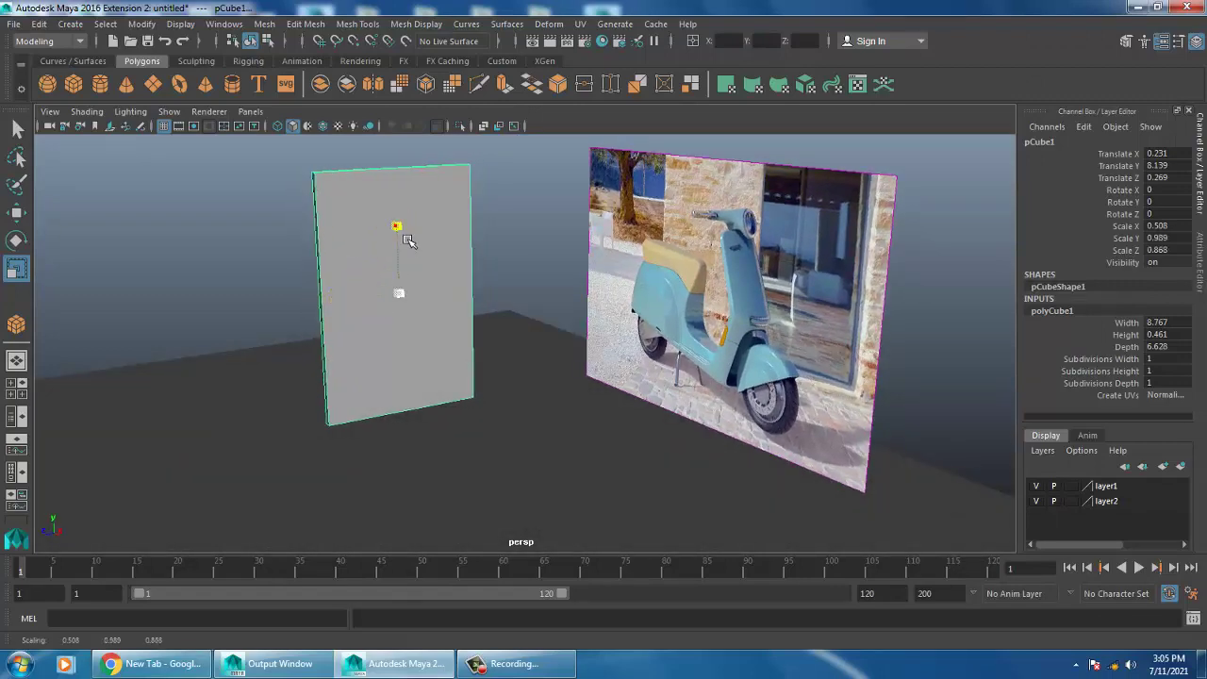
left_click_drag(396, 228, 402, 237)
mouse_move(427, 288)
left_mouse_down("alt")
mouse_move(409, 270)
mouse_move(493, 349)
mouse_move(534, 343)
mouse_move(520, 315)
mouse_move(500, 346)
left_mouse_up("alt")
Step: Move the box right onto the scooter's front, to Translate X 5.888, Y 8.139
key("w")
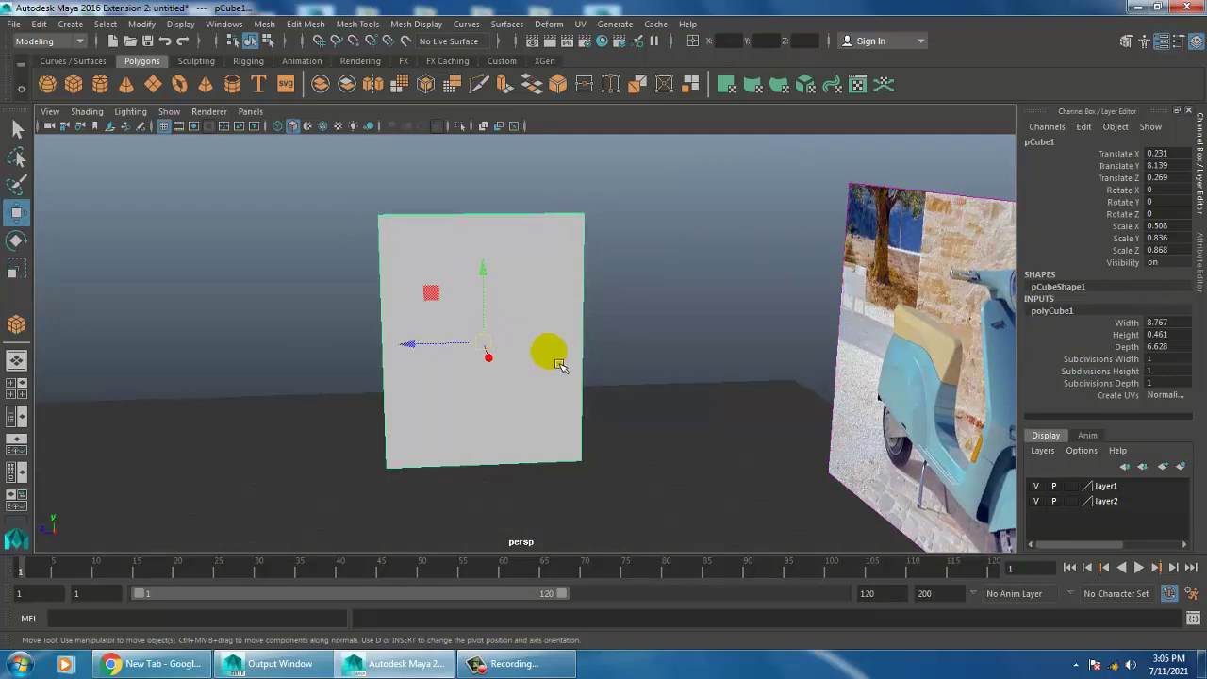
left_click_drag(560, 355, 544, 383, "alt")
key("space")
key("space")
key("f")
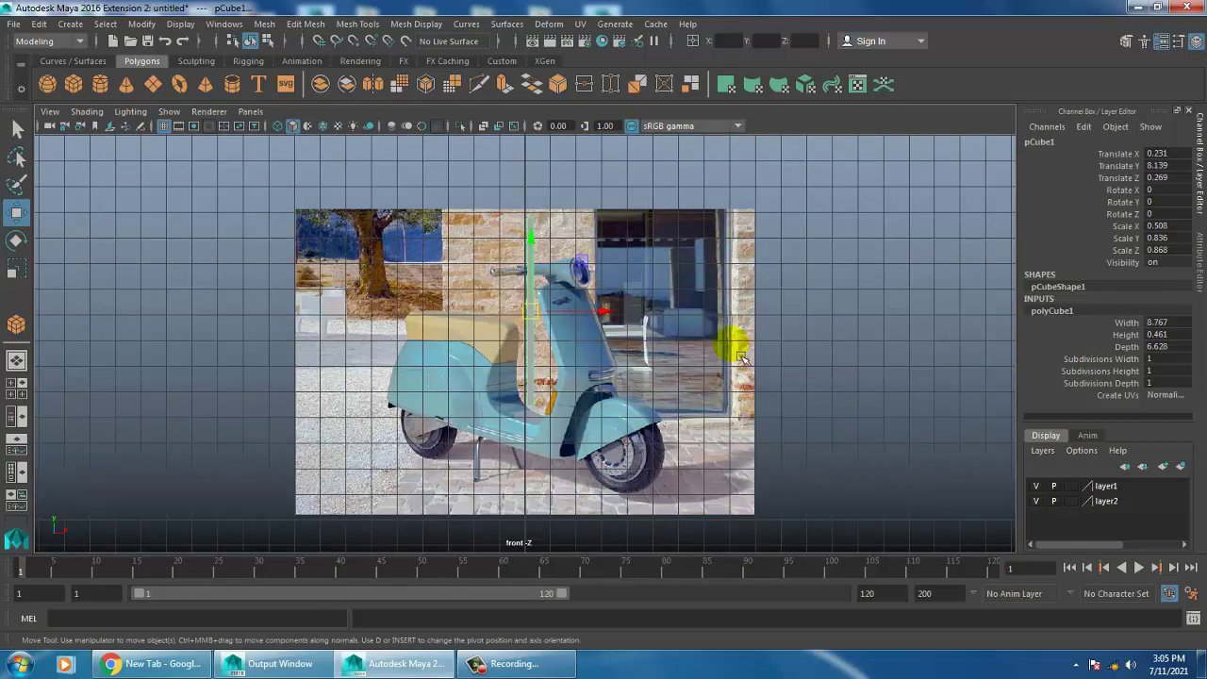
mouse_move(538, 293)
left_mouse_down()
mouse_move(608, 313)
mouse_move(747, 324)
left_mouse_up()
key("space")
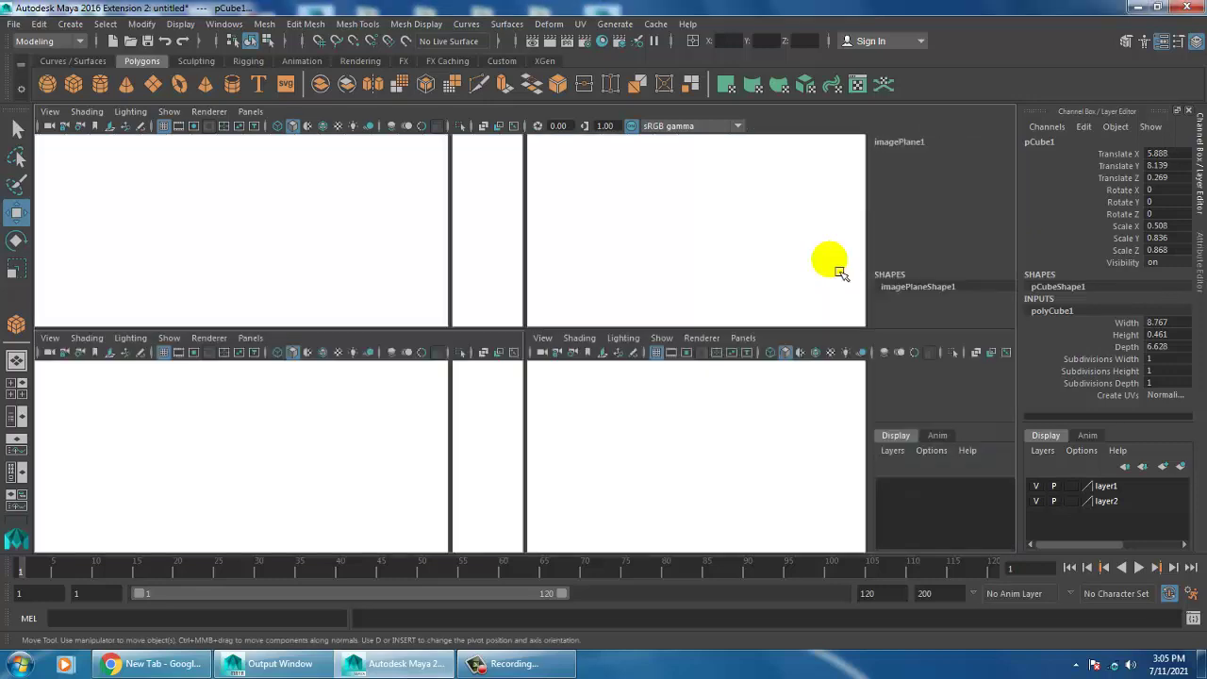
key("space")
left_click_drag(849, 284, 792, 293, "alt")
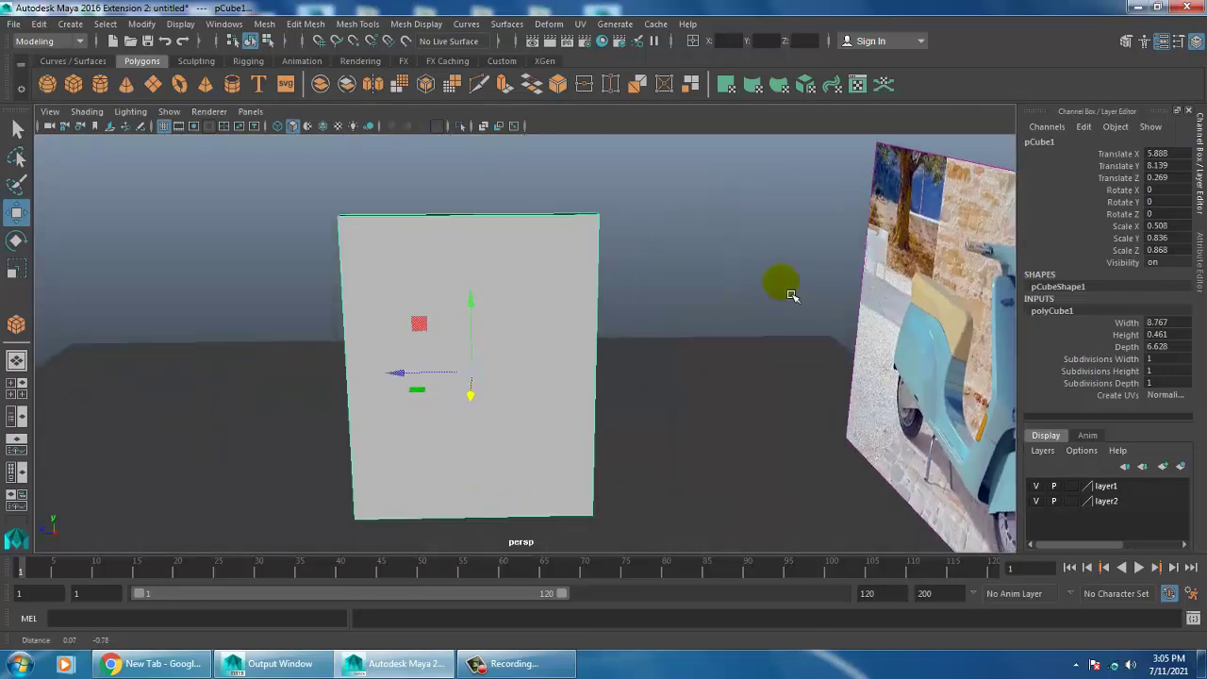
Step: Start the Insert Edge Loop tool from Mesh Tools
left_click(358, 23)
left_click(405, 154)
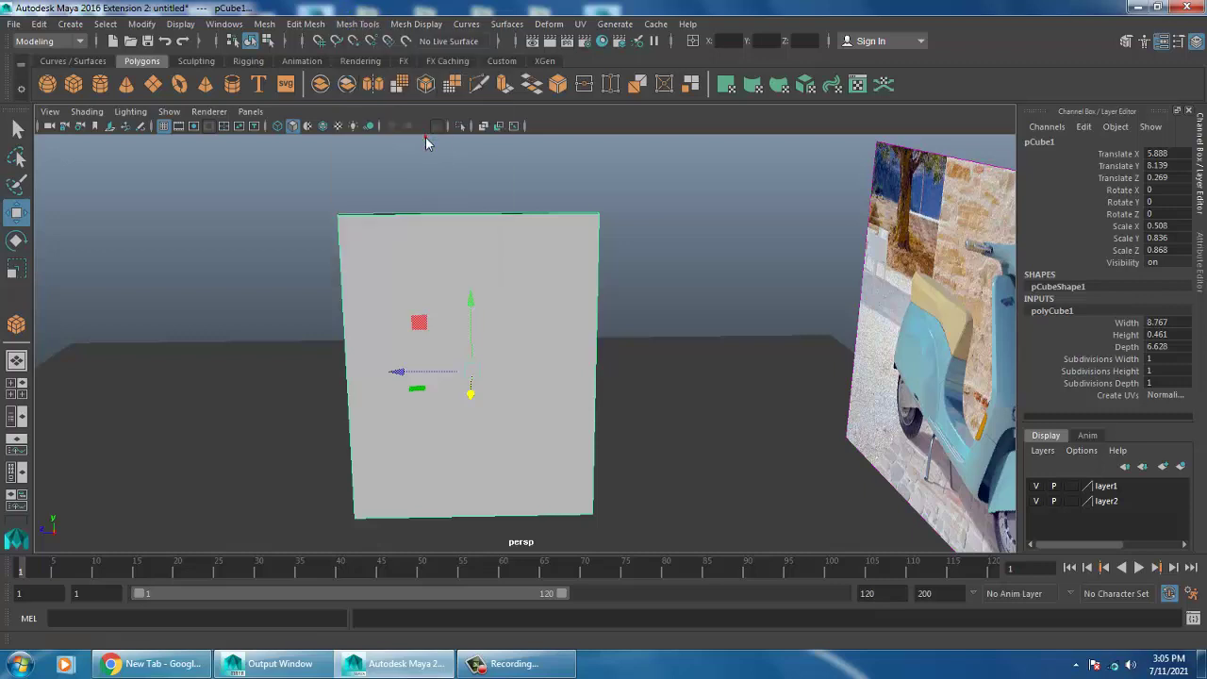
left_click_drag(566, 264, 620, 305, "alt")
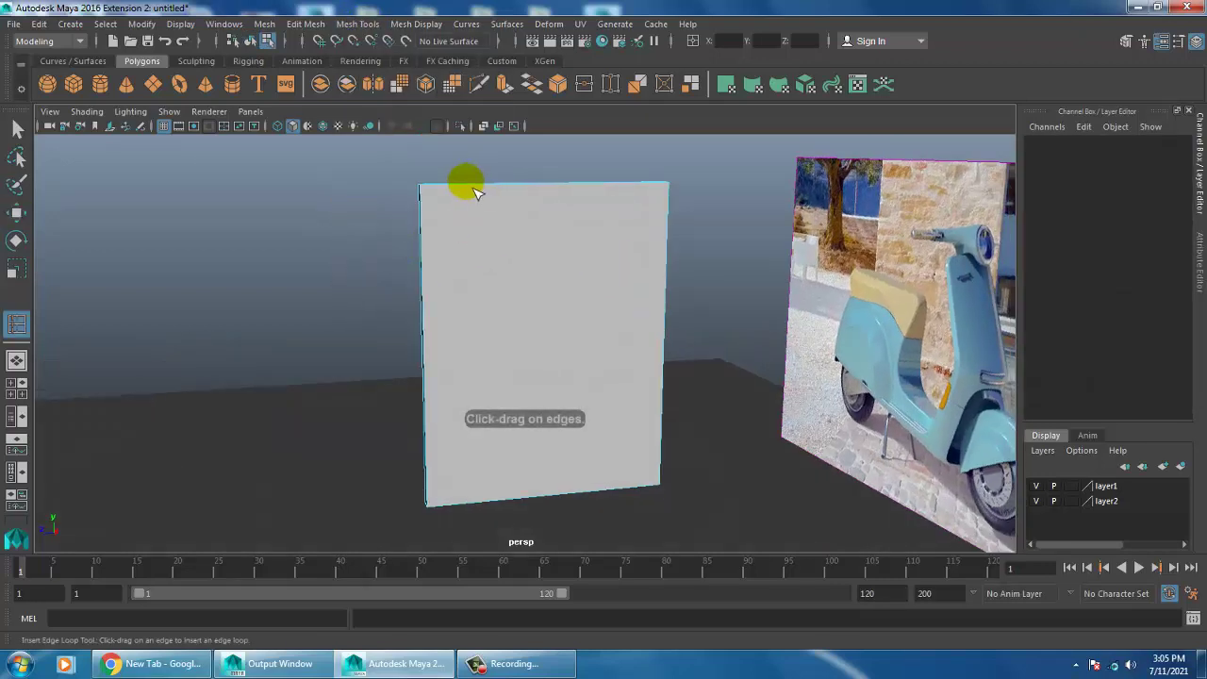
Step: Insert the first two vertical edge loops from the panel's top edge
left_click(459, 189)
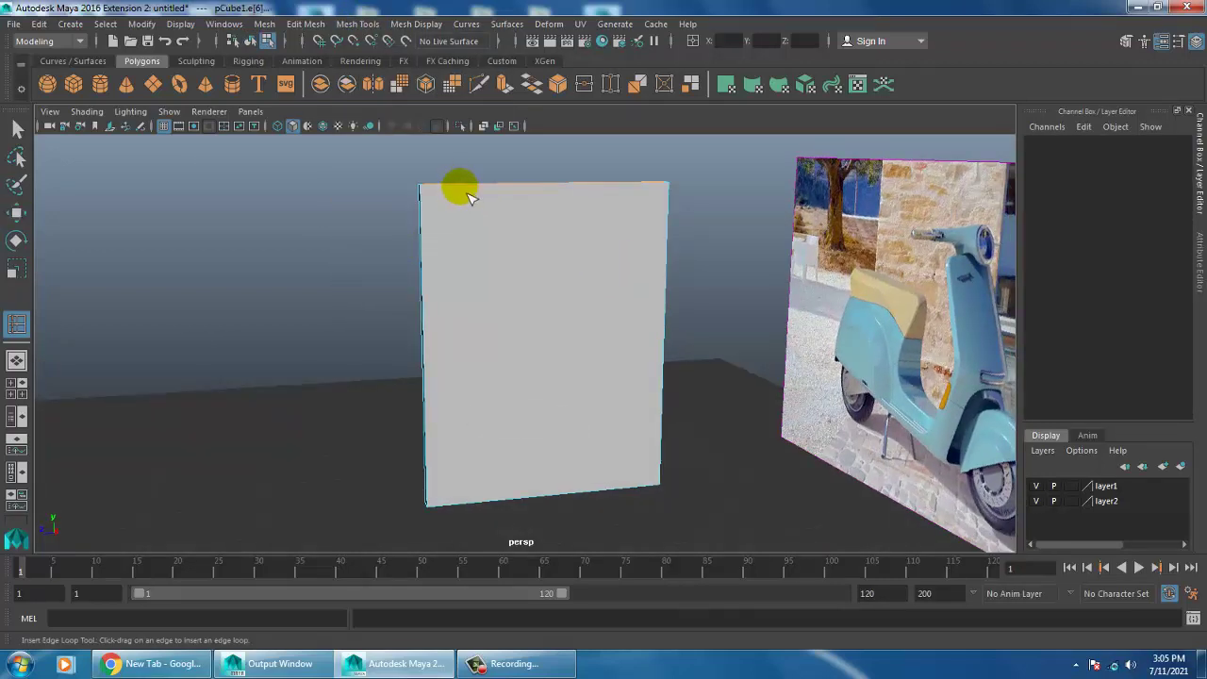
mouse_move(459, 188)
left_mouse_down("alt")
mouse_move(531, 236)
mouse_move(533, 261)
left_mouse_up("alt")
left_click(440, 193)
left_click(557, 184)
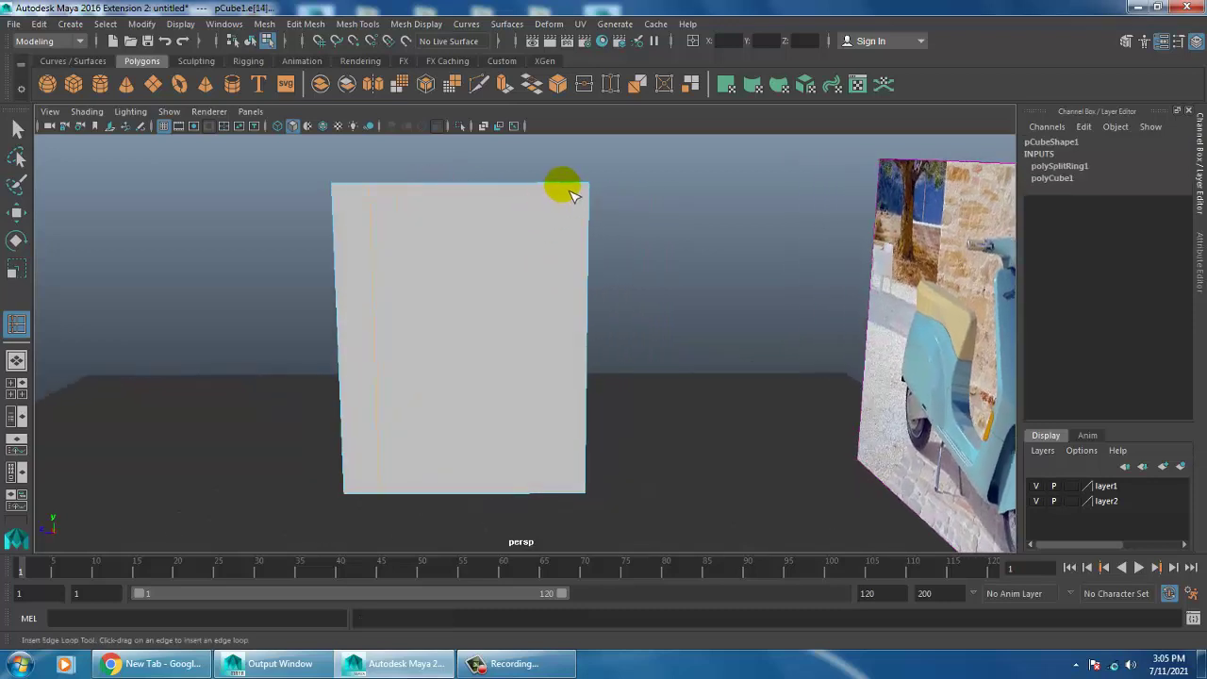
left_click_drag(569, 191, 557, 194)
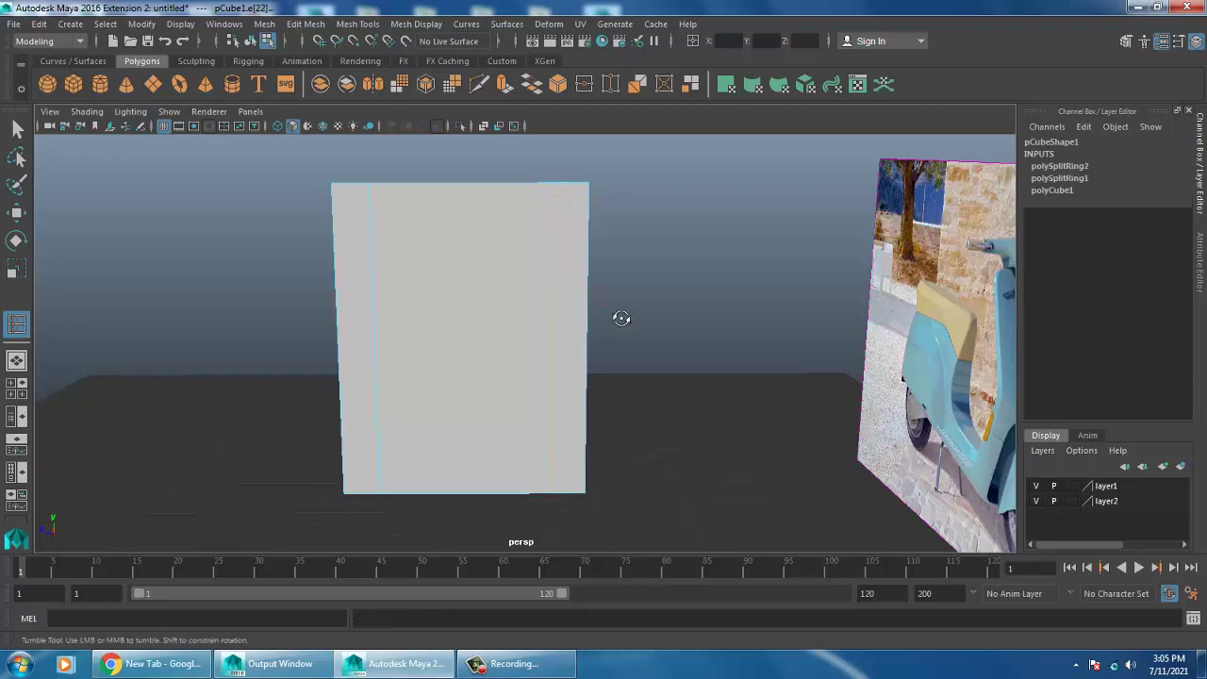
mouse_move(607, 302)
left_mouse_down("alt")
mouse_move(734, 310)
mouse_move(604, 311)
mouse_move(634, 317)
mouse_move(547, 340)
left_mouse_up("alt")
key("w")
left_click(687, 305)
Step: Add a third vertical edge loop in the middle of the panel
left_click(358, 23)
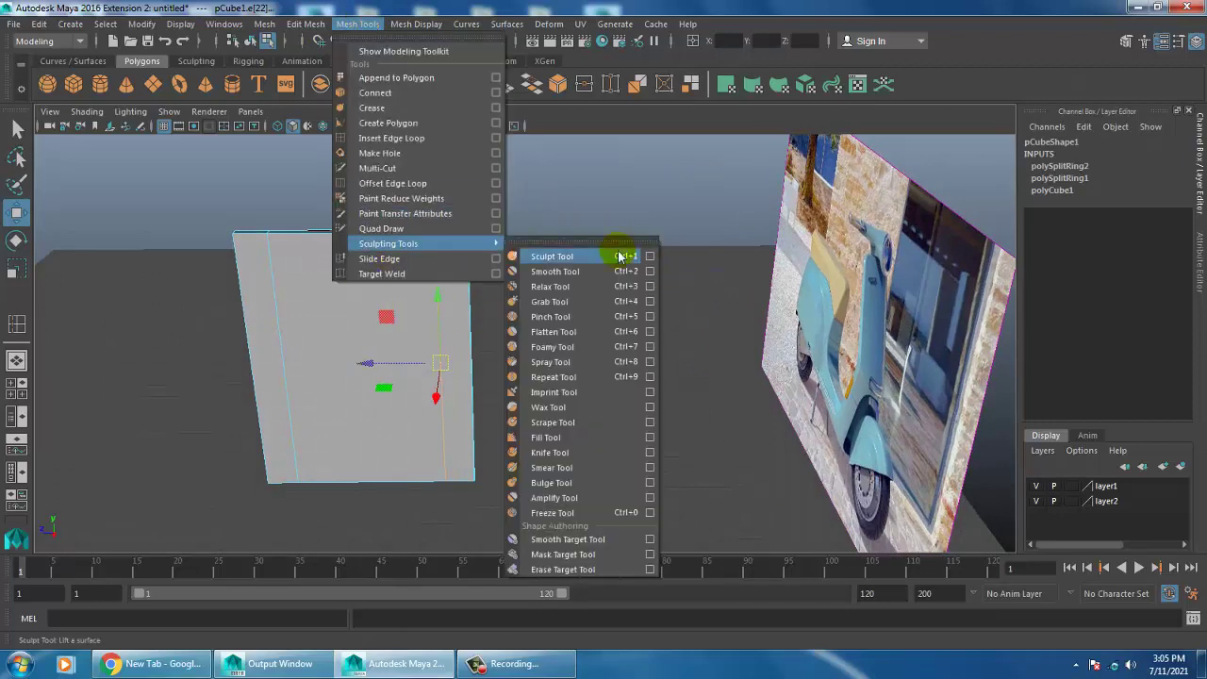
mouse_move(620, 255)
left_mouse_down("alt")
mouse_move(550, 255)
mouse_move(418, 220)
mouse_move(498, 229)
left_mouse_up("alt")
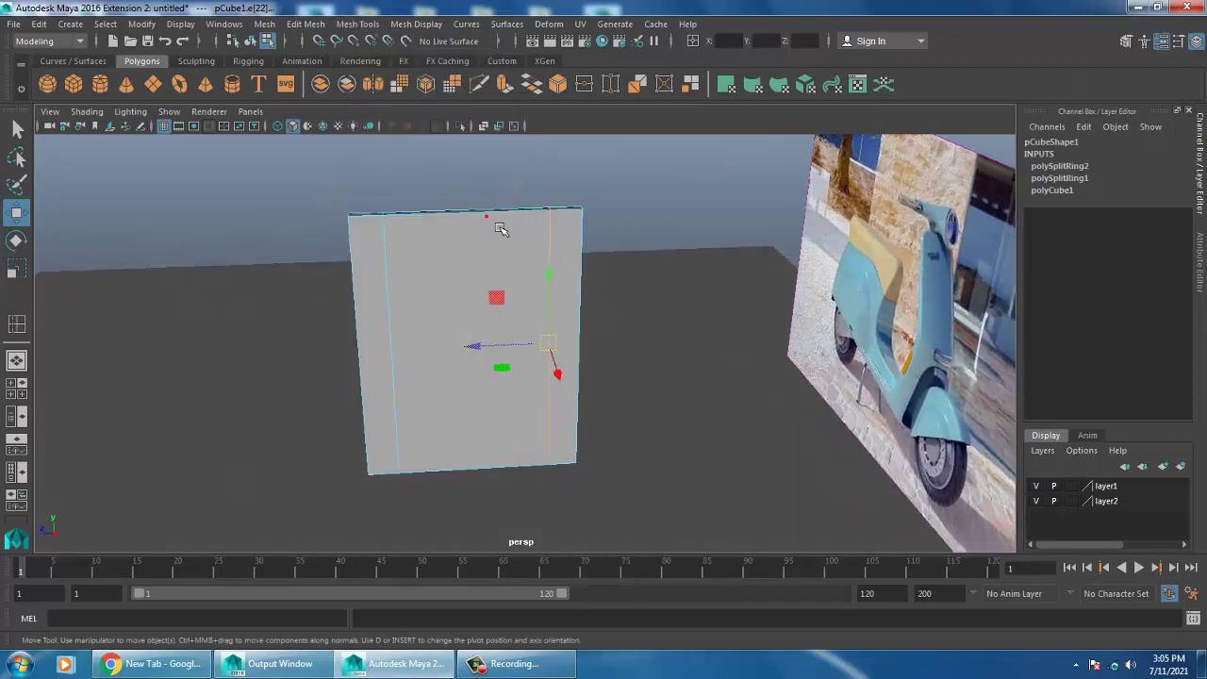
right_click_drag(498, 229, 485, 220, "shift")
left_click(476, 221)
left_click(475, 220)
key("w")
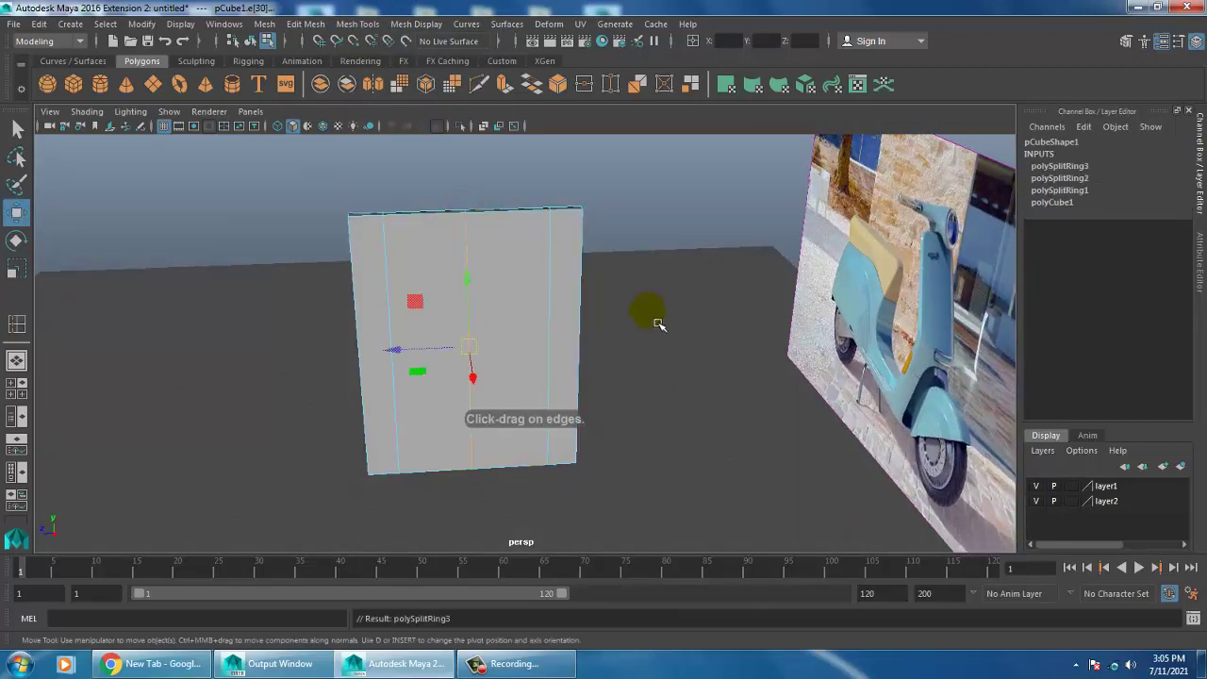
mouse_move(647, 311)
left_mouse_down("alt")
mouse_move(648, 274)
mouse_move(714, 312)
left_mouse_up("alt")
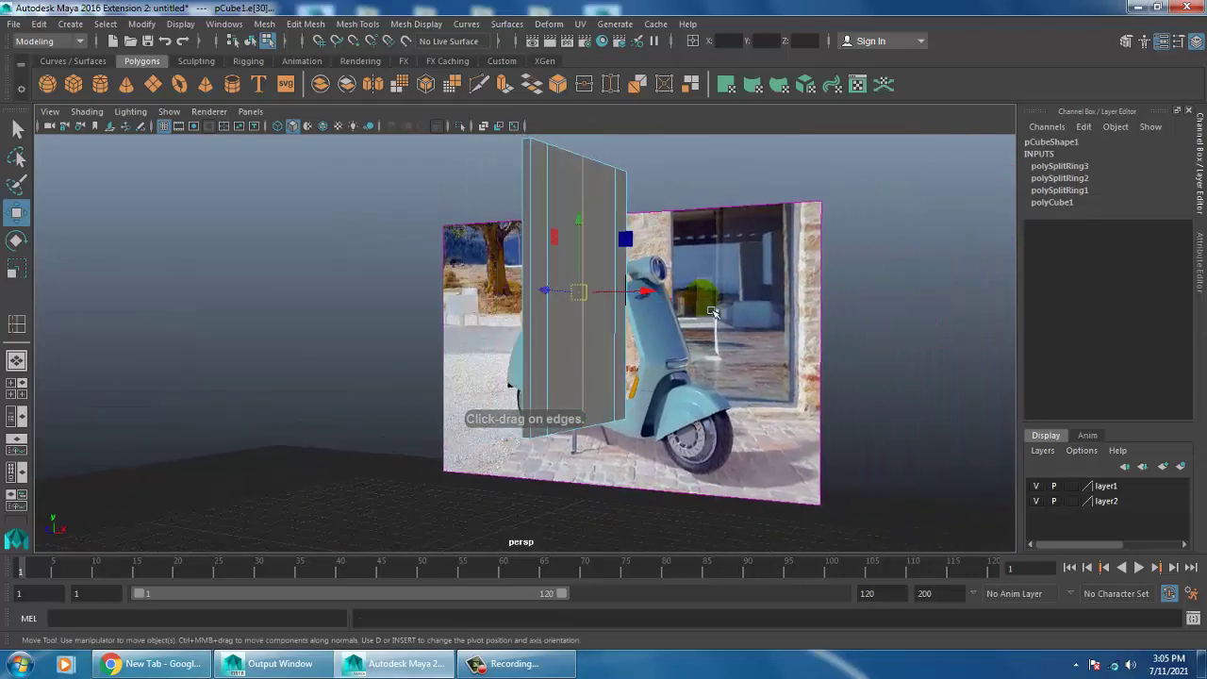
Step: Rotate pCube1 about Z to 10.406 degrees in the front view
key("space")
key("space")
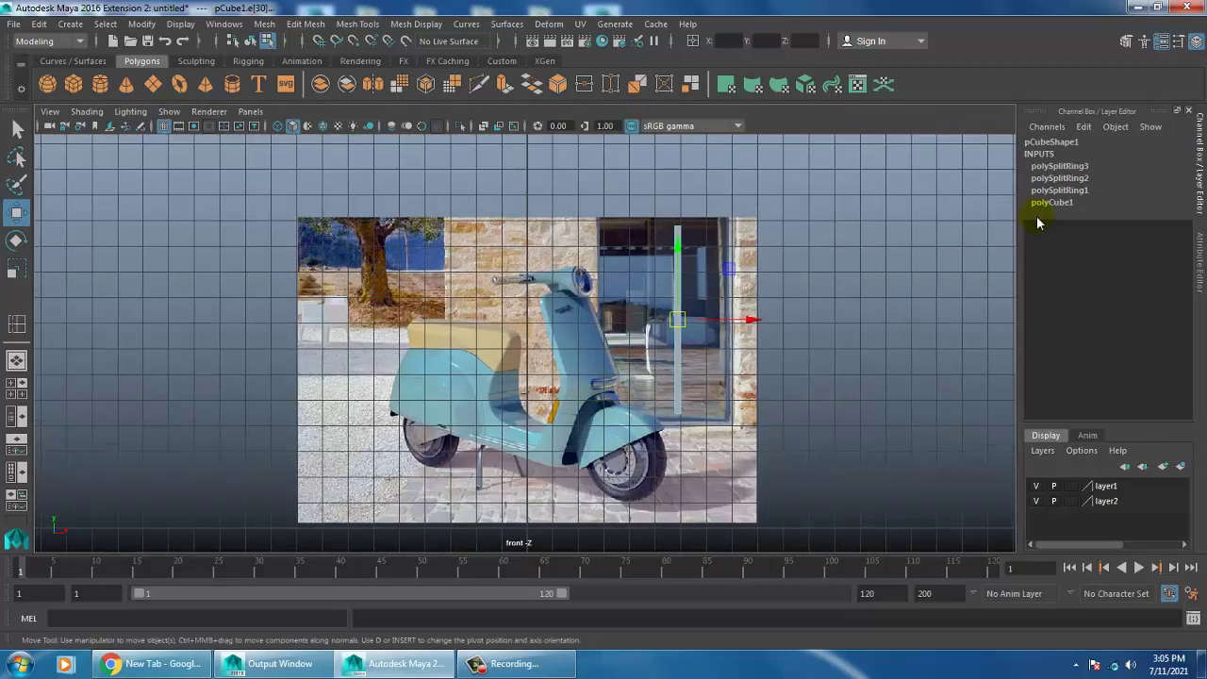
left_click_drag(710, 202, 719, 217)
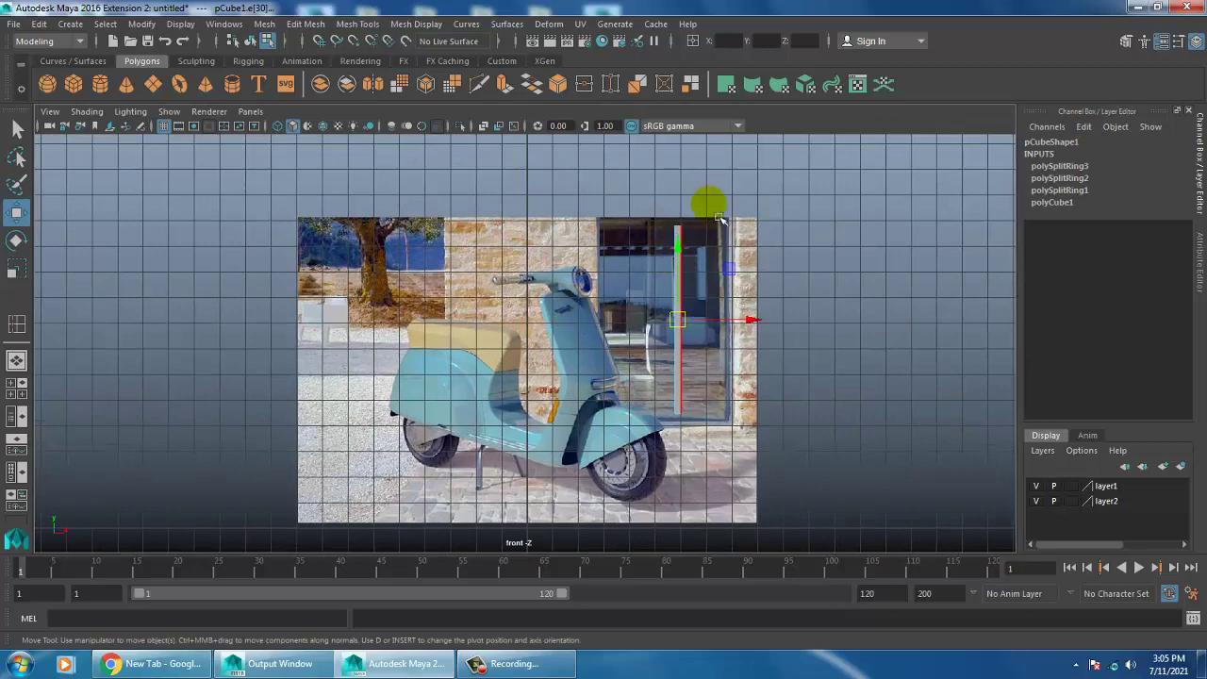
right_click_drag(734, 208, 843, 141)
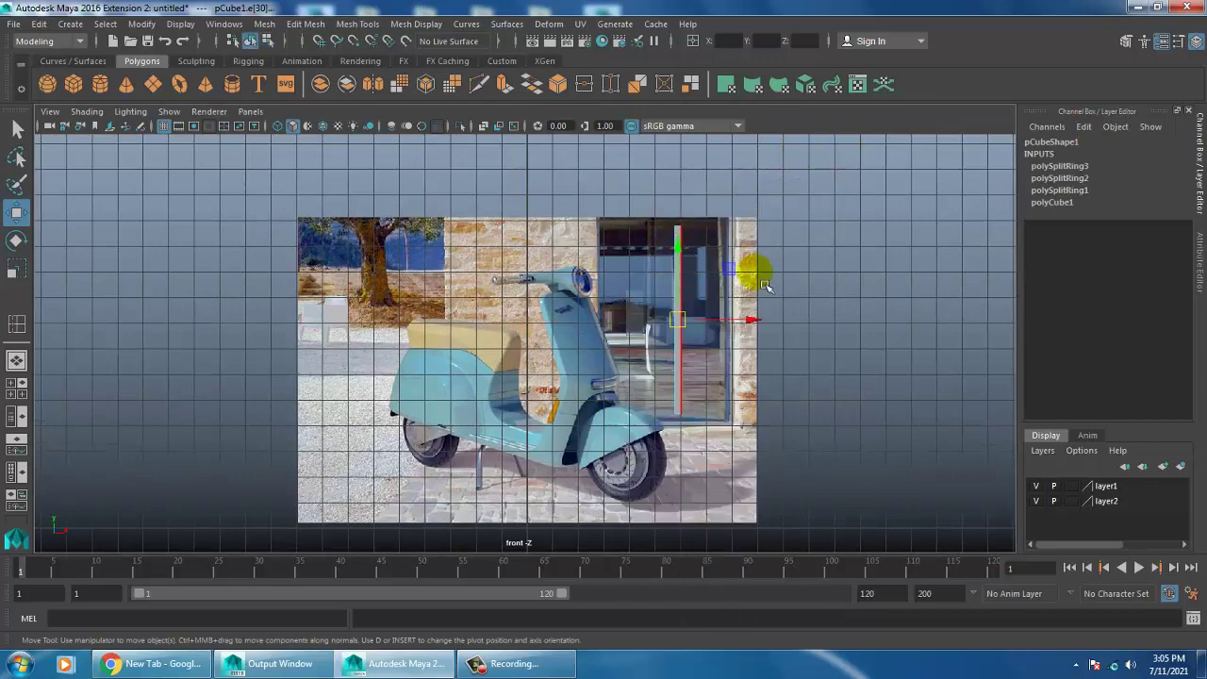
key("F8")
key("e")
scroll(755, 283, "up", 2)
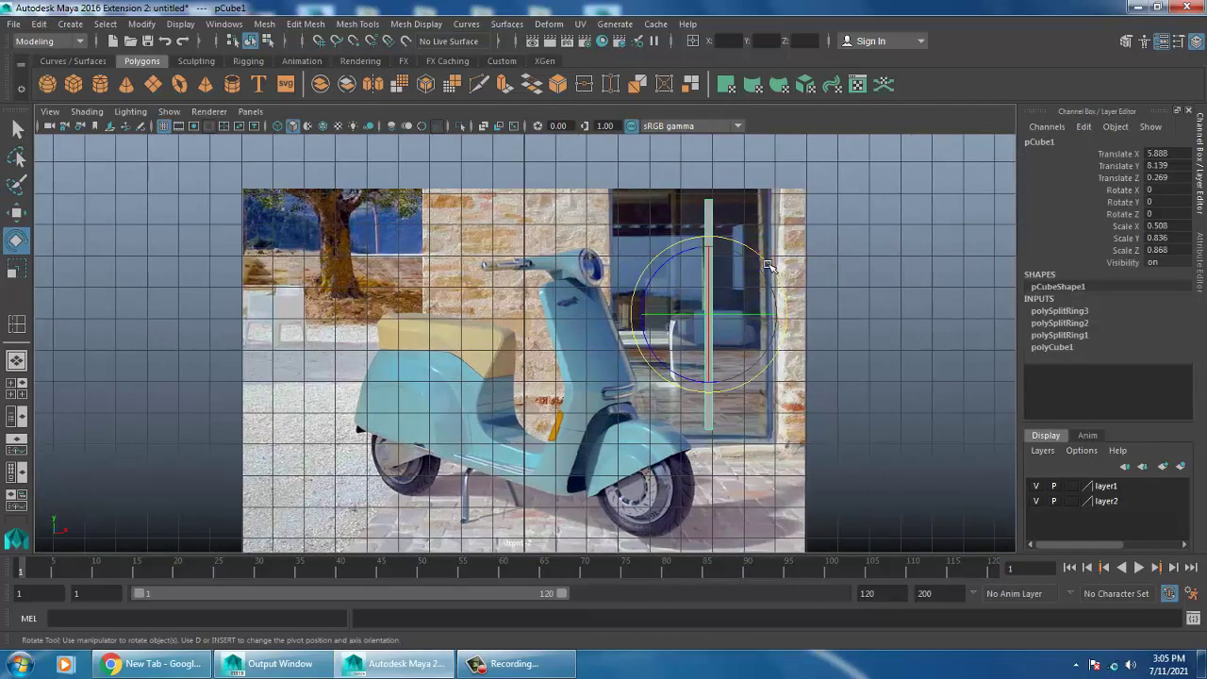
left_click_drag(737, 253, 761, 258)
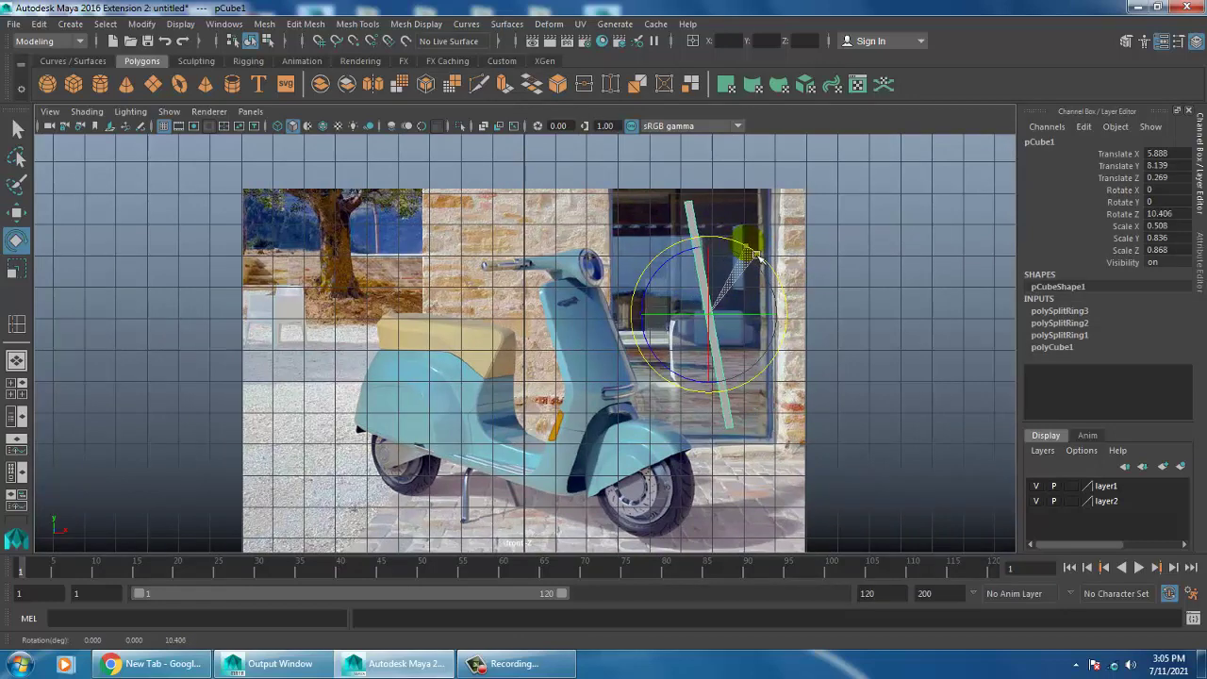
key("space")
key("space")
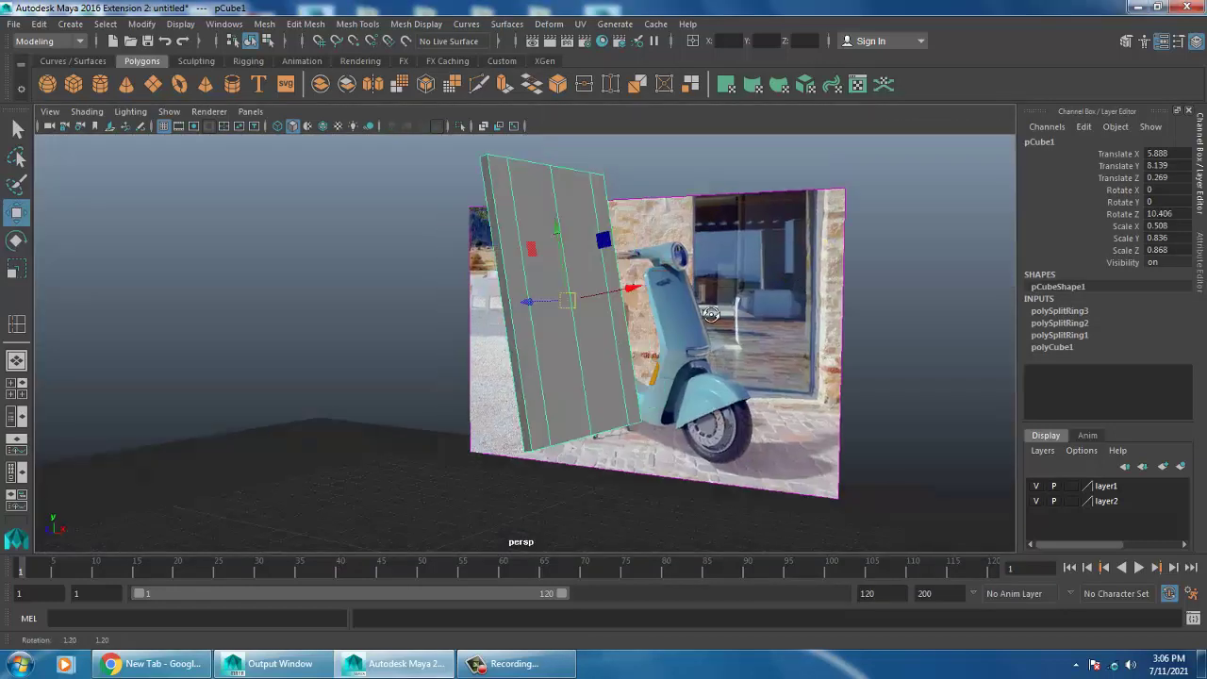
Step: Select the panel's top vertices (vtx[16:19]) and shift them right along X in the front view
left_click_drag(715, 306, 598, 251, "alt")
right_click_drag(587, 237, 472, 205)
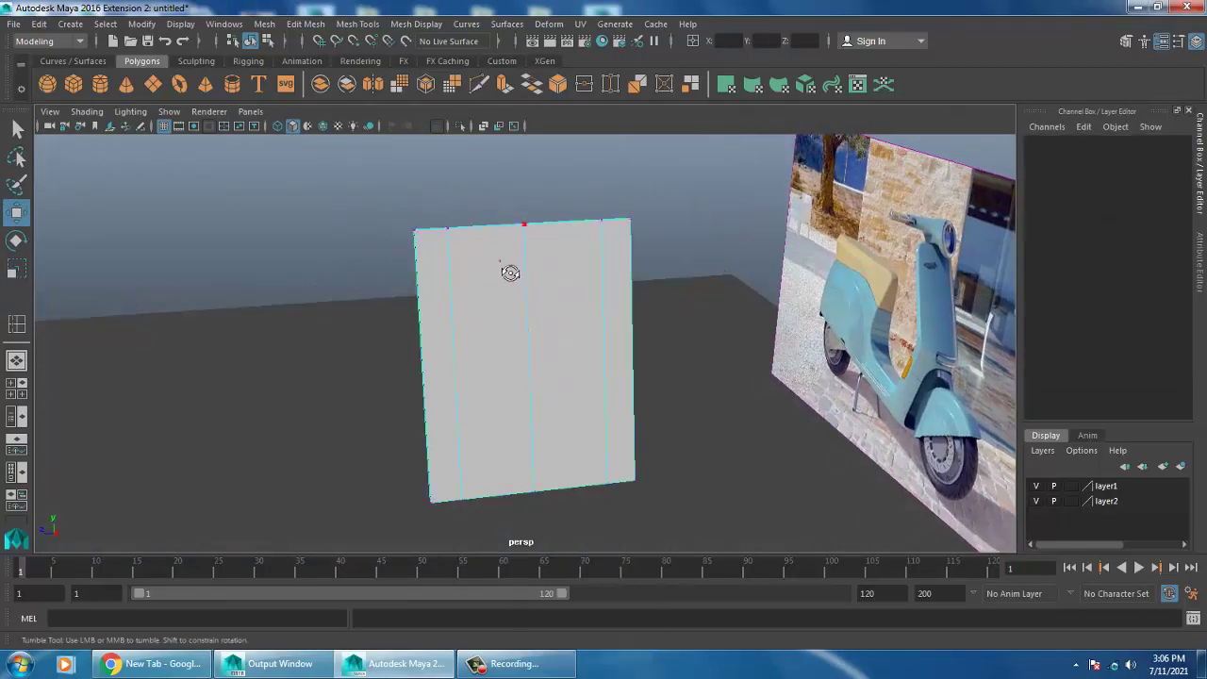
left_click_drag(573, 553, 569, 547)
left_click_drag(569, 547, 680, 378, "alt")
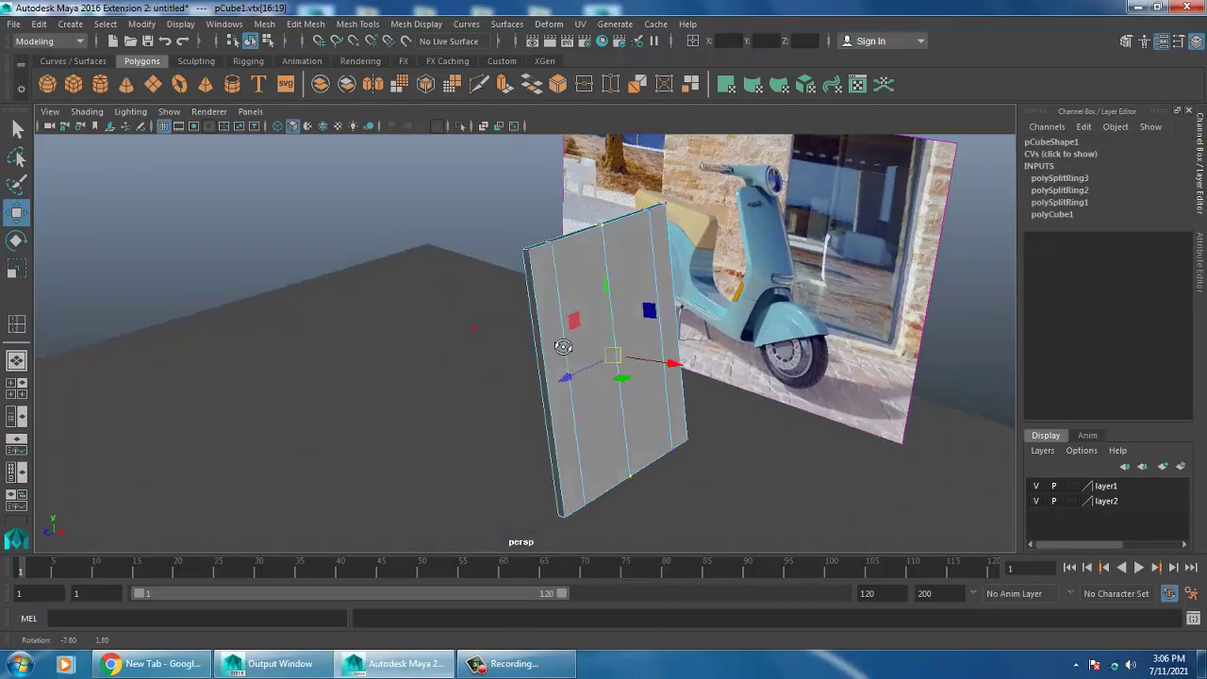
key("space")
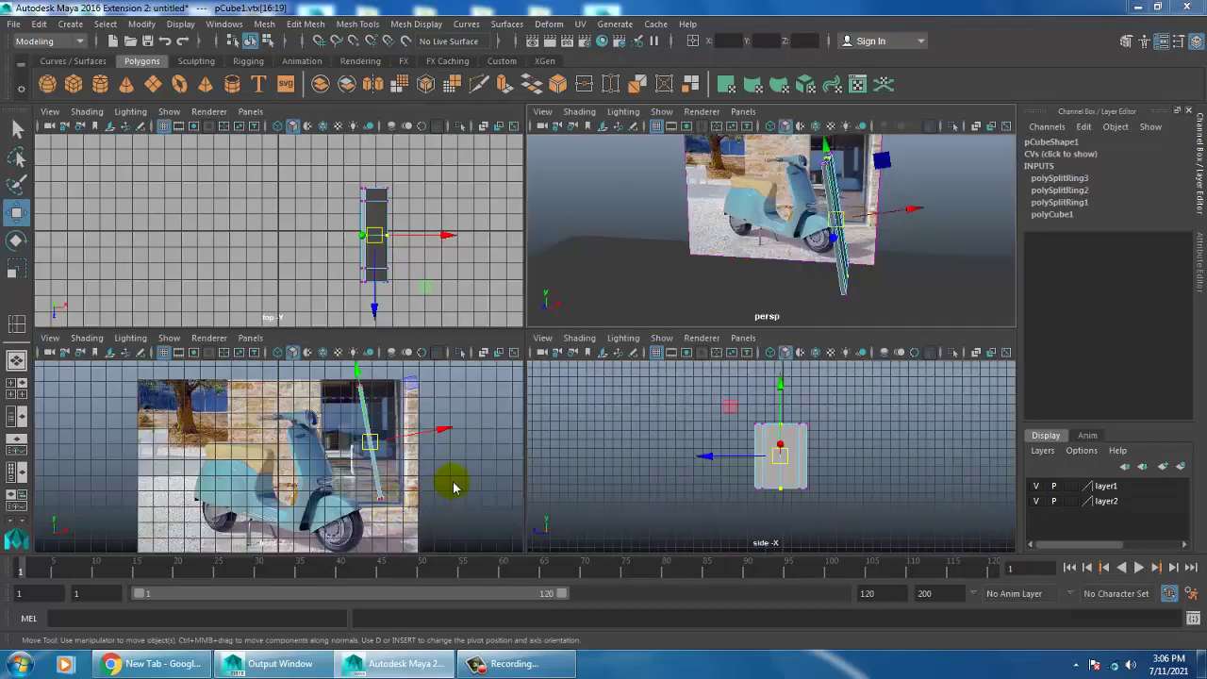
key("space")
left_click_drag(695, 345, 701, 345)
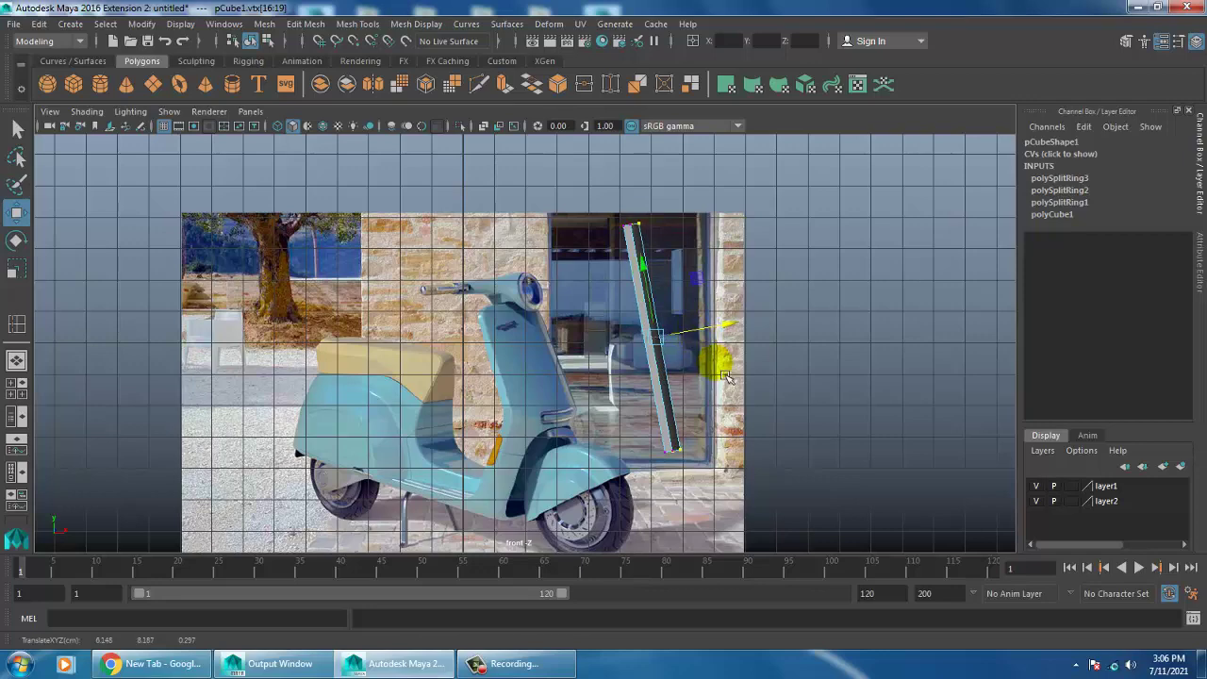
key("space")
key("space")
mouse_move(800, 258)
left_mouse_down("alt")
mouse_move(712, 309)
mouse_move(667, 306)
mouse_move(724, 295)
left_mouse_up("alt")
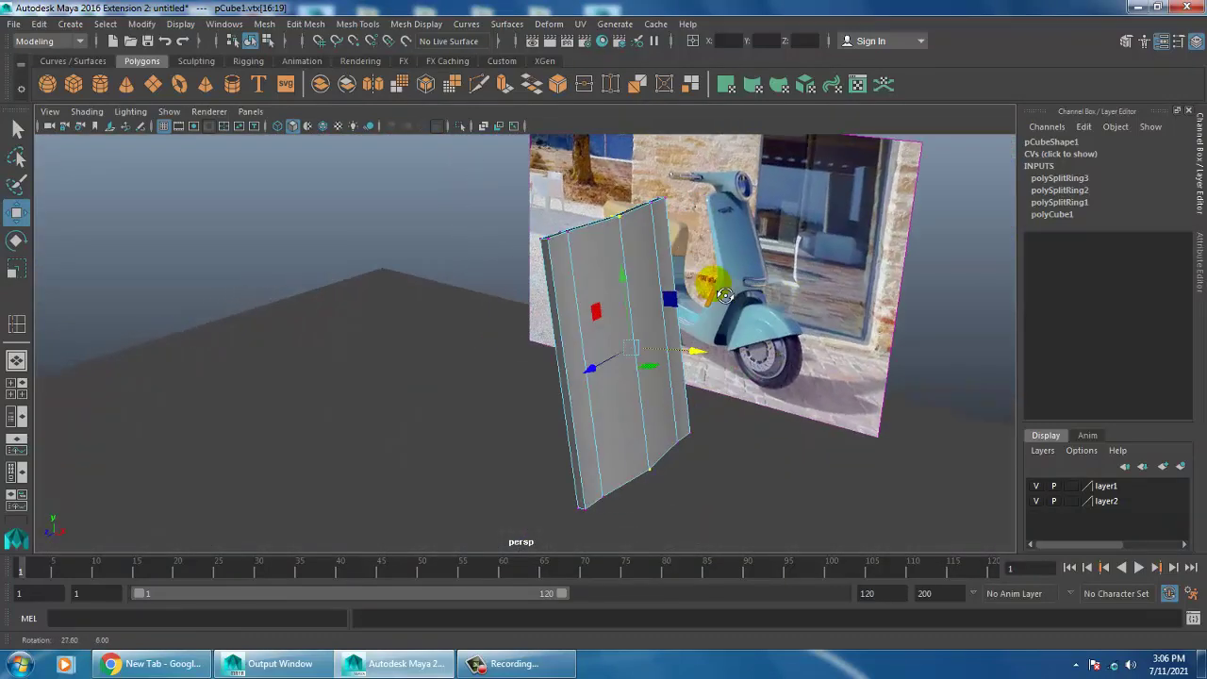
Step: Select the extra vertical edge loops and delete them with Delete Edge/Vertex
left_click(725, 298)
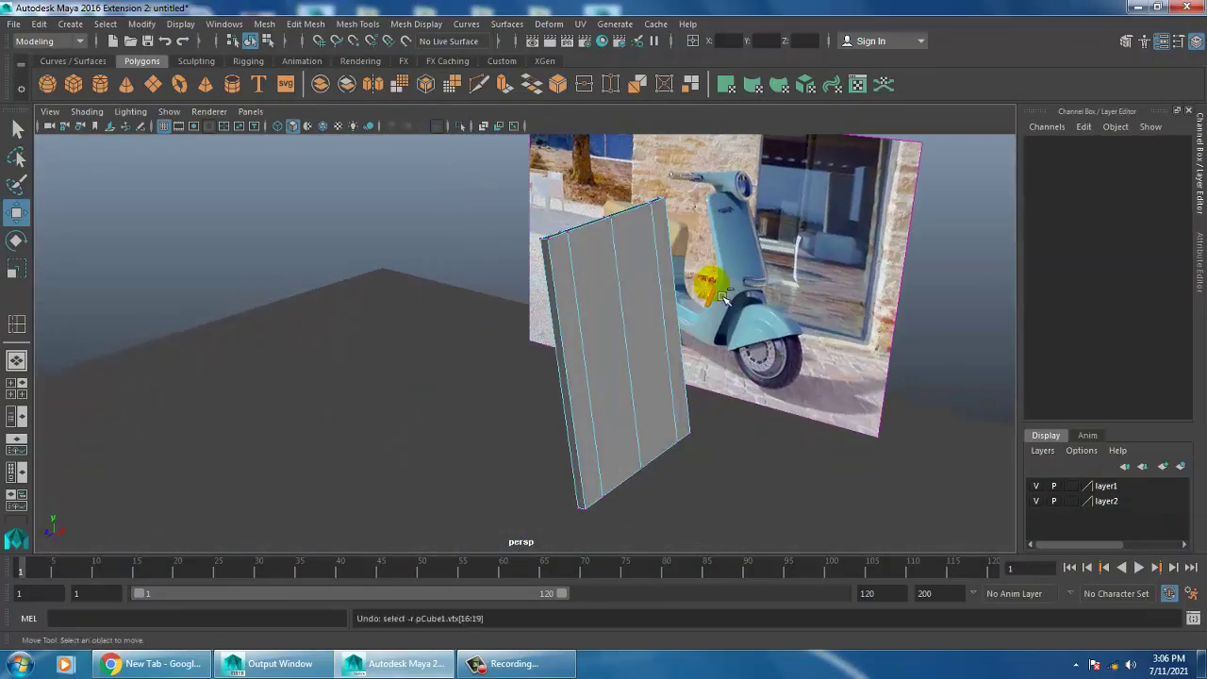
left_click_drag(678, 288, 597, 312, "alt")
right_click_drag(564, 228, 573, 120)
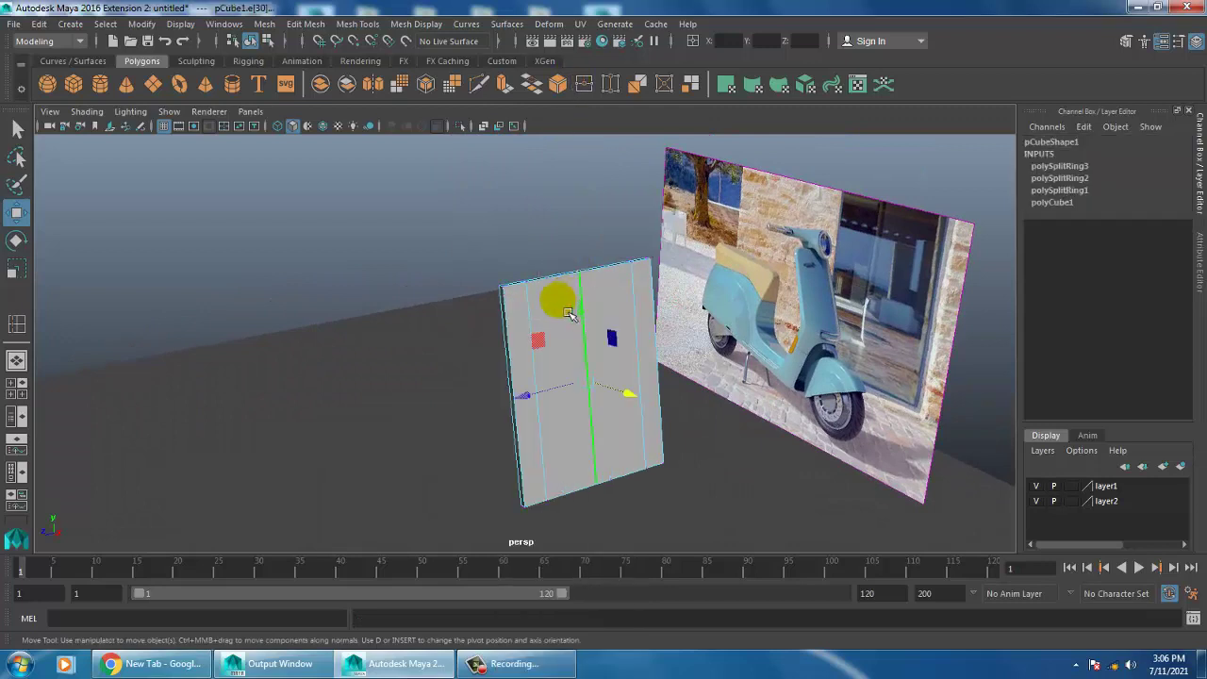
left_click(532, 316)
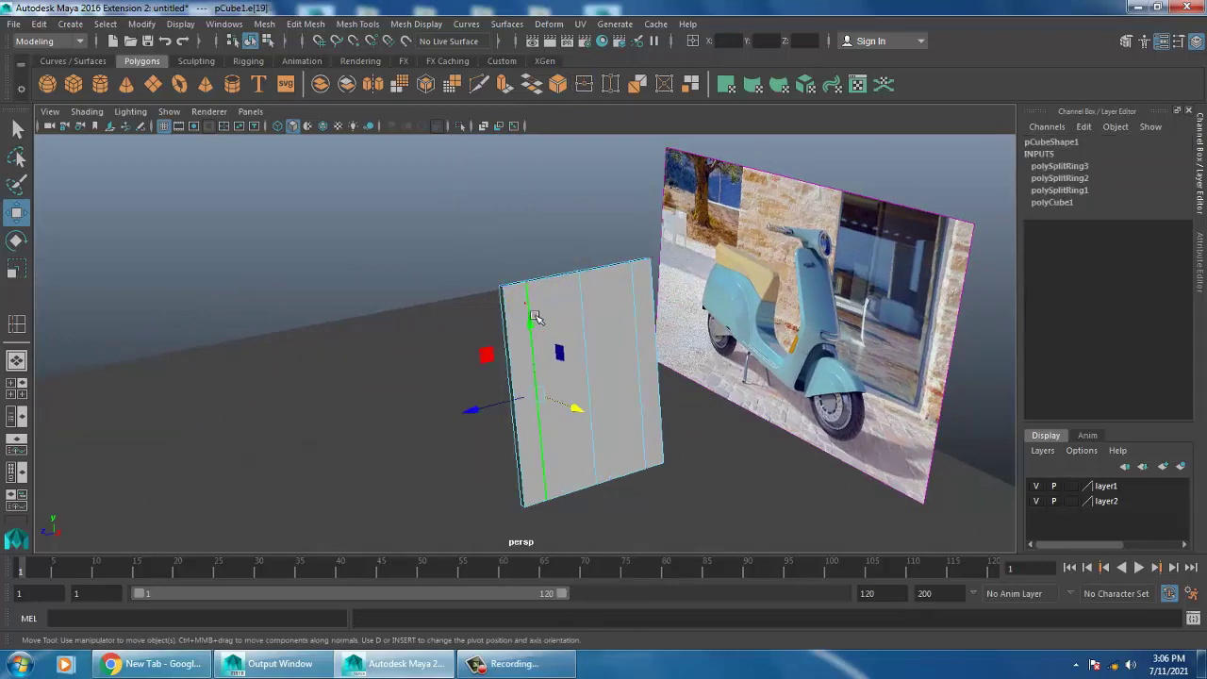
left_click(648, 319)
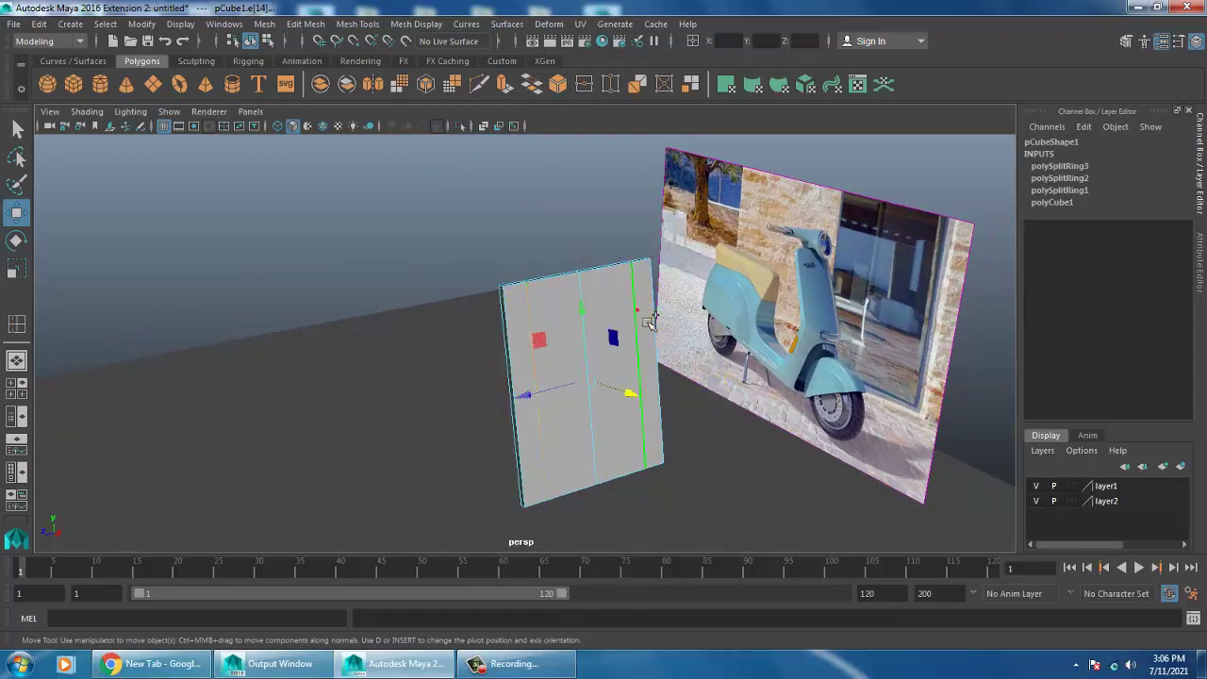
left_click(377, 25)
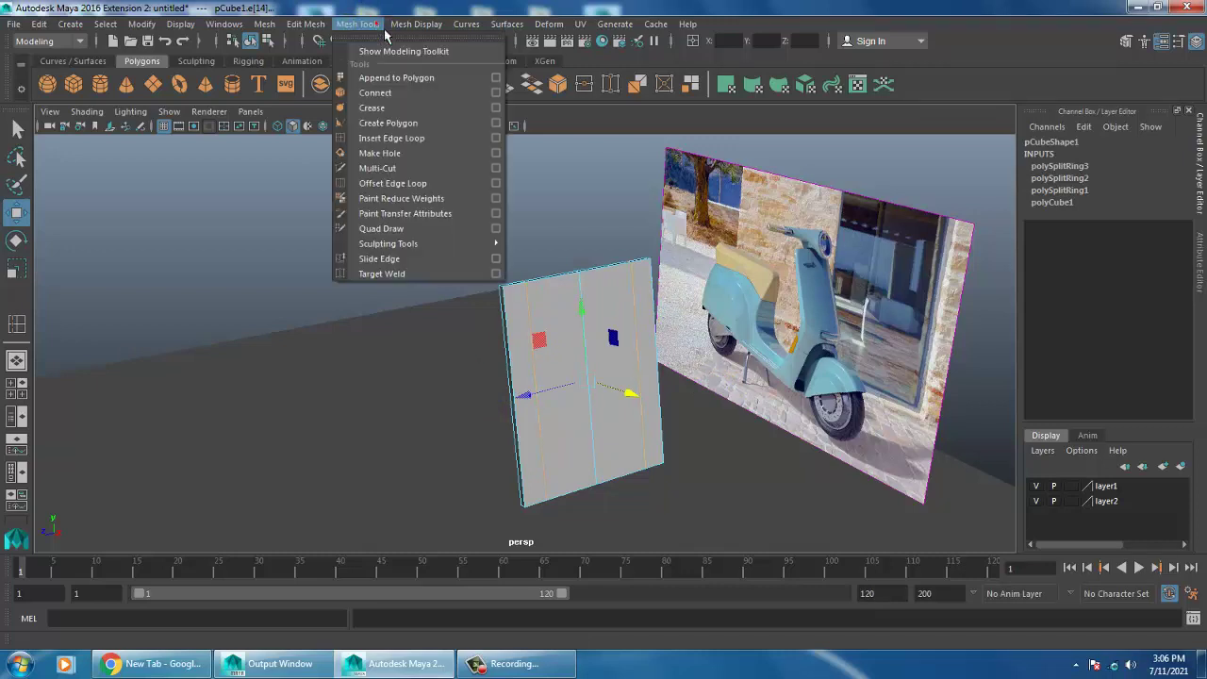
mouse_move(305, 24)
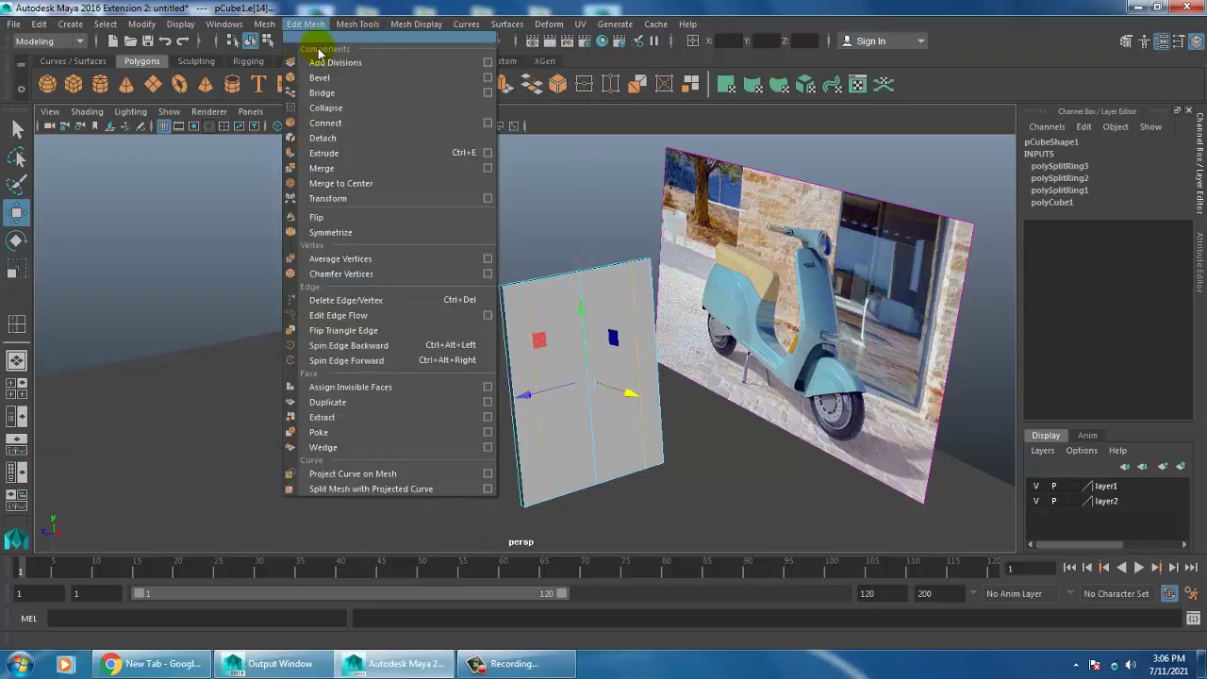
left_click(412, 299)
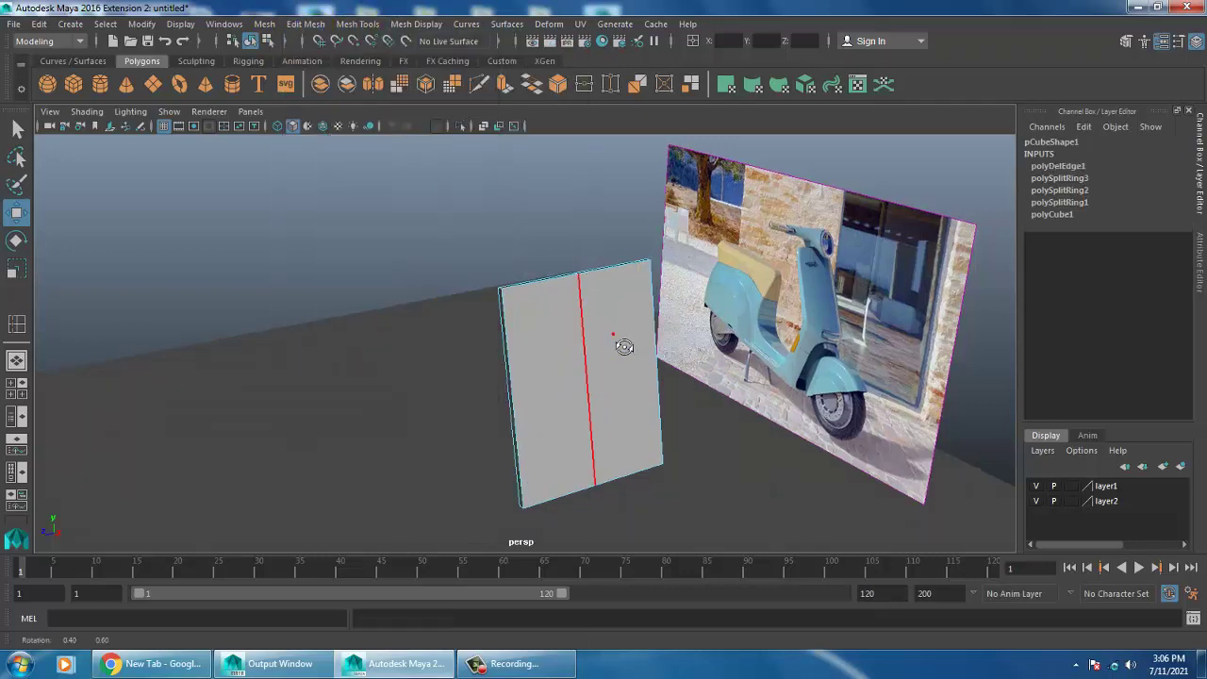
left_click_drag(595, 330, 575, 350, "alt")
Step: Select the vertex column vtx[8:11] and nudge it right in the front view
right_click_drag(491, 269, 389, 235)
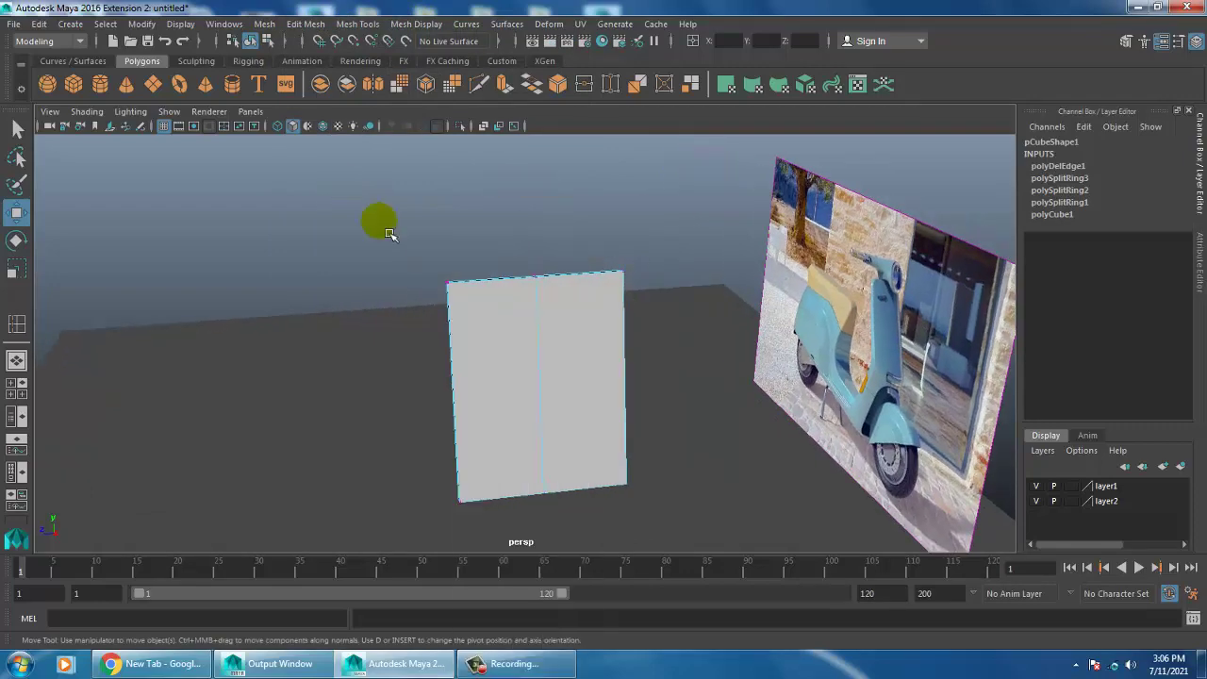
key("space")
left_click_drag(391, 471, 398, 425)
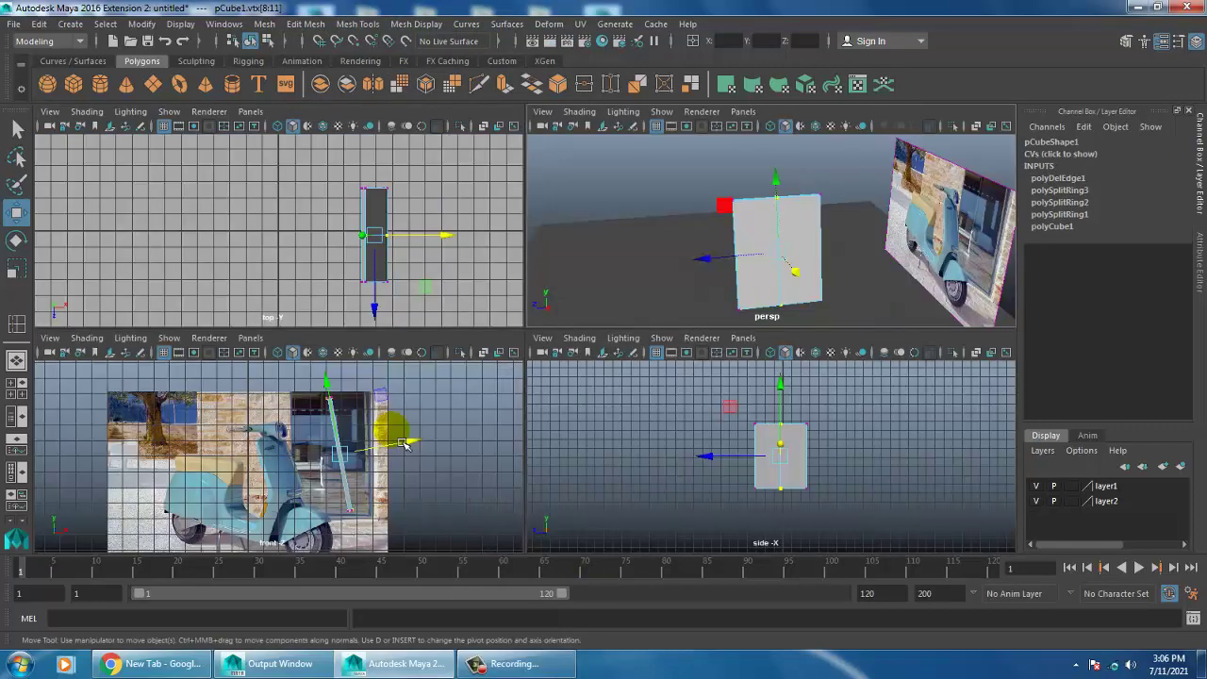
key("space")
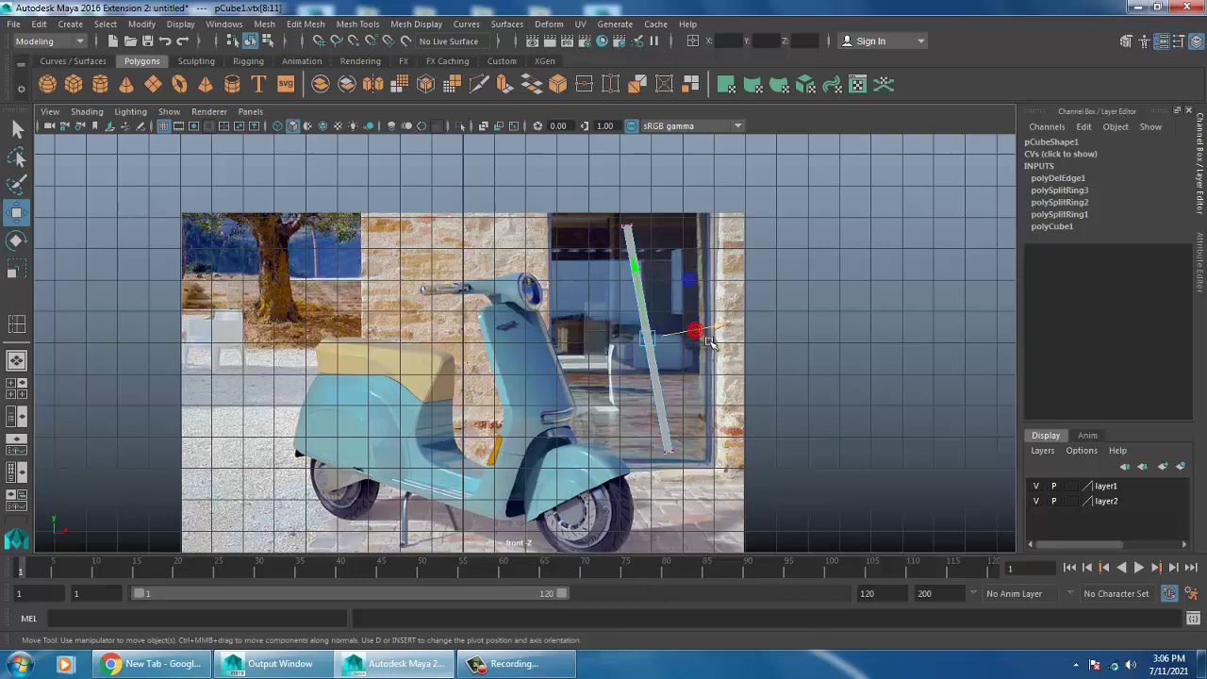
left_click_drag(715, 339, 716, 340)
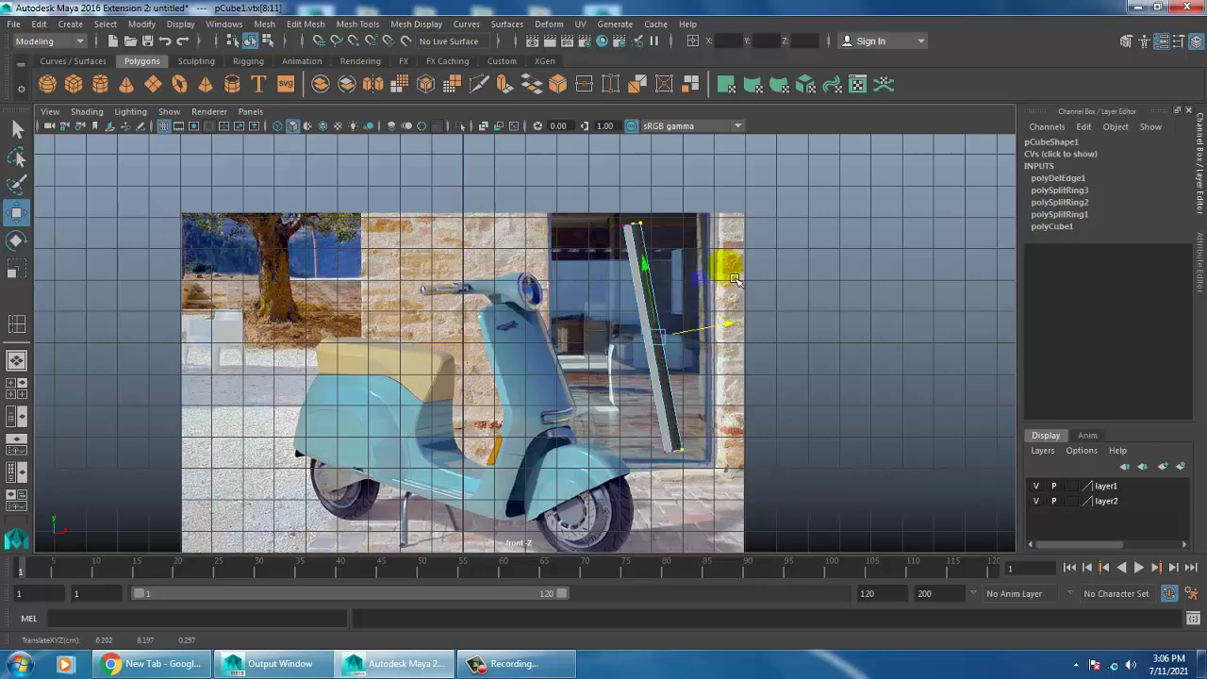
Step: Review the panel in perspective and begin inserting a new edge loop
key("space")
key("space")
key("space")
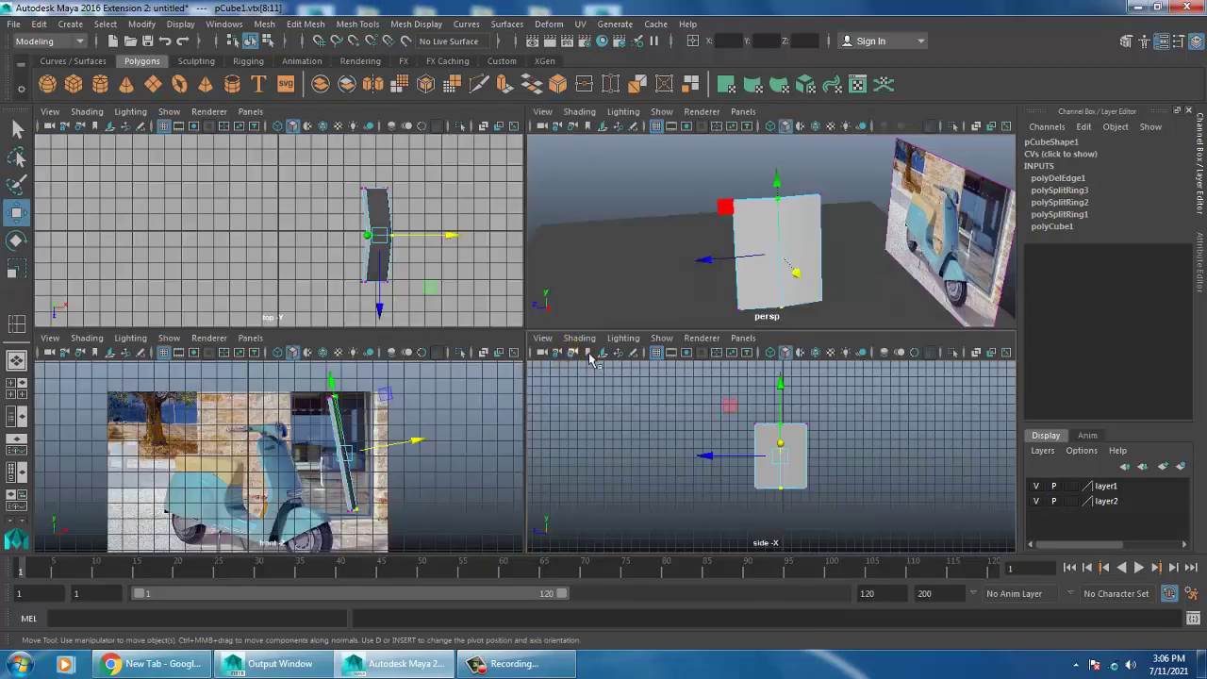
mouse_move(613, 283)
left_mouse_down("alt")
mouse_move(856, 231)
mouse_move(619, 312)
mouse_move(612, 346)
mouse_move(657, 309)
mouse_move(636, 323)
left_mouse_up("alt")
key("space")
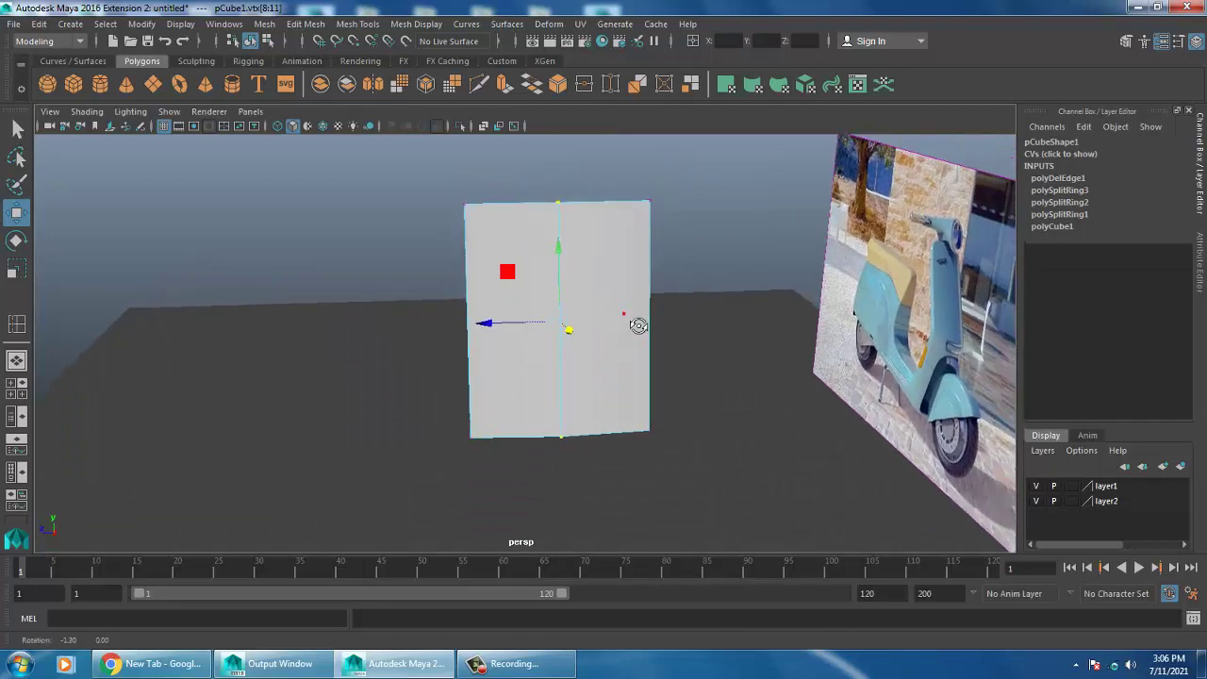
left_click(361, 24)
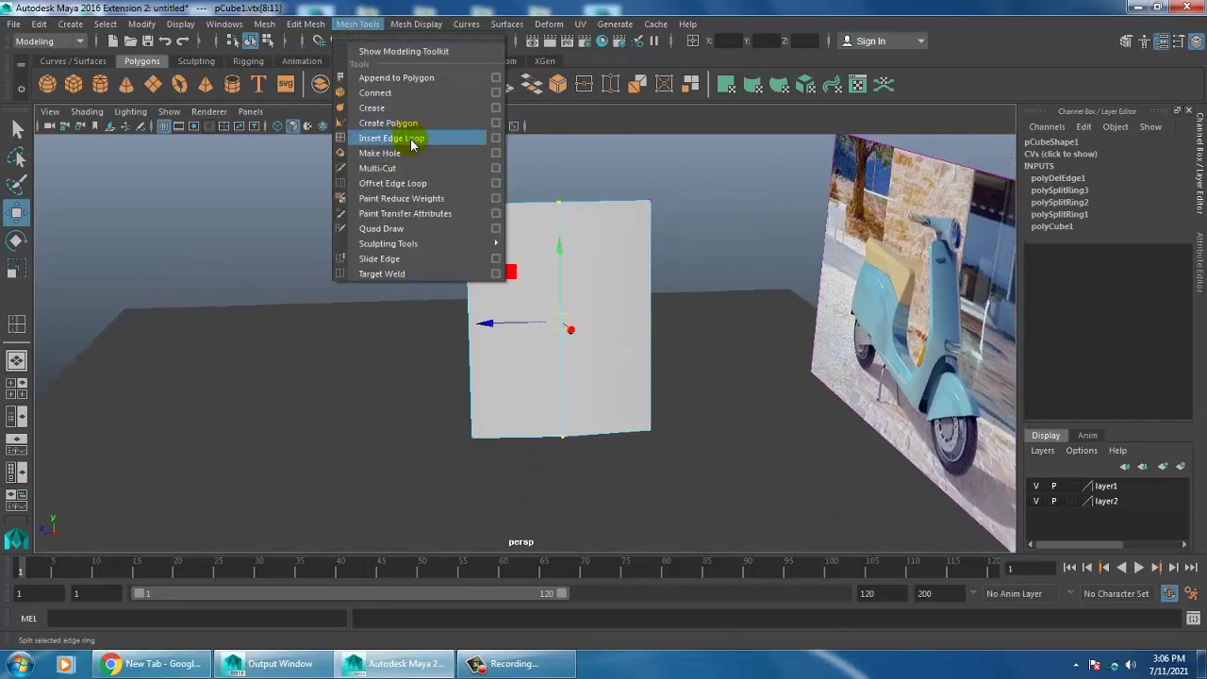
Step: Insert a new vertical edge loop across the tilted leg shield panel
left_click(403, 135)
mouse_move(415, 151)
left_mouse_down("alt")
mouse_move(531, 261)
mouse_move(502, 310)
mouse_move(495, 303)
mouse_move(587, 331)
mouse_move(611, 324)
left_mouse_up("alt")
mouse_move(612, 324)
left_mouse_down("alt")
mouse_move(712, 323)
mouse_move(726, 273)
mouse_move(701, 273)
mouse_move(686, 318)
left_mouse_up("alt")
key("w")
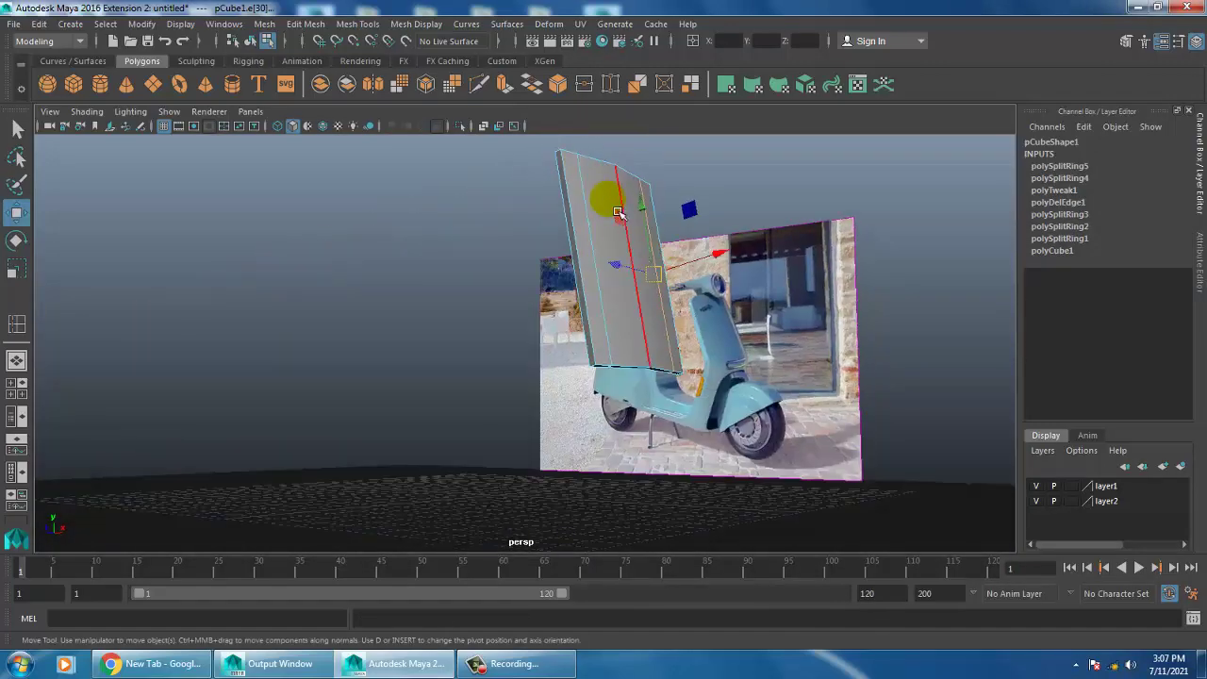
Step: Switch to face mode and select the two faces along the panel's bottom edge
right_click(608, 199)
left_click(613, 231)
left_click_drag(613, 231, 635, 373, "alt")
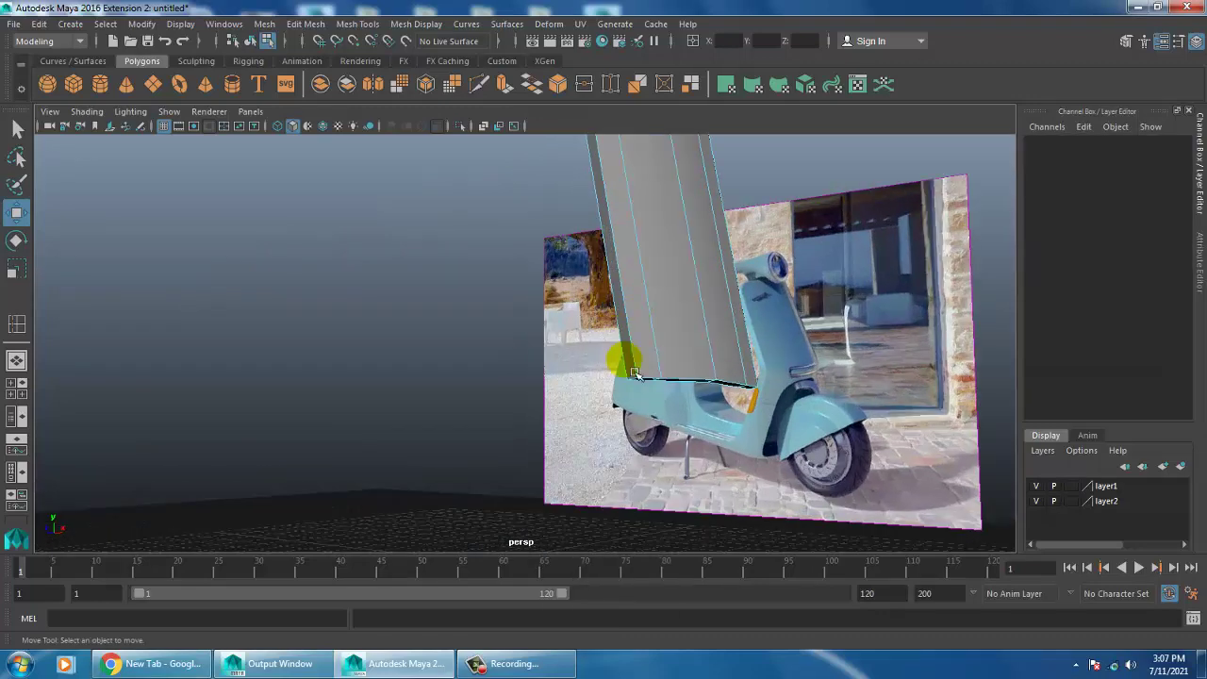
scroll(708, 403, "up", 2)
scroll(660, 389, "up", 1)
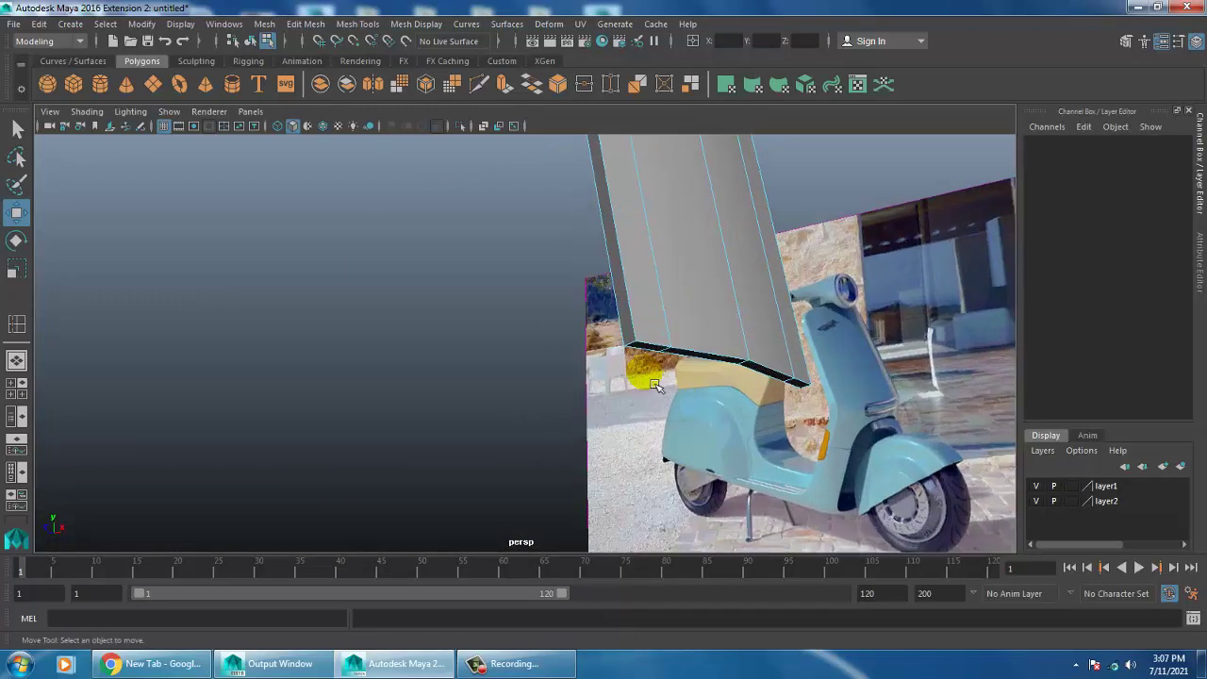
left_click(658, 359)
left_click(810, 397, "shift")
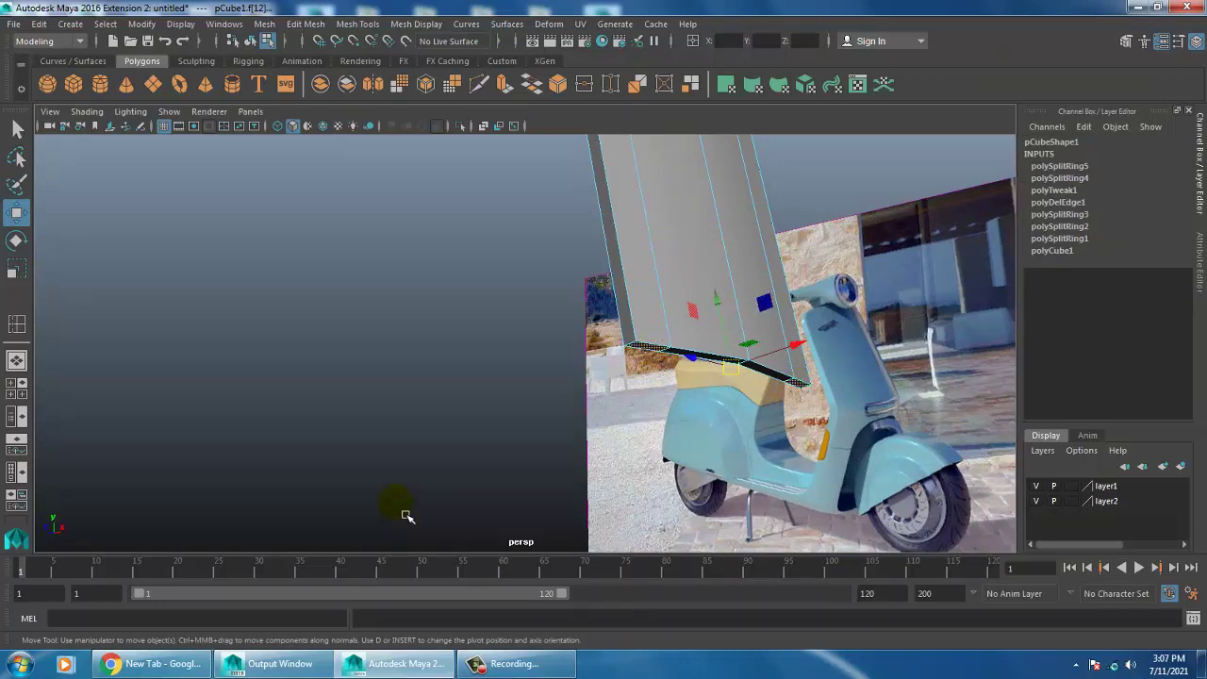
mouse_move(550, 495)
left_mouse_down("alt")
mouse_move(547, 469)
mouse_move(471, 462)
left_mouse_up("alt")
Step: Frame the panel in the perspective view and clear the face selection
key("space")
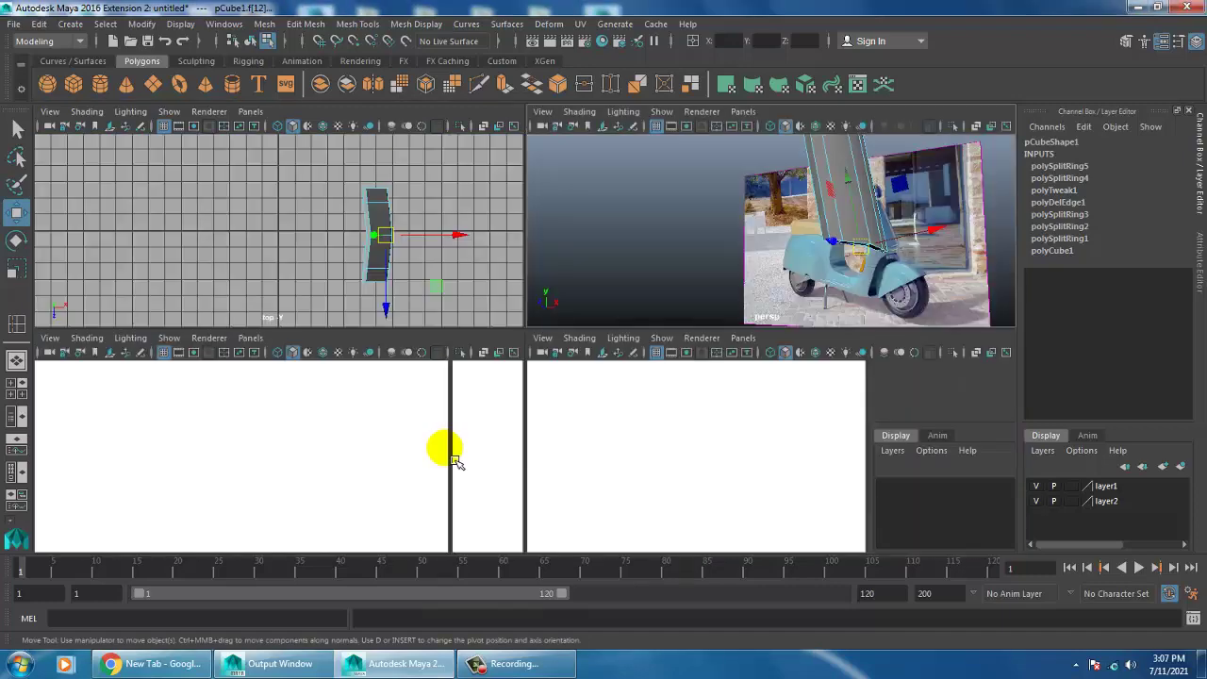
key("space")
scroll(696, 351, "up", 3)
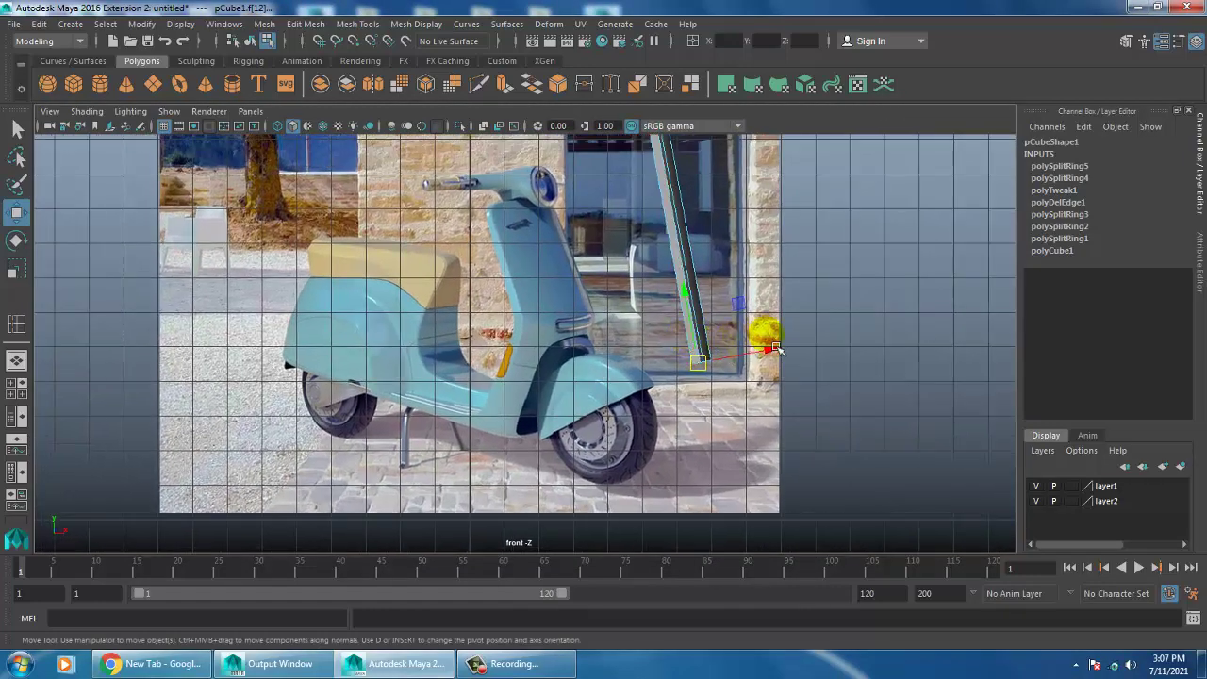
middle_click_drag(817, 287, 815, 326, "alt")
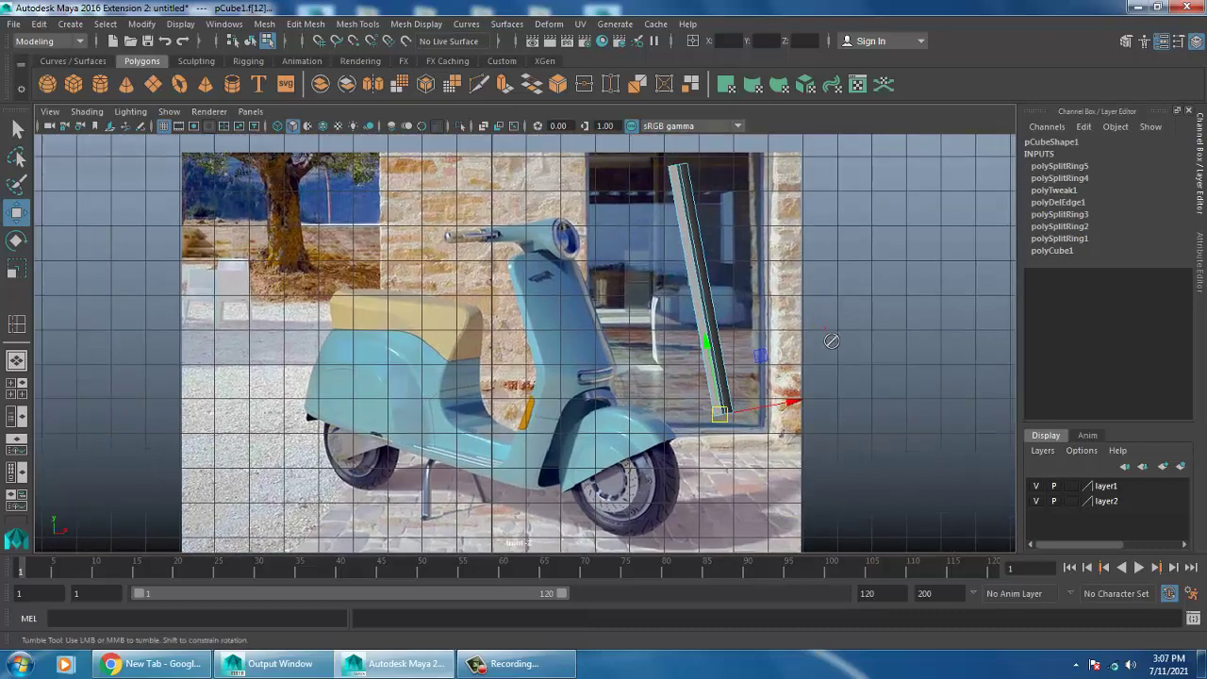
left_click_drag(815, 326, 821, 329, "alt")
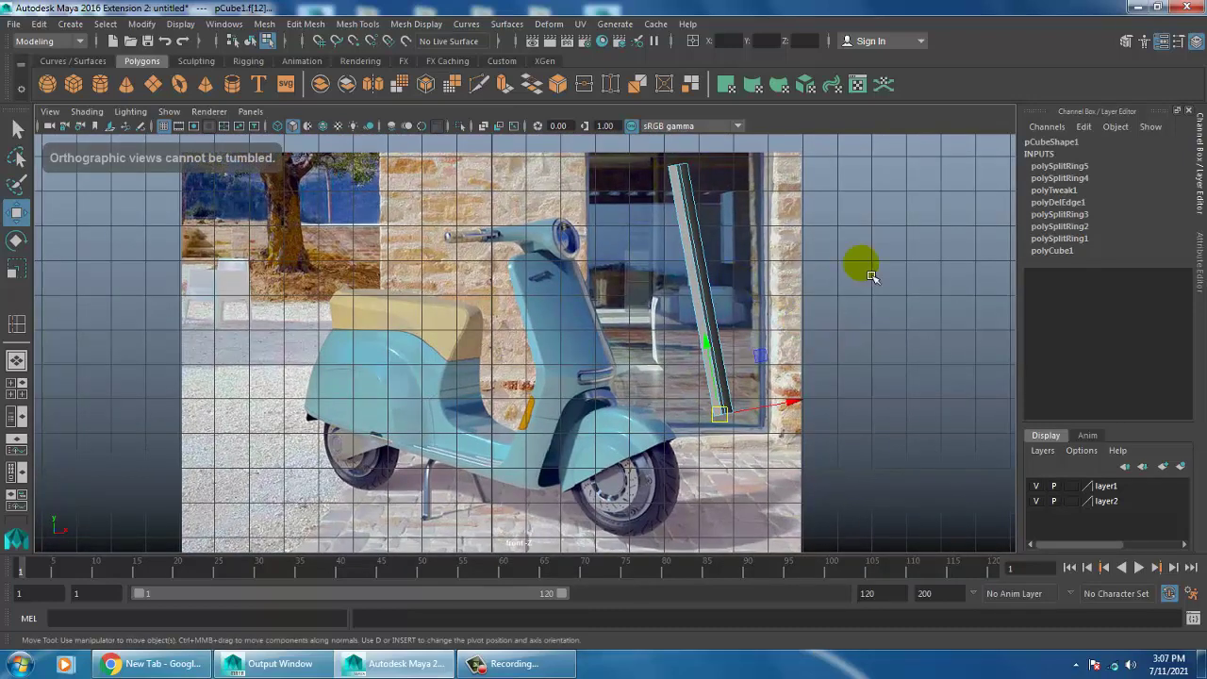
key("space")
key("space")
key("f")
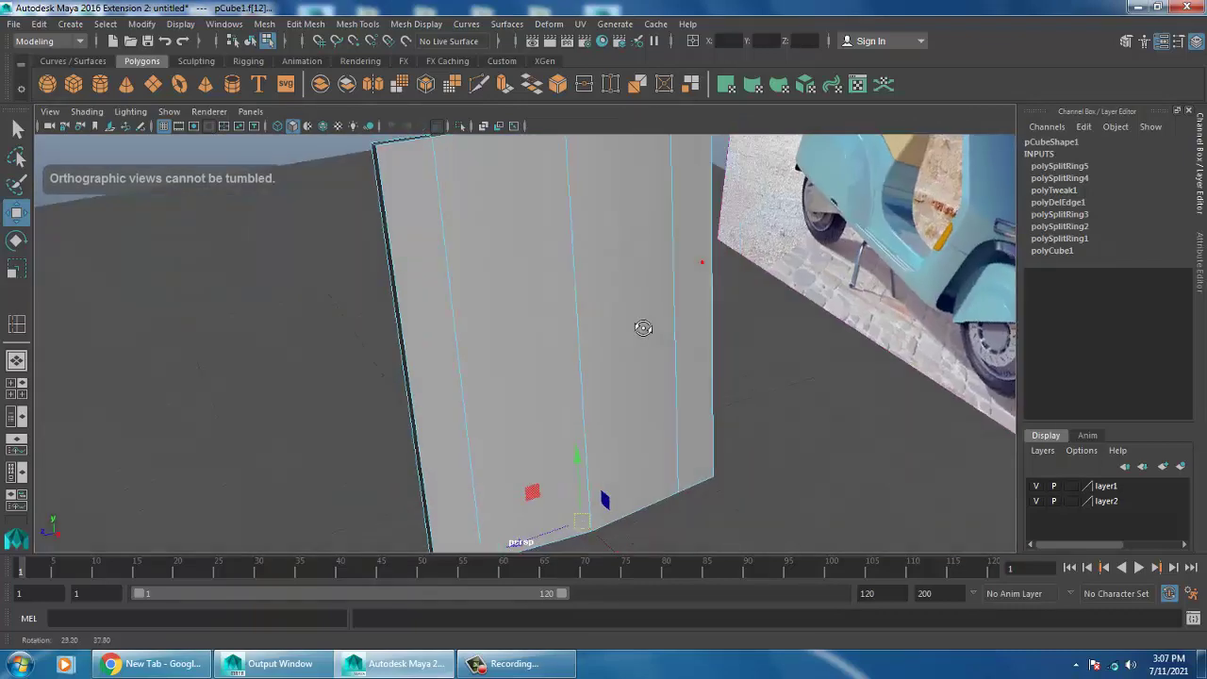
left_click_drag(641, 326, 626, 274, "alt")
right_click_drag(625, 273, 689, 208)
left_click_drag(572, 318, 566, 303, "alt")
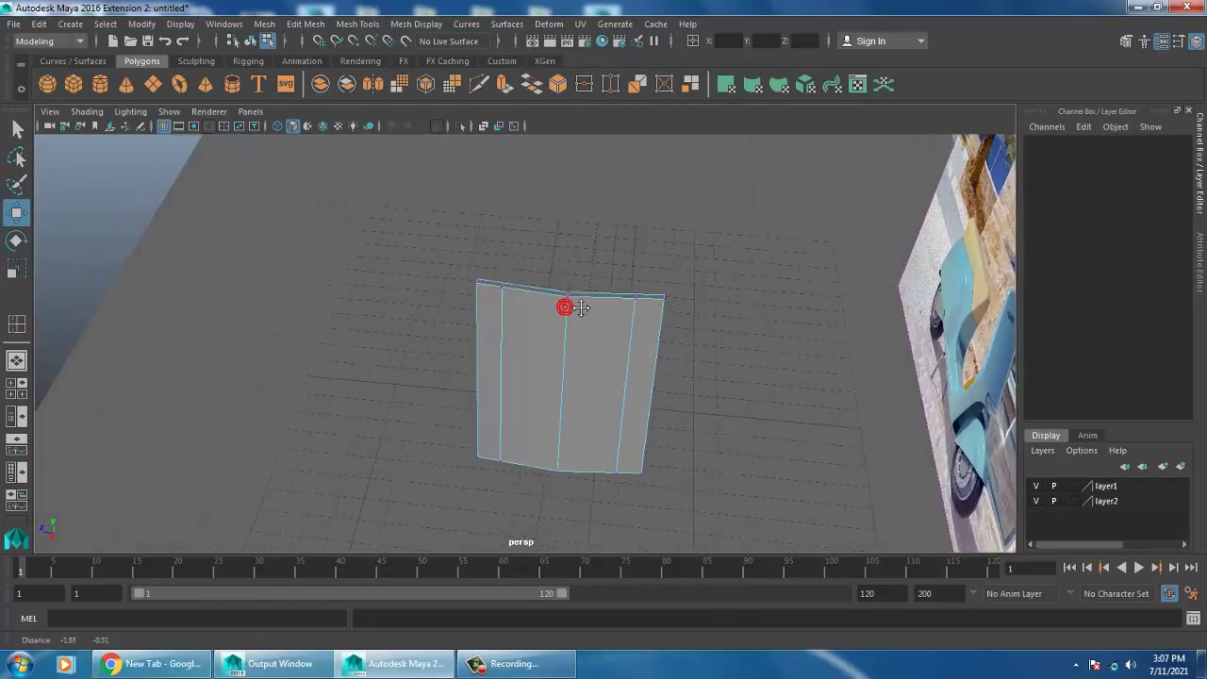
right_click_drag(566, 304, 456, 365, "alt")
Step: Move the four left-edge vertices (vtx[0:3]) to curve the panel, undoing a trial rotation
mouse_move(540, 517)
left_mouse_down("alt")
mouse_move(520, 299)
mouse_move(647, 391)
left_mouse_up("alt")
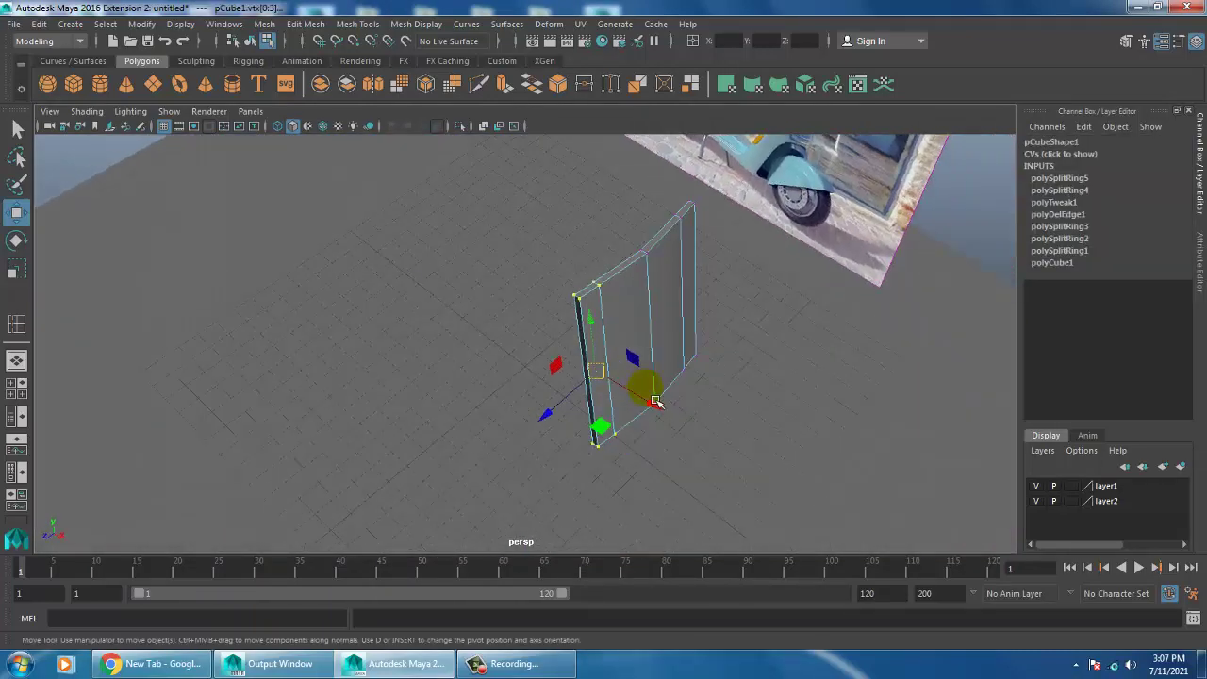
middle_click_drag(647, 390, 649, 404)
mouse_move(648, 404)
left_mouse_down("alt")
mouse_move(674, 399)
mouse_move(636, 408)
mouse_move(632, 427)
mouse_move(707, 365)
mouse_move(647, 318)
left_mouse_up("alt")
key("e")
key("ctrl+z")
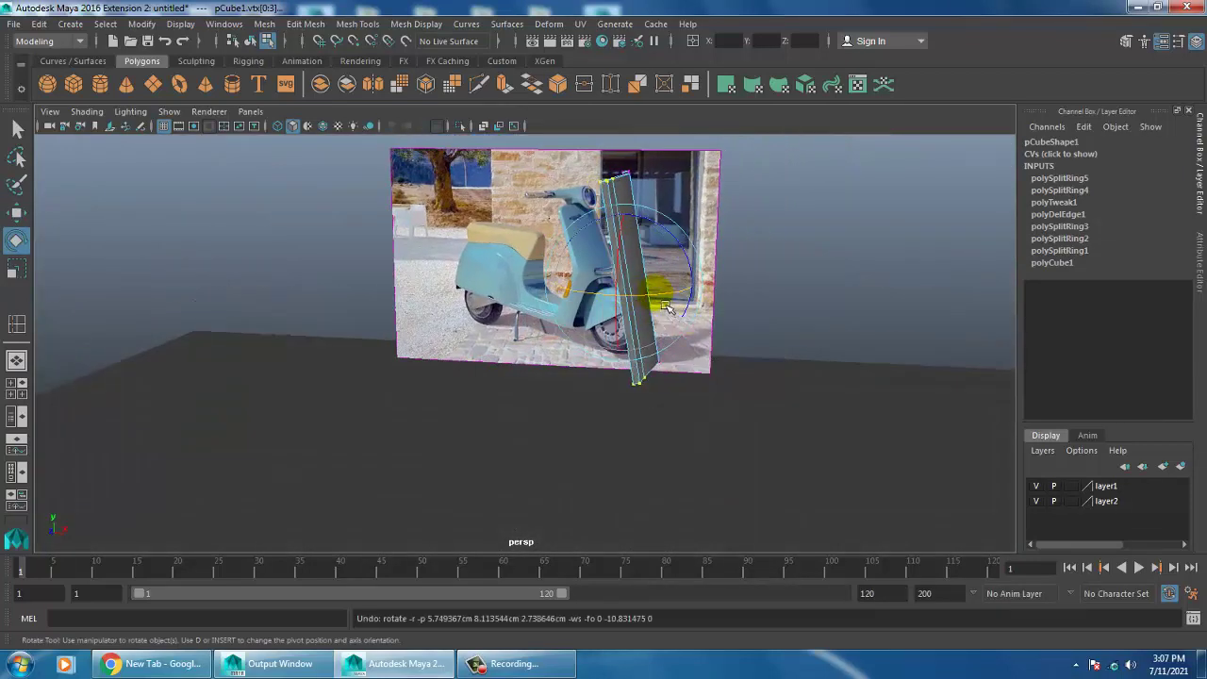
Step: Select the vertices on the panel's other edge with the Move tool active
mouse_move(741, 296)
left_mouse_down("alt")
mouse_move(727, 277)
mouse_move(600, 277)
left_mouse_up("alt")
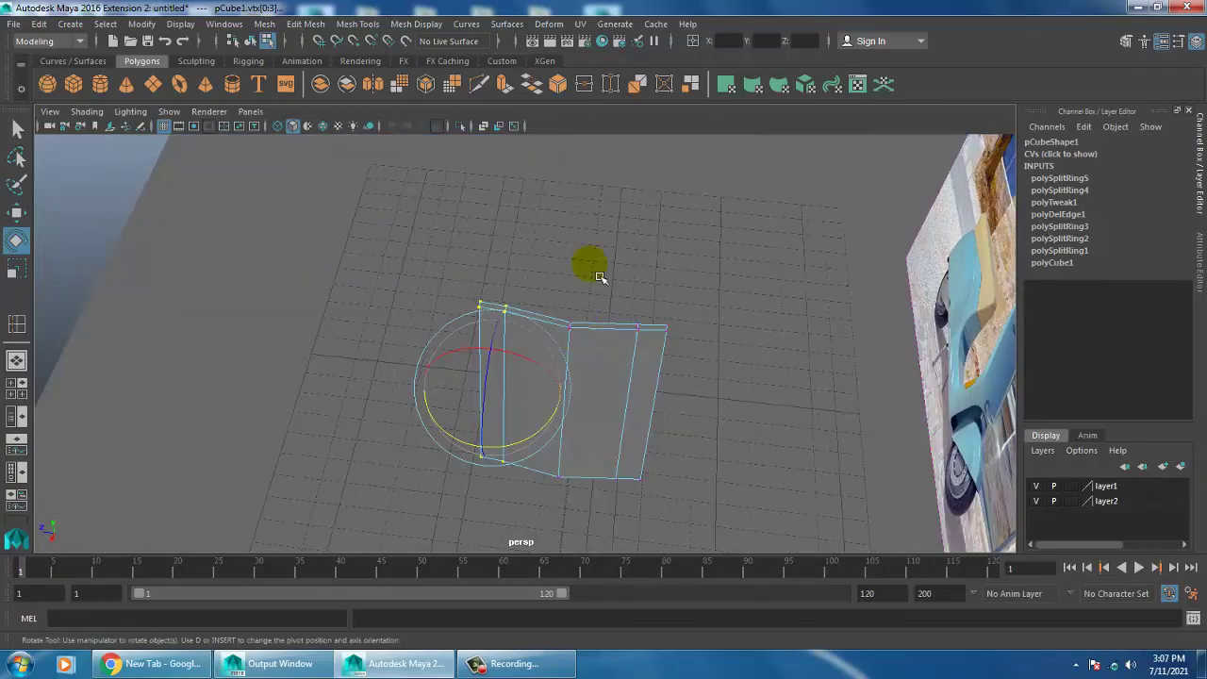
left_click_drag(741, 557, 660, 426, "alt")
key("w")
mouse_move(566, 312)
left_mouse_down()
mouse_move(498, 447)
mouse_move(628, 219)
left_mouse_up()
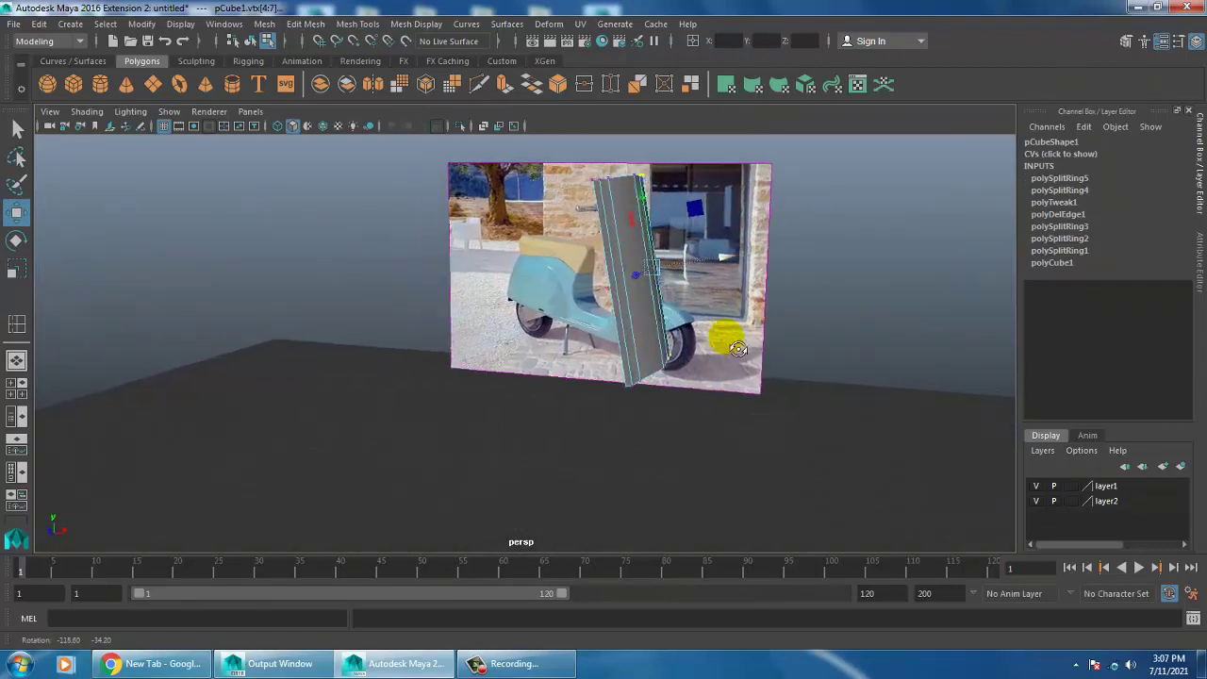
Step: Select bottom face f[12] and extrude it in the front view
right_click(627, 219)
right_click_drag(627, 218, 628, 260)
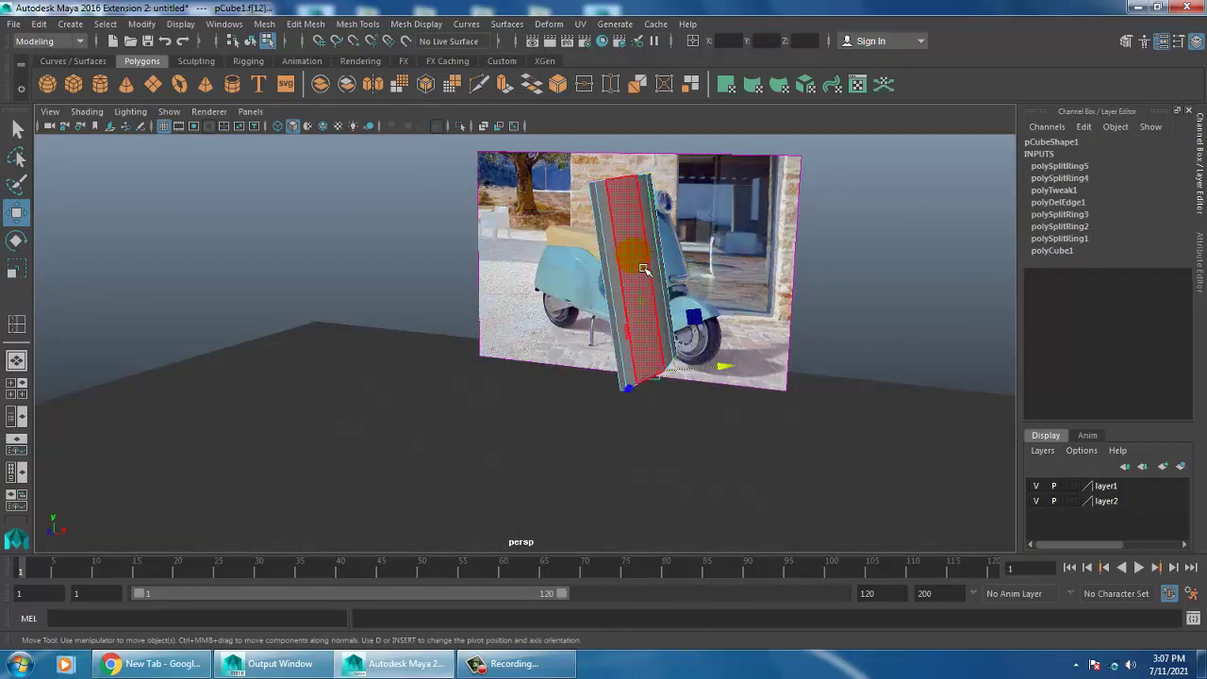
mouse_move(673, 431)
left_mouse_down("alt")
mouse_move(622, 377)
mouse_move(686, 391)
left_mouse_up("alt")
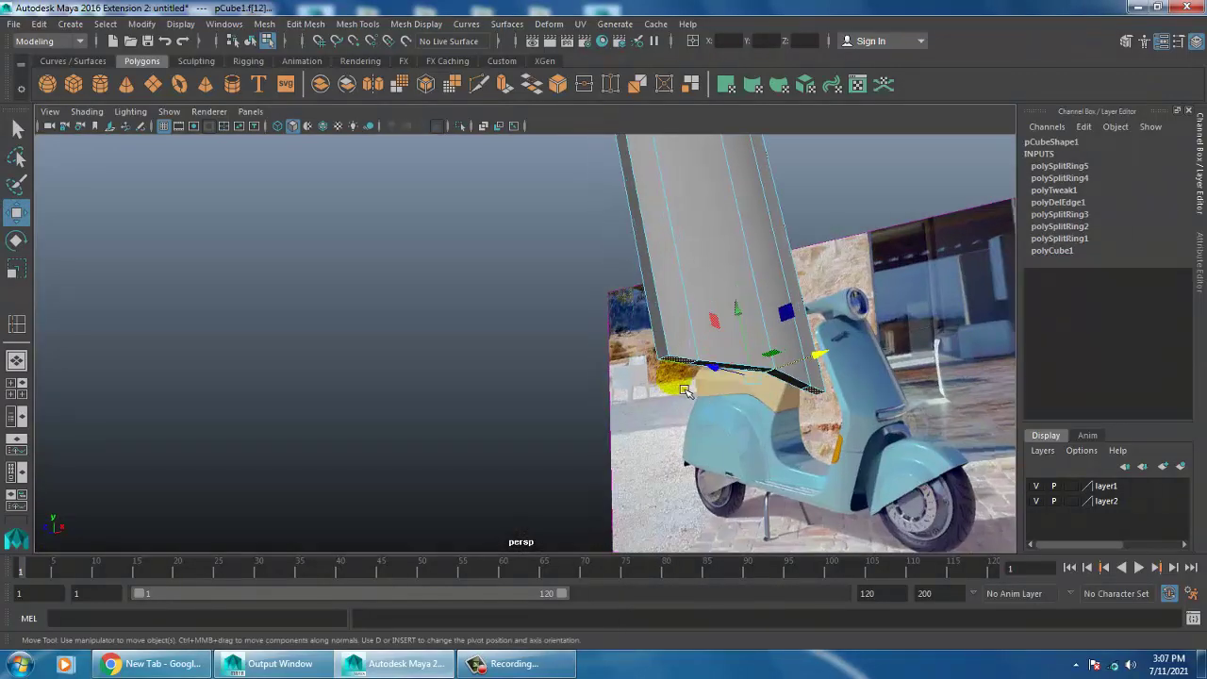
key("space")
key("space")
middle_click_drag(726, 377, 723, 344, "alt")
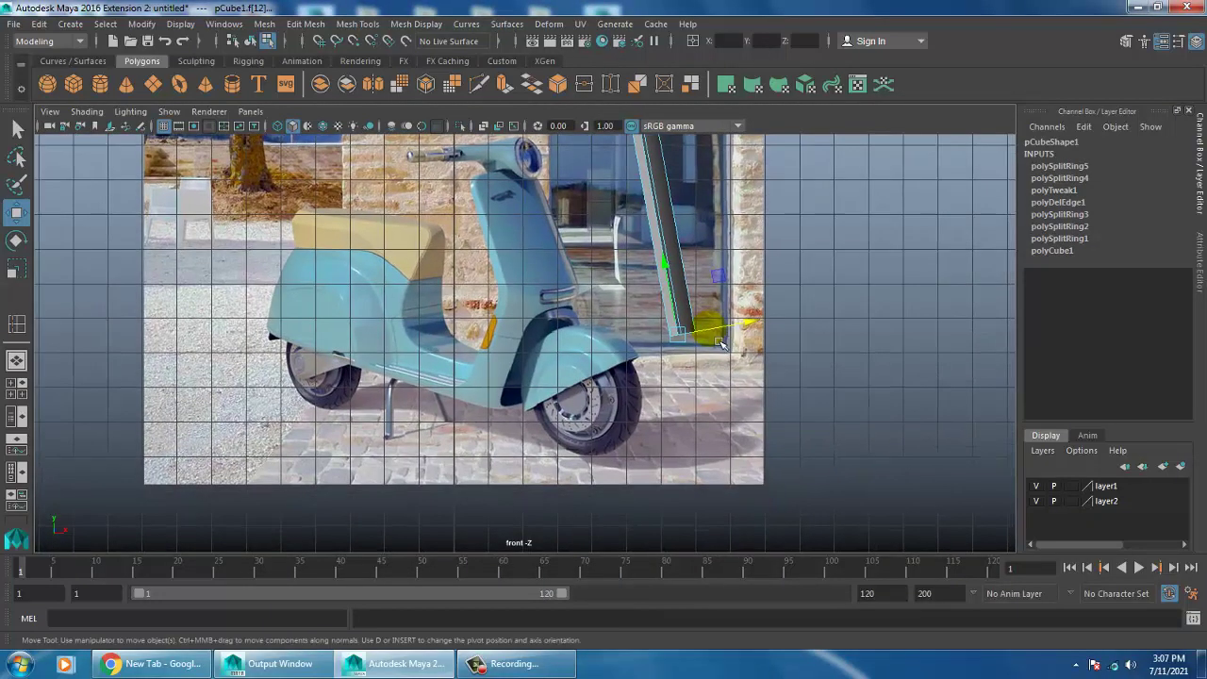
left_click(309, 24)
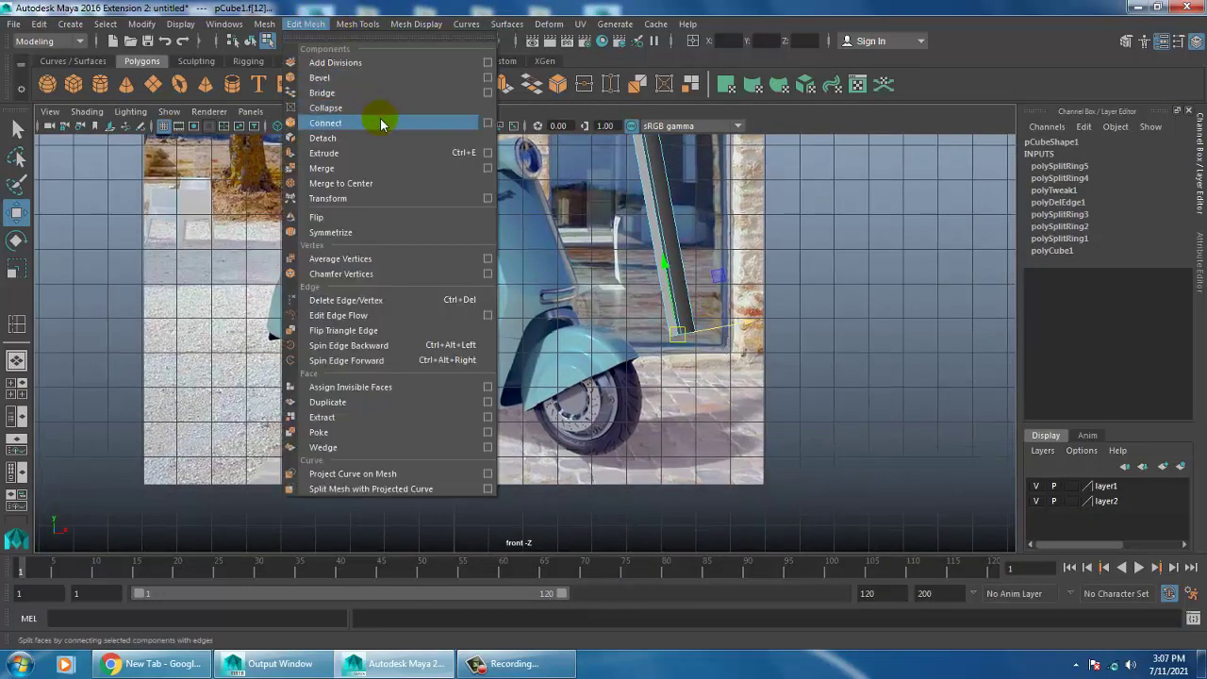
left_click(381, 153)
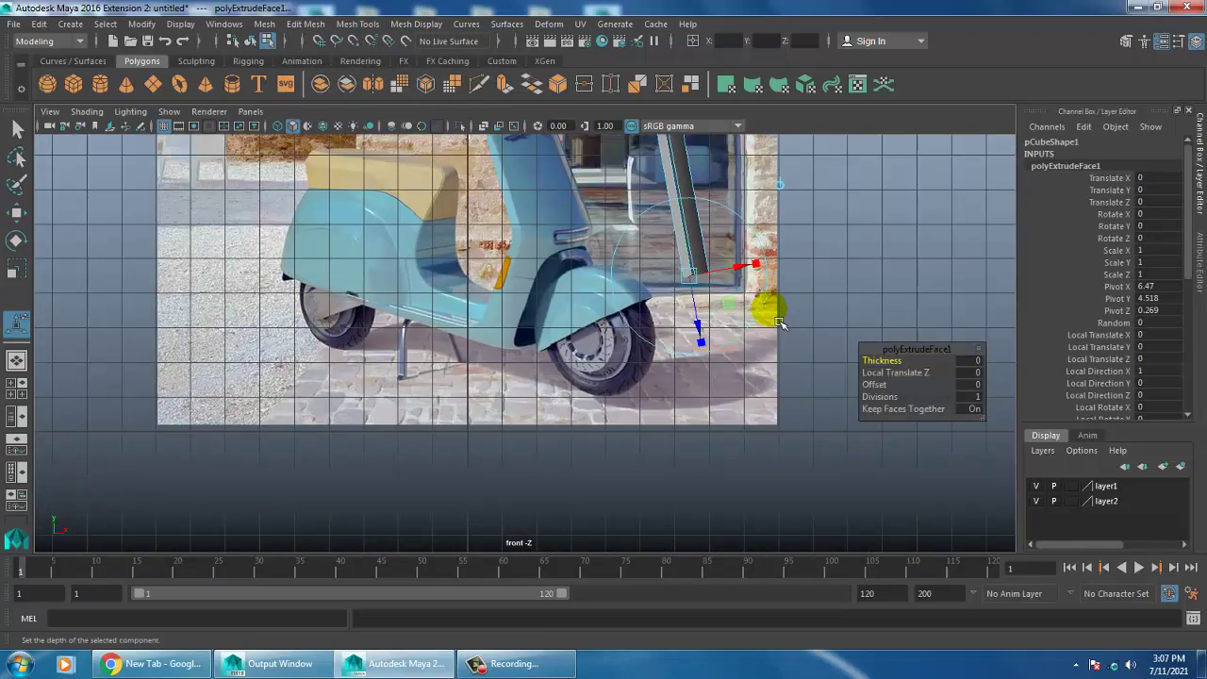
Step: Move the extruded face down below the scooter's wheel and inspect the two new legs in perspective
middle_click_drag(763, 292, 749, 254, "alt")
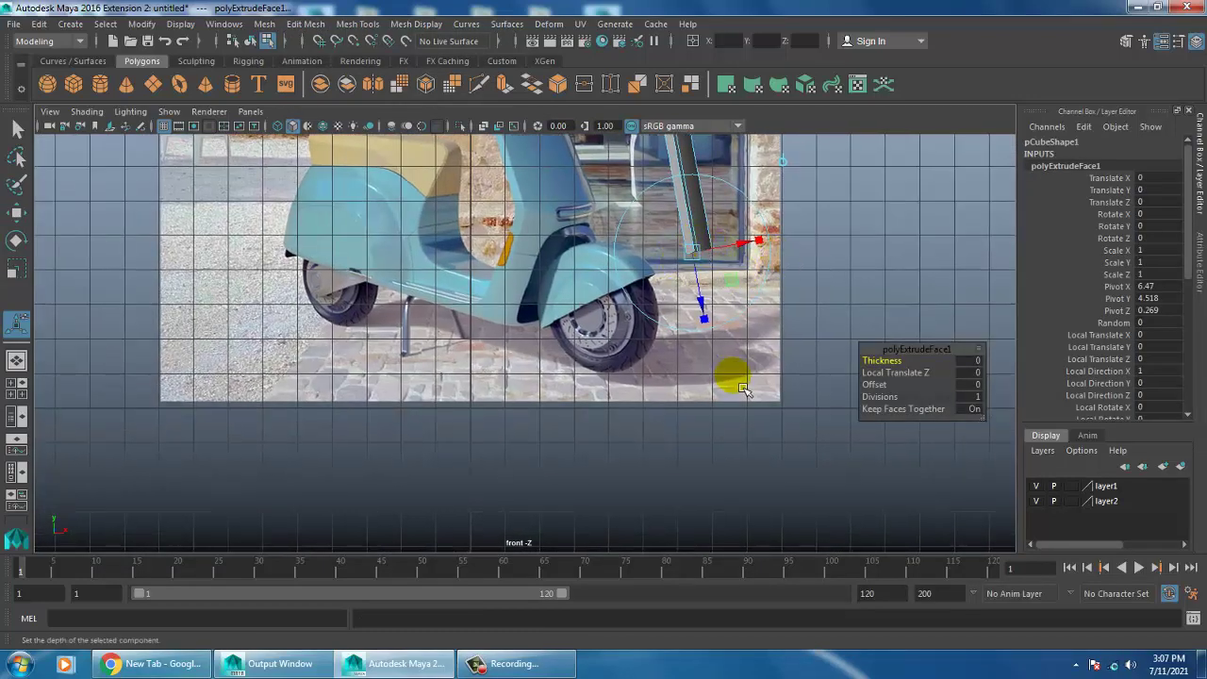
key("w")
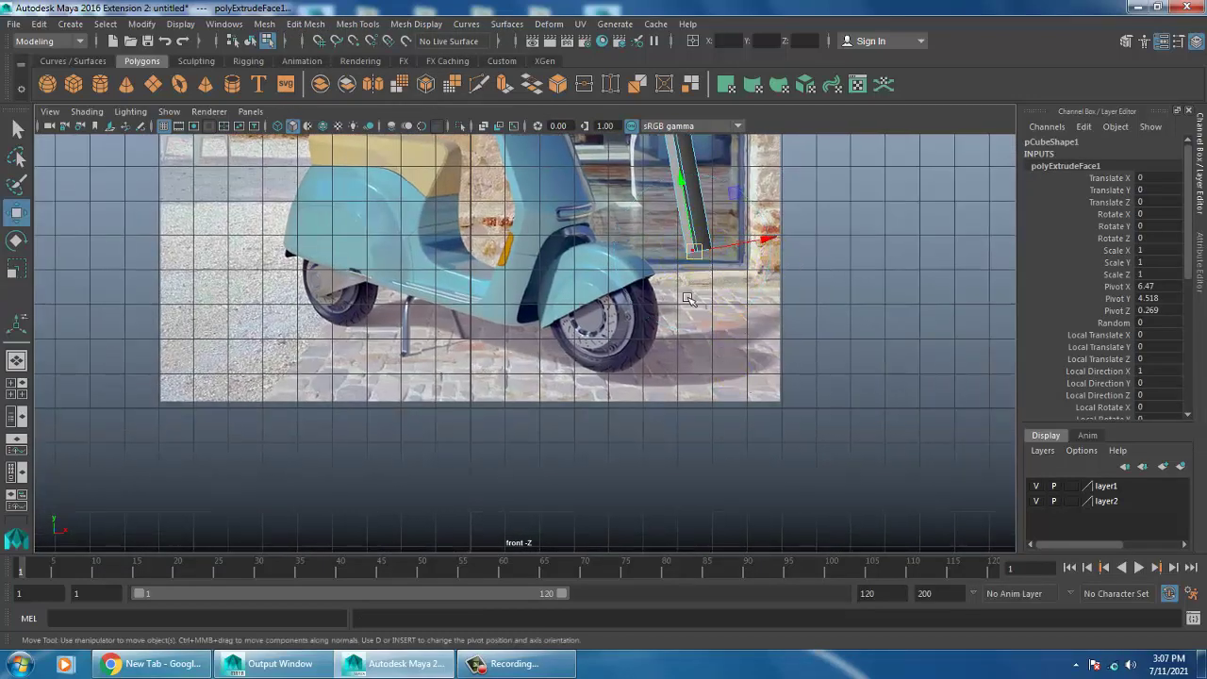
middle_click_drag(689, 380, 669, 417)
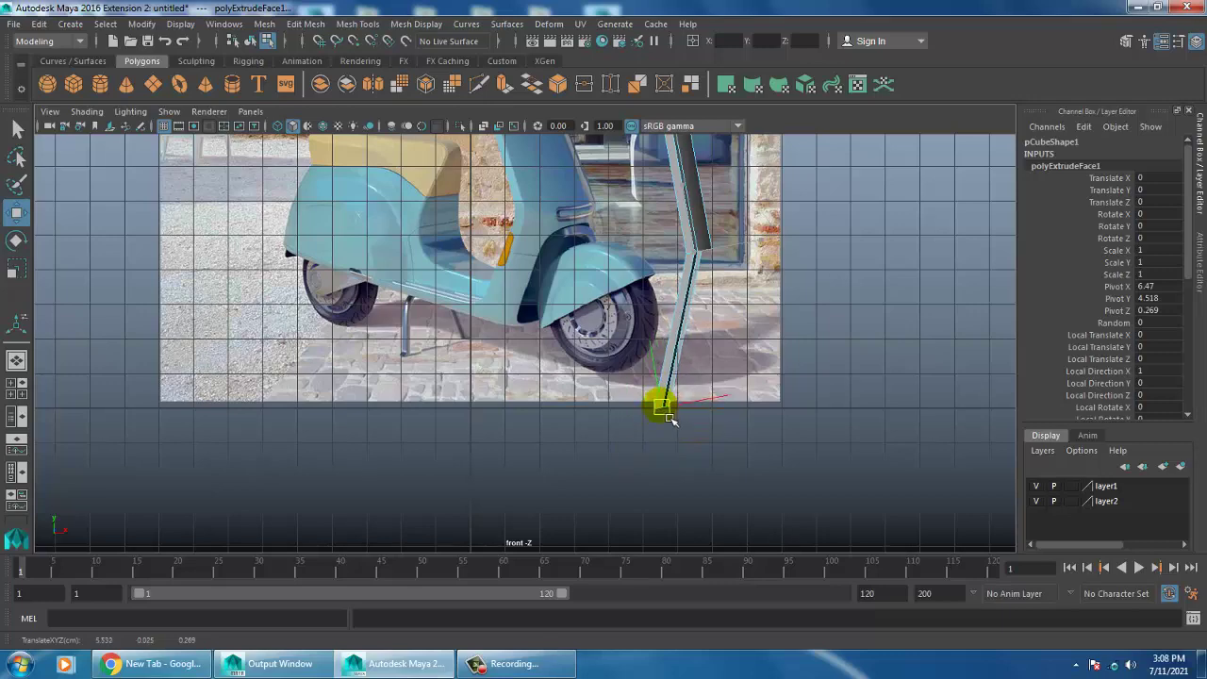
left_click_drag(910, 349, 852, 195, "alt")
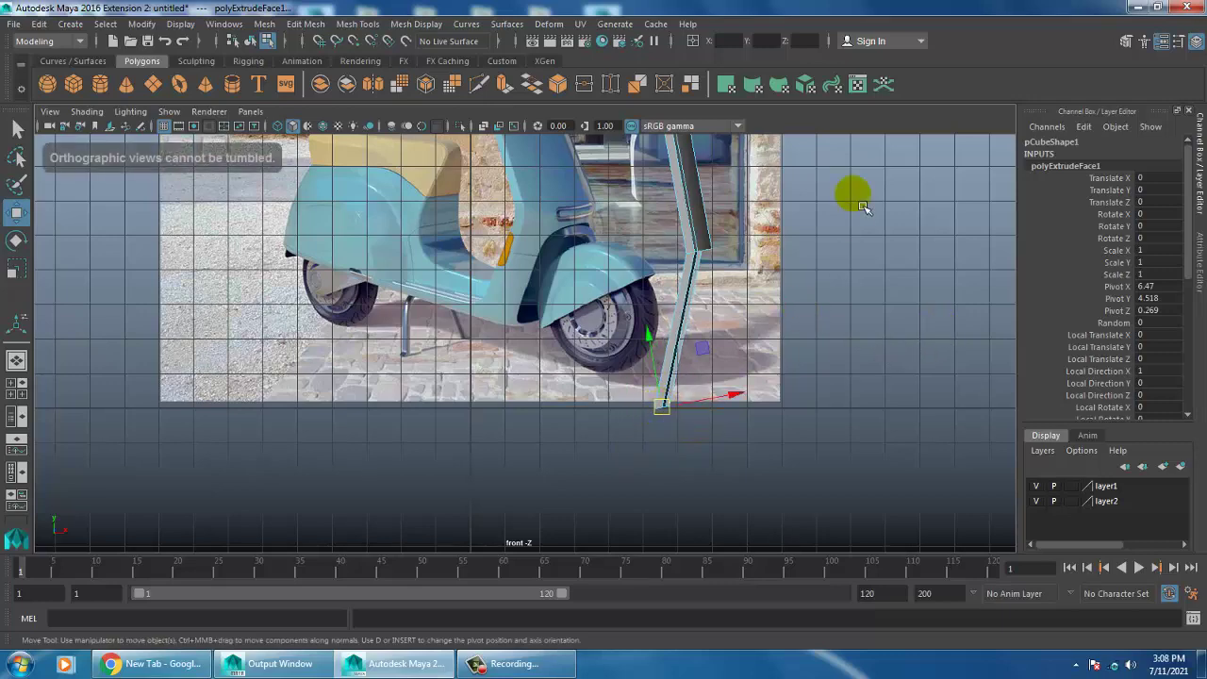
key("space")
left_click_drag(831, 296, 849, 254, "alt")
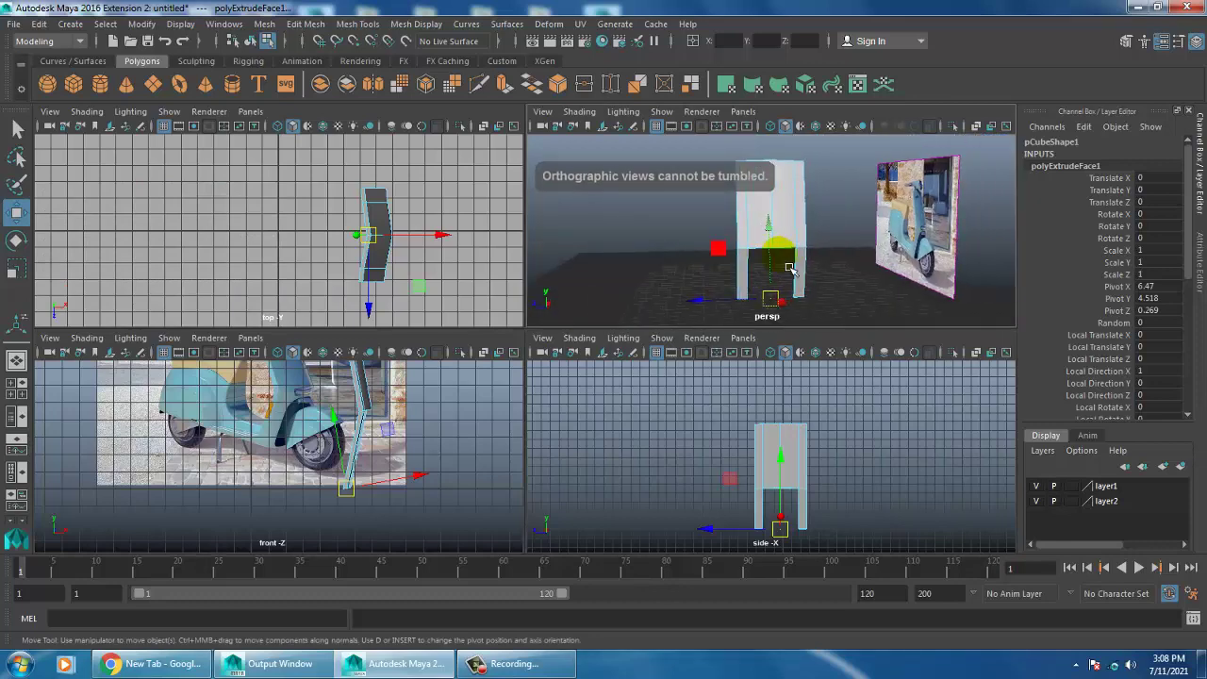
key("space")
mouse_move(754, 283)
left_mouse_down("alt")
mouse_move(675, 335)
mouse_move(669, 352)
mouse_move(611, 273)
left_mouse_up("alt")
scroll(668, 341, "up", 3)
Step: Select the panel's left vertical edge and the lower leg edge
right_click_drag(603, 229, 605, 253)
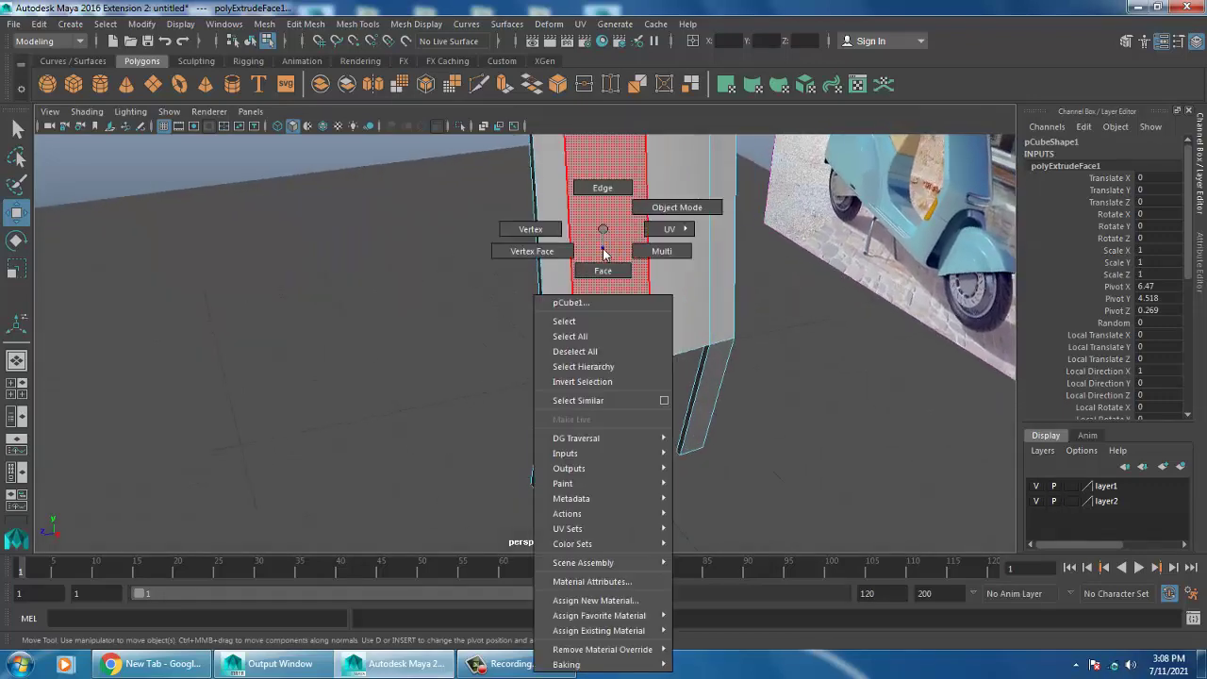
right_click_drag(503, 227, 503, 227)
left_click_drag(639, 248, 580, 236, "alt")
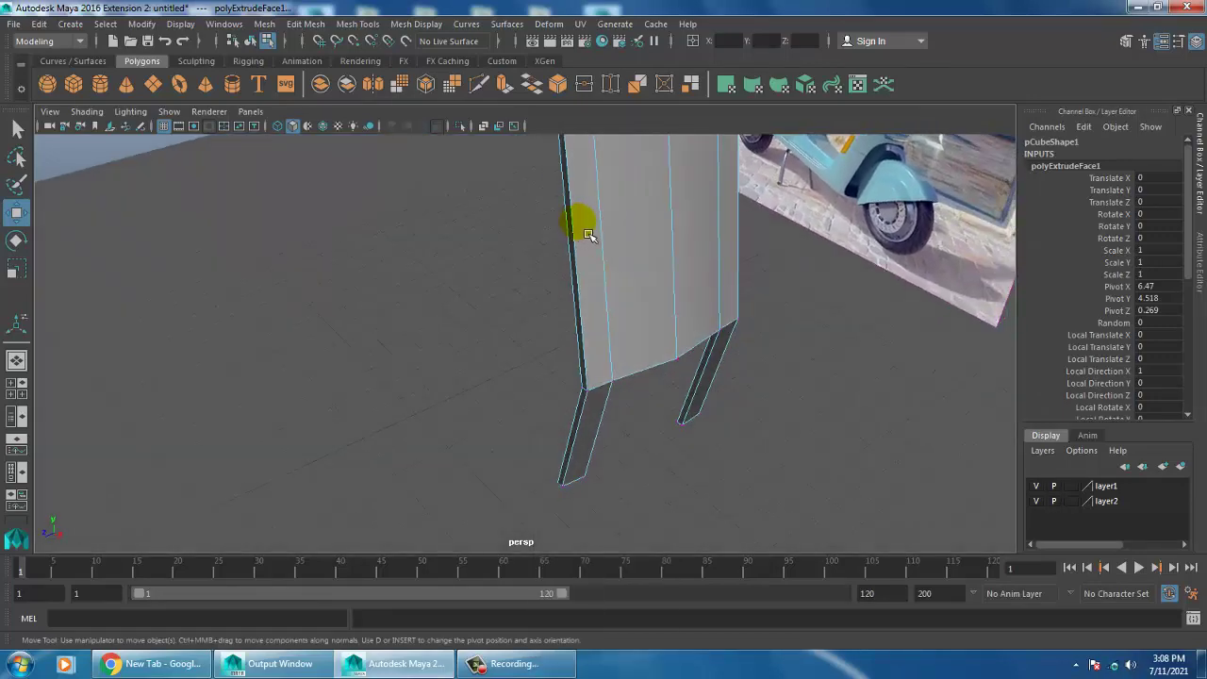
right_click_drag(587, 234, 573, 262)
left_click(572, 261)
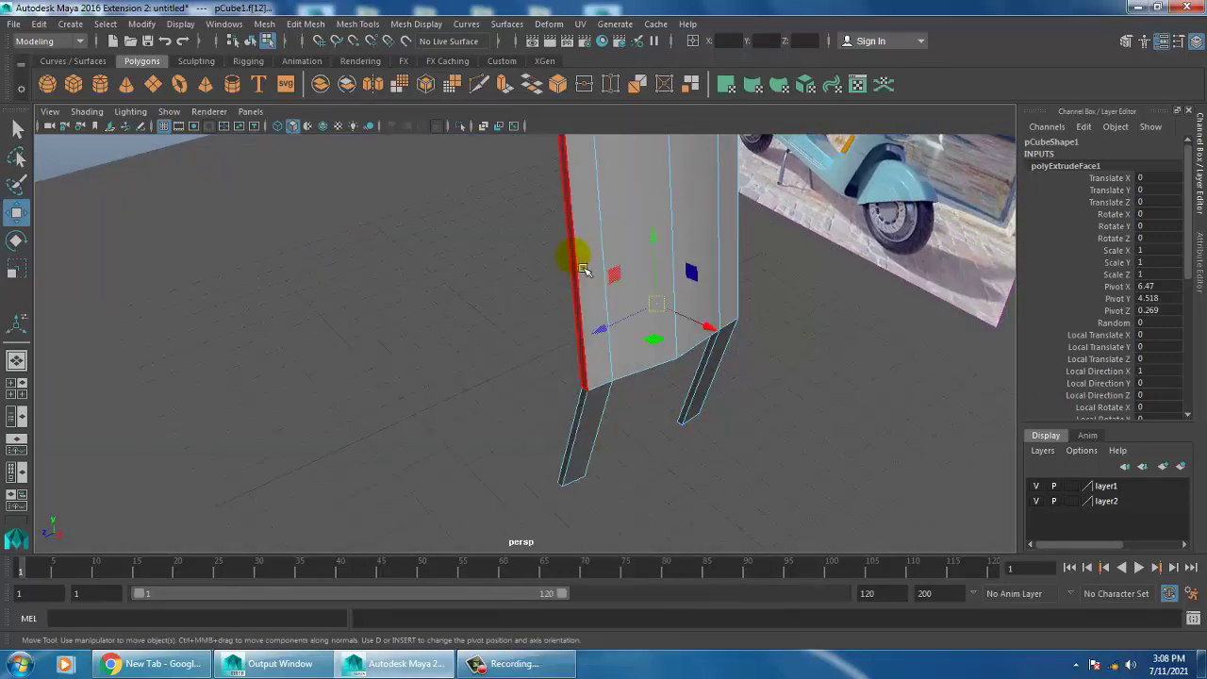
left_click(583, 429, "shift")
mouse_move(583, 429)
left_mouse_down("alt")
mouse_move(653, 371)
mouse_move(732, 378)
mouse_move(745, 350)
left_mouse_up("alt")
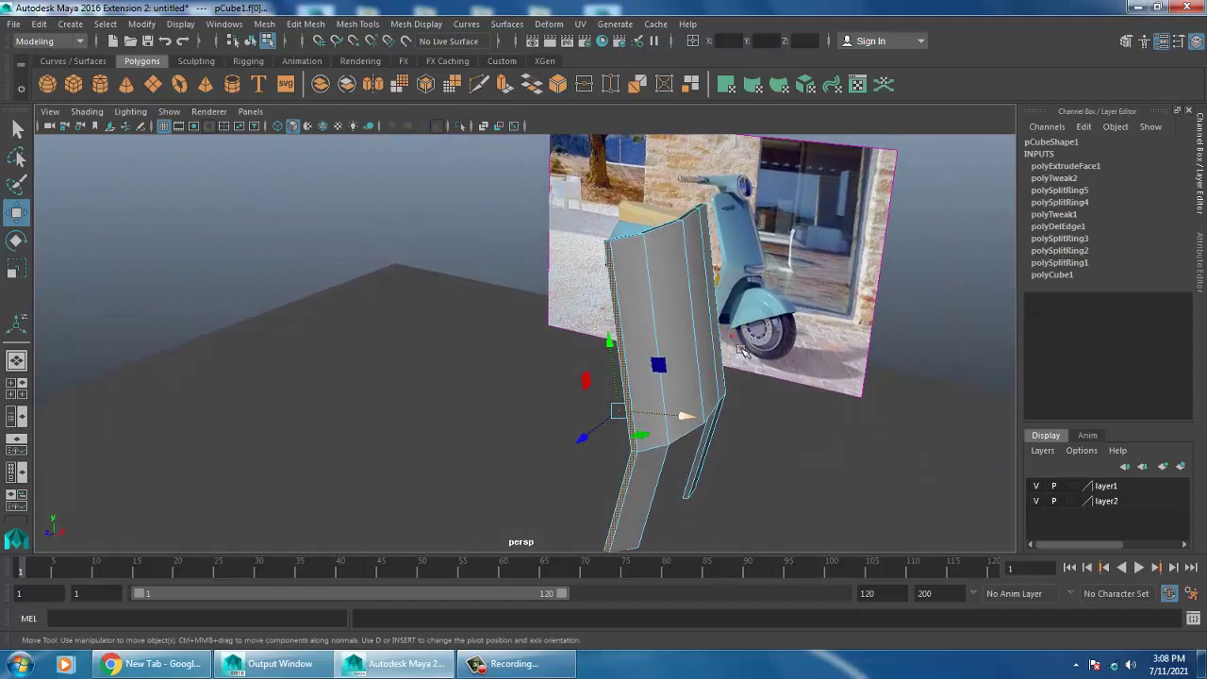
middle_click_drag(745, 351, 722, 382, "alt")
left_click_drag(722, 382, 663, 387, "alt")
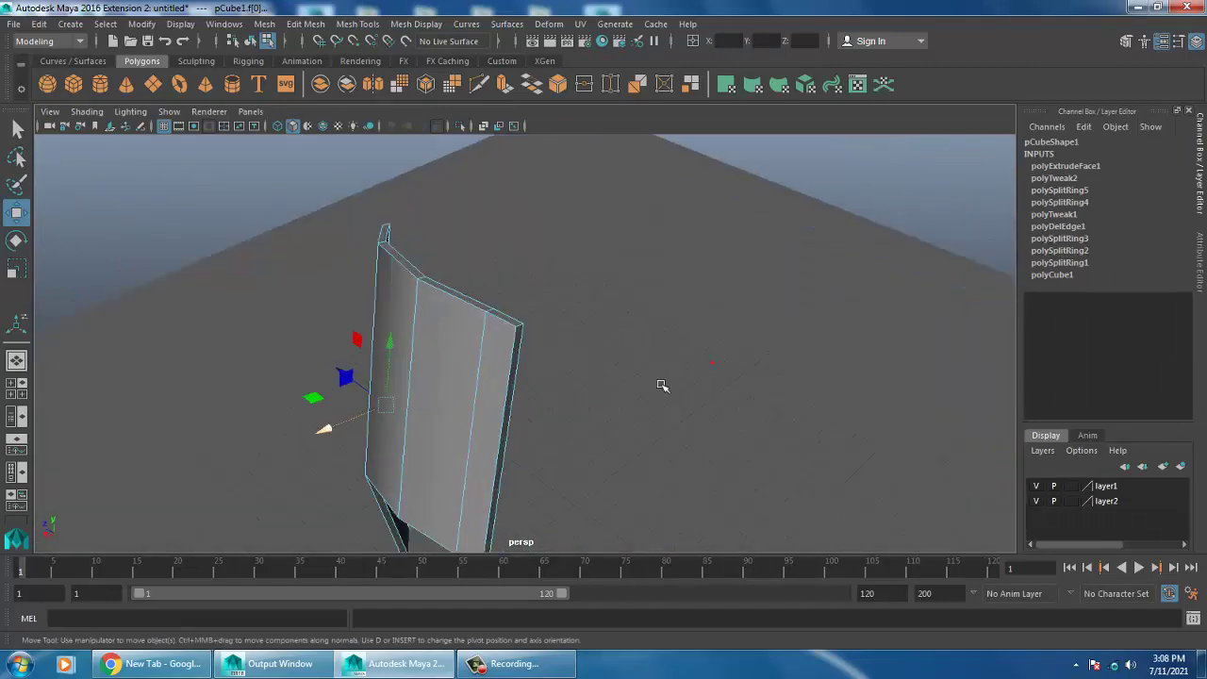
Step: Pull the panel's side face outward to widen and bend the panel
left_click(524, 413)
left_click_drag(553, 412, 623, 321, "alt")
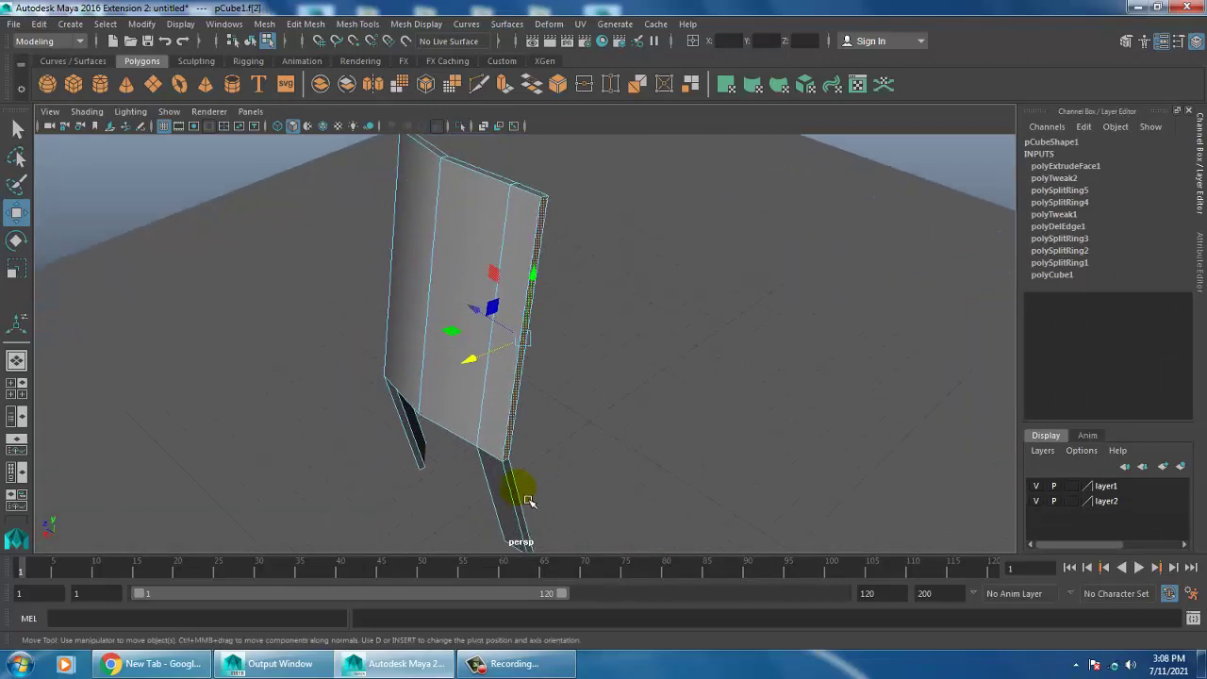
mouse_move(472, 431)
left_mouse_down()
mouse_move(508, 440)
mouse_move(724, 368)
left_mouse_up()
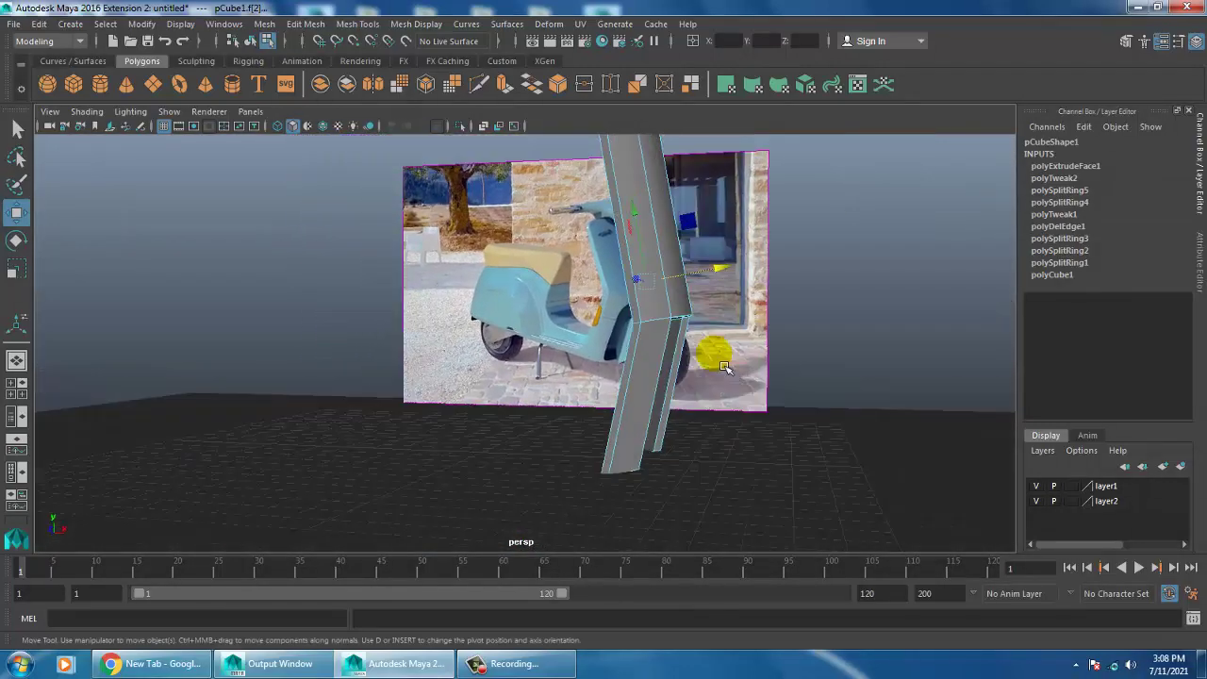
middle_click_drag(724, 367, 781, 388, "alt")
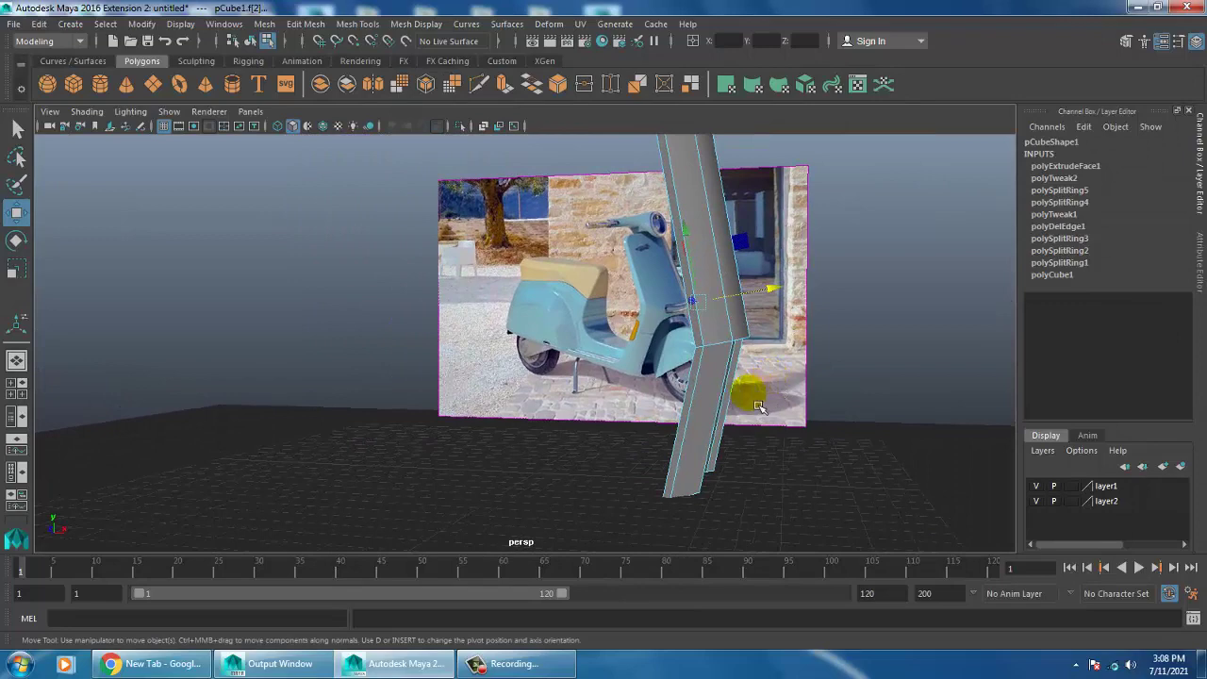
mouse_move(759, 408)
left_mouse_down("alt")
mouse_move(792, 399)
mouse_move(757, 391)
mouse_move(789, 372)
mouse_move(760, 385)
mouse_move(760, 337)
mouse_move(719, 323)
mouse_move(755, 302)
mouse_move(720, 296)
mouse_move(751, 322)
mouse_move(755, 288)
left_mouse_up("alt")
Step: Clear the face selection and pick an edge at the top of the panel
left_click(795, 334)
left_click_drag(809, 345, 869, 360, "alt")
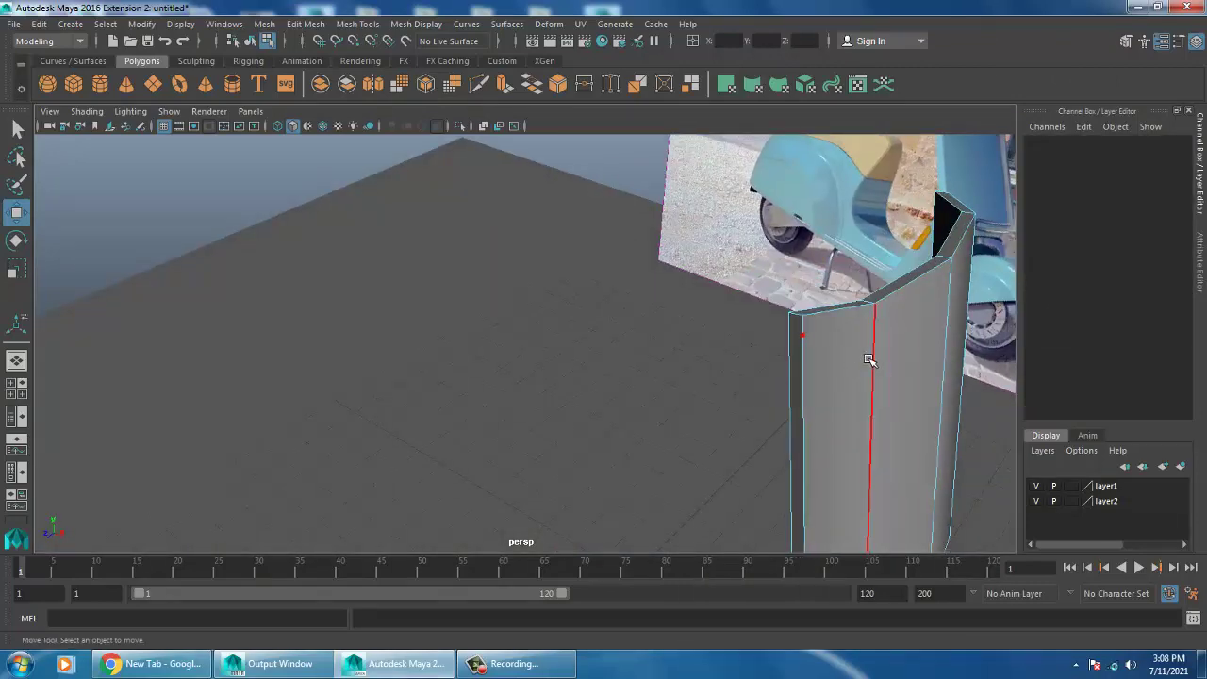
left_click(807, 328)
left_click_drag(807, 328, 921, 321, "alt")
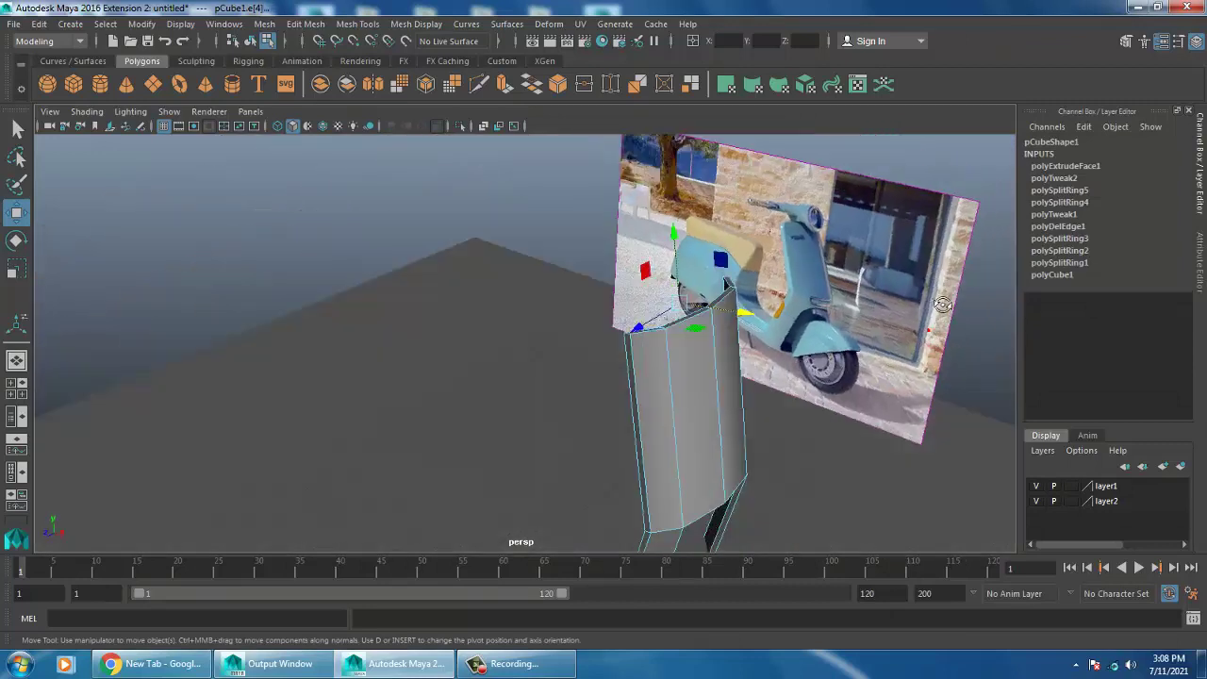
mouse_move(922, 276)
left_mouse_down("alt")
mouse_move(932, 314)
mouse_move(853, 381)
left_mouse_up("alt")
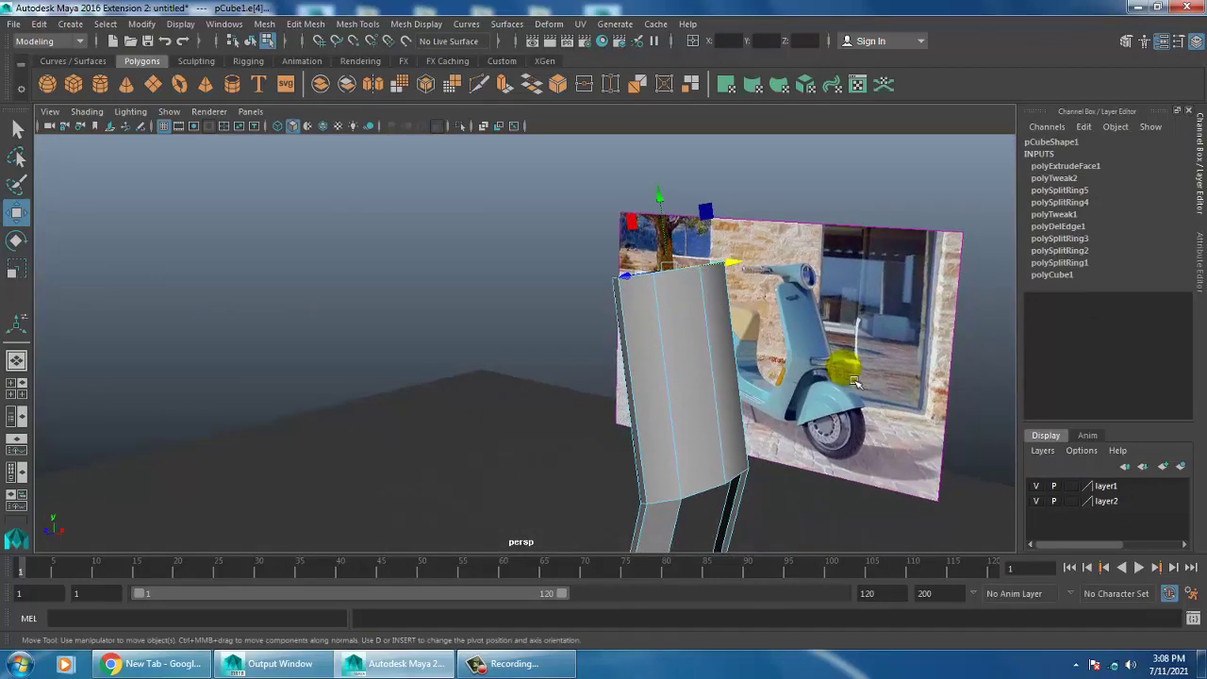
left_click(305, 23)
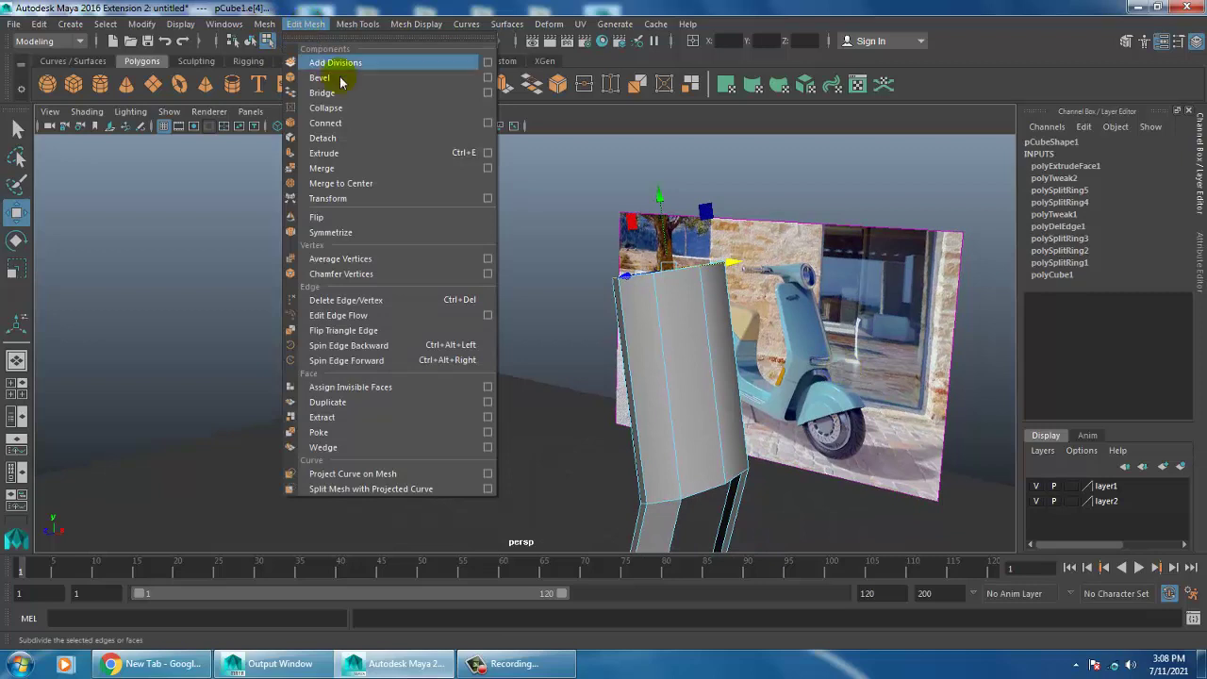
Step: Bevel the picked top edge with 2 segments and a 0.4 fraction
left_click(371, 78)
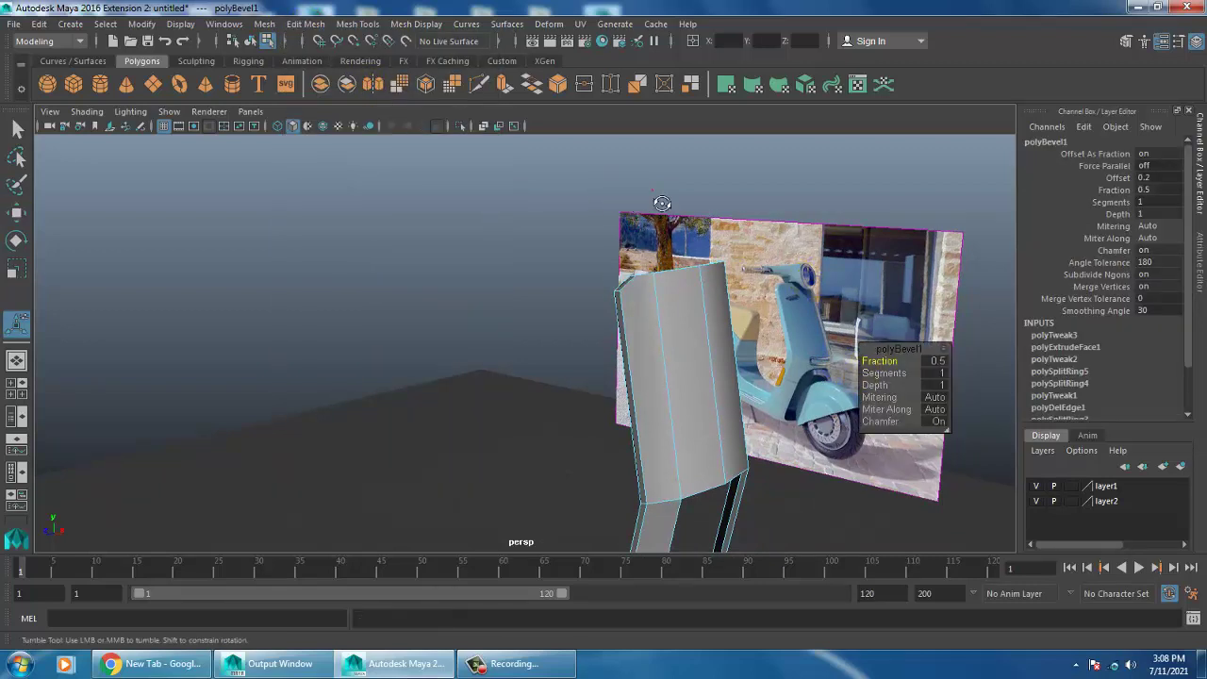
left_click_drag(654, 203, 698, 271, "alt")
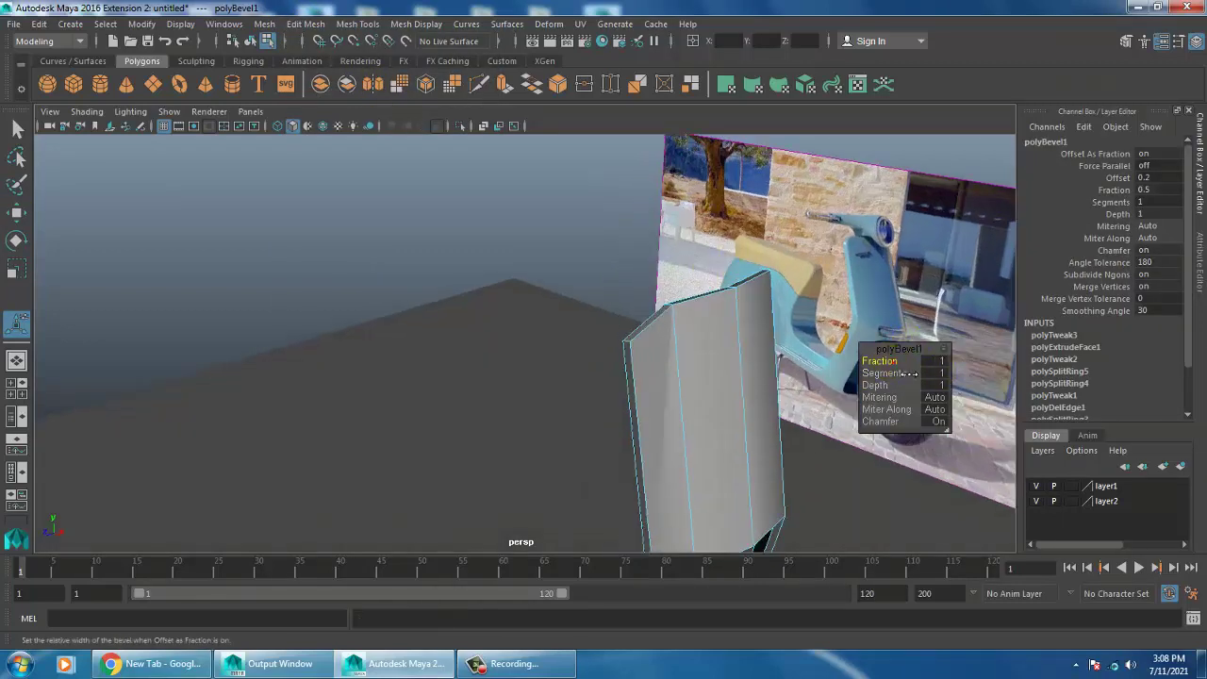
left_click_drag(903, 387, 912, 387)
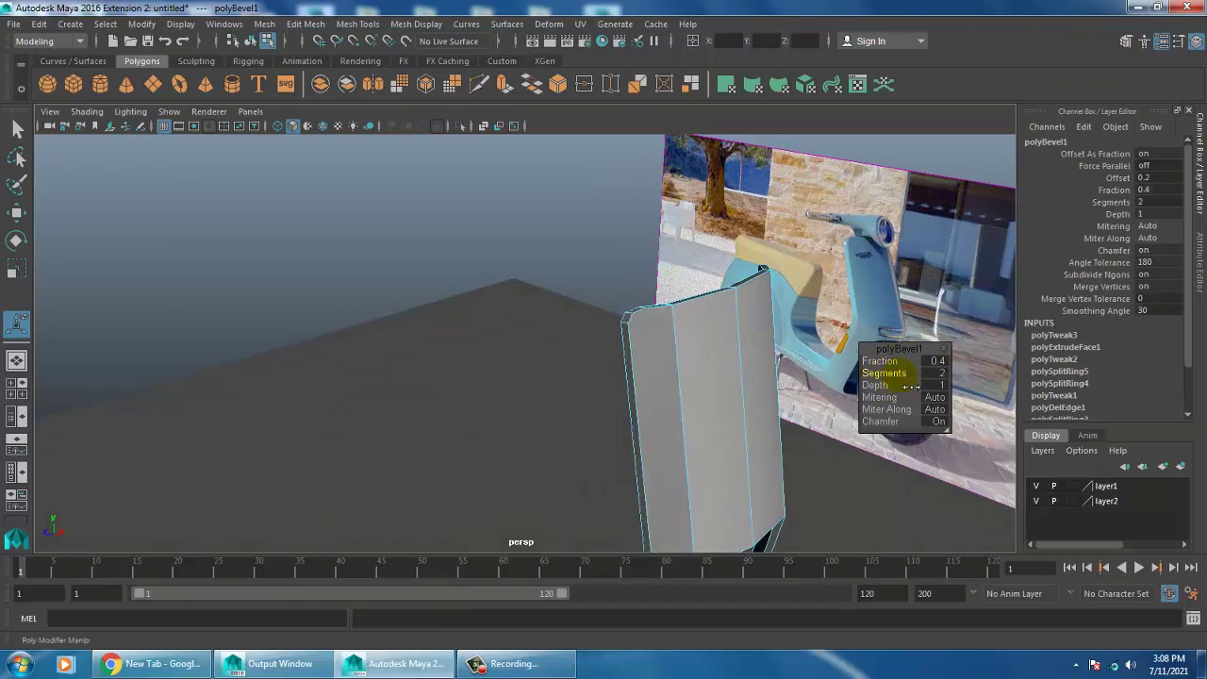
mouse_move(842, 347)
left_mouse_down("alt")
mouse_move(720, 311)
mouse_move(740, 306)
mouse_move(739, 267)
mouse_move(723, 301)
left_mouse_up("alt")
scroll(687, 311, "up", 5)
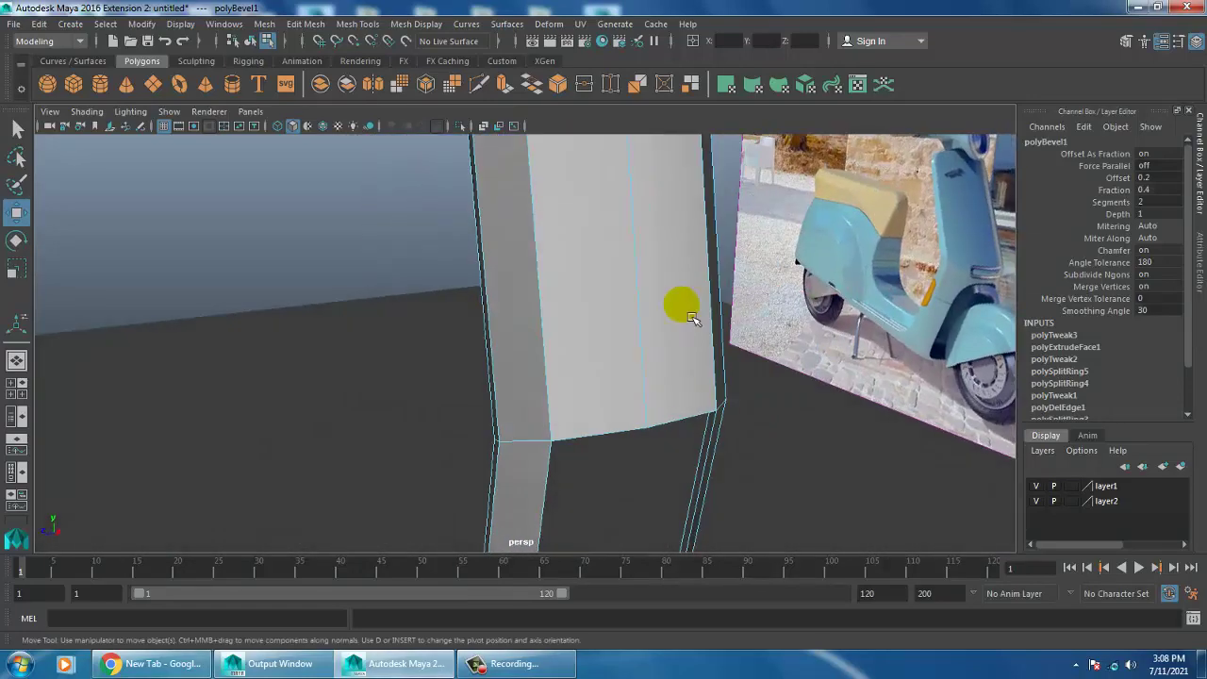
Step: Insert an edge loop across the panel, then deselect the mesh
left_click(364, 28)
left_click(406, 136)
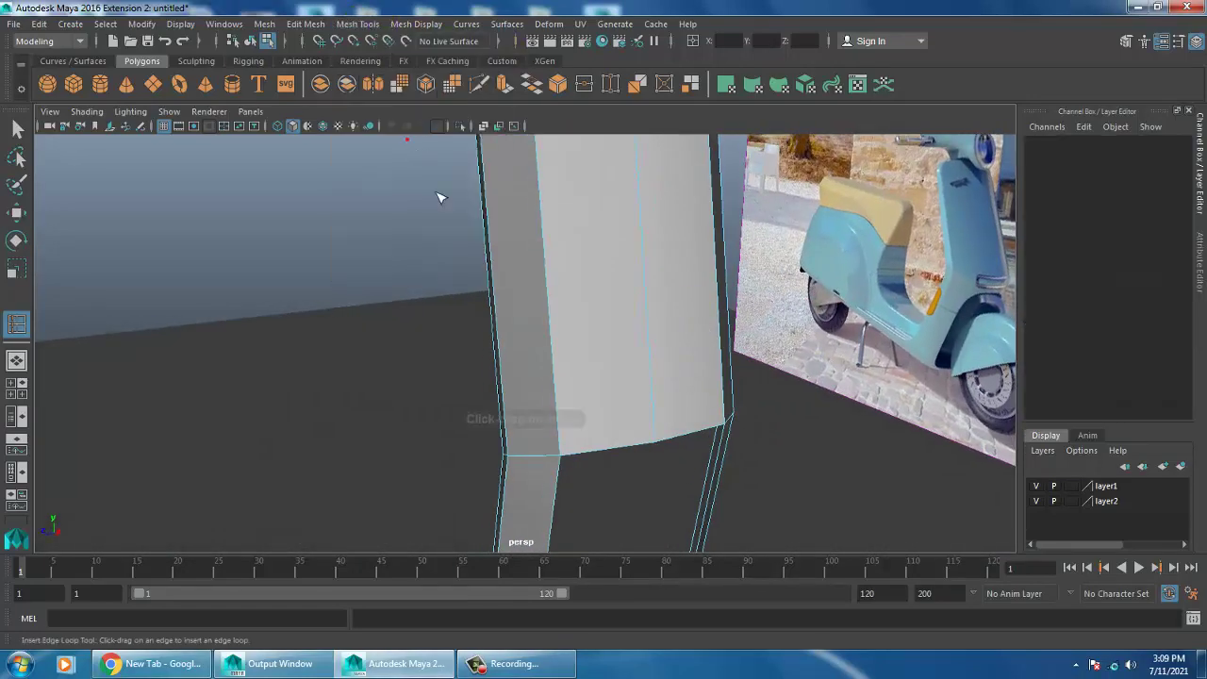
left_click(564, 363)
left_click(562, 276)
mouse_move(553, 262)
left_mouse_down("alt")
mouse_move(820, 314)
mouse_move(760, 342)
mouse_move(541, 345)
mouse_move(599, 339)
mouse_move(437, 289)
left_mouse_up("alt")
key("w")
left_click(437, 289)
mouse_move(647, 377)
left_mouse_down("alt")
mouse_move(814, 378)
mouse_move(754, 362)
mouse_move(698, 385)
left_mouse_up("alt")
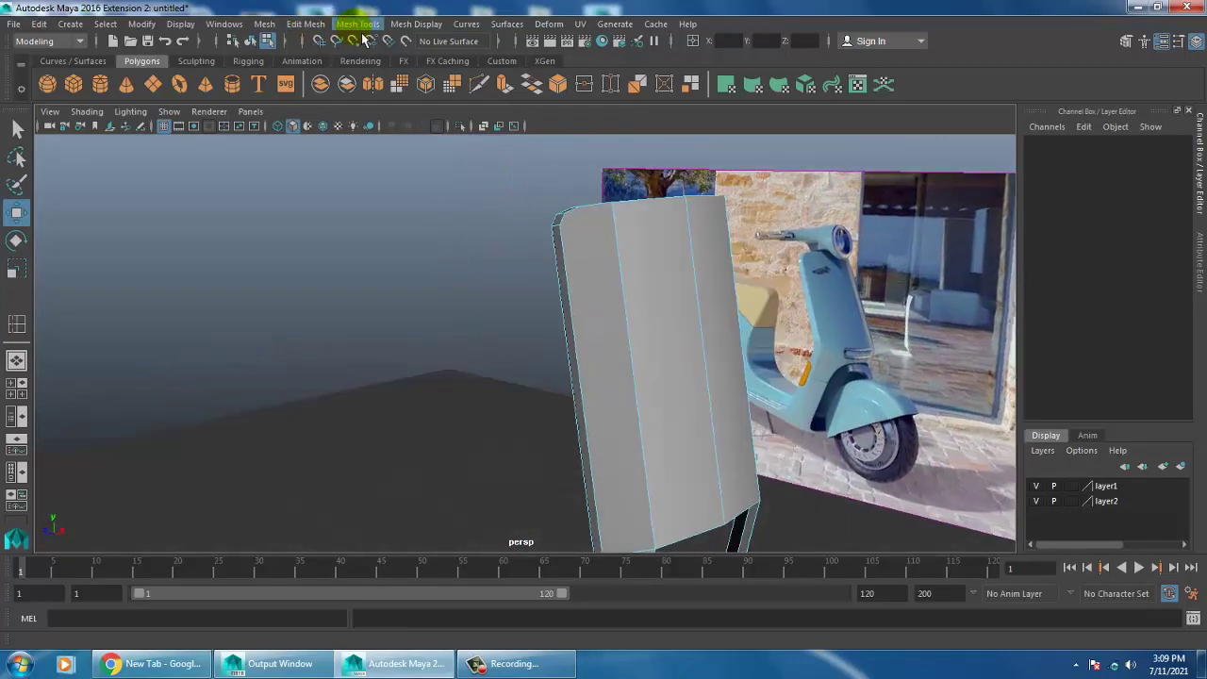
Step: Add another edge loop across the panel with Insert Edge Loop
left_click(359, 24)
left_click(423, 138)
mouse_move(528, 340)
left_mouse_down("alt")
mouse_move(724, 346)
mouse_move(630, 363)
left_mouse_up("alt")
left_click(696, 337)
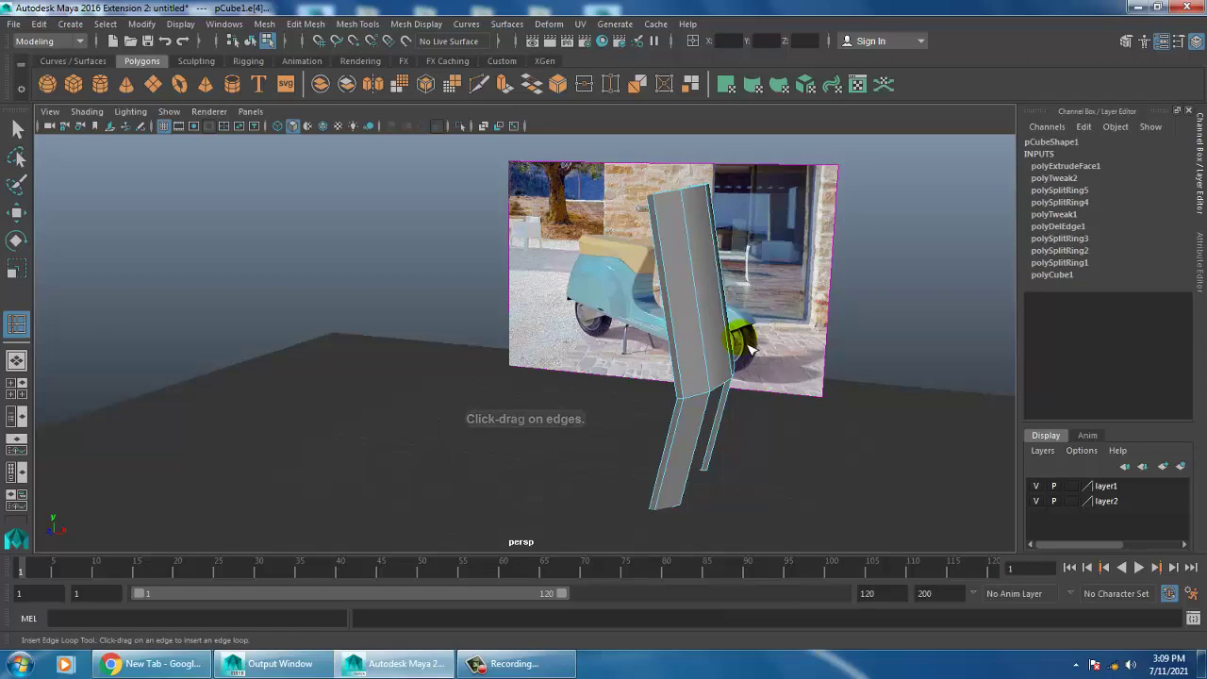
mouse_move(748, 349)
left_mouse_down("alt")
mouse_move(744, 369)
mouse_move(731, 358)
left_mouse_up("alt")
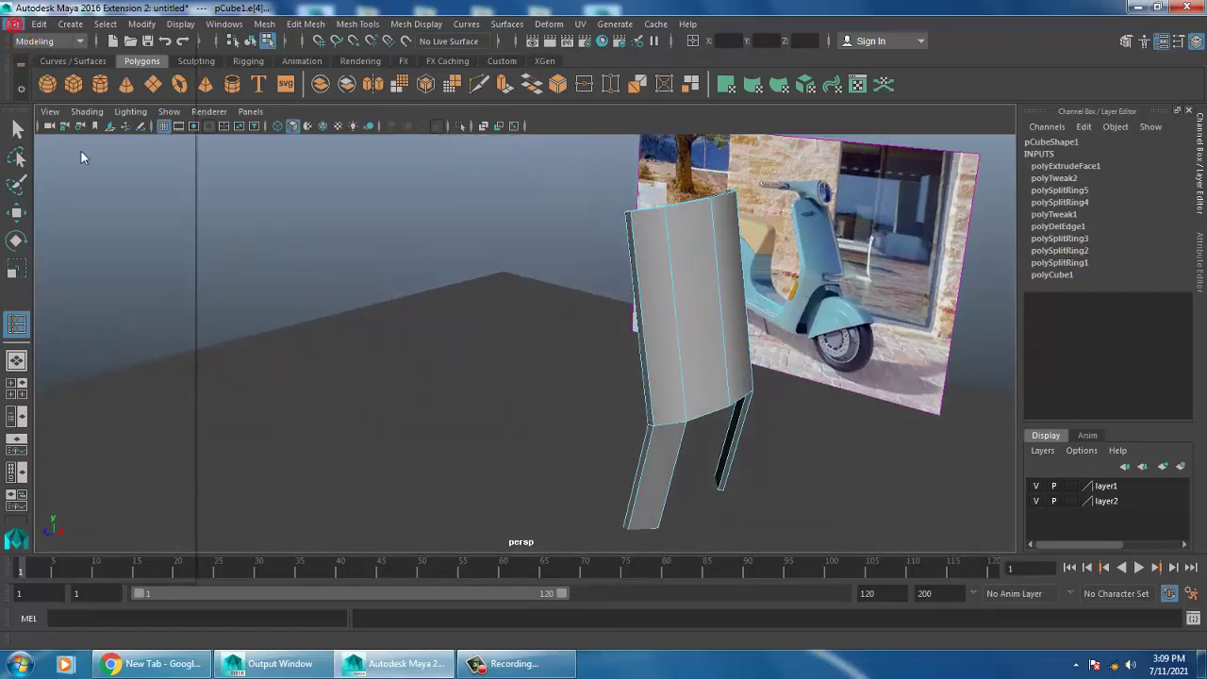
Step: Save the scene to the Desktop as scooter.mb
left_click(13, 23)
left_click(66, 97)
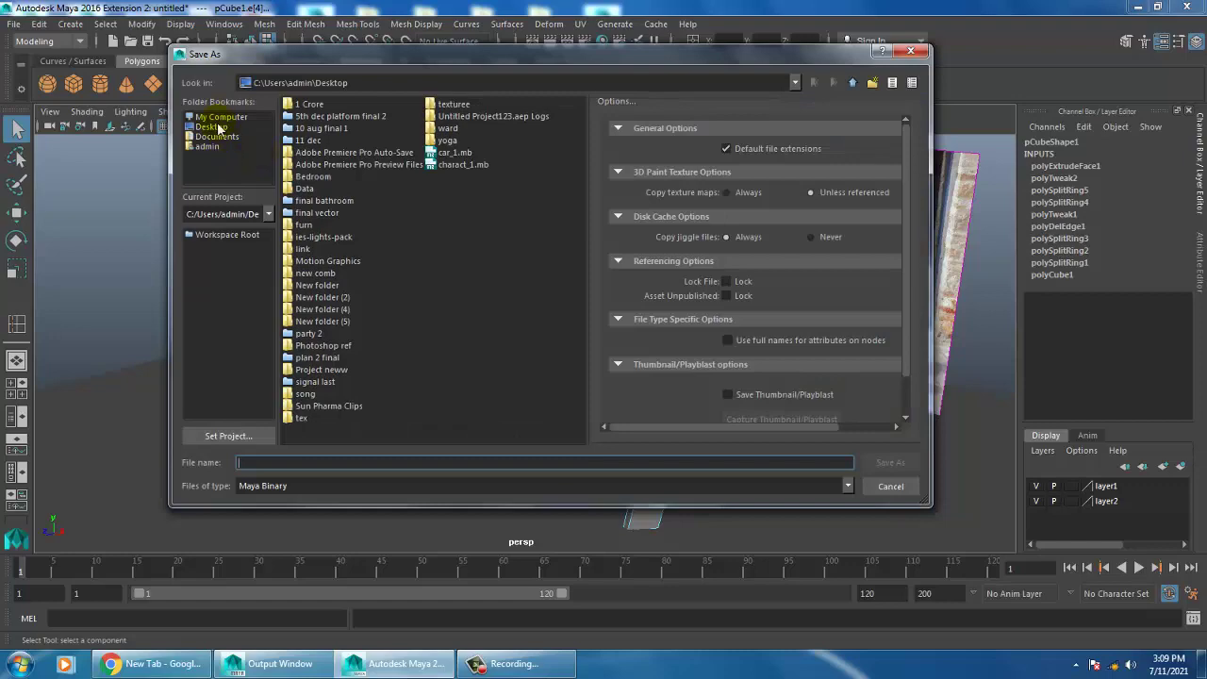
left_click(211, 127)
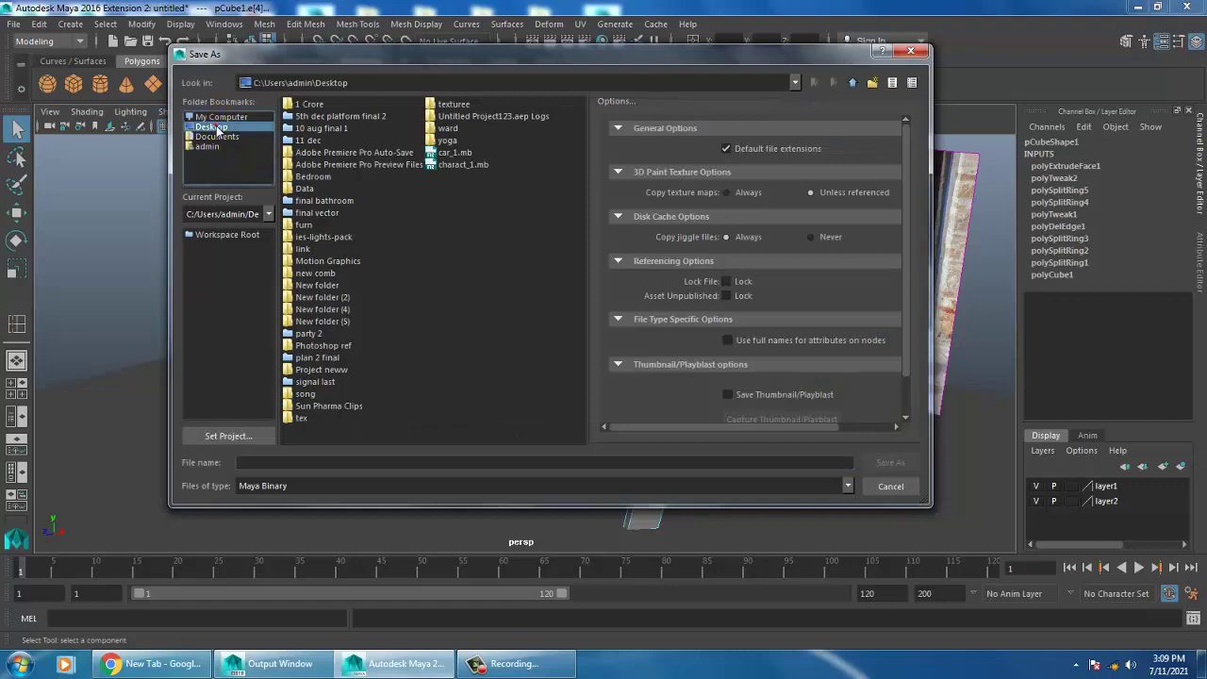
left_click(295, 462)
type("scoo")
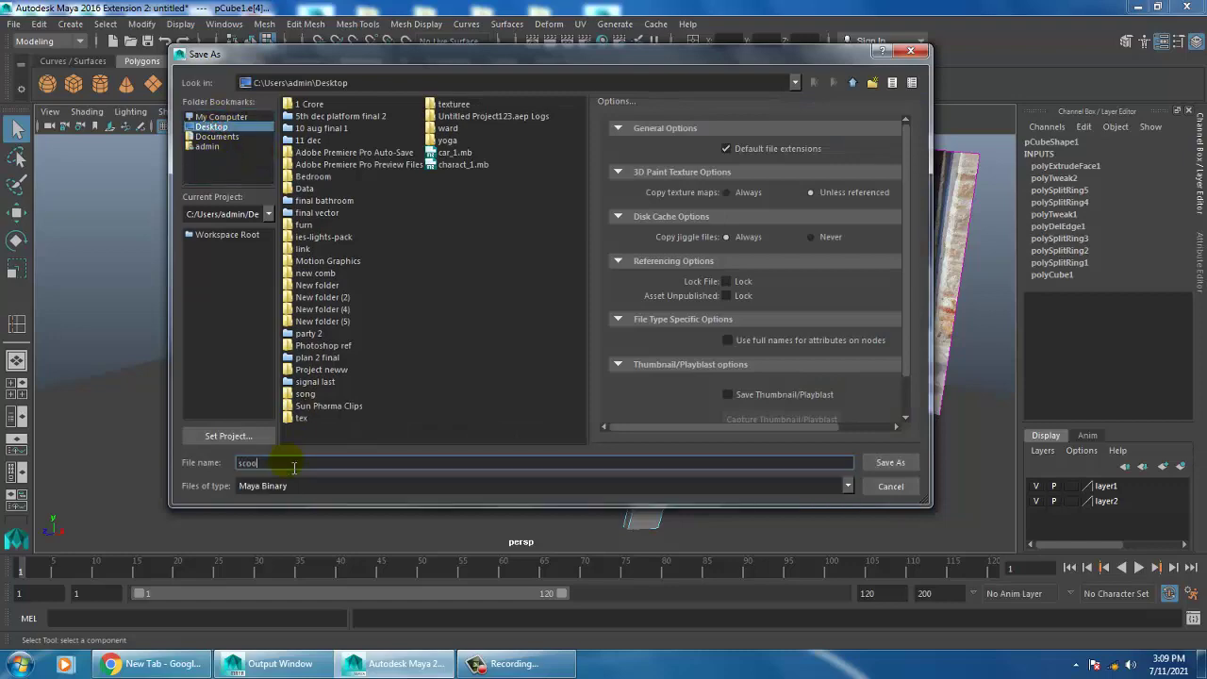
type("r")
key("Return")
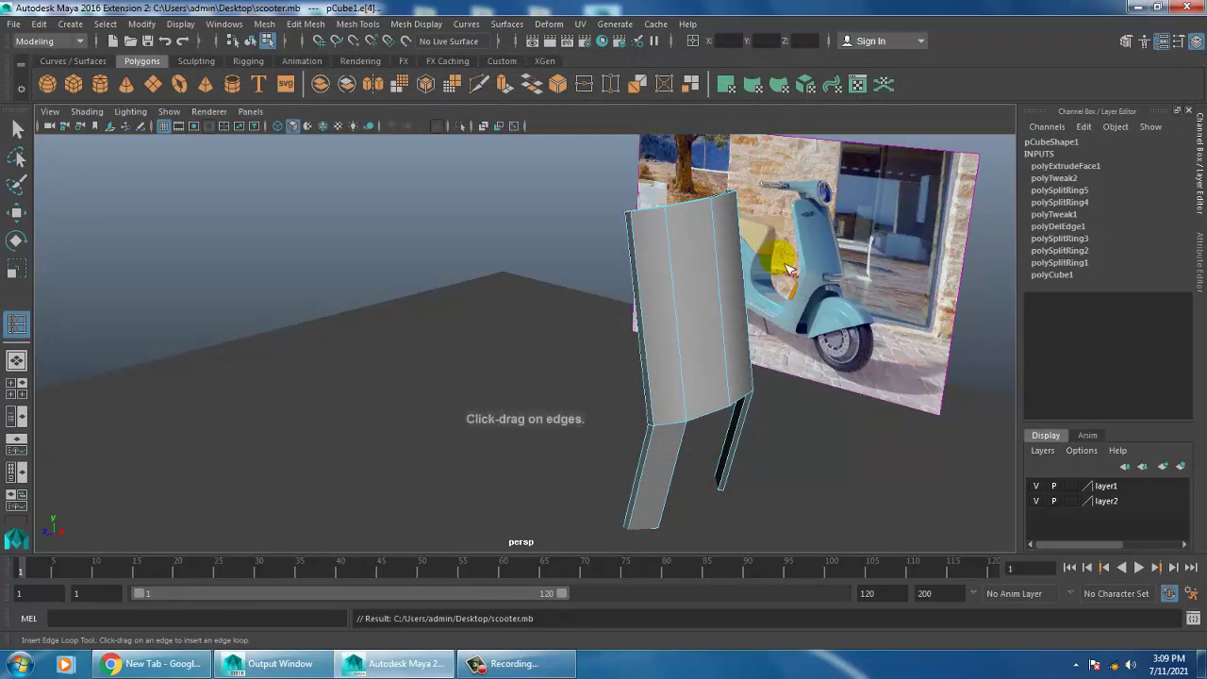
Step: Insert three horizontal edge loops (polySplitRing6–8) across the leg shield panel
mouse_move(788, 269)
left_mouse_down("alt")
mouse_move(709, 288)
mouse_move(781, 259)
left_mouse_up("alt")
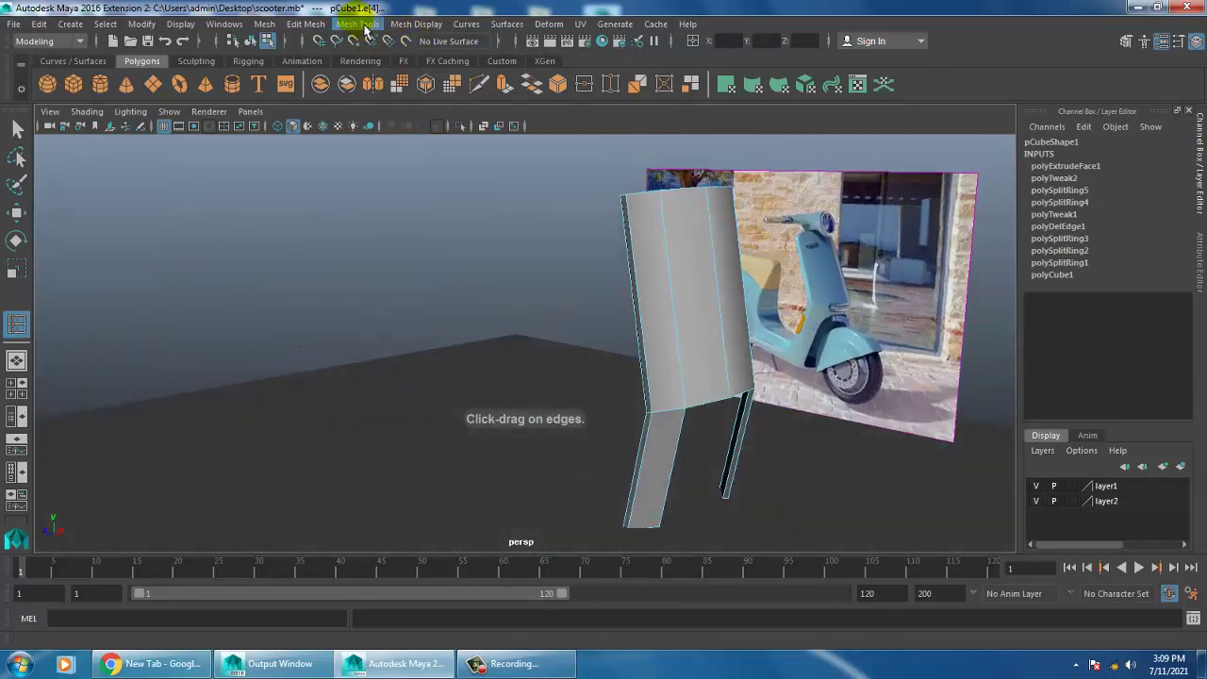
left_click(364, 25)
left_click(420, 138)
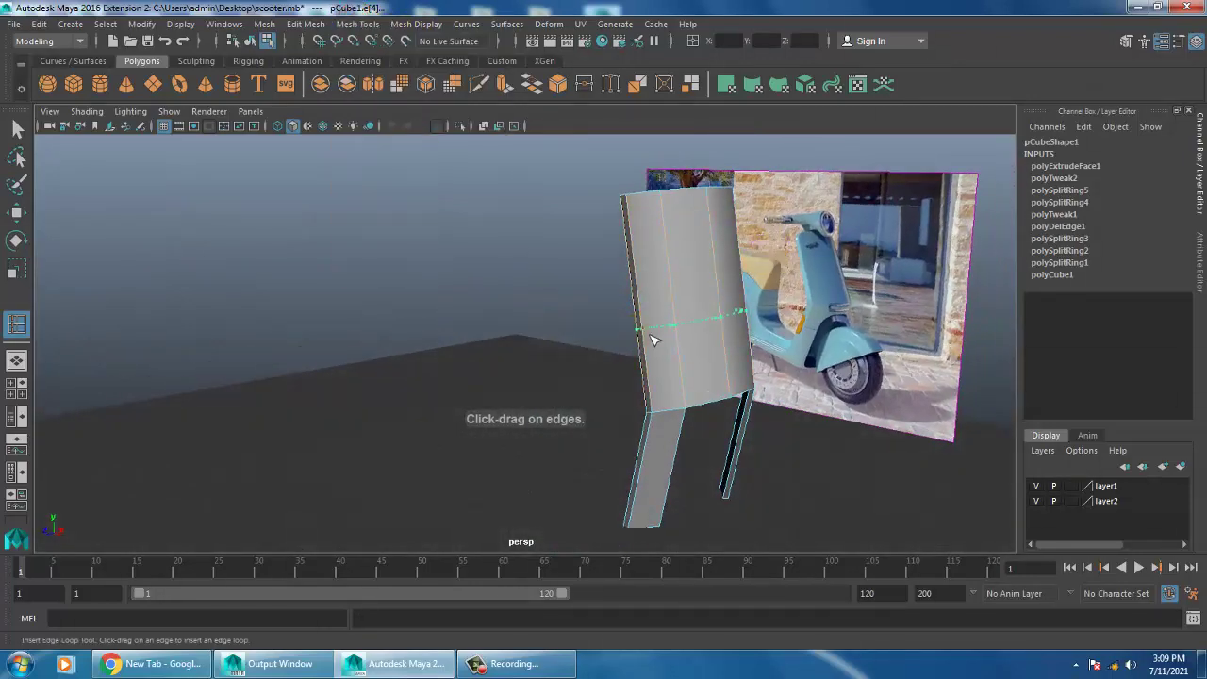
left_click(656, 328)
mouse_move(655, 328)
left_mouse_down("alt")
mouse_move(782, 323)
mouse_move(746, 330)
mouse_move(768, 352)
mouse_move(669, 270)
mouse_move(657, 215)
left_mouse_up("alt")
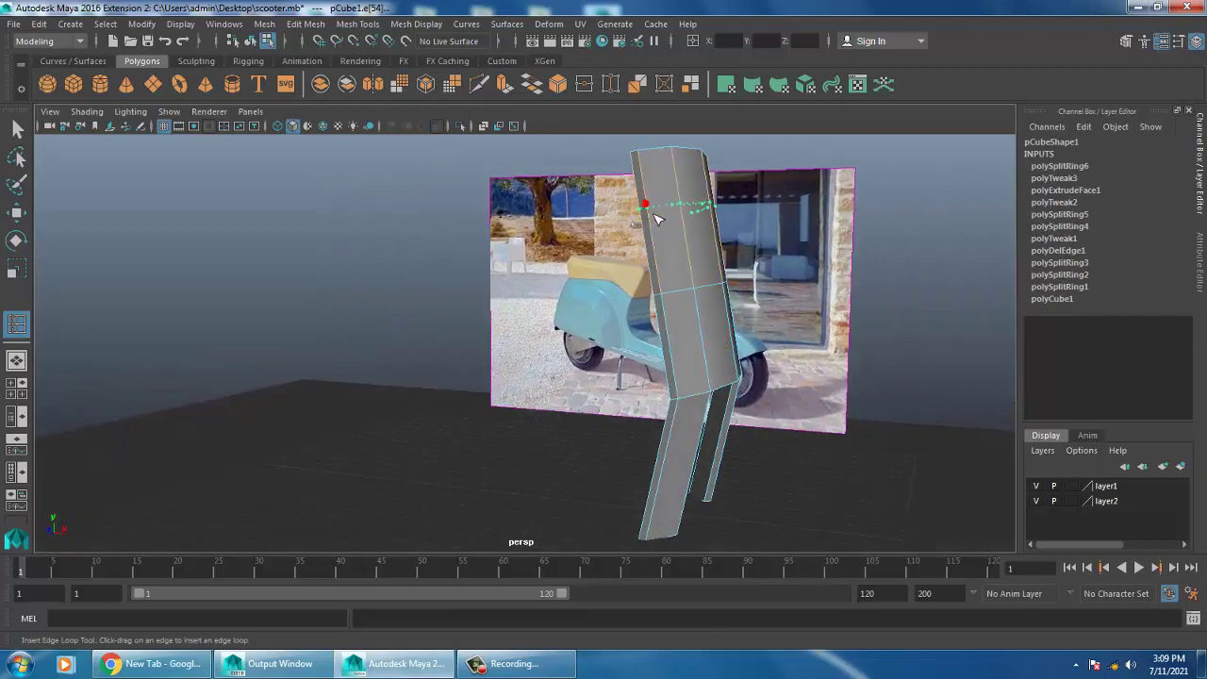
left_click(658, 219)
mouse_move(707, 248)
left_mouse_down("alt")
mouse_move(635, 267)
mouse_move(649, 326)
left_mouse_up("alt")
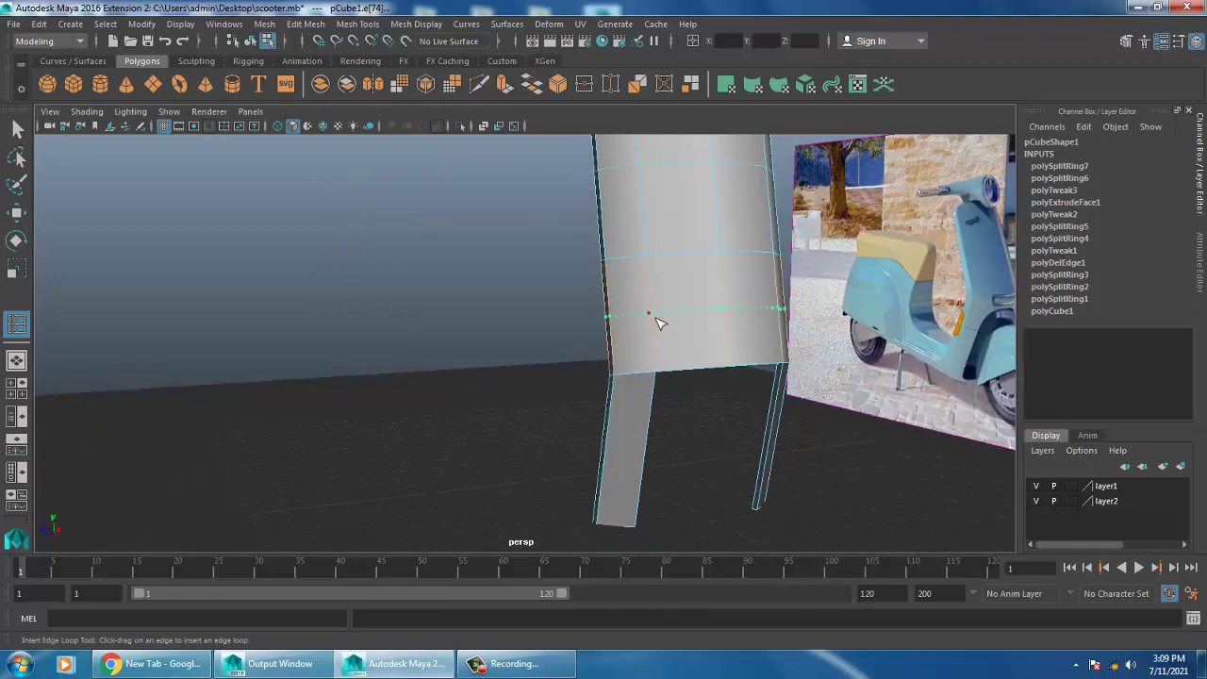
left_click(659, 323)
mouse_move(679, 248)
left_mouse_down("alt")
mouse_move(771, 261)
mouse_move(668, 274)
left_mouse_up("alt")
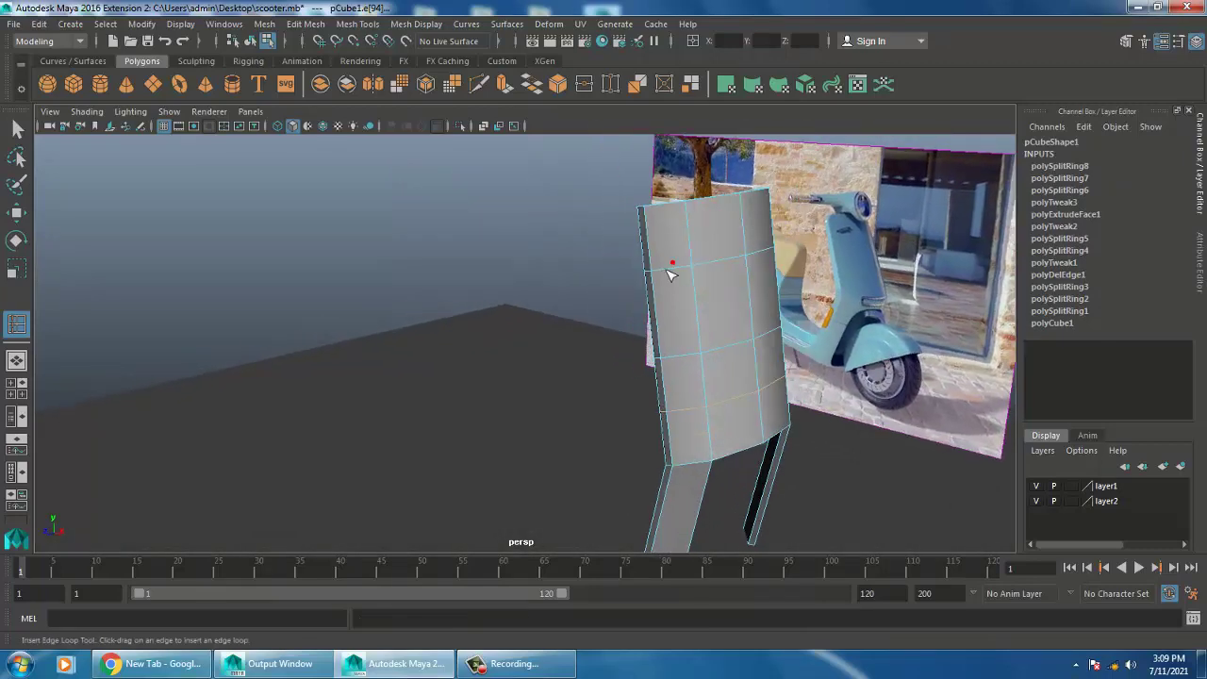
mouse_move(774, 318)
left_mouse_down("alt")
mouse_move(812, 320)
mouse_move(741, 317)
mouse_move(752, 268)
mouse_move(729, 311)
left_mouse_up("alt")
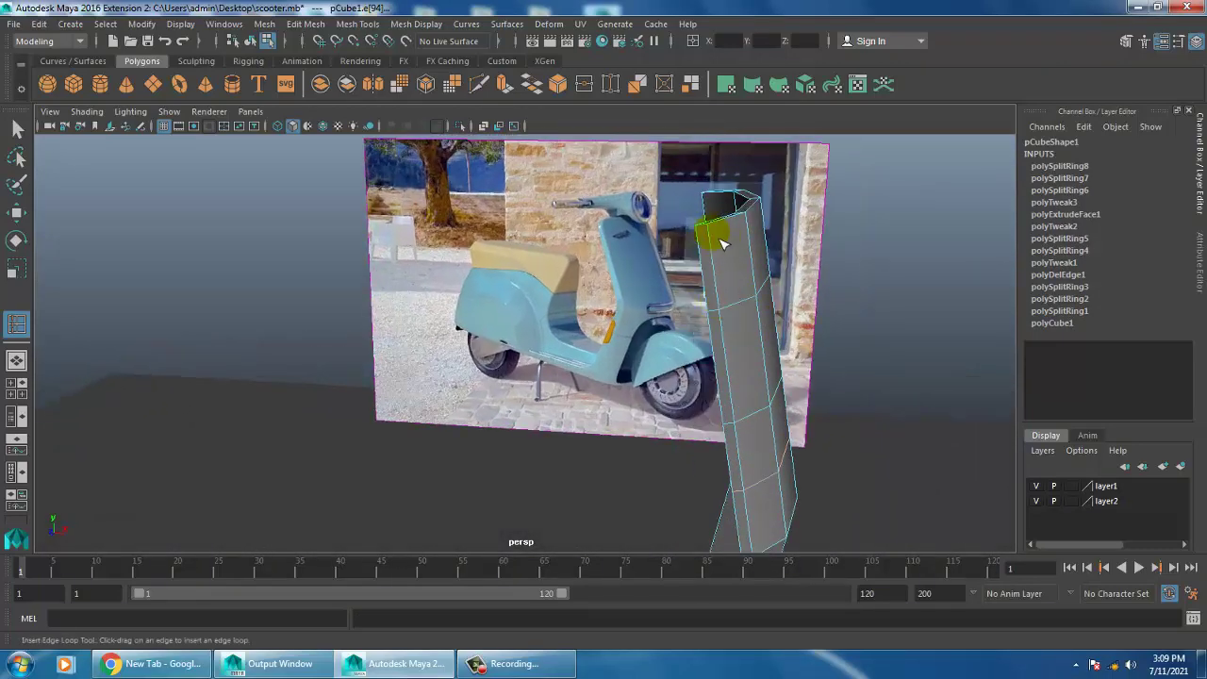
left_click_drag(720, 243, 769, 295, "alt")
right_click_drag(770, 295, 820, 347, "alt")
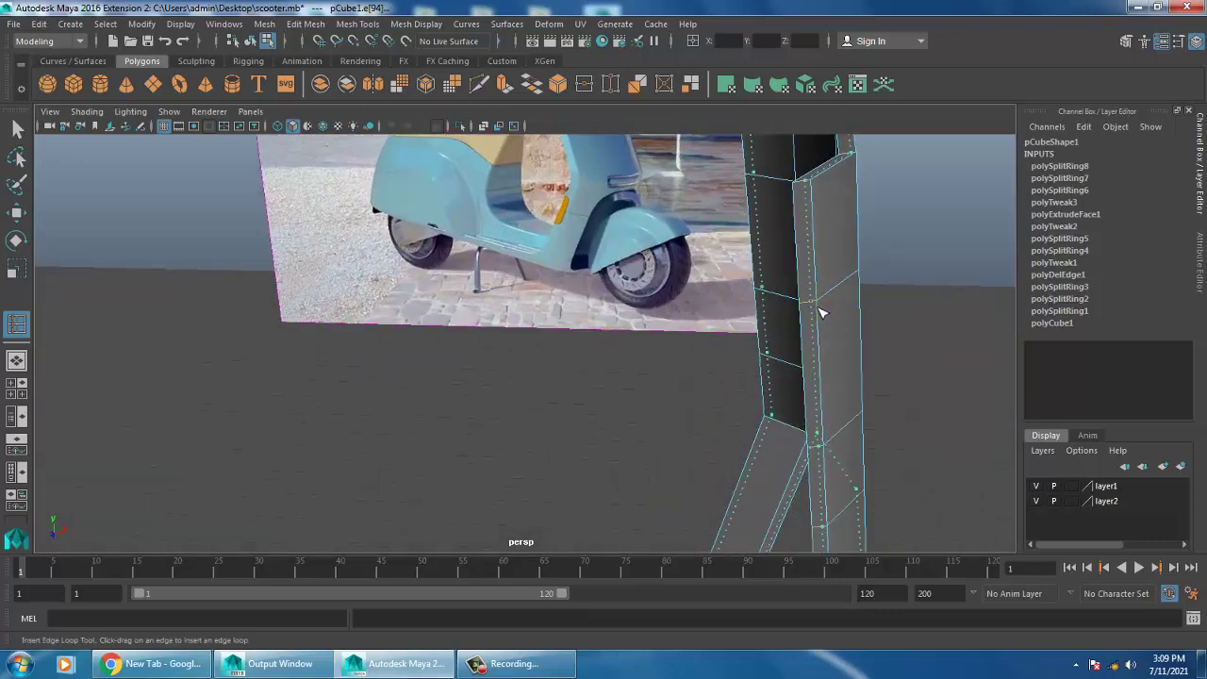
Step: Insert a fourth horizontal edge loop (polySplitRing9) on the curved panel
left_click(811, 304)
left_click_drag(808, 302, 806, 288, "alt")
key("w")
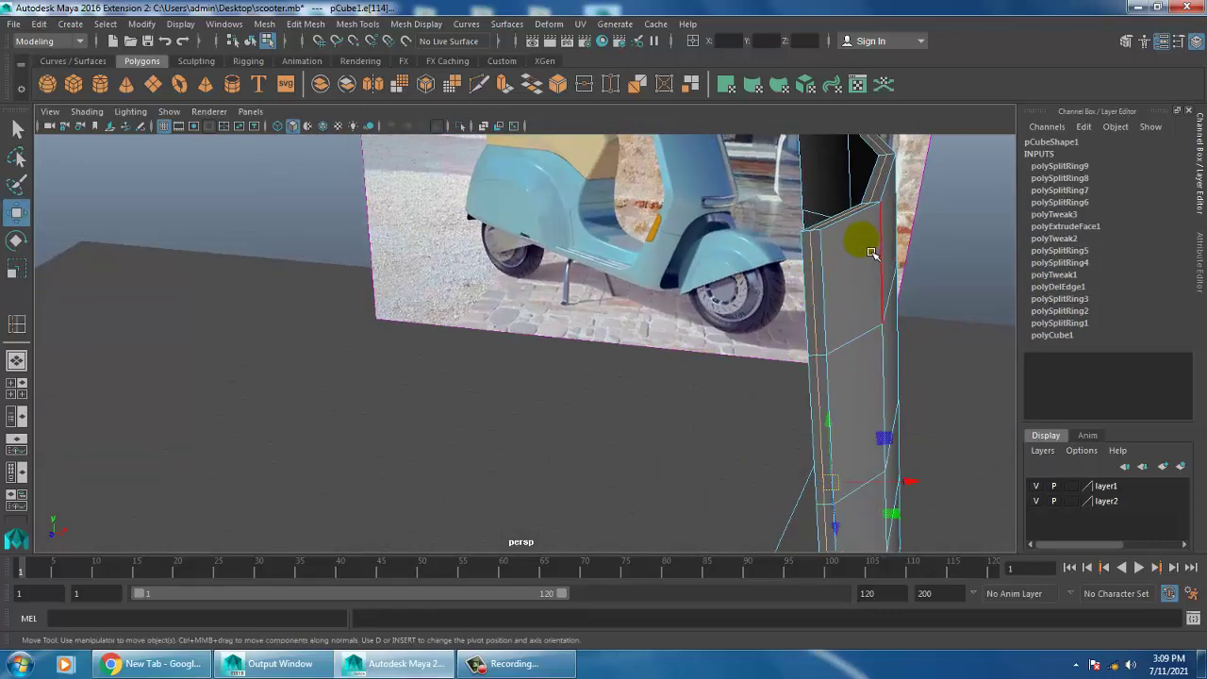
left_click_drag(868, 244, 846, 330, "alt")
right_click_drag(846, 331, 798, 71)
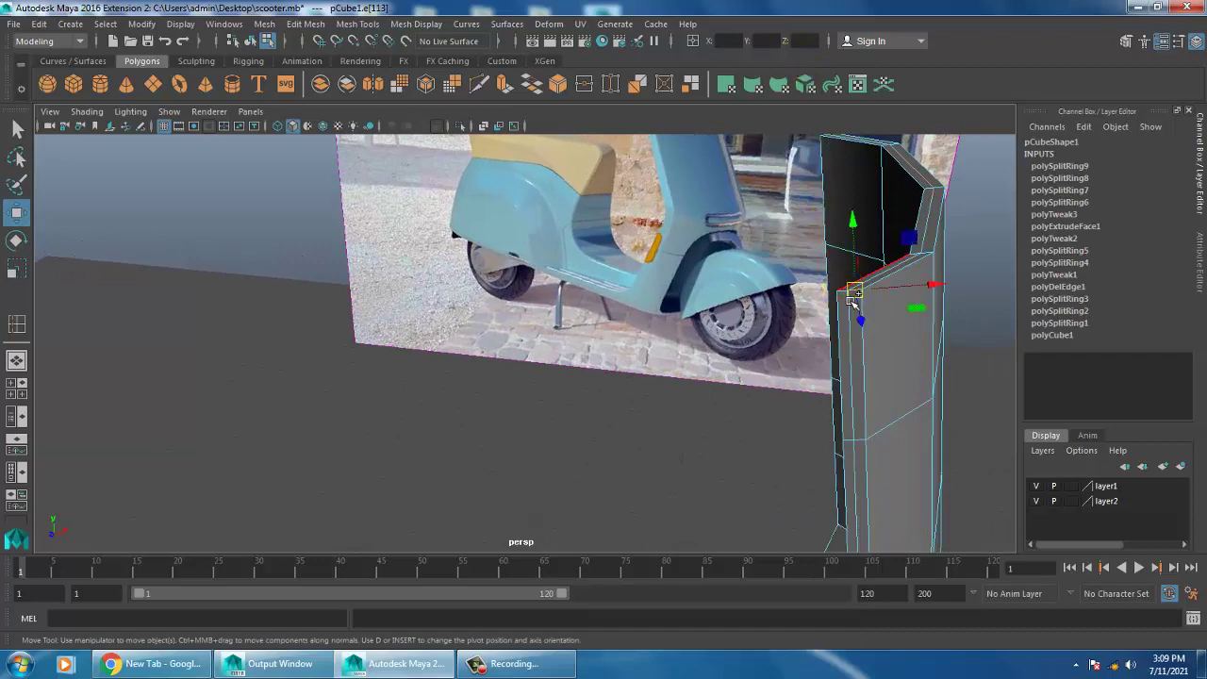
mouse_move(986, 325)
left_mouse_down("alt")
mouse_move(774, 309)
mouse_move(828, 378)
mouse_move(965, 307)
mouse_move(722, 345)
mouse_move(706, 280)
mouse_move(608, 473)
mouse_move(461, 117)
left_mouse_up("alt")
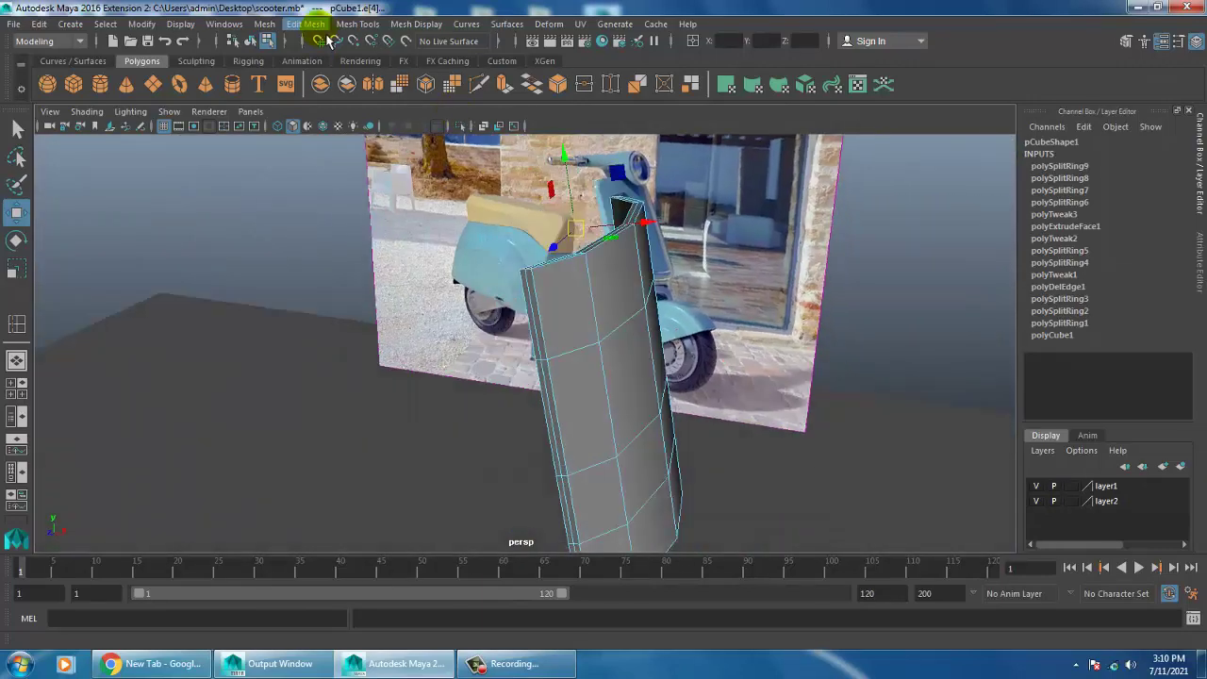
Step: Bevel the panel's top edge with fraction 0.5 and 3 segments
left_click(308, 24)
left_click(349, 87)
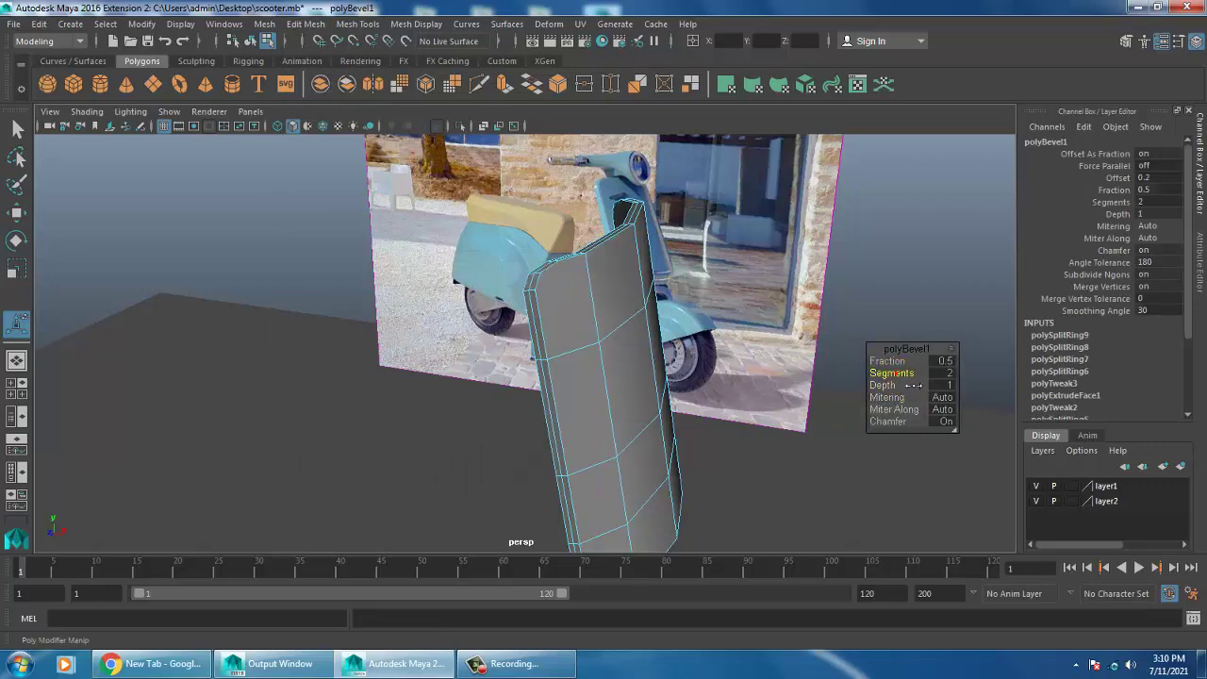
left_click_drag(922, 385, 677, 325, "alt")
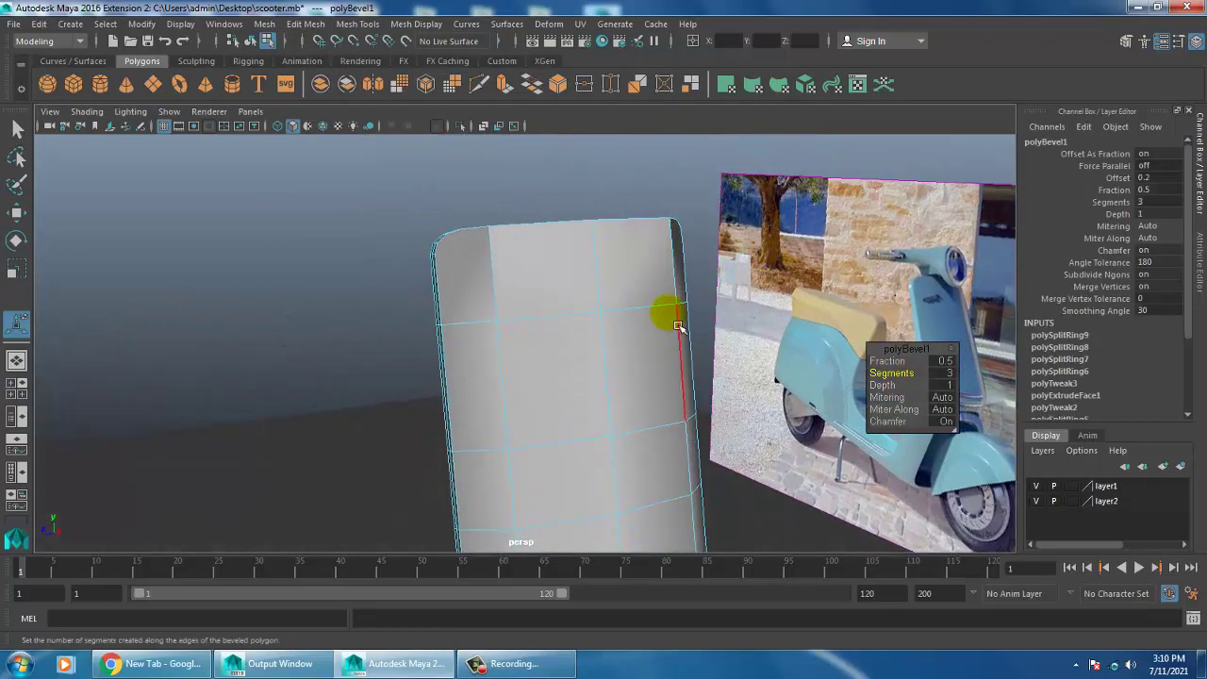
mouse_move(543, 248)
left_mouse_down("alt")
mouse_move(769, 314)
mouse_move(630, 356)
left_mouse_up("alt")
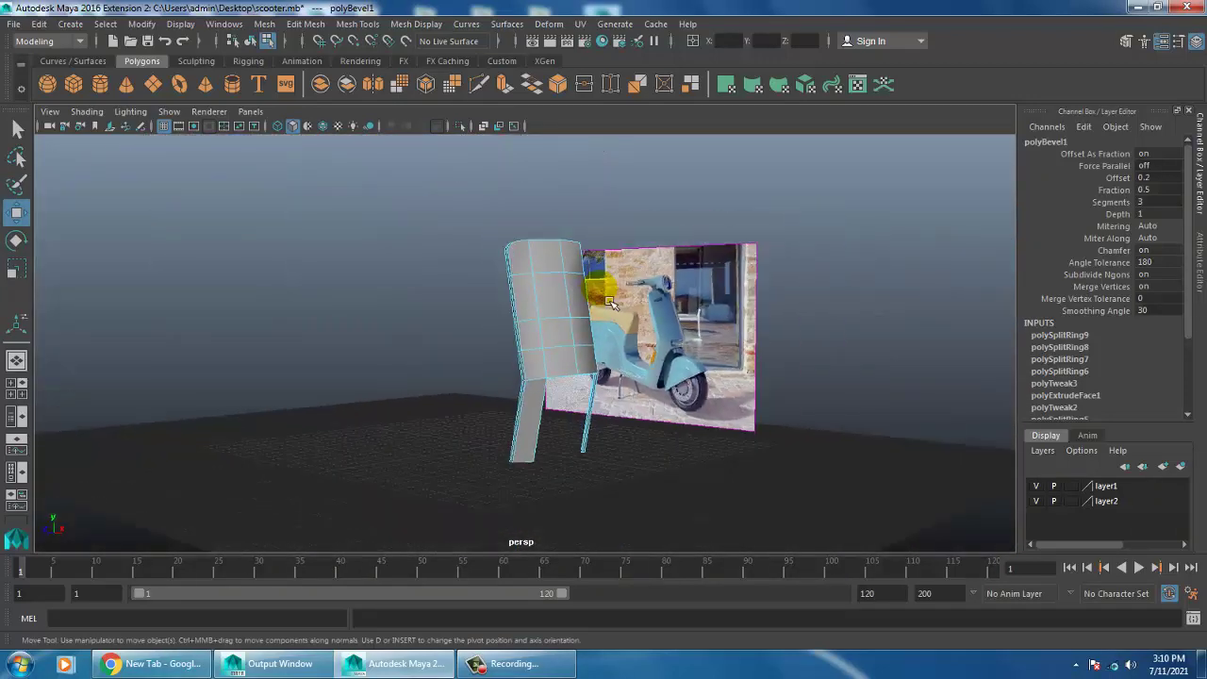
right_click_drag(629, 356, 603, 340, "alt")
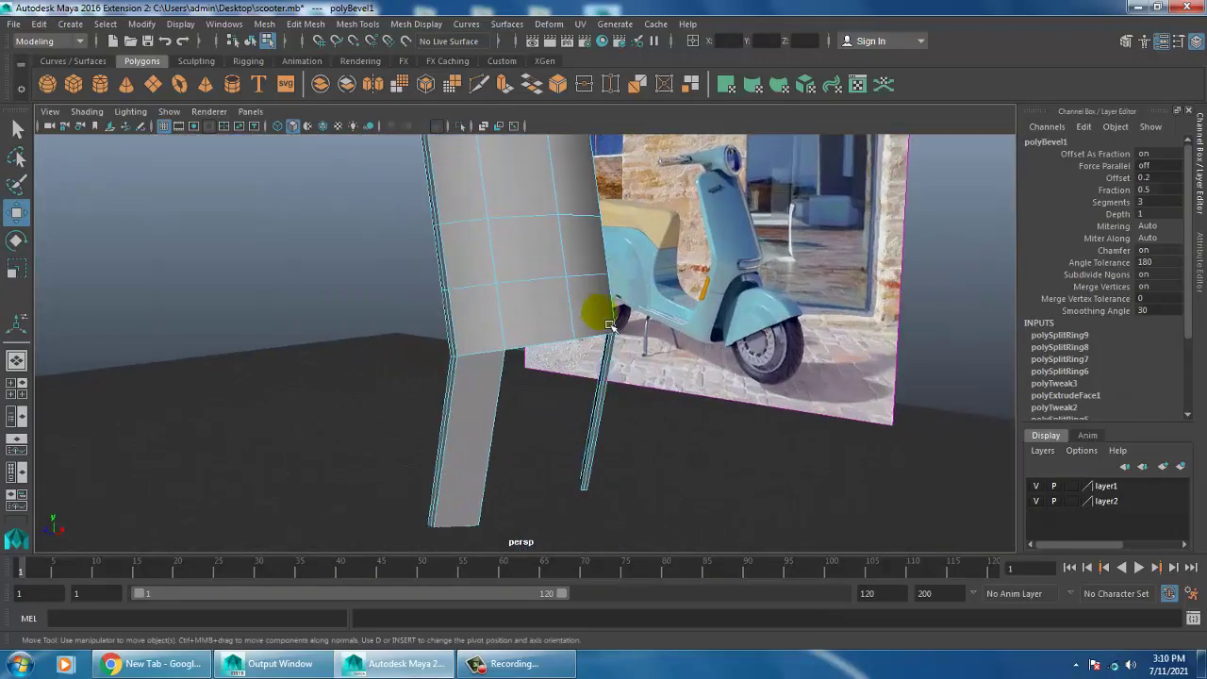
mouse_move(560, 362)
left_mouse_down("alt")
mouse_move(736, 377)
mouse_move(501, 337)
mouse_move(661, 368)
mouse_move(657, 353)
left_mouse_up("alt")
Step: Turn off smooth preview and view the two-legged arch head-on
middle_click_drag(657, 354, 655, 351, "alt")
mouse_move(655, 351)
left_mouse_down("alt")
mouse_move(620, 353)
mouse_move(635, 332)
mouse_move(632, 353)
mouse_move(620, 342)
mouse_move(541, 350)
mouse_move(702, 368)
mouse_move(763, 348)
mouse_move(736, 334)
mouse_move(656, 363)
mouse_move(431, 350)
mouse_move(641, 356)
mouse_move(673, 372)
mouse_move(744, 357)
left_mouse_up("alt")
key("1")
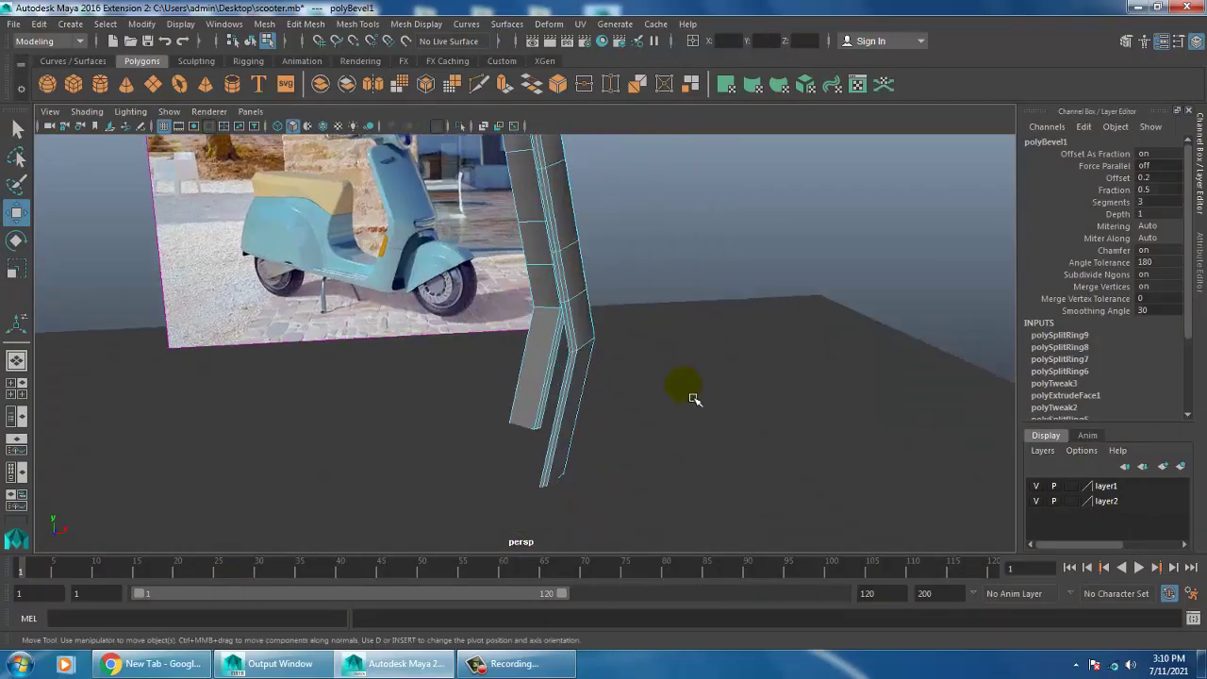
mouse_move(687, 399)
left_mouse_down("alt")
mouse_move(679, 440)
mouse_move(708, 425)
mouse_move(598, 399)
mouse_move(636, 405)
mouse_move(639, 380)
left_mouse_up("alt")
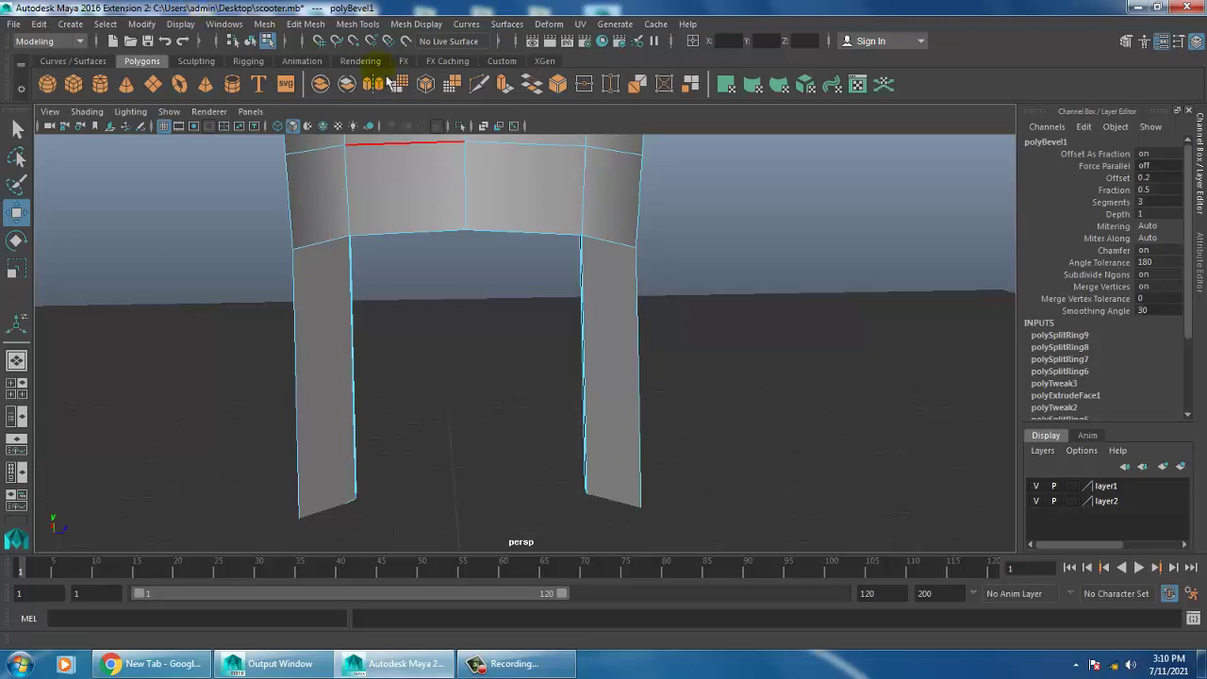
Step: Insert an edge loop near the bottom of the right leg with Insert Edge Loop
left_click(363, 26)
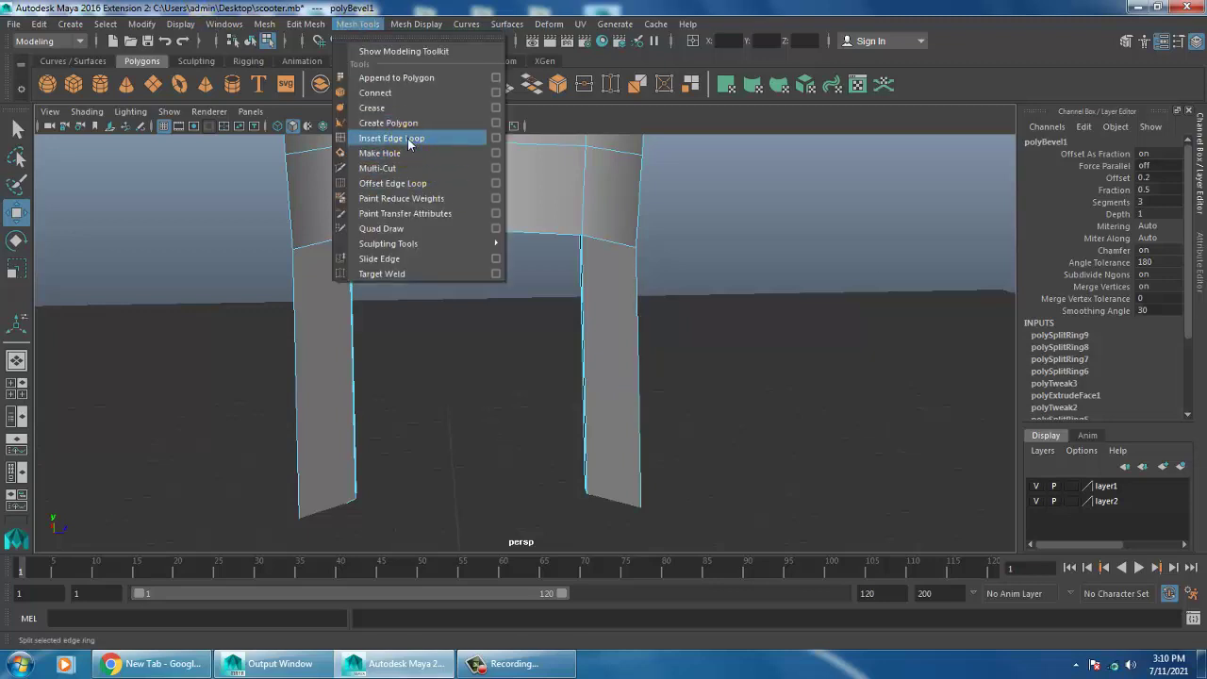
left_click(408, 139)
left_click_drag(351, 469, 367, 481)
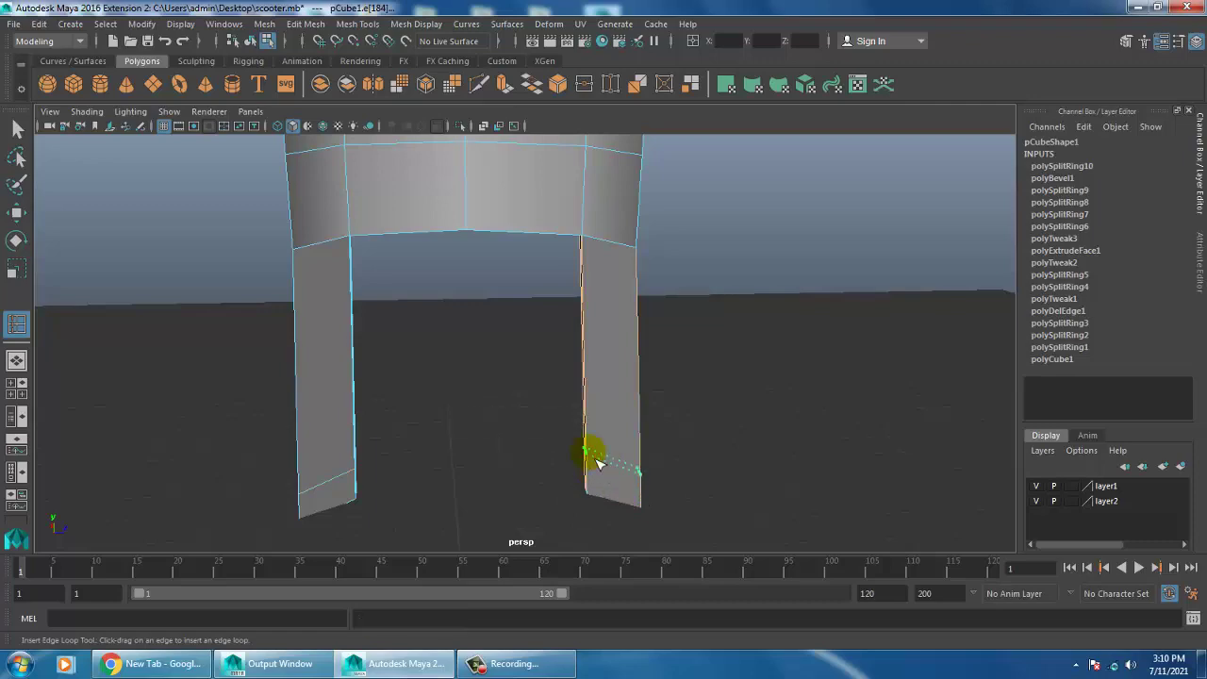
left_click_drag(596, 462, 598, 464)
left_click_drag(693, 477, 520, 479, "alt")
Step: Switch to face mode and select the corner face at the bottom of the leg
key("w")
mouse_move(574, 412)
left_mouse_down("alt")
mouse_move(614, 413)
mouse_move(666, 440)
mouse_move(510, 340)
left_mouse_up("alt")
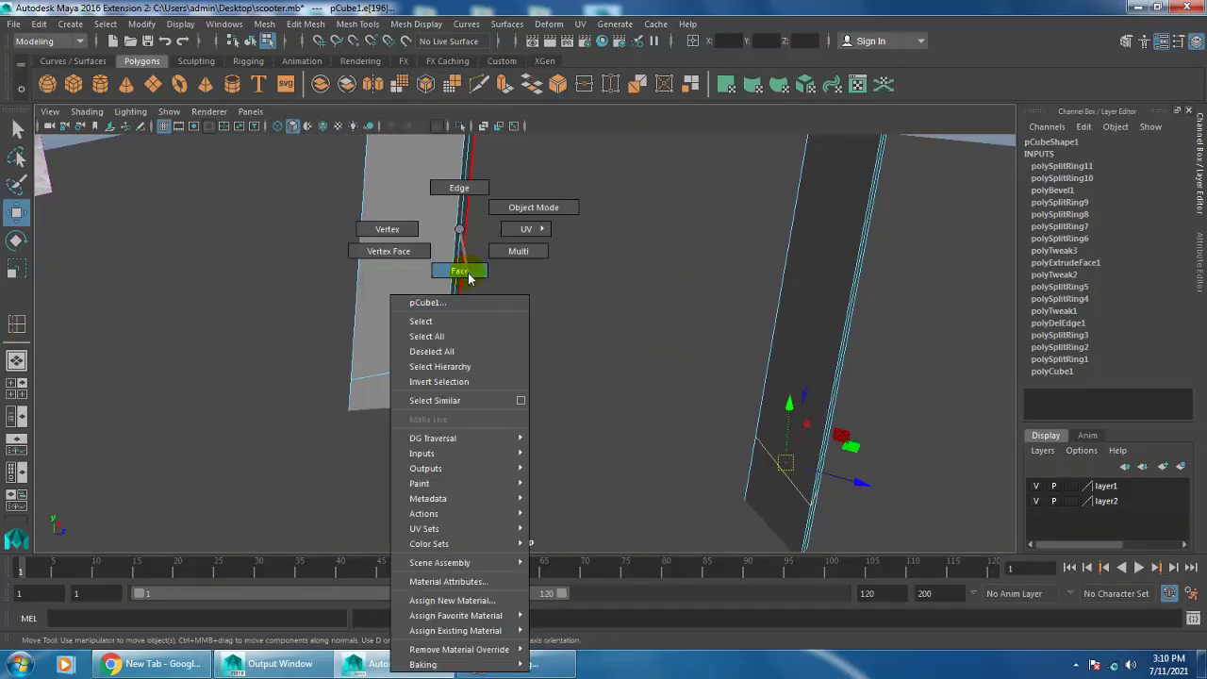
right_click_drag(460, 301, 458, 198)
left_click_drag(458, 198, 485, 390, "alt")
right_click_drag(485, 390, 592, 349, "alt")
left_click(588, 332)
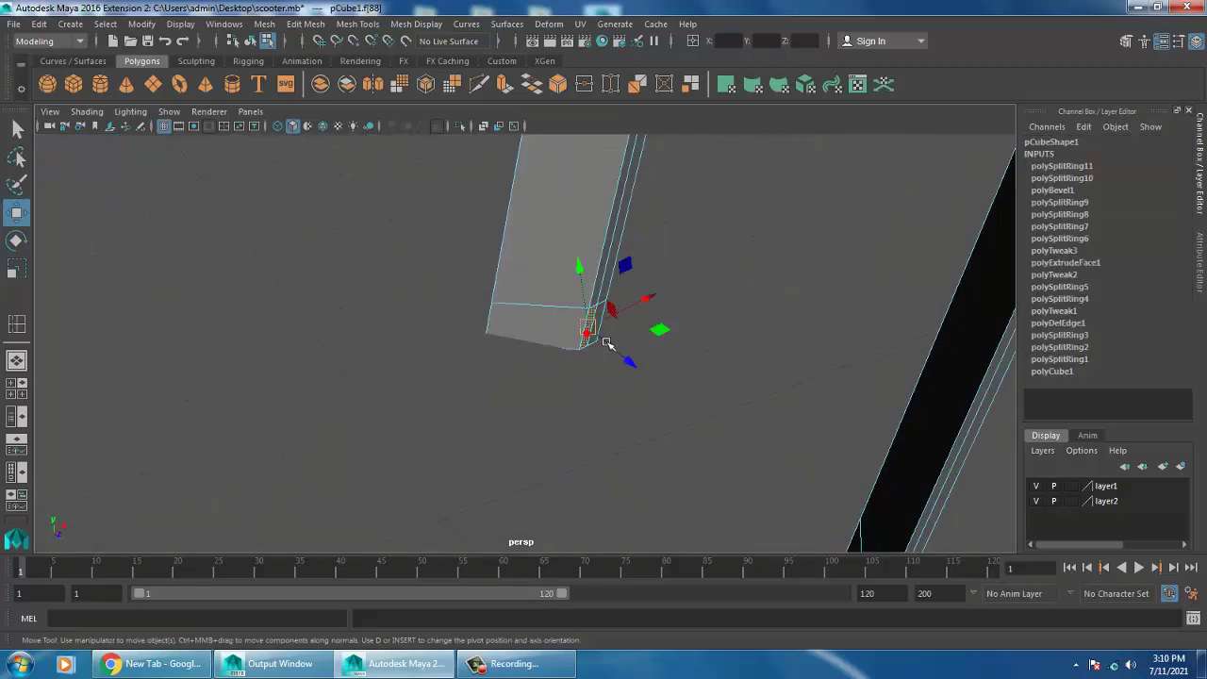
mouse_move(726, 357)
left_mouse_down("alt")
mouse_move(911, 353)
mouse_move(501, 390)
mouse_move(720, 412)
mouse_move(423, 353)
mouse_move(654, 472)
left_mouse_up("alt")
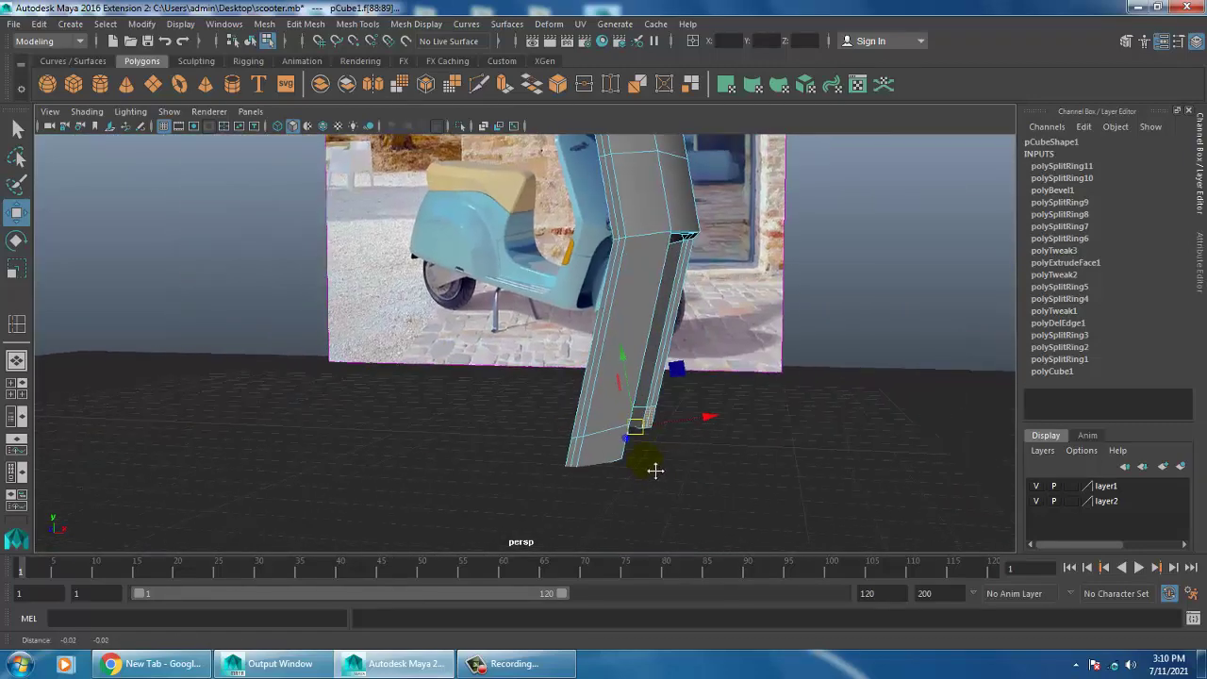
right_click_drag(654, 472, 675, 454, "alt")
Step: Bridge the selected bottom edges of the two legs with Edit Mesh > Bridge
left_click(305, 26)
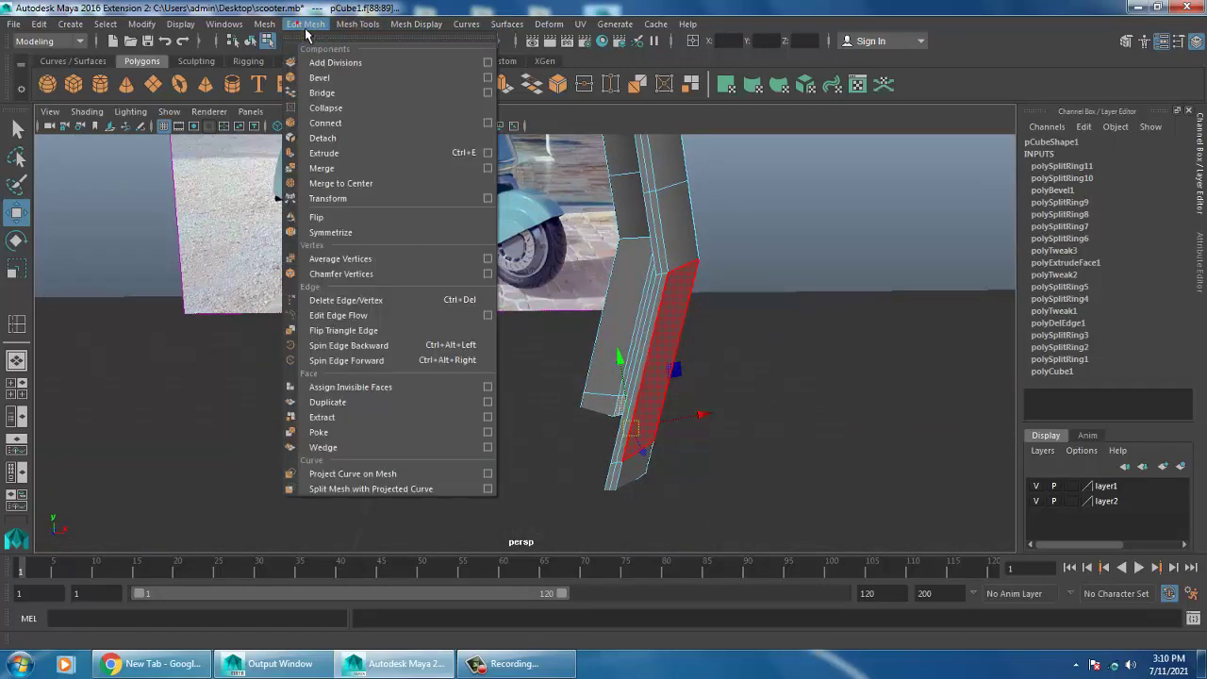
left_click(373, 92)
mouse_move(613, 321)
left_mouse_down("alt")
mouse_move(628, 324)
mouse_move(620, 382)
left_mouse_up("alt")
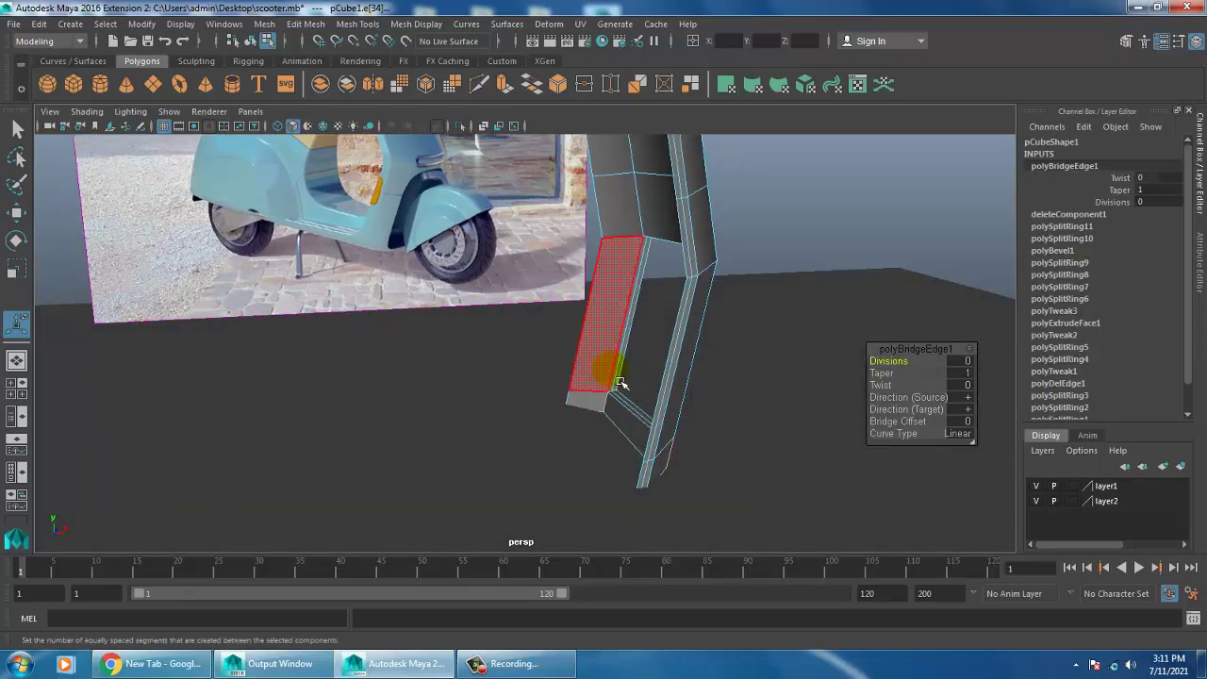
mouse_move(754, 453)
left_mouse_down("alt")
mouse_move(739, 486)
mouse_move(714, 415)
mouse_move(776, 444)
mouse_move(600, 415)
mouse_move(701, 383)
mouse_move(673, 378)
mouse_move(614, 404)
mouse_move(644, 311)
mouse_move(552, 399)
left_mouse_up("alt")
Step: Select the bridged bottom face, nudge the mesh slightly up, then clear the face selection
key("w")
left_click(547, 411)
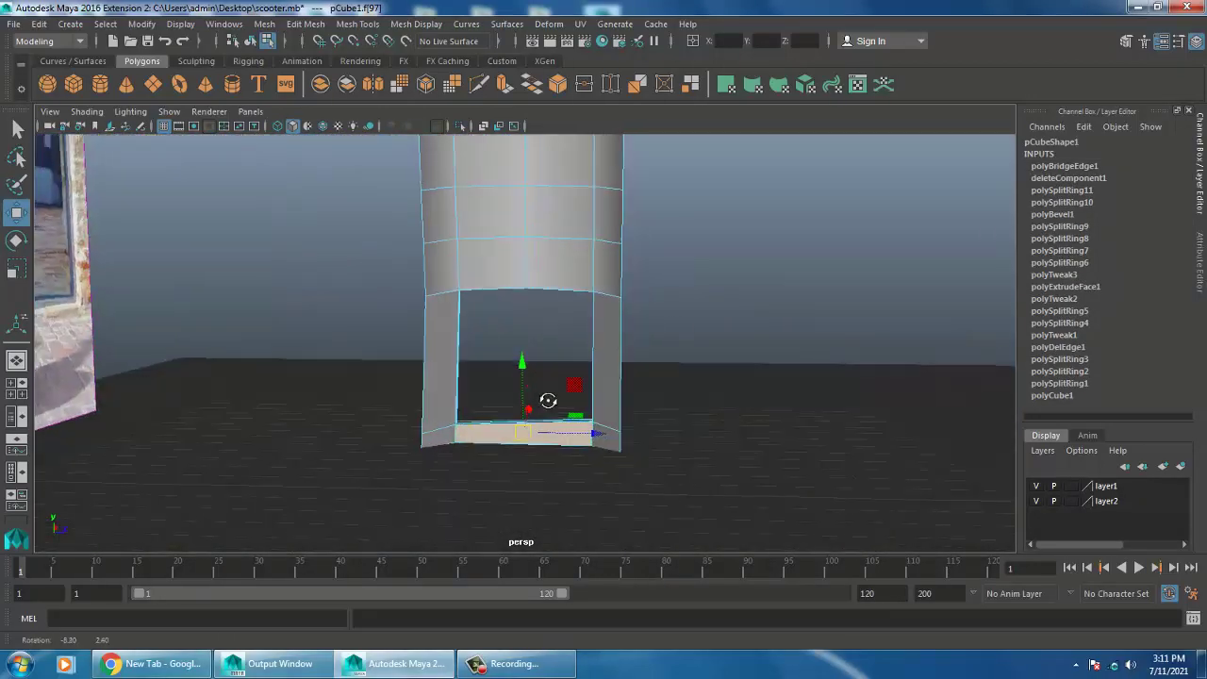
right_click_drag(499, 216, 572, 188)
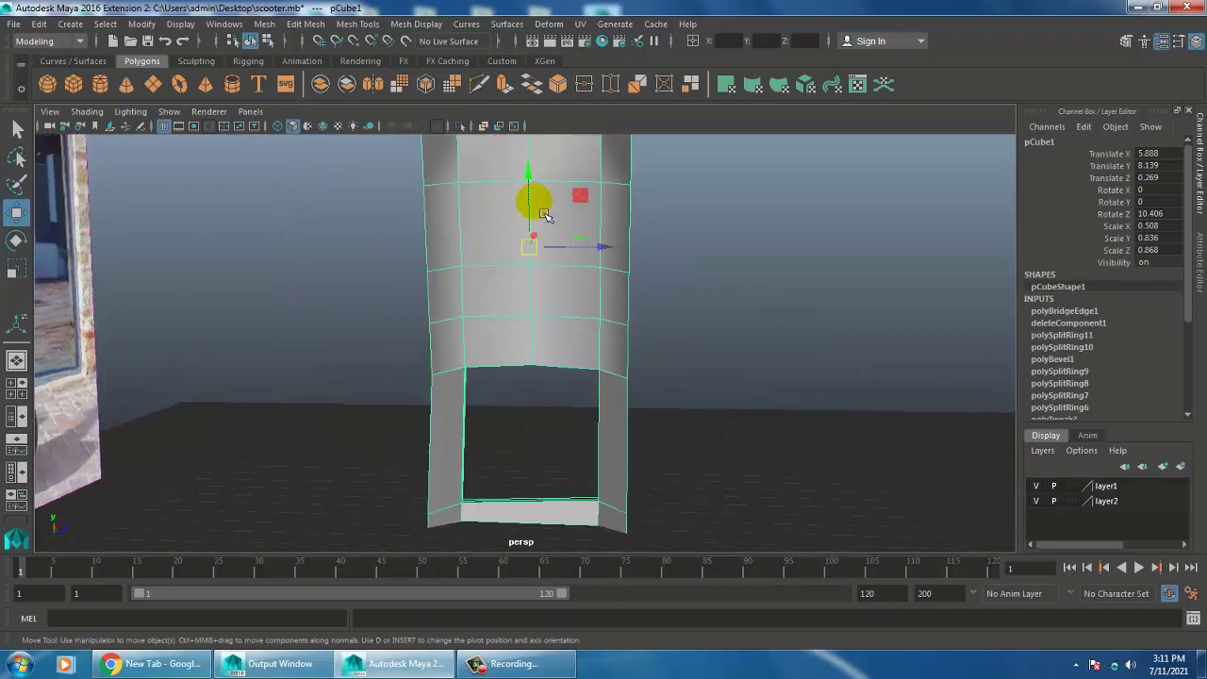
left_click_drag(531, 198, 539, 194)
mouse_move(631, 405)
left_mouse_down("alt")
mouse_move(631, 319)
mouse_move(547, 195)
left_mouse_up("alt")
right_click(547, 195)
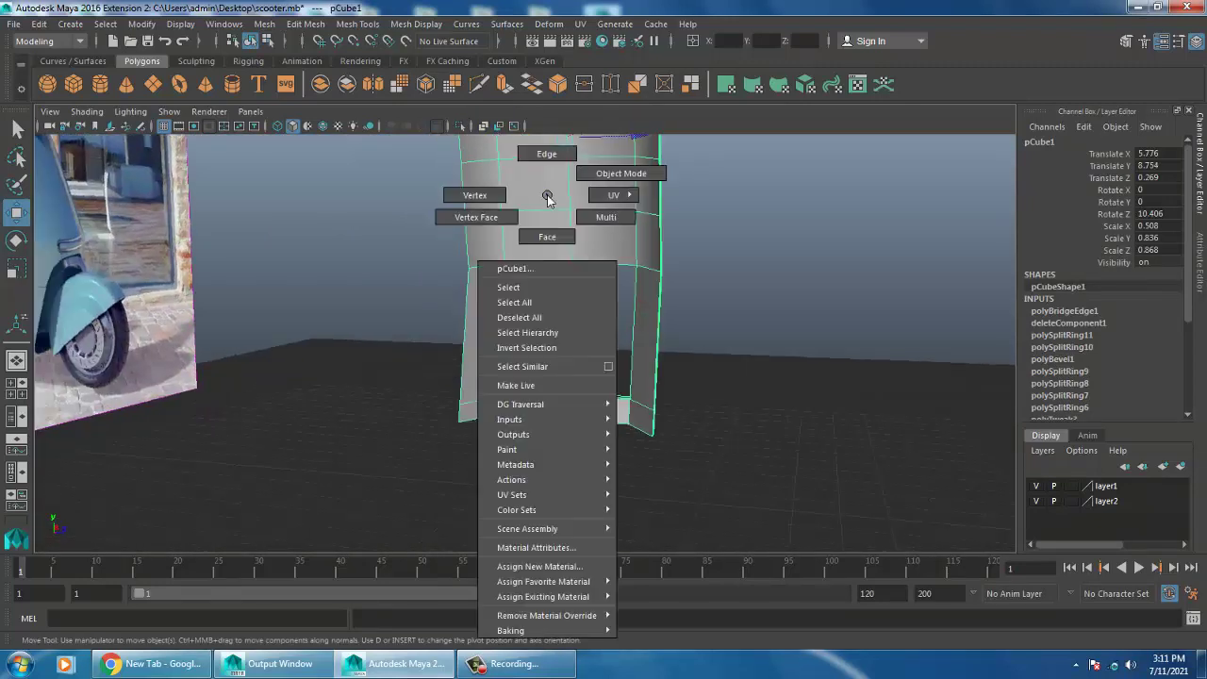
right_click_drag(547, 195, 547, 236)
left_click(597, 427)
left_click_drag(592, 426, 525, 410, "alt")
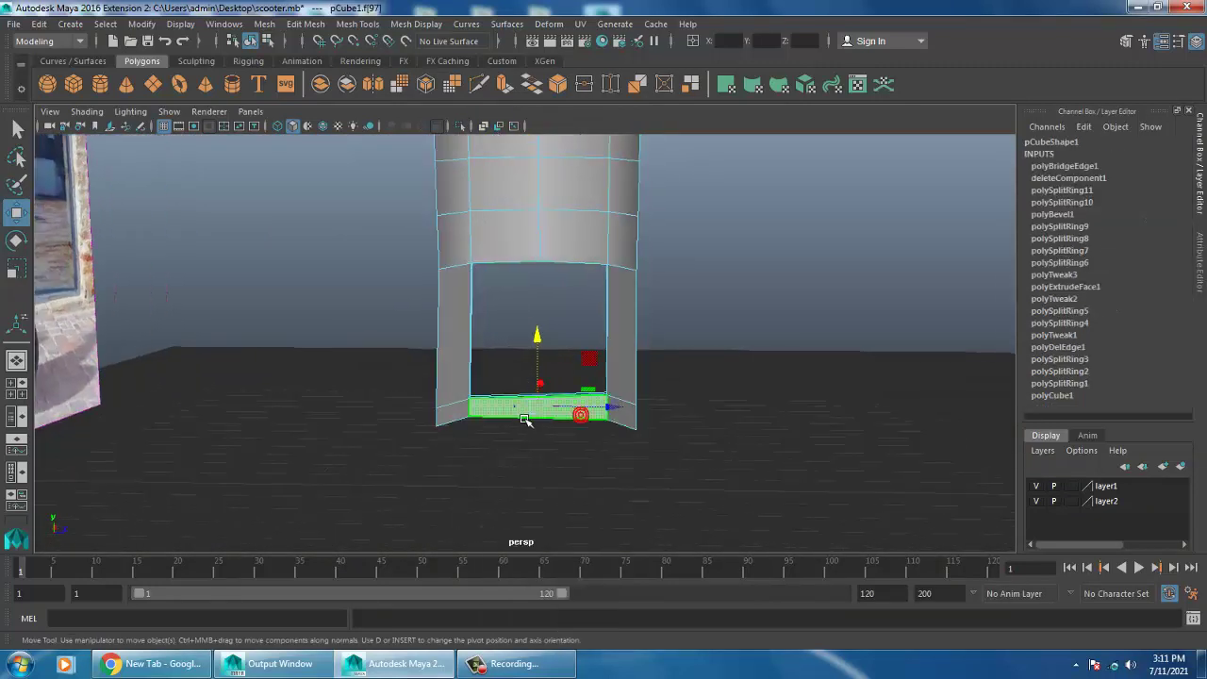
right_click(519, 407)
left_click(453, 424)
left_click_drag(472, 437, 483, 427, "alt")
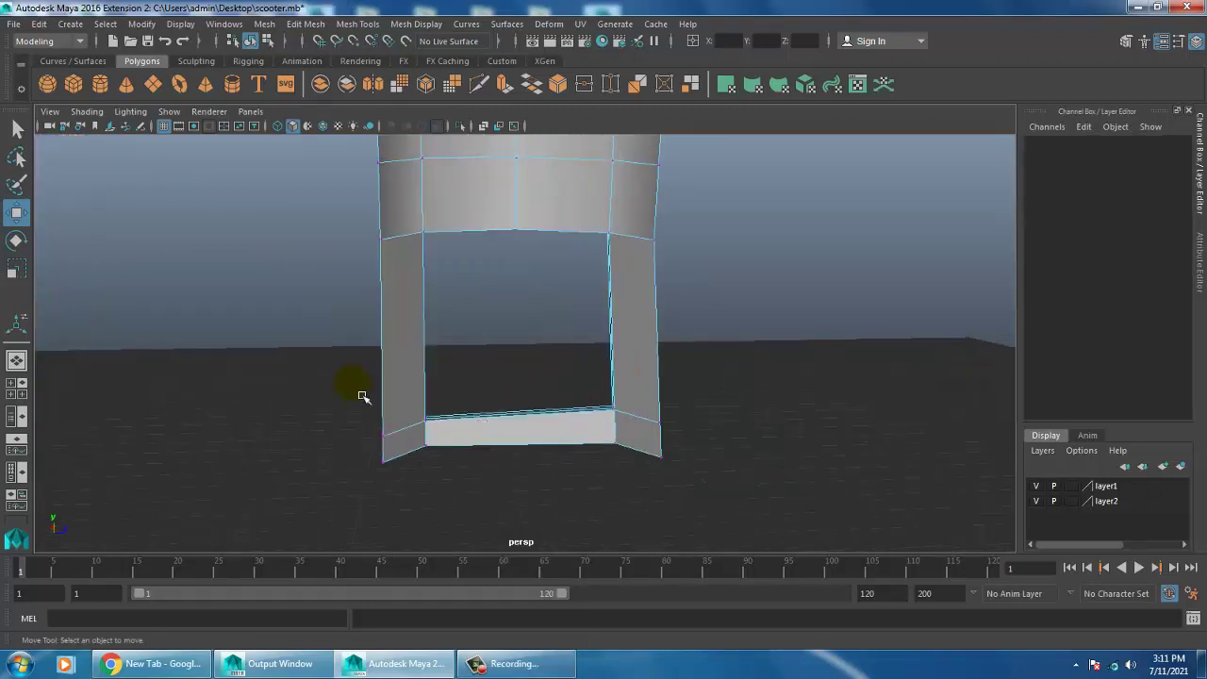
Step: In wireframe, raise the bottom-left vertices slightly on Y, then return to shaded display
key("4")
left_click_drag(391, 439, 436, 460, "alt")
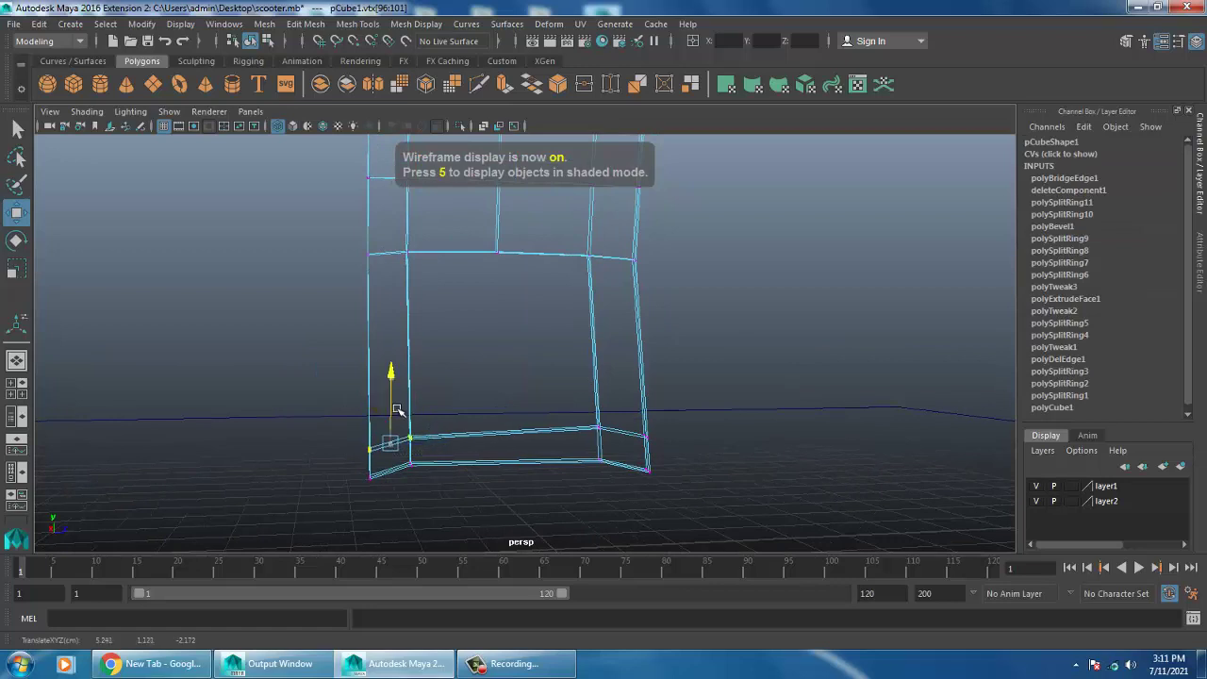
left_click_drag(392, 417, 394, 405)
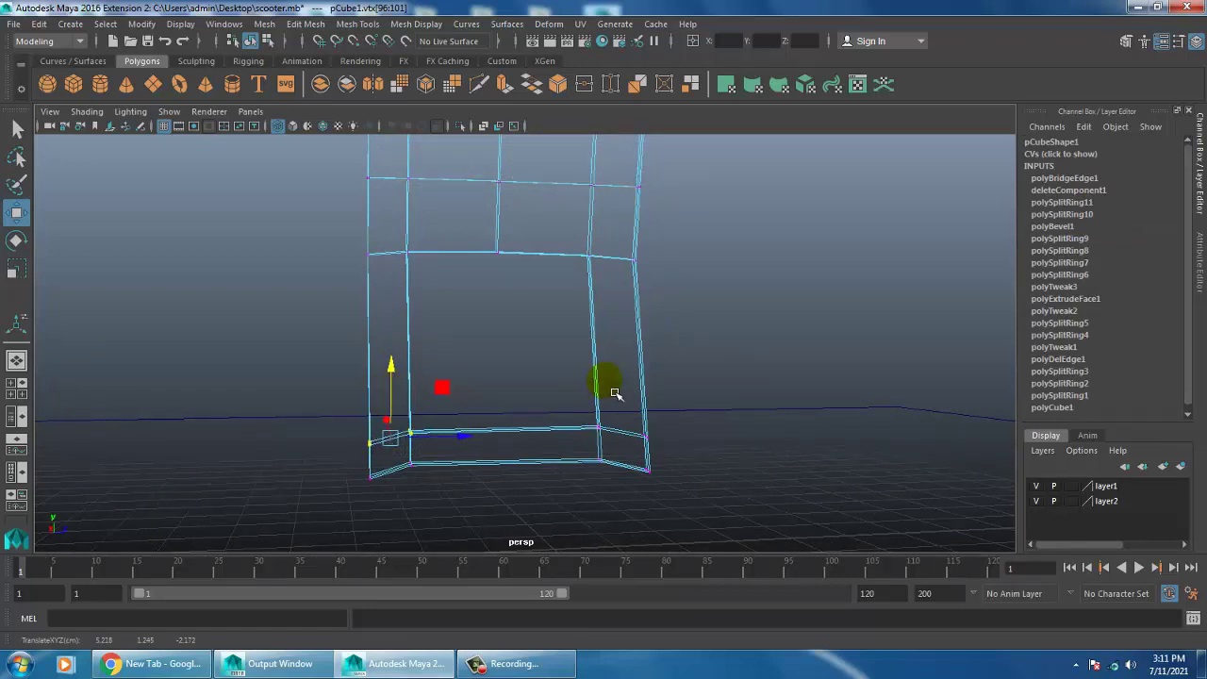
key("5")
Step: Switch to face mode and select the bottom bridge face
left_click_drag(566, 436, 538, 487, "alt")
right_click(641, 229)
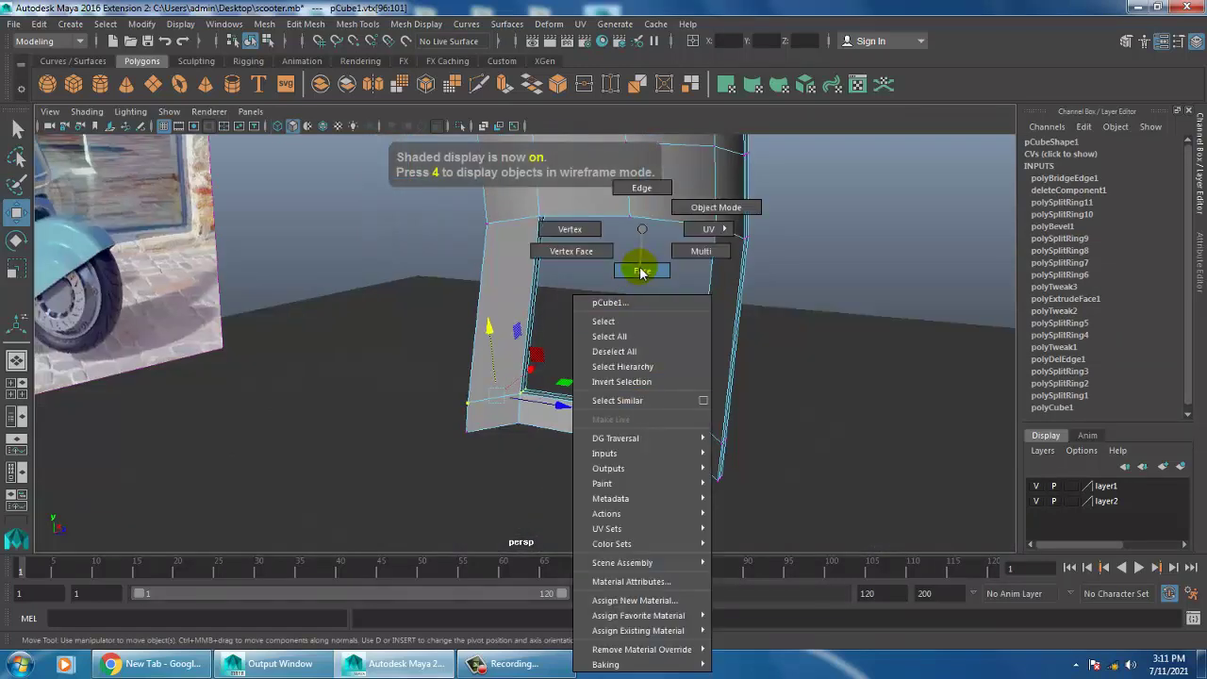
left_click(641, 272)
left_click(607, 423)
left_click_drag(607, 423, 681, 430, "alt")
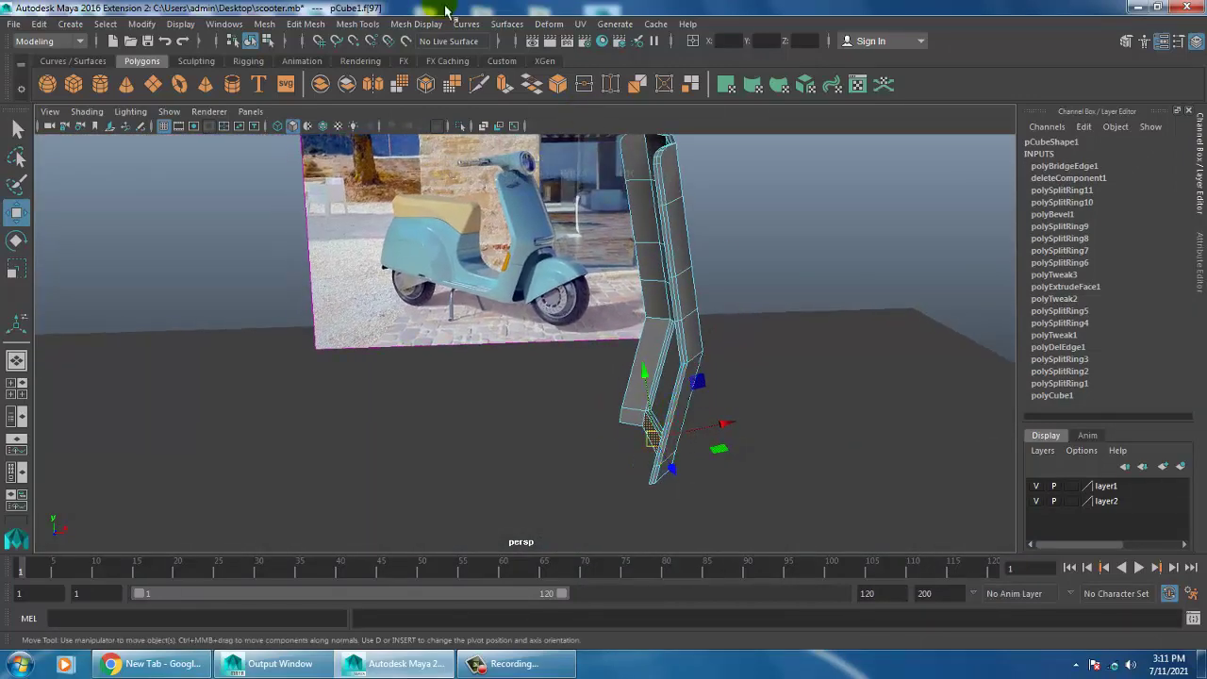
Step: Extrude pCube1's bottom bridge face with Edit Mesh > Extrude and pull it forward as the footboard
left_click(307, 25)
left_click(370, 151)
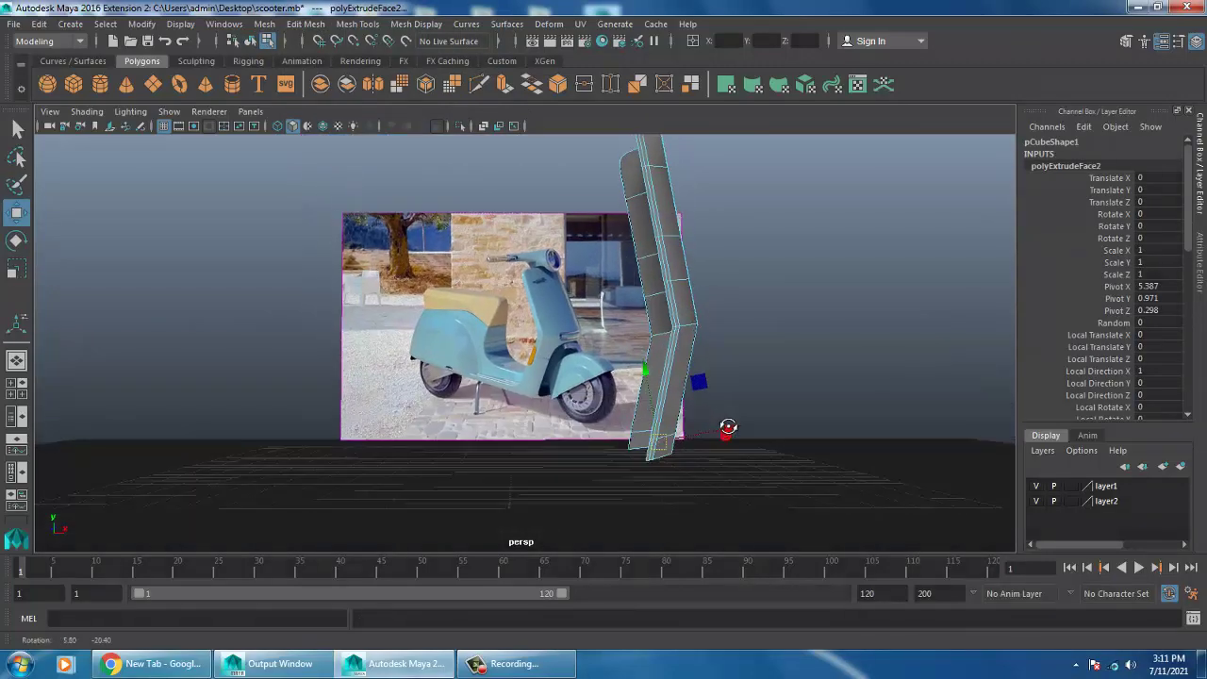
mouse_move(734, 458)
left_mouse_down("alt")
mouse_move(577, 459)
mouse_move(533, 443)
mouse_move(742, 439)
mouse_move(647, 418)
left_mouse_up("alt")
left_click(667, 443)
scroll(641, 412, "up", 3)
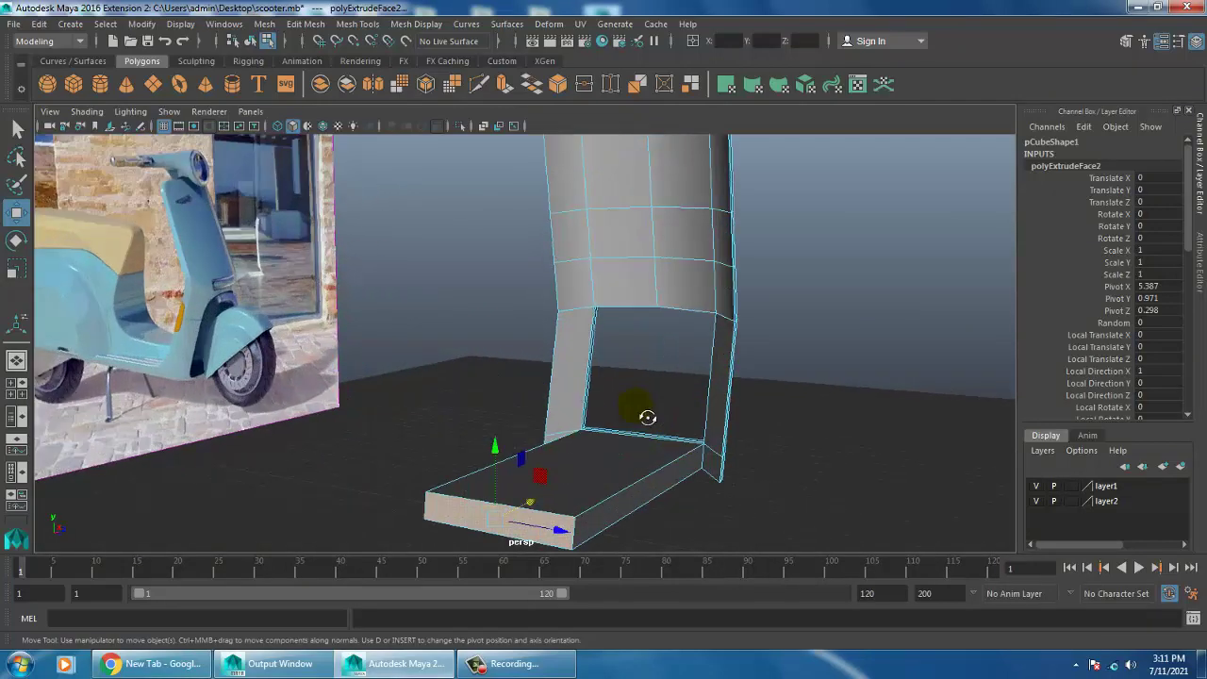
scroll(651, 471, "up", 2)
left_click_drag(649, 470, 755, 519, "alt")
left_click_drag(651, 450, 622, 383, "alt")
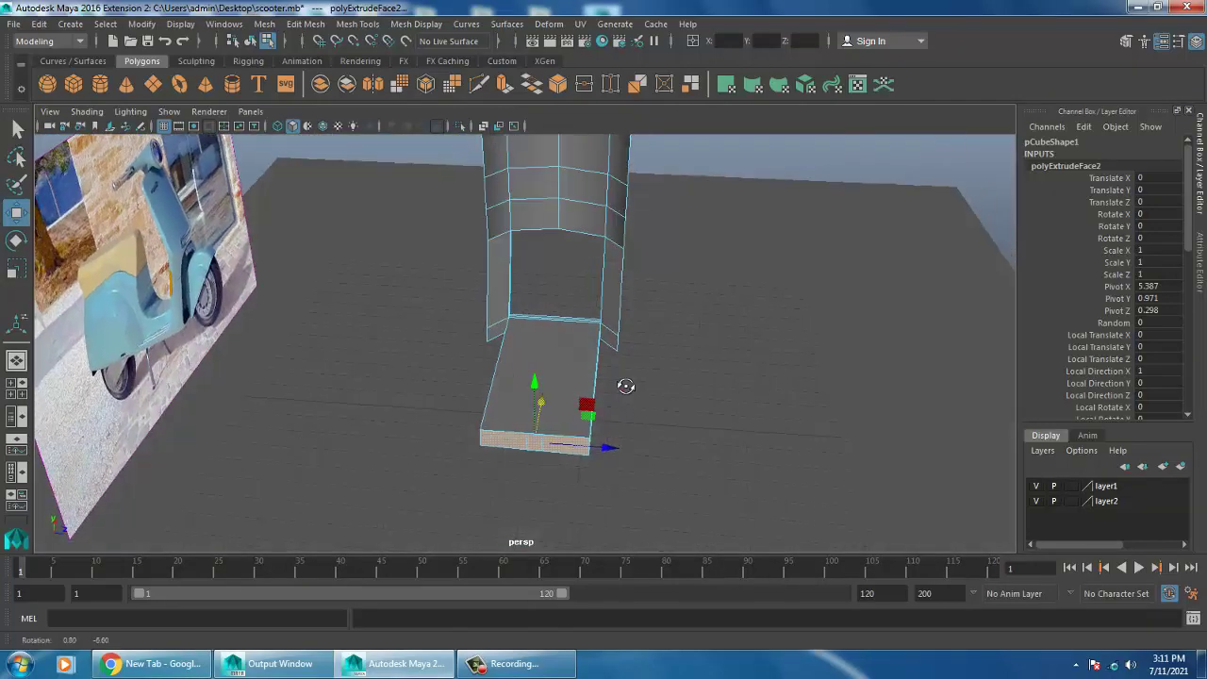
right_click_drag(622, 383, 635, 392, "alt")
mouse_move(635, 391)
left_mouse_down("alt")
mouse_move(609, 391)
mouse_move(580, 432)
mouse_move(636, 463)
mouse_move(682, 461)
mouse_move(678, 443)
mouse_move(723, 431)
mouse_move(776, 464)
left_mouse_up("alt")
Step: In the front view, select the leg-footboard corner vertices and nudge them slightly left along X
key("space")
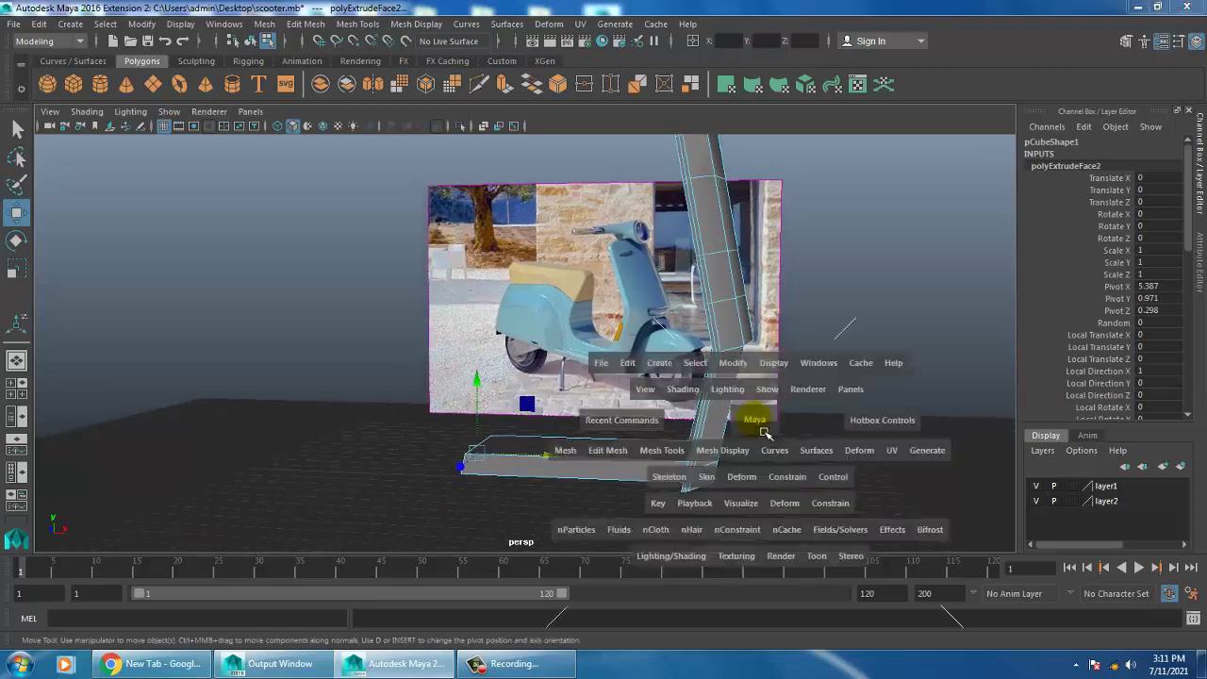
key("space")
middle_click_drag(485, 485, 498, 551, "alt")
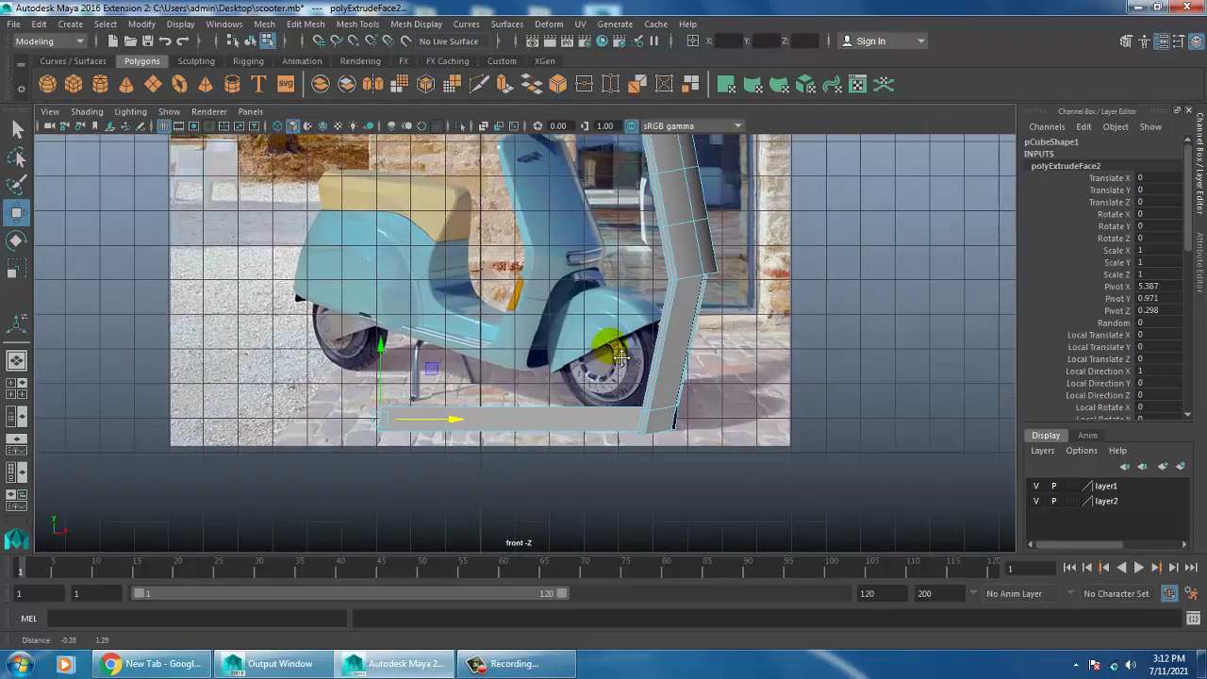
right_click_drag(703, 318, 703, 283)
middle_click_drag(722, 377, 716, 418, "alt")
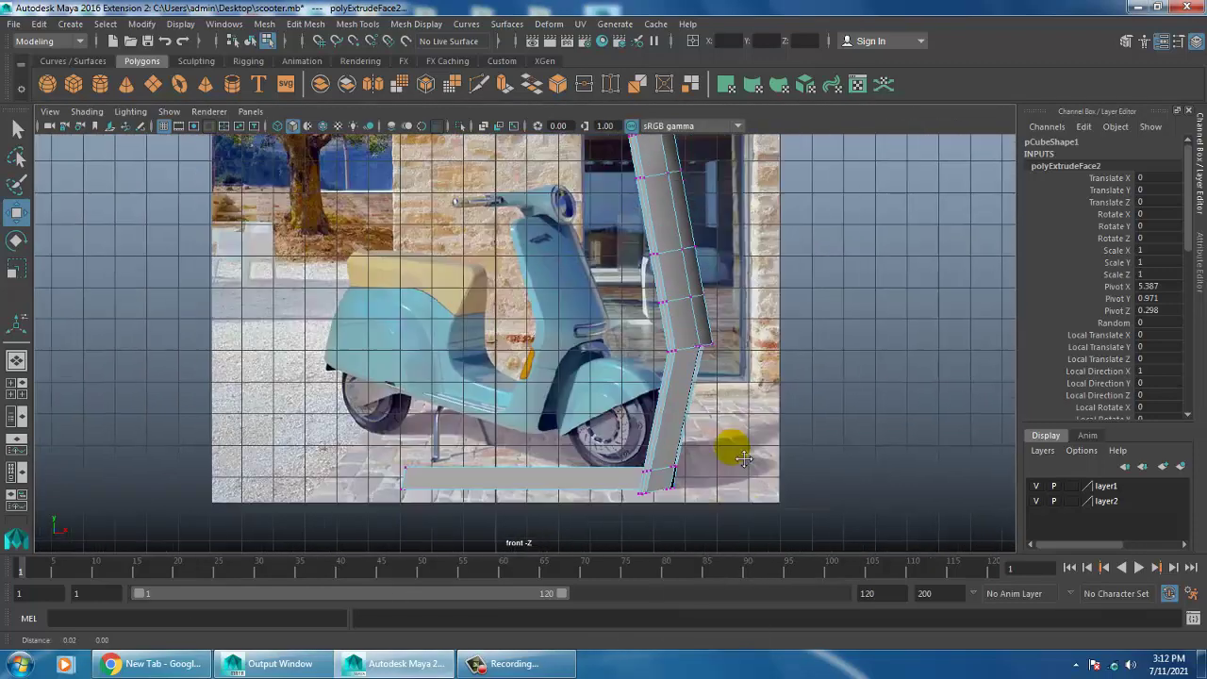
left_click_drag(606, 443, 713, 507)
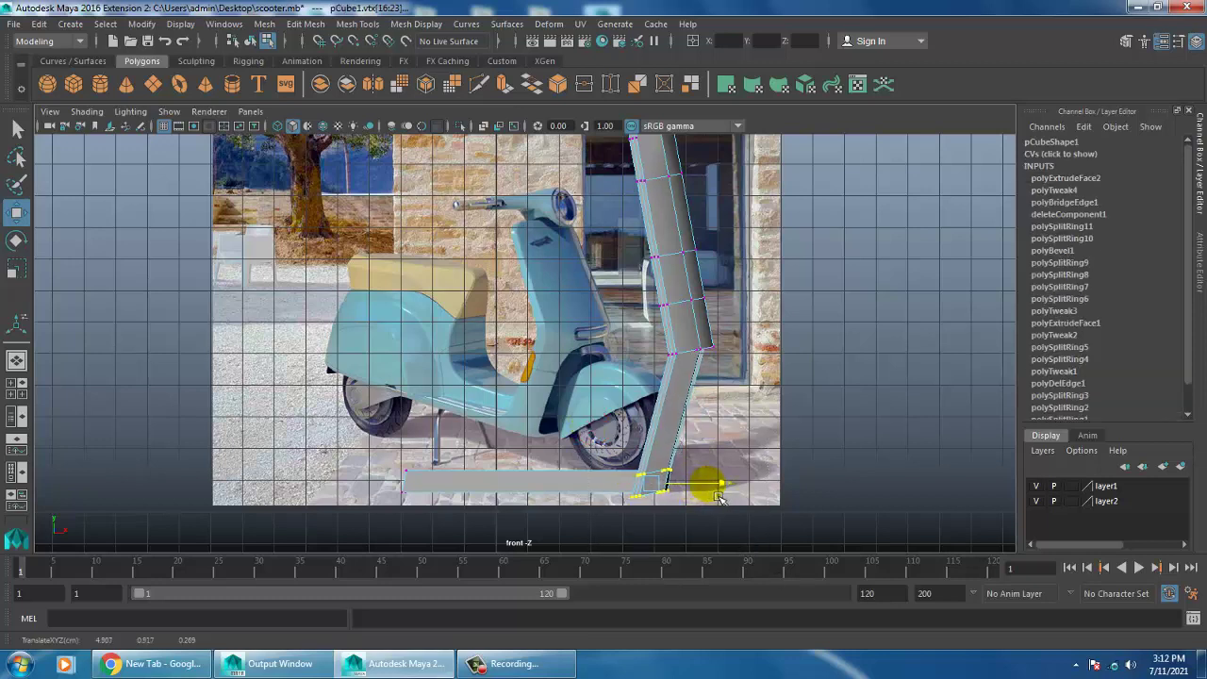
middle_click_drag(693, 483, 717, 472, "alt")
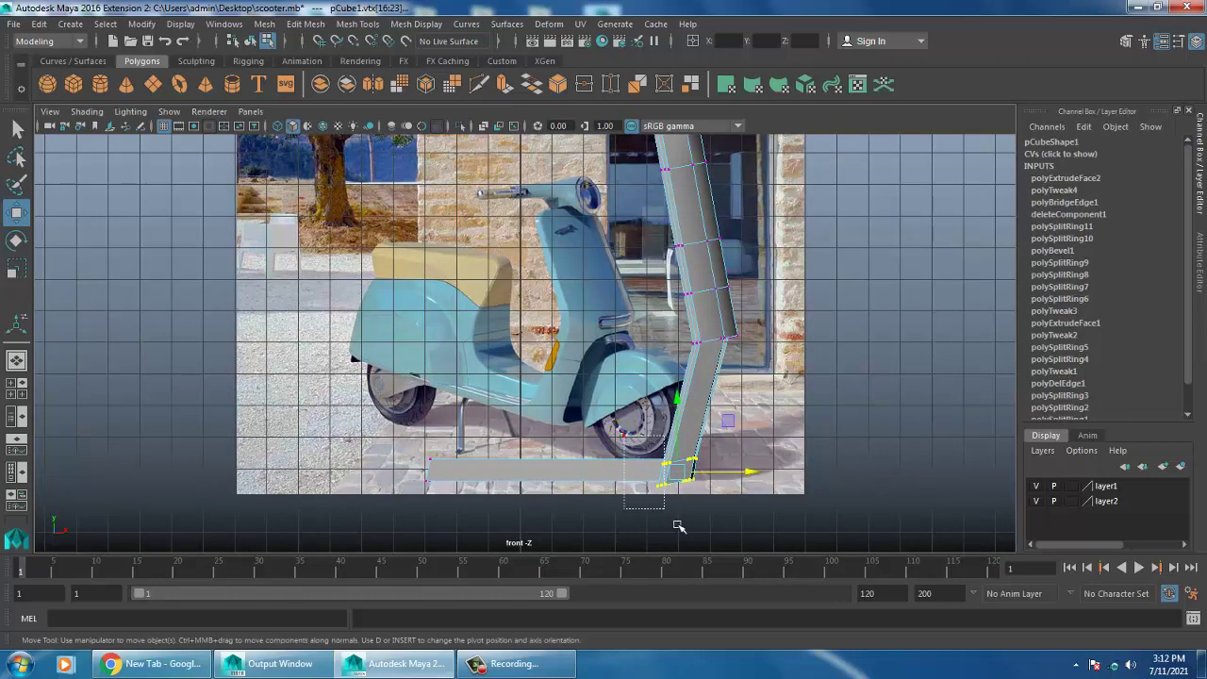
left_click_drag(720, 478, 712, 479)
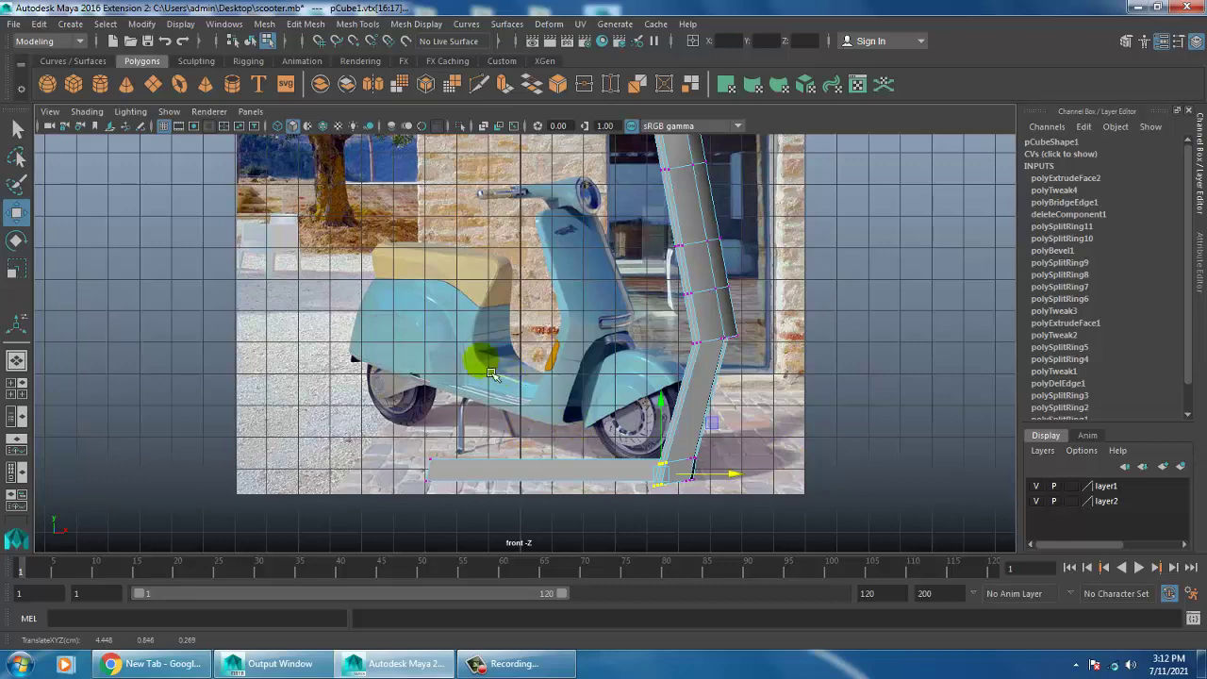
key("space")
key("space")
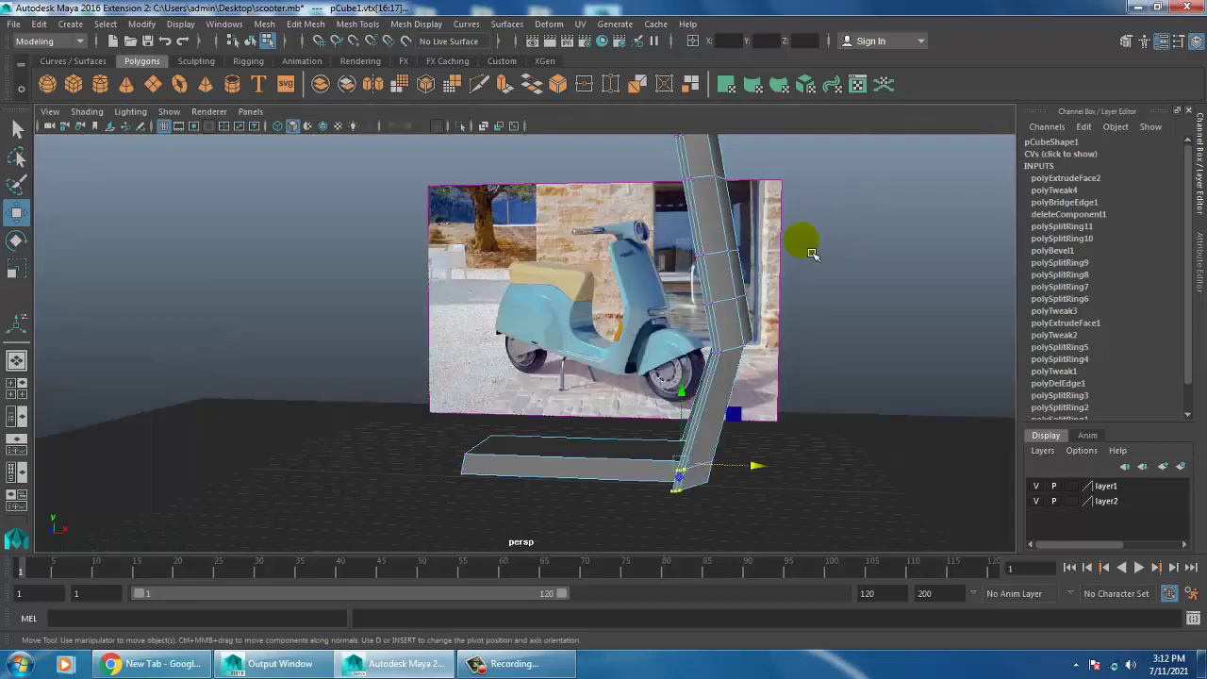
mouse_move(803, 236)
left_mouse_down("alt")
mouse_move(842, 324)
mouse_move(738, 397)
mouse_move(787, 410)
left_mouse_up("alt")
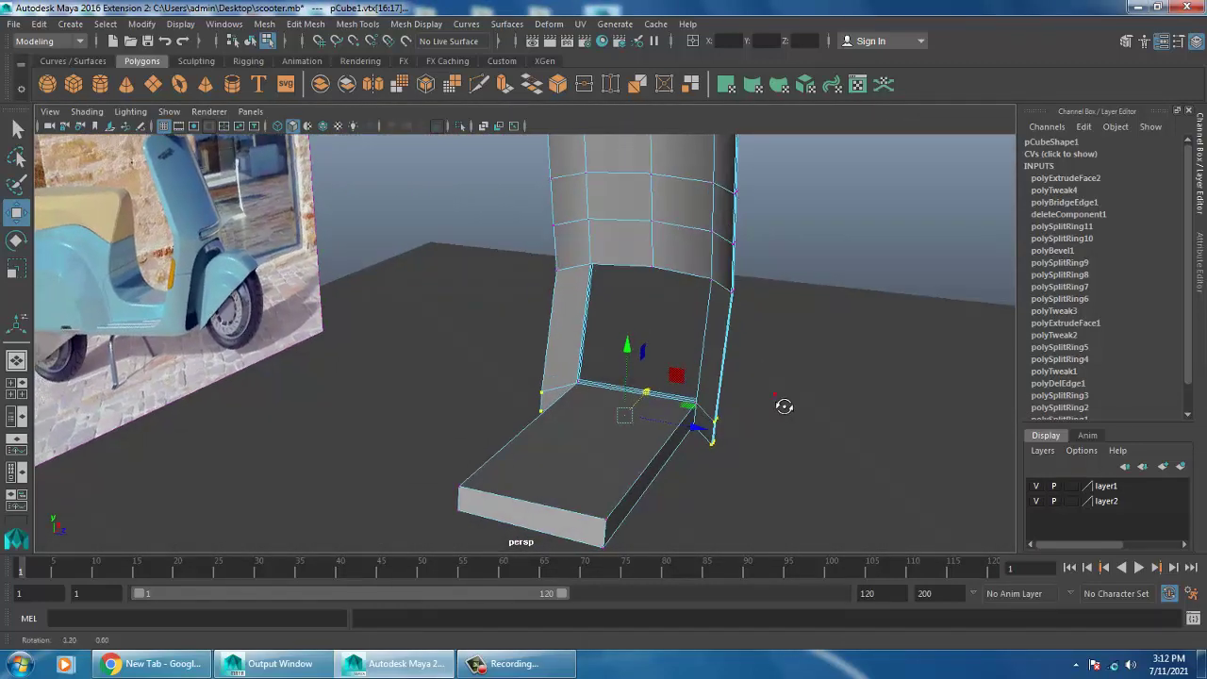
scroll(765, 406, "up", 2)
scroll(765, 406, "up", 2)
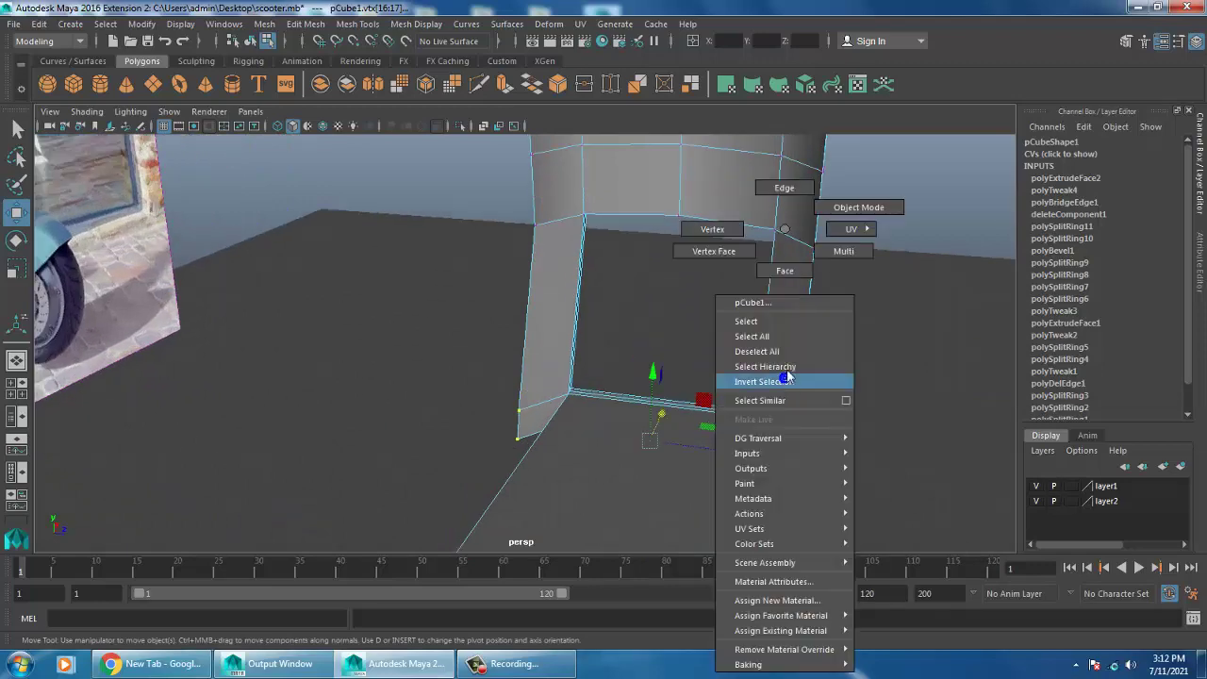
right_click_drag(795, 390, 795, 296)
left_click(784, 464)
left_click(555, 430, "shift")
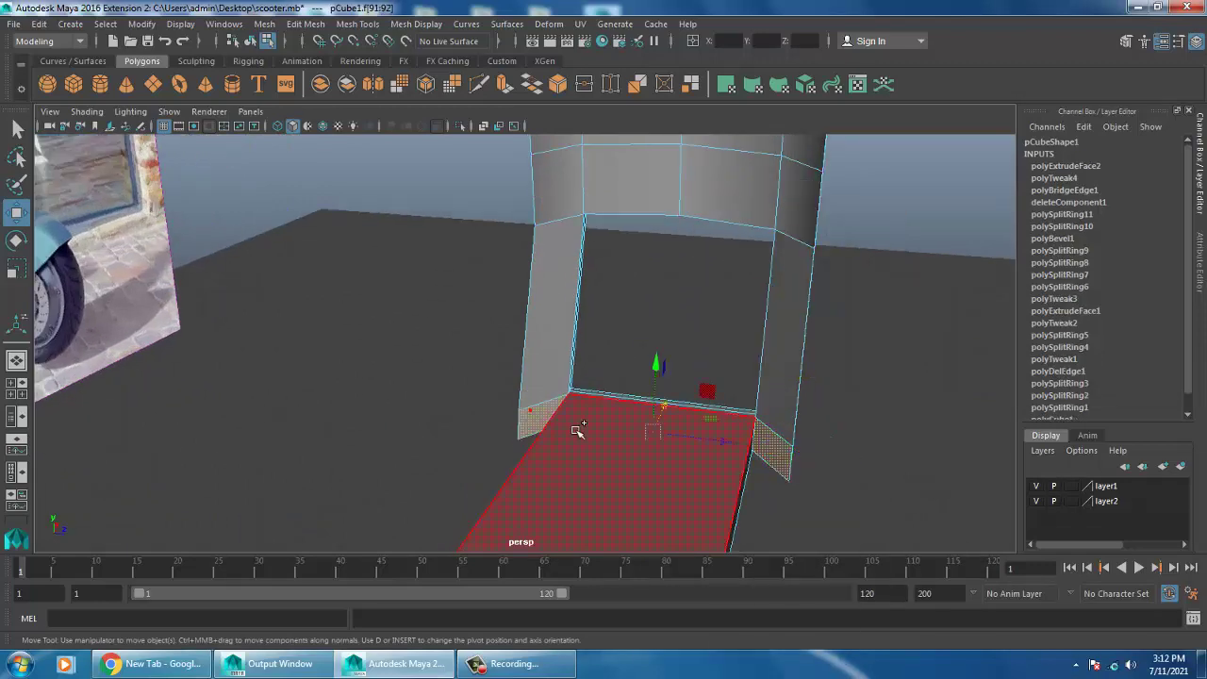
mouse_move(574, 426)
left_mouse_down("alt")
mouse_move(786, 389)
mouse_move(765, 371)
left_mouse_up("alt")
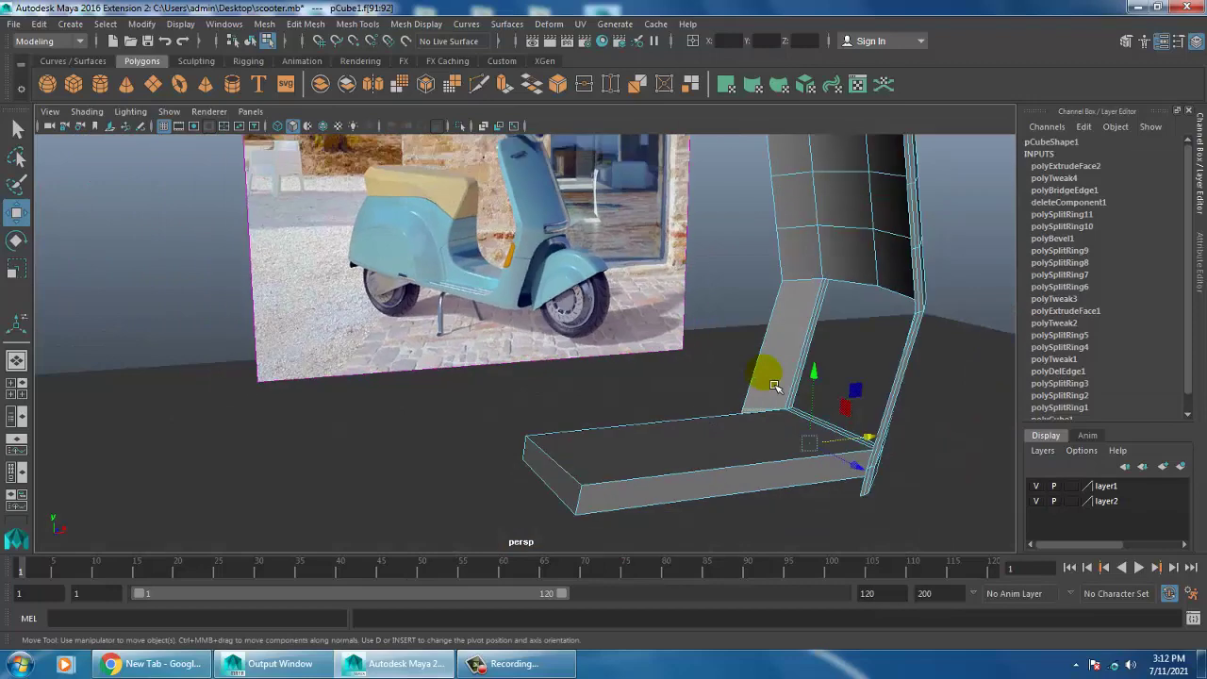
left_click(308, 23)
left_click(351, 153)
mouse_move(698, 379)
left_mouse_down("alt")
mouse_move(852, 464)
mouse_move(696, 499)
left_mouse_up("alt")
key("w")
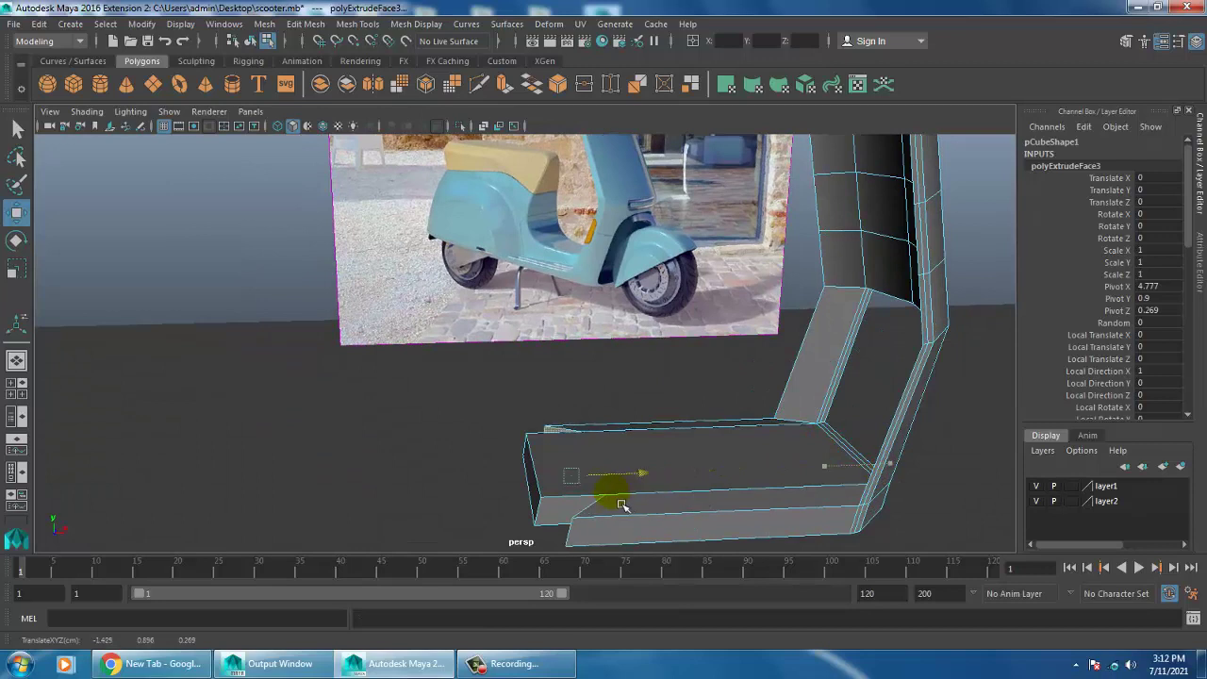
left_click_drag(621, 505, 600, 506)
key("r")
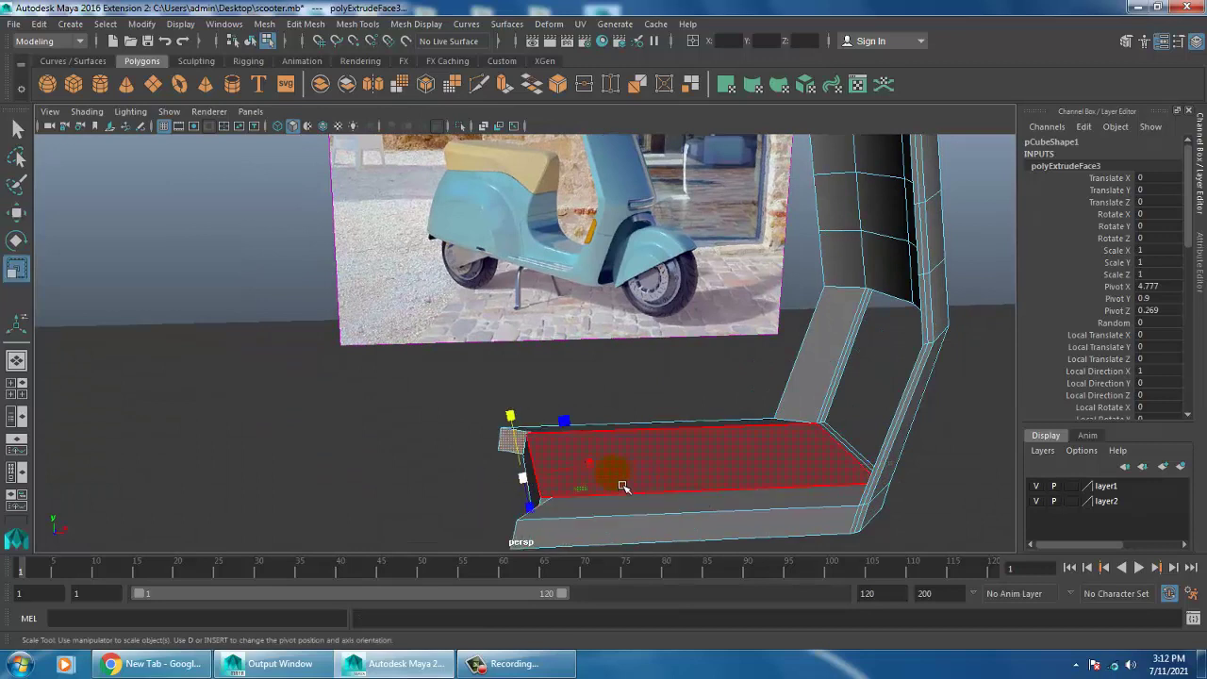
left_click_drag(530, 489, 469, 485)
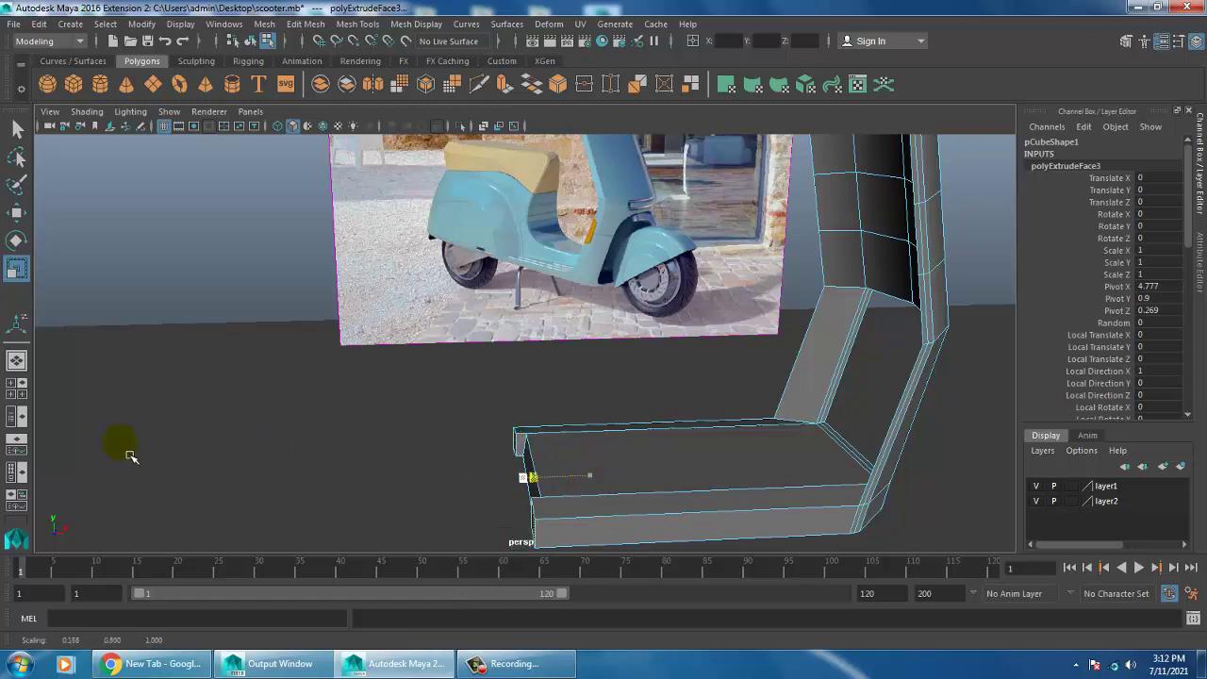
key("w")
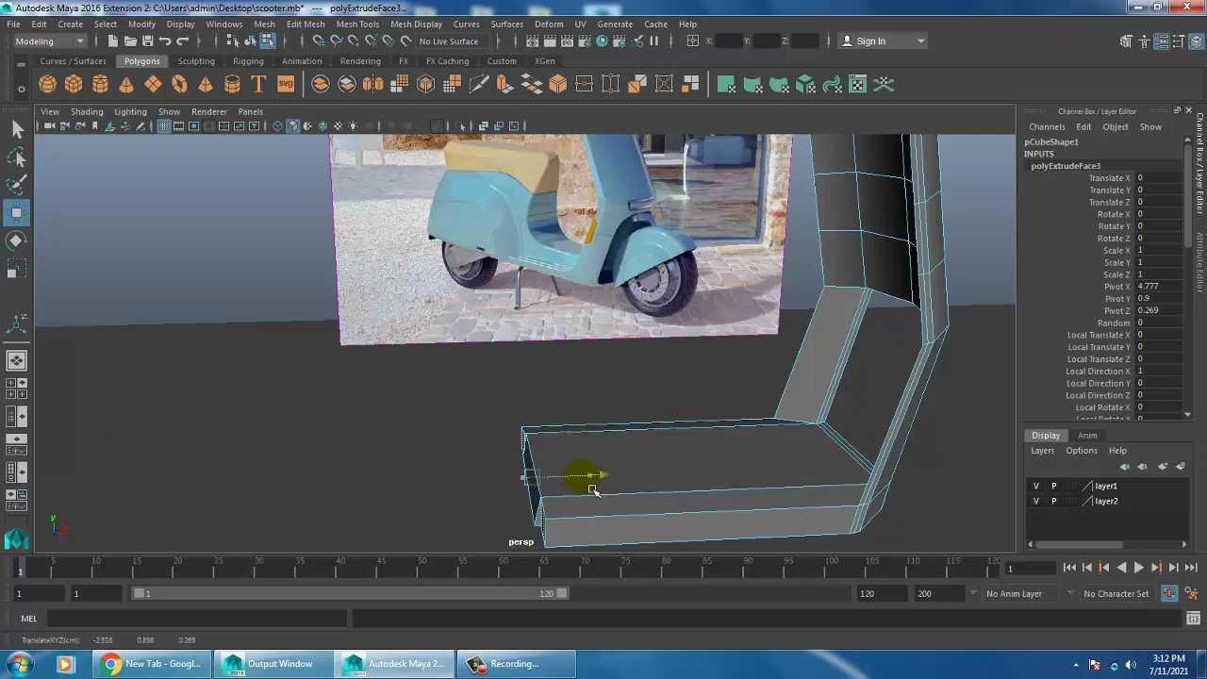
left_click_drag(601, 491, 860, 468, "alt")
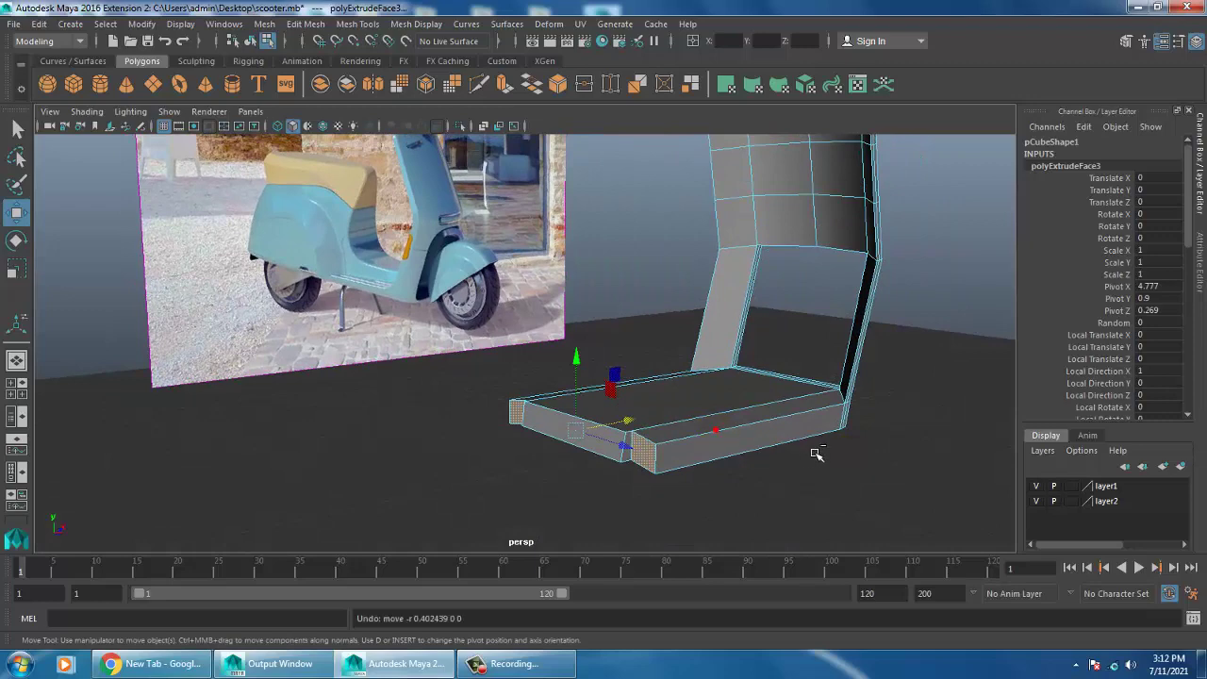
key("ctrl+z")
key("ctrl+z")
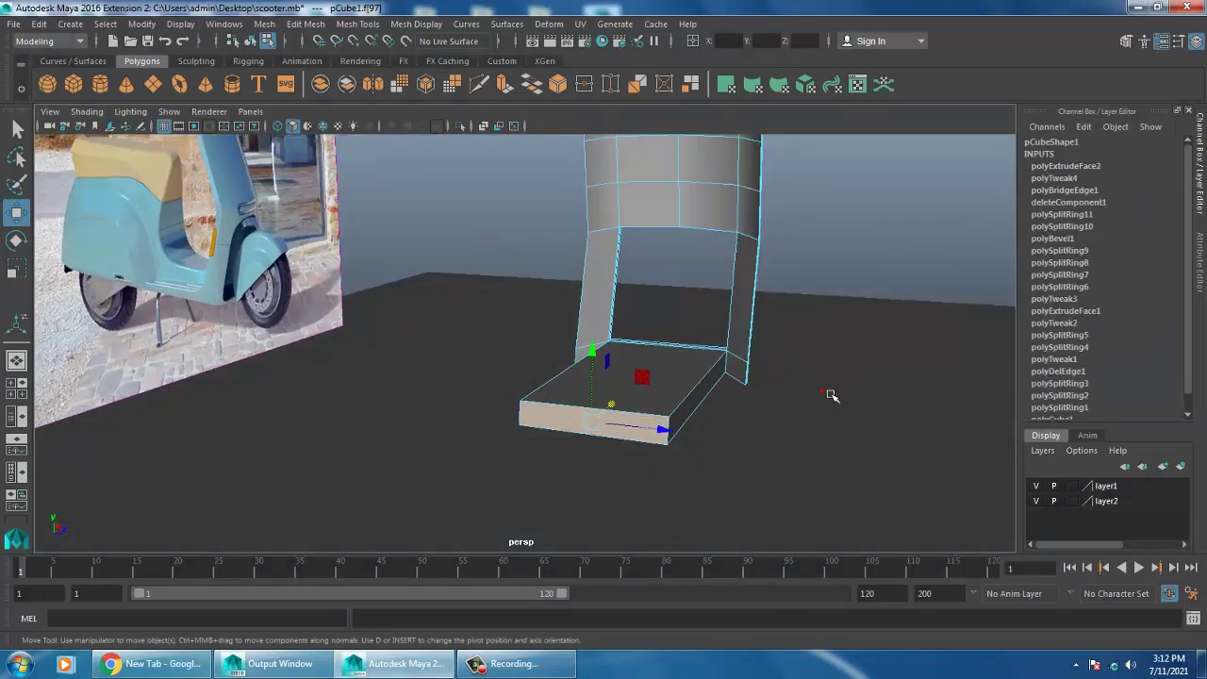
mouse_move(867, 369)
right_mouse_down("alt")
mouse_move(808, 424)
mouse_move(781, 415)
right_mouse_up("alt")
left_click_drag(781, 415, 821, 399, "alt")
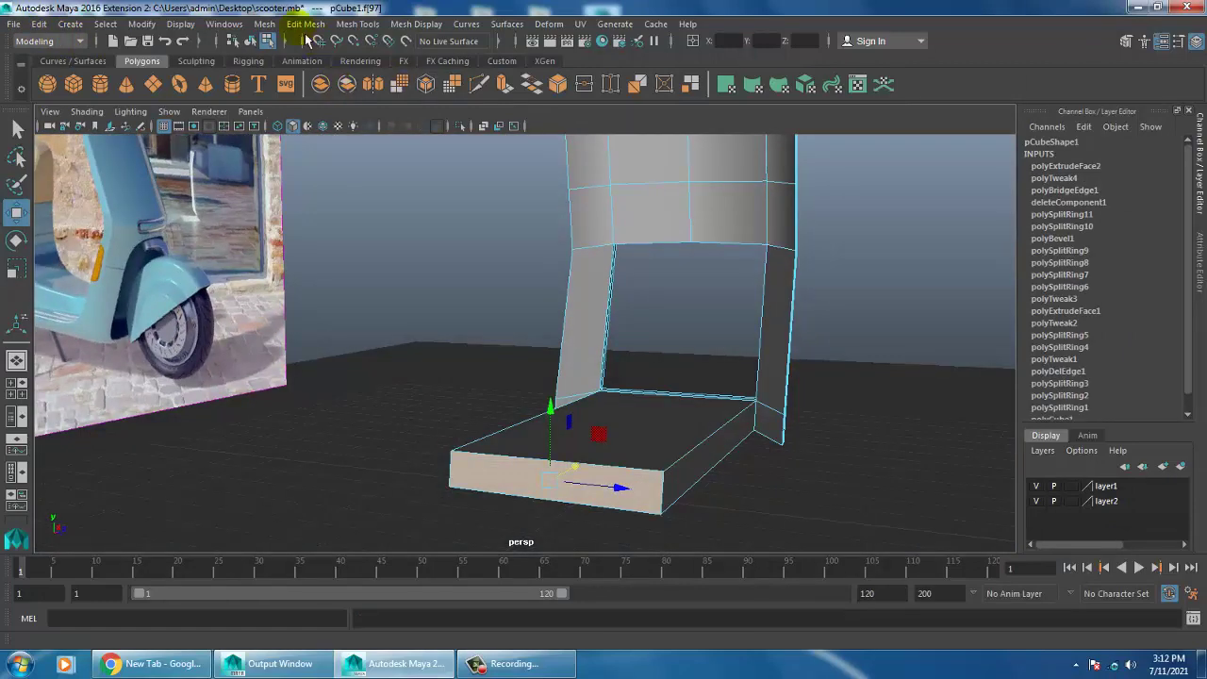
Step: Insert edge loop polySplitRing12 lengthwise along the footboard slab and up into the leg shield
left_click(265, 25)
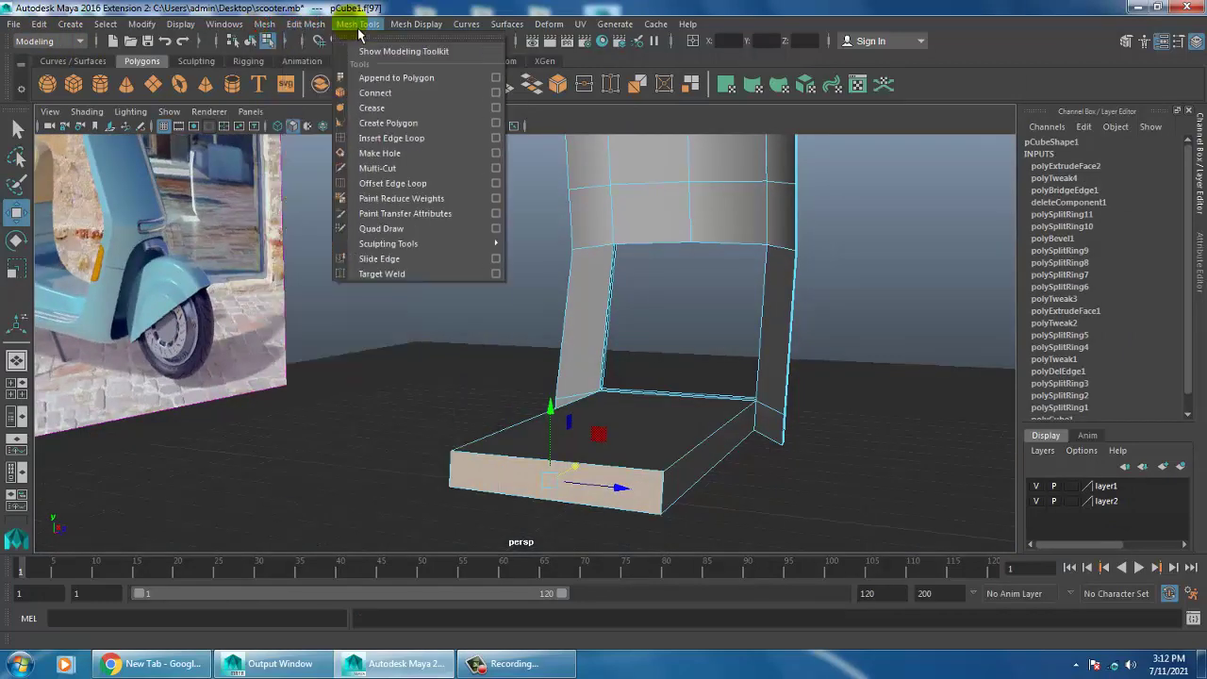
left_click(429, 137)
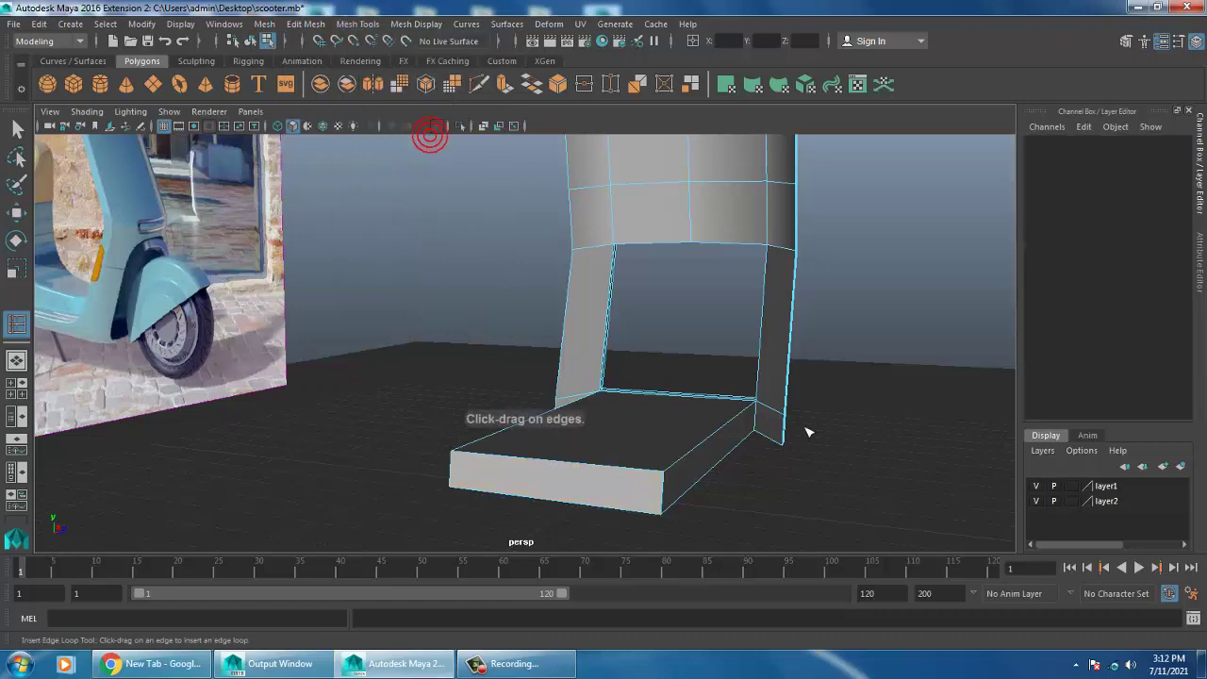
mouse_move(789, 437)
left_mouse_down()
mouse_move(647, 418)
mouse_move(695, 404)
left_mouse_up()
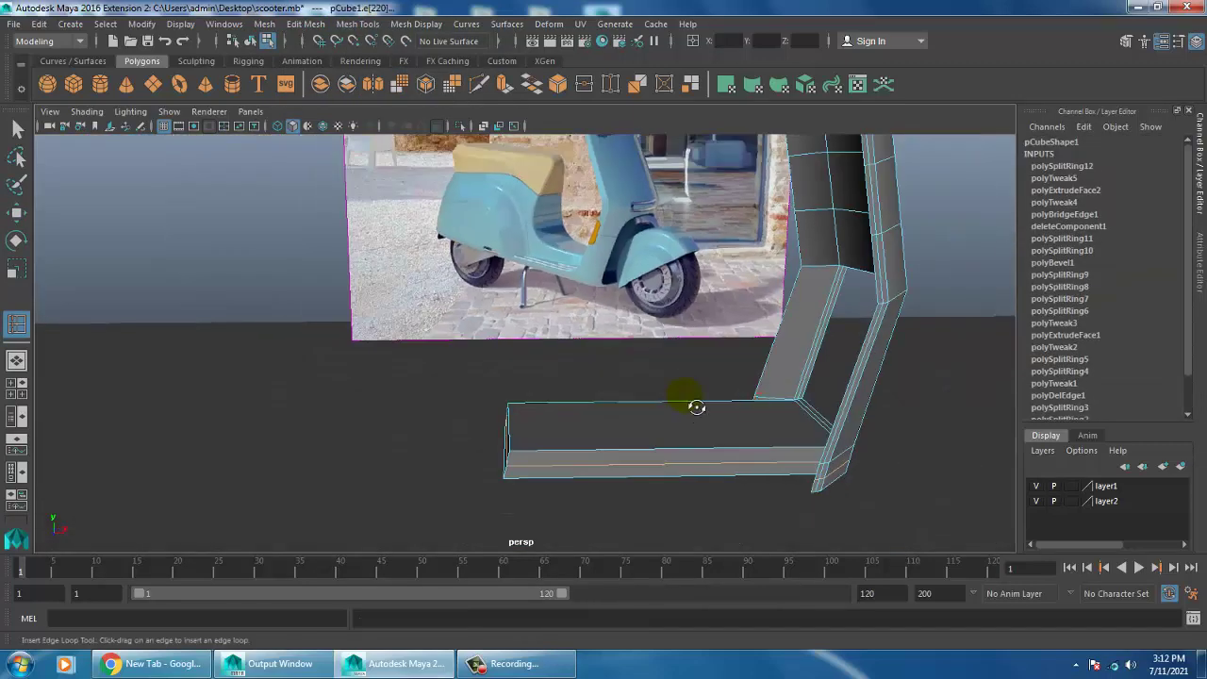
right_click_drag(682, 399, 715, 418, "alt")
key("w")
left_click_drag(714, 418, 698, 415, "alt")
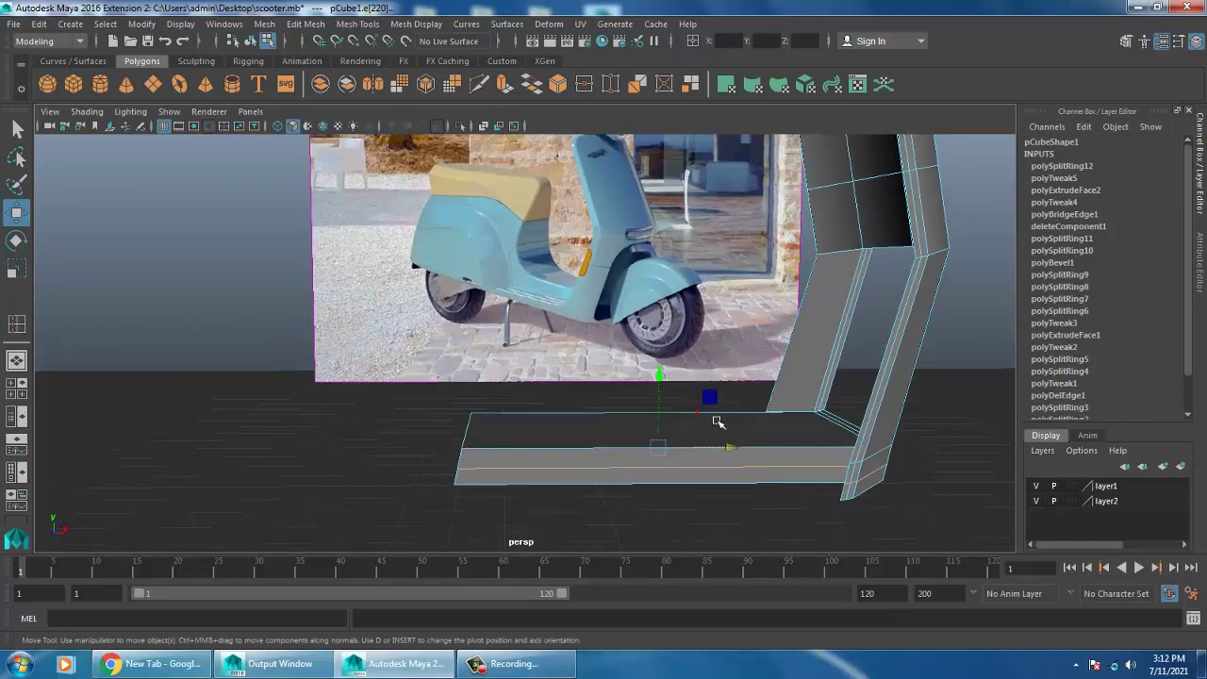
Step: Switch to vertex mode and marquee-select the vertices at the footboard's front tip
right_click_drag(698, 415, 721, 422, "alt")
middle_click_drag(721, 422, 689, 429, "alt")
right_click_drag(689, 430, 707, 437, "alt")
mouse_move(707, 437)
left_mouse_down("alt")
mouse_move(722, 417)
mouse_move(695, 409)
mouse_move(717, 433)
left_mouse_up("alt")
right_click(601, 229)
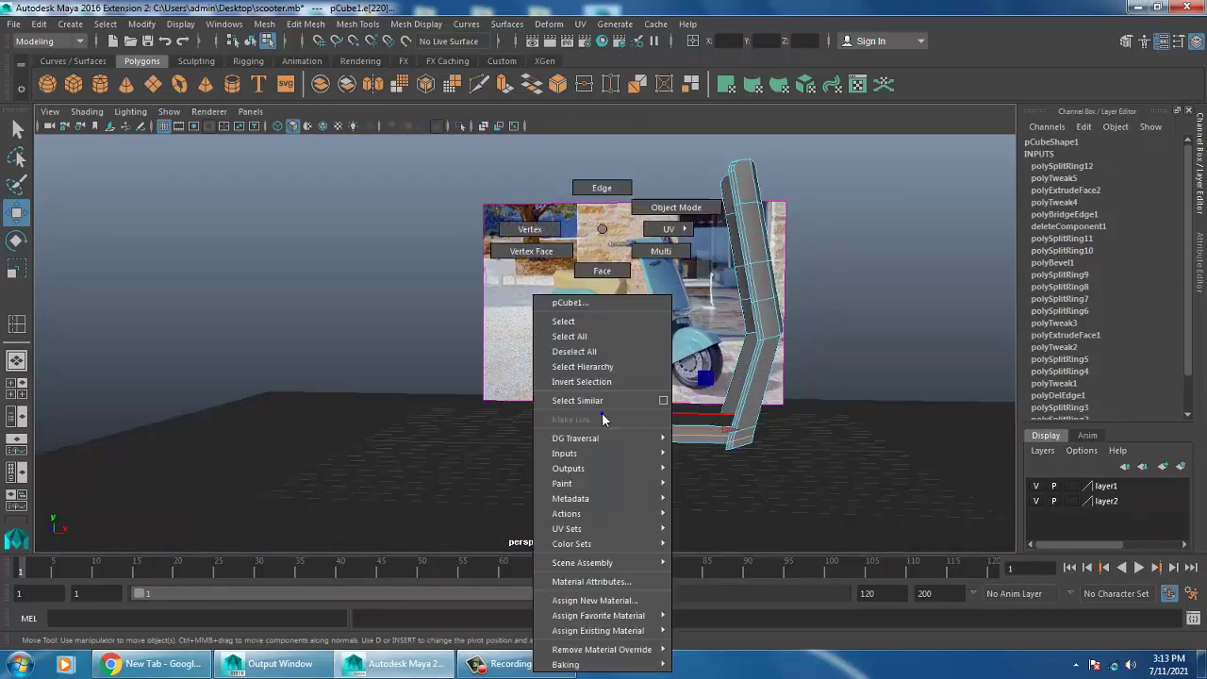
left_click(613, 273)
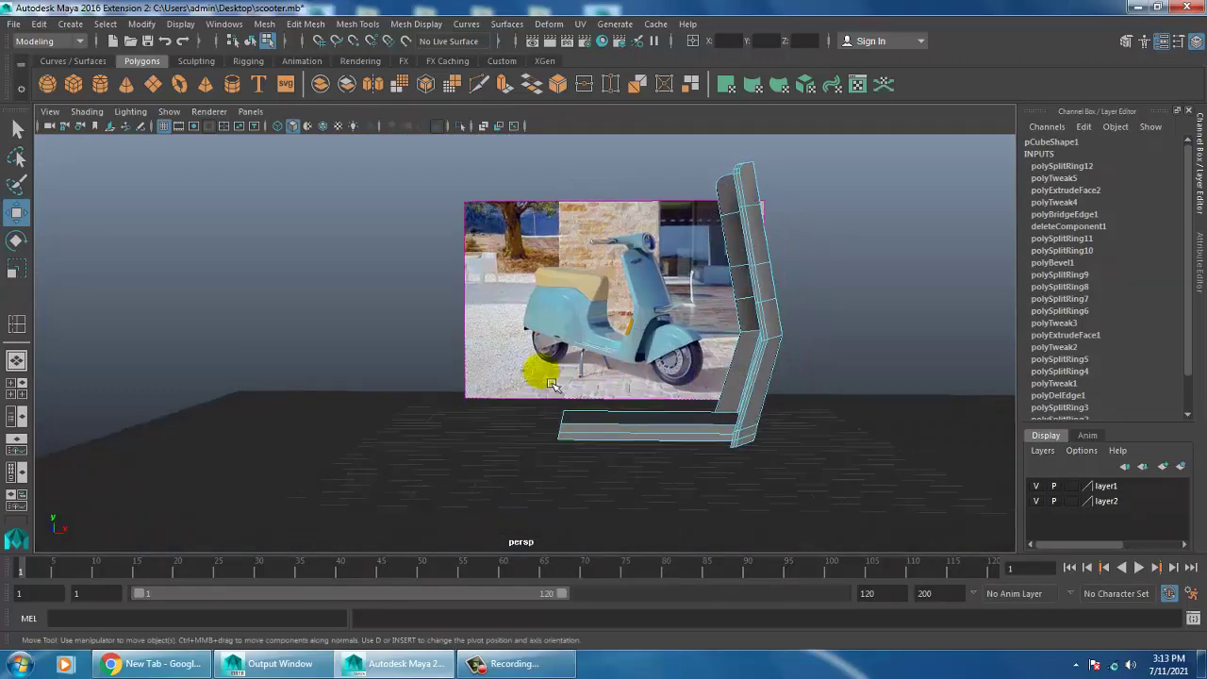
right_click(598, 240)
left_click(424, 302)
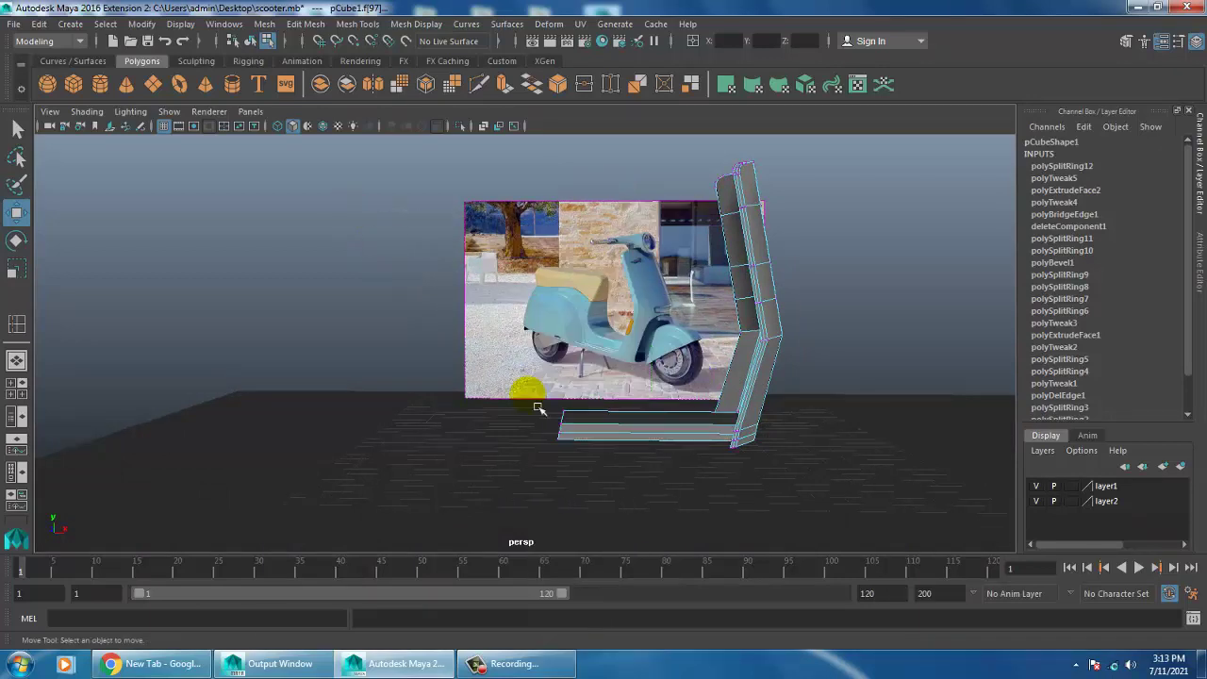
mouse_move(469, 347)
left_mouse_down()
mouse_move(606, 487)
mouse_move(632, 441)
mouse_move(518, 428)
left_mouse_up()
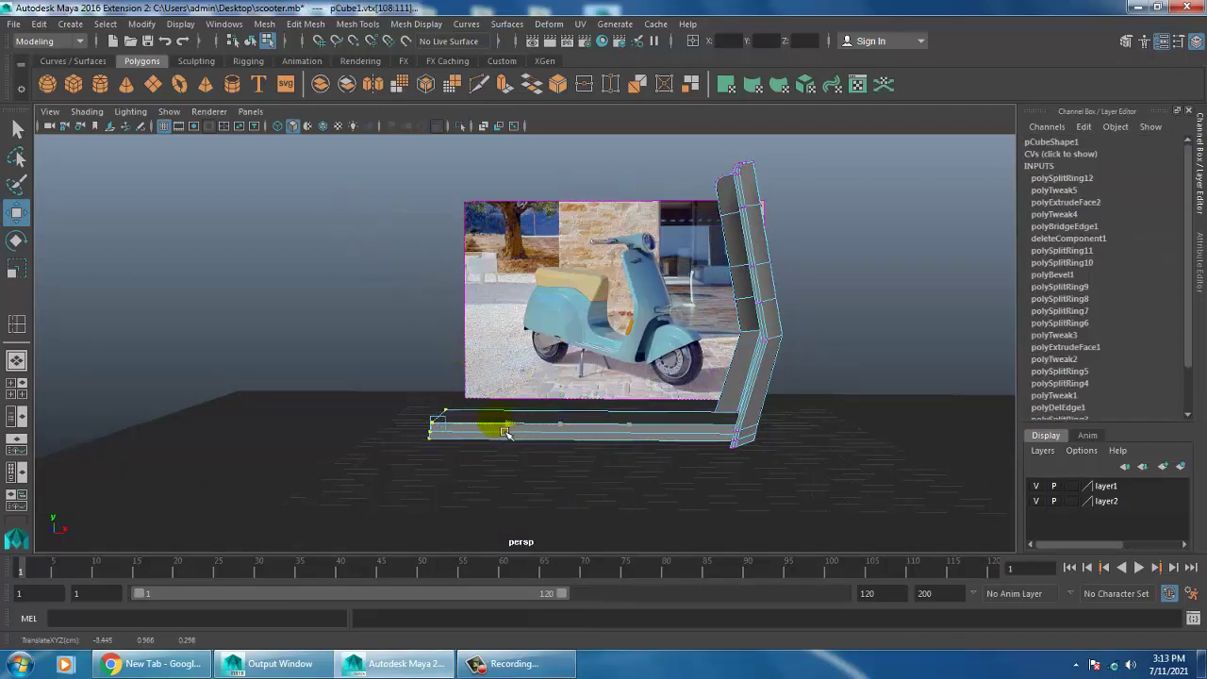
Step: Scale the tip vertices flat together and shift them along X
right_click_drag(671, 406, 633, 480, "alt")
key("r")
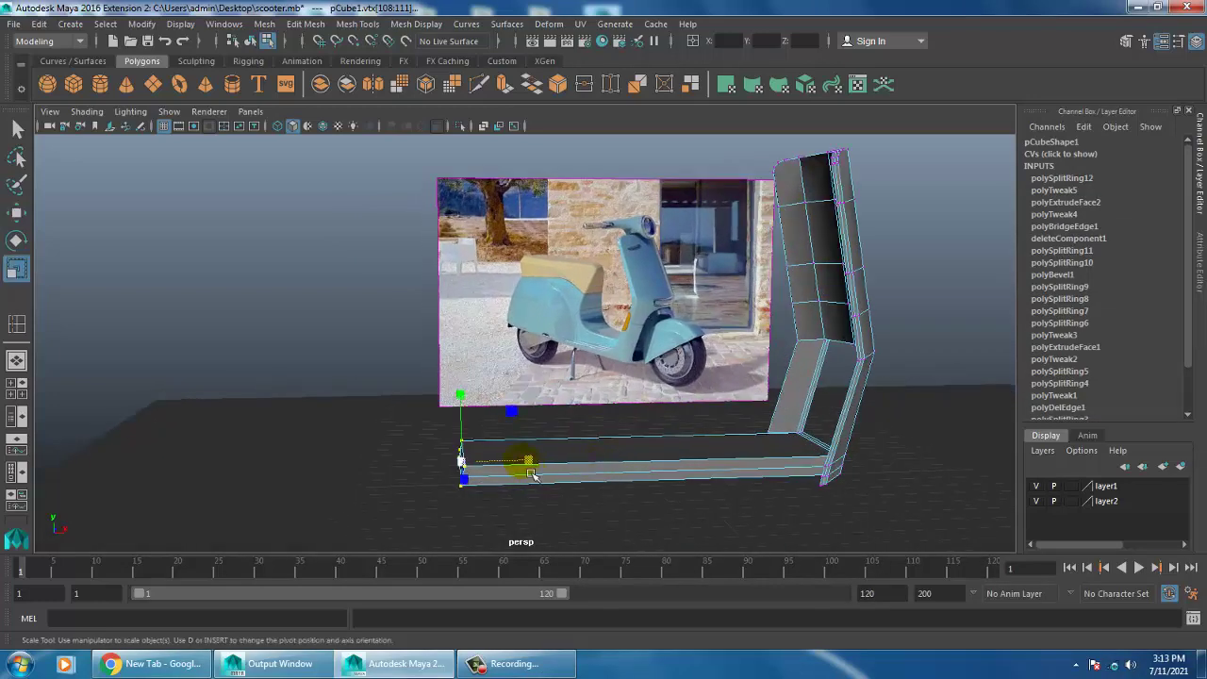
left_click_drag(534, 472, 541, 468)
mouse_move(260, 451)
left_mouse_down("alt")
mouse_move(690, 453)
mouse_move(722, 471)
mouse_move(706, 463)
mouse_move(722, 475)
mouse_move(712, 476)
mouse_move(767, 493)
left_mouse_up("alt")
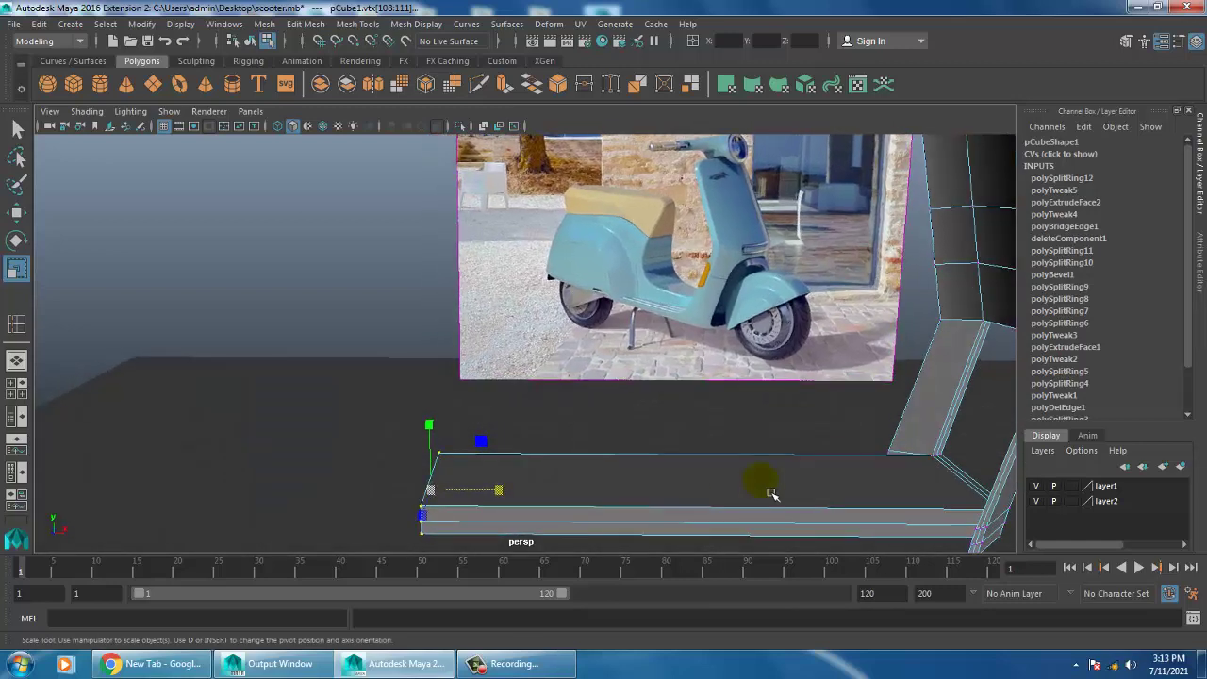
key("w")
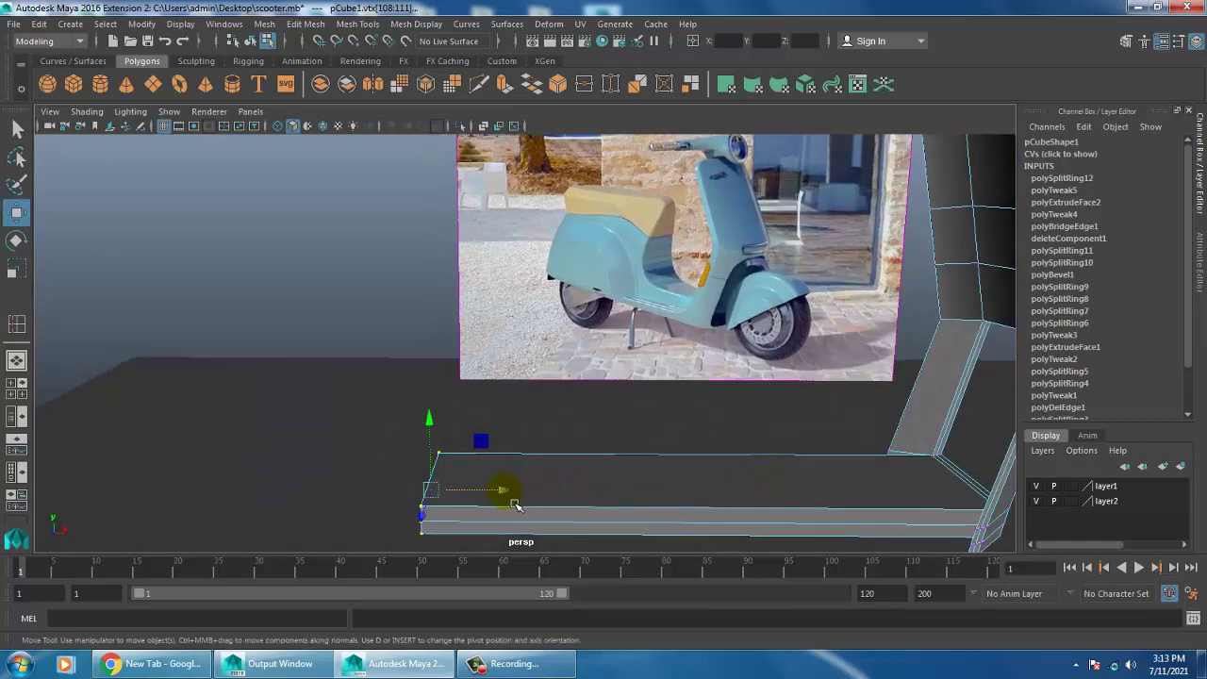
mouse_move(505, 490)
left_mouse_down()
mouse_move(688, 505)
mouse_move(695, 485)
mouse_move(708, 488)
mouse_move(667, 464)
left_mouse_up()
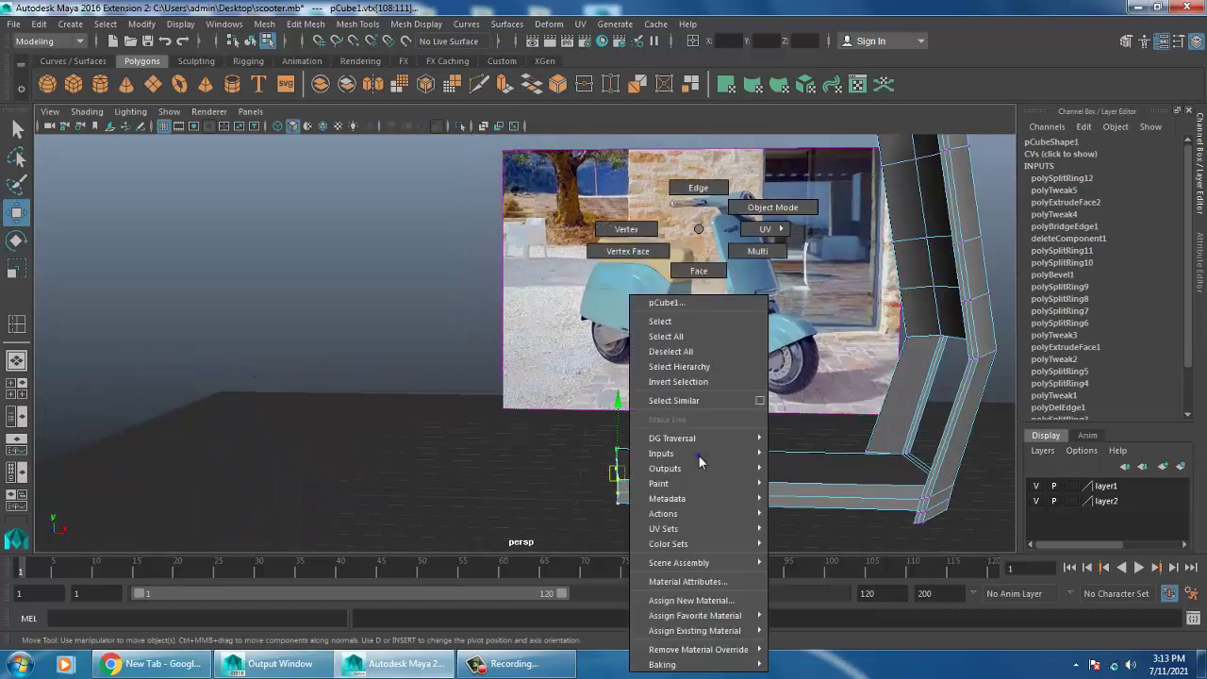
Step: Switch to face mode and select the footboard's front end face
right_click_drag(698, 472, 695, 270)
mouse_move(695, 270)
left_mouse_down("alt")
mouse_move(650, 488)
mouse_move(673, 500)
mouse_move(797, 490)
left_mouse_up("alt")
left_click(651, 488)
left_click(645, 472)
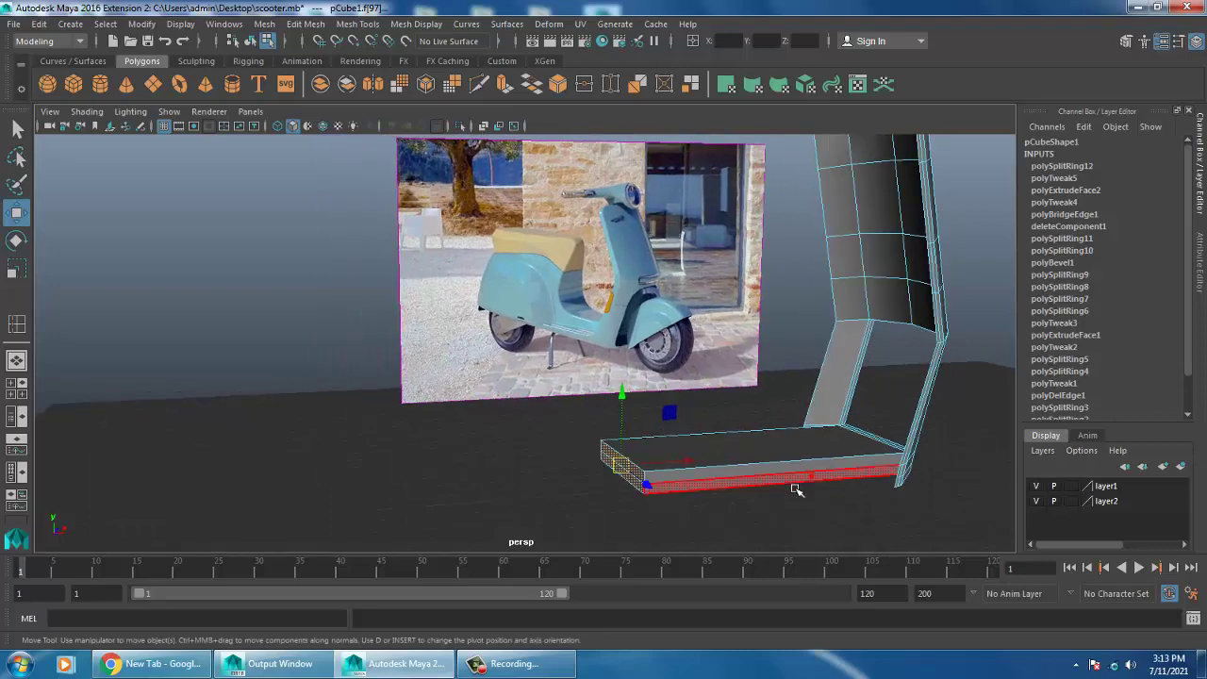
Step: Extrude the footboard's end face, shift it left and tilt it to follow the wheel
key("space")
key("space")
scroll(558, 439, "up", 2)
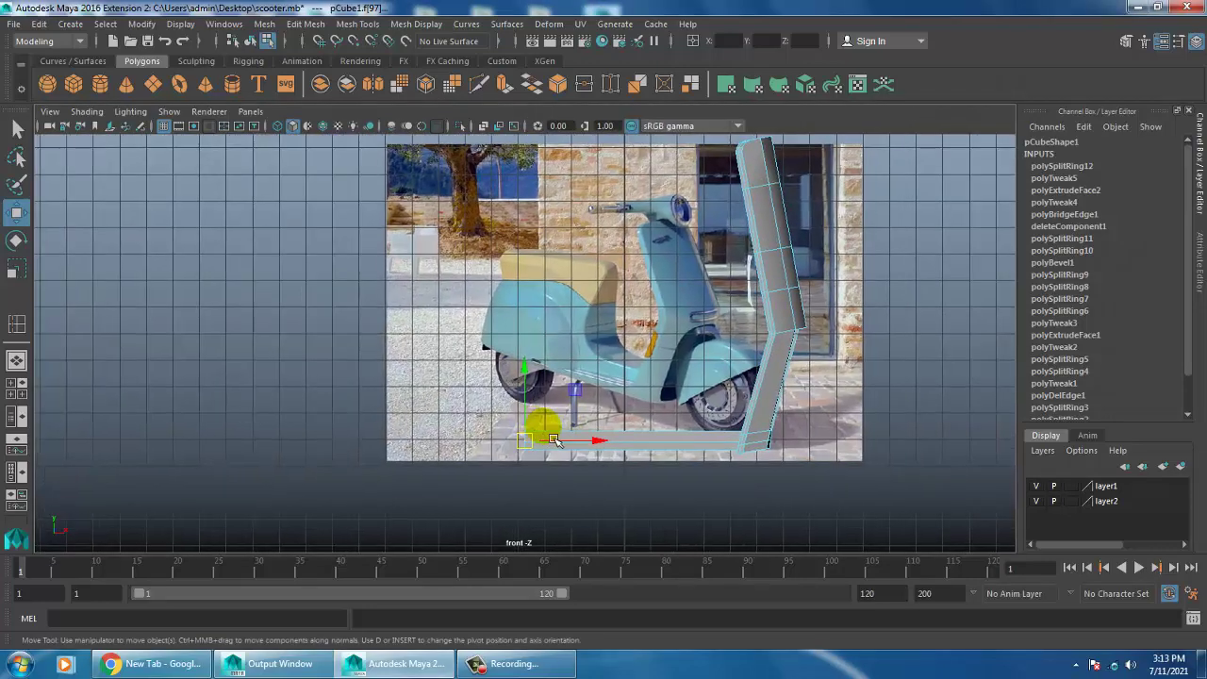
scroll(558, 438, "up", 1)
left_click(314, 28)
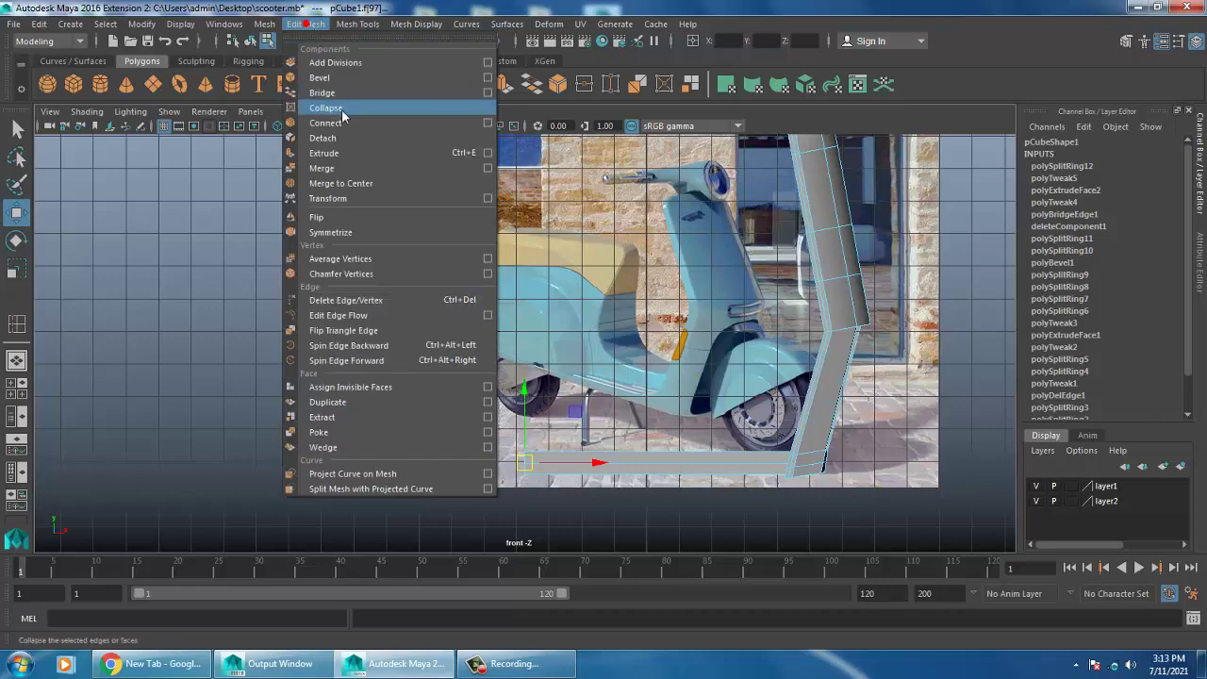
left_click(364, 155)
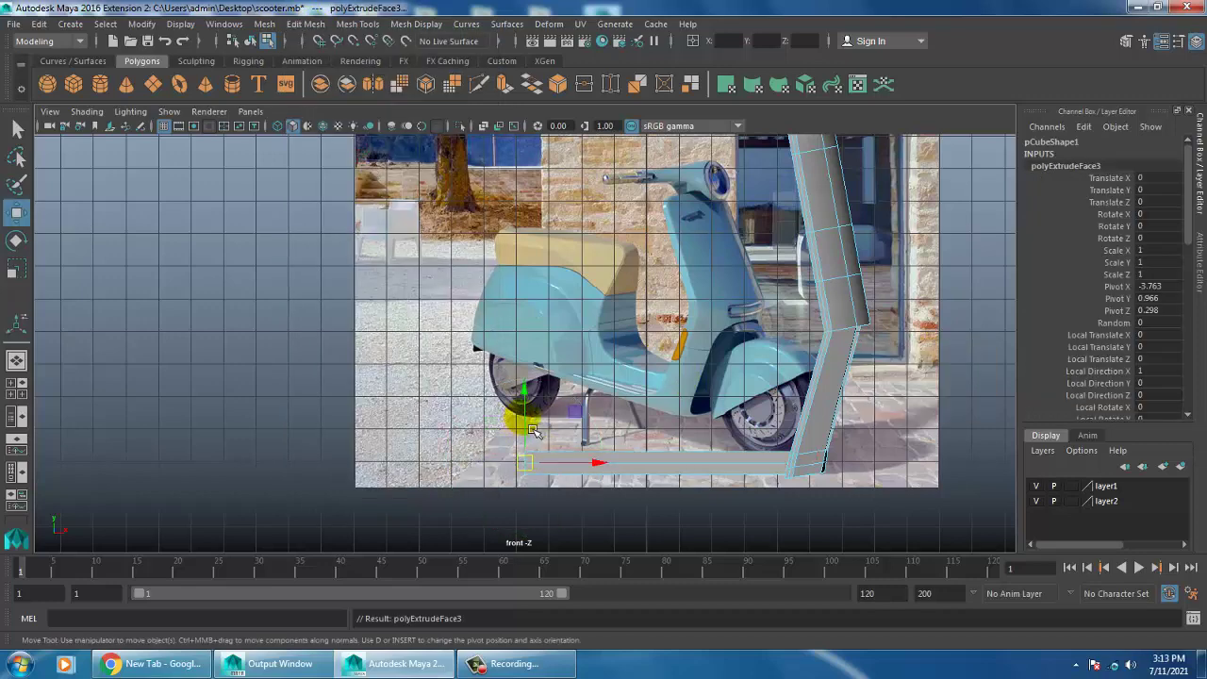
left_click(574, 466)
key("ctrl+z")
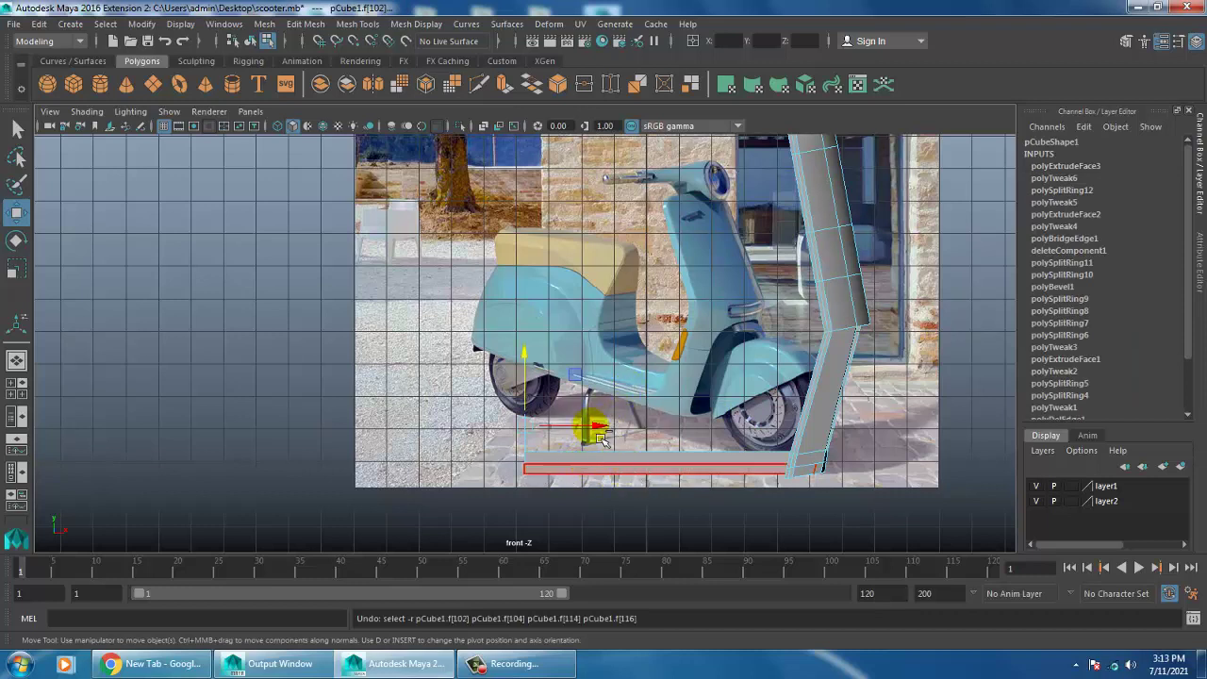
key("ctrl+z")
mouse_move(588, 447)
left_mouse_down()
mouse_move(531, 448)
mouse_move(566, 443)
mouse_move(579, 397)
left_mouse_up()
key("e")
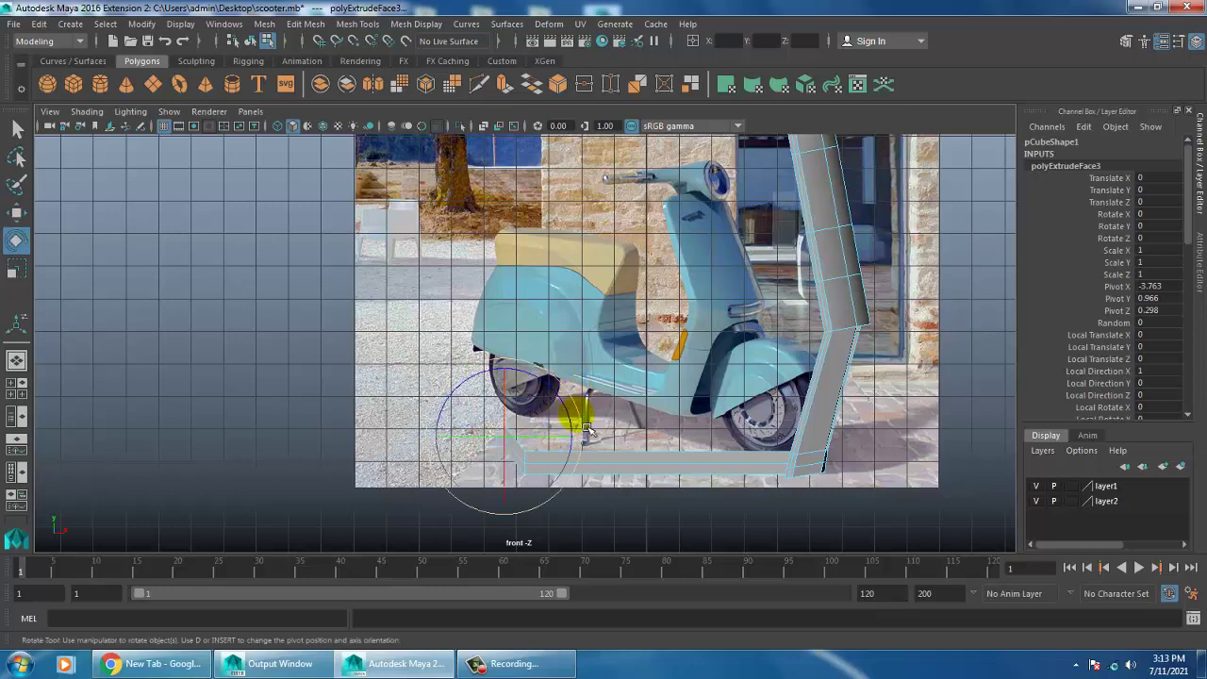
left_click_drag(578, 425, 596, 474)
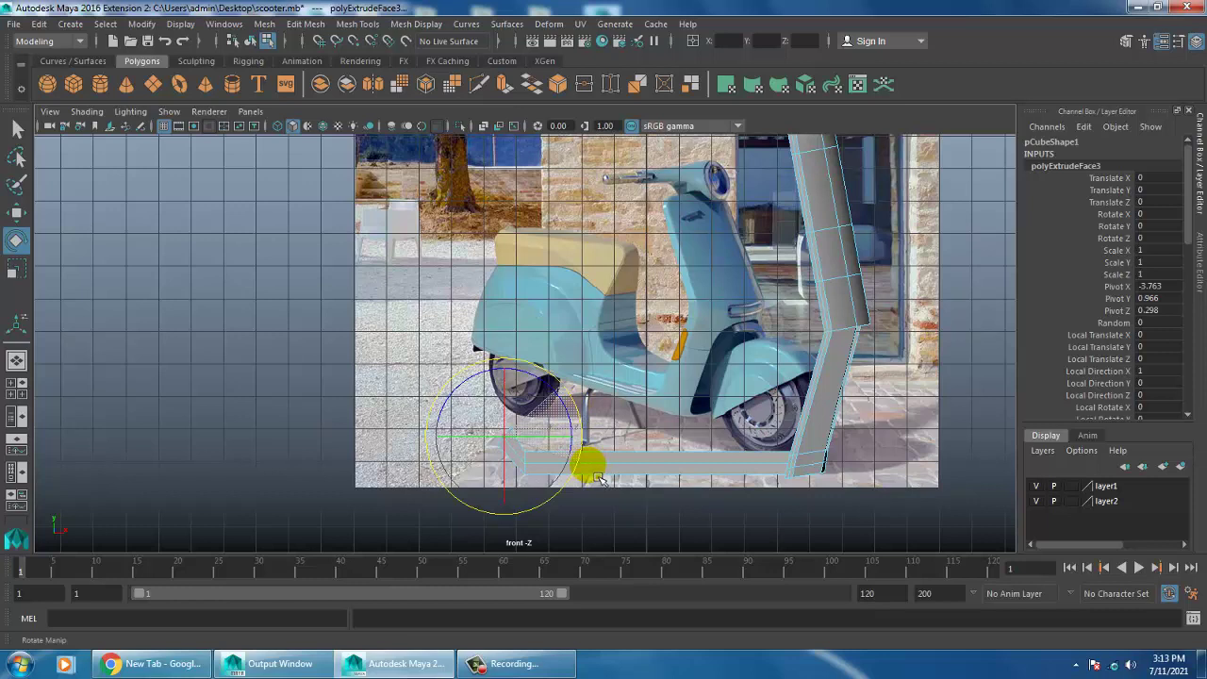
key("w")
Step: Extrude the end face again, moving it up and rotating it along the rear wheel's curve
key("ctrl+e")
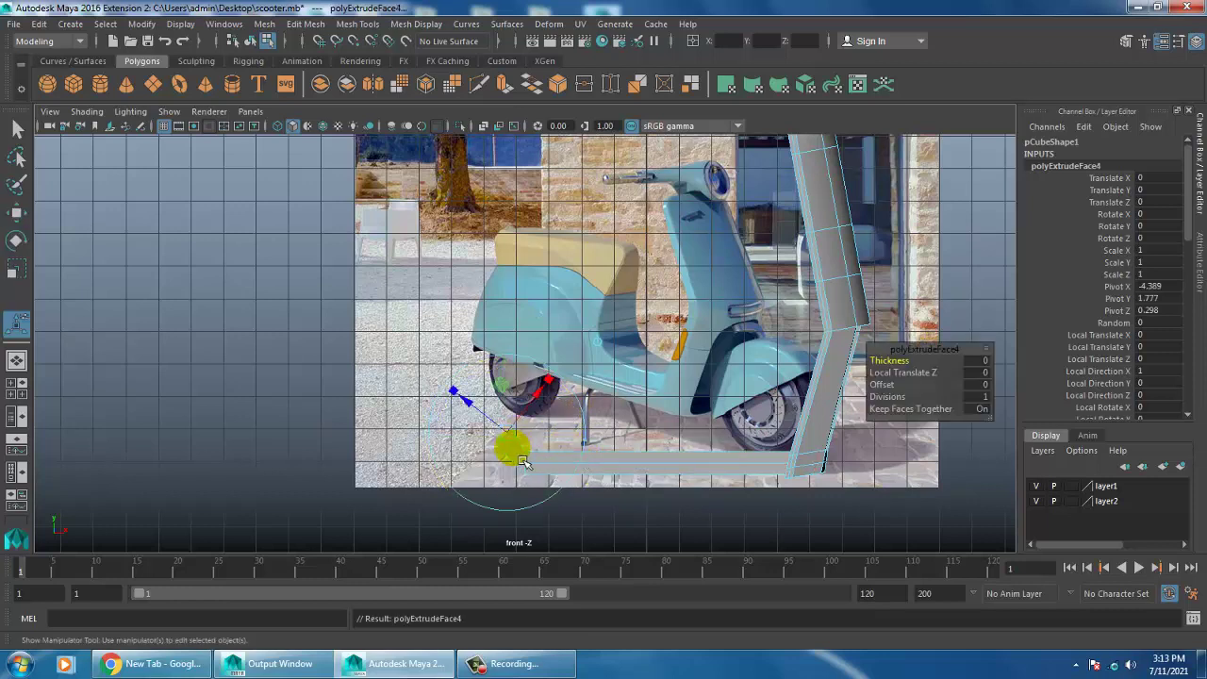
key("w")
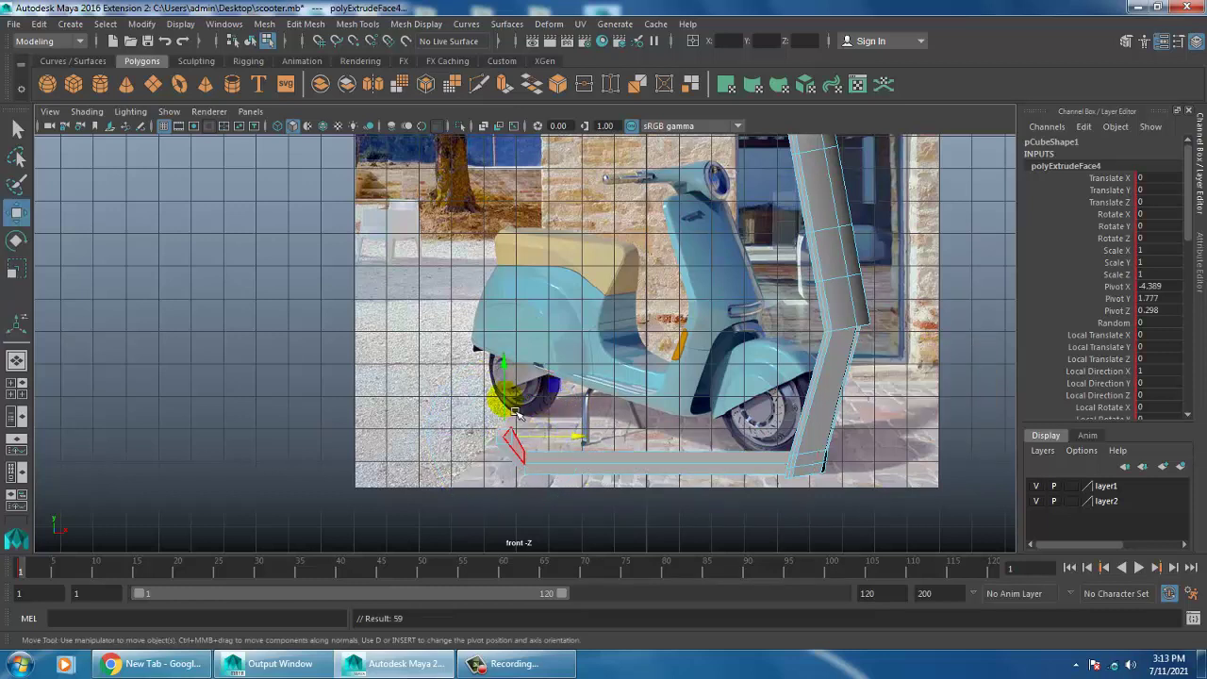
left_click_drag(507, 332, 533, 398)
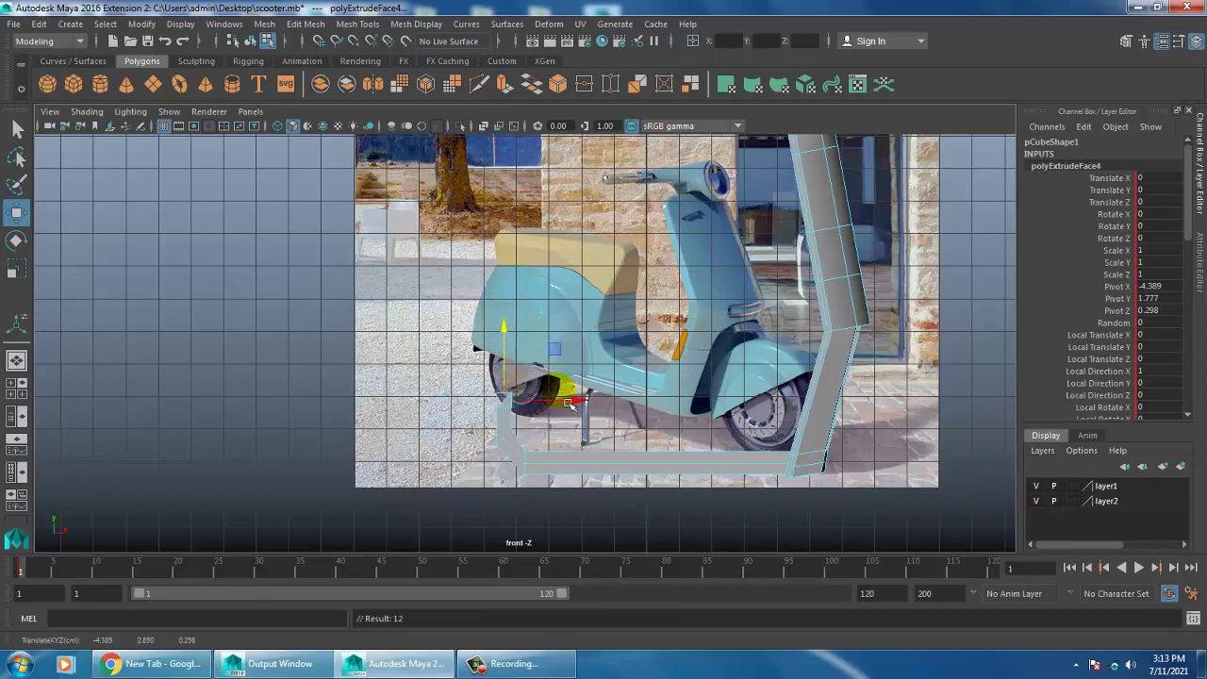
key("e")
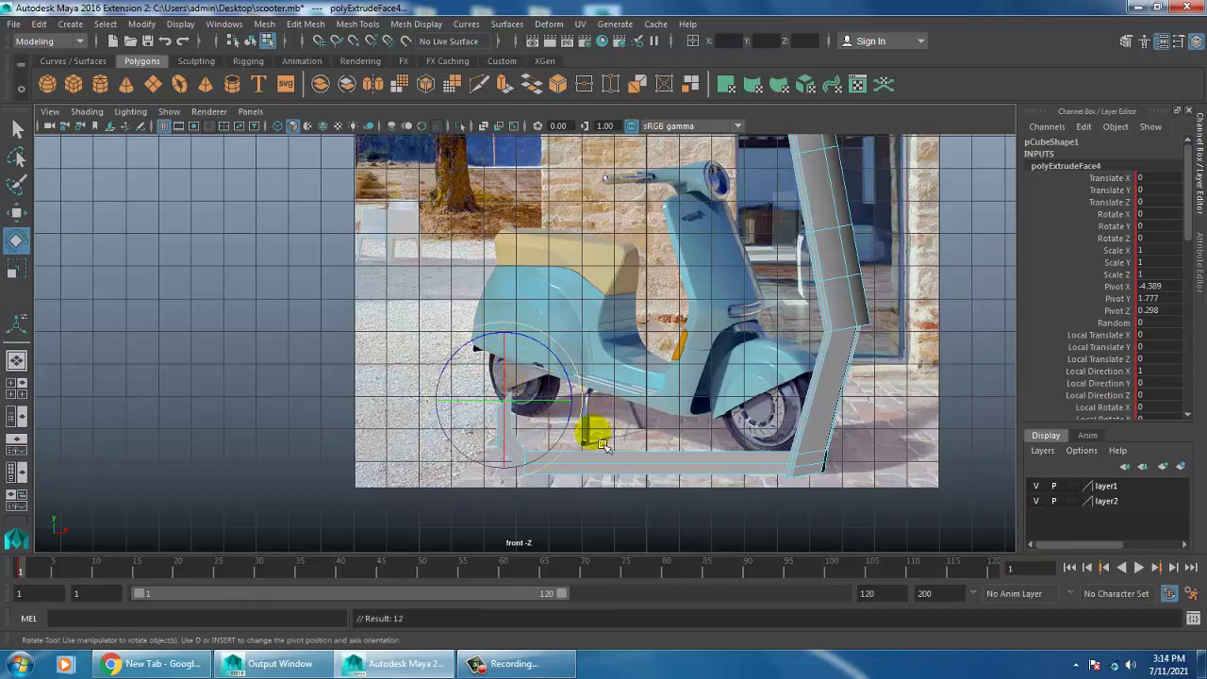
left_click_drag(604, 445, 591, 456)
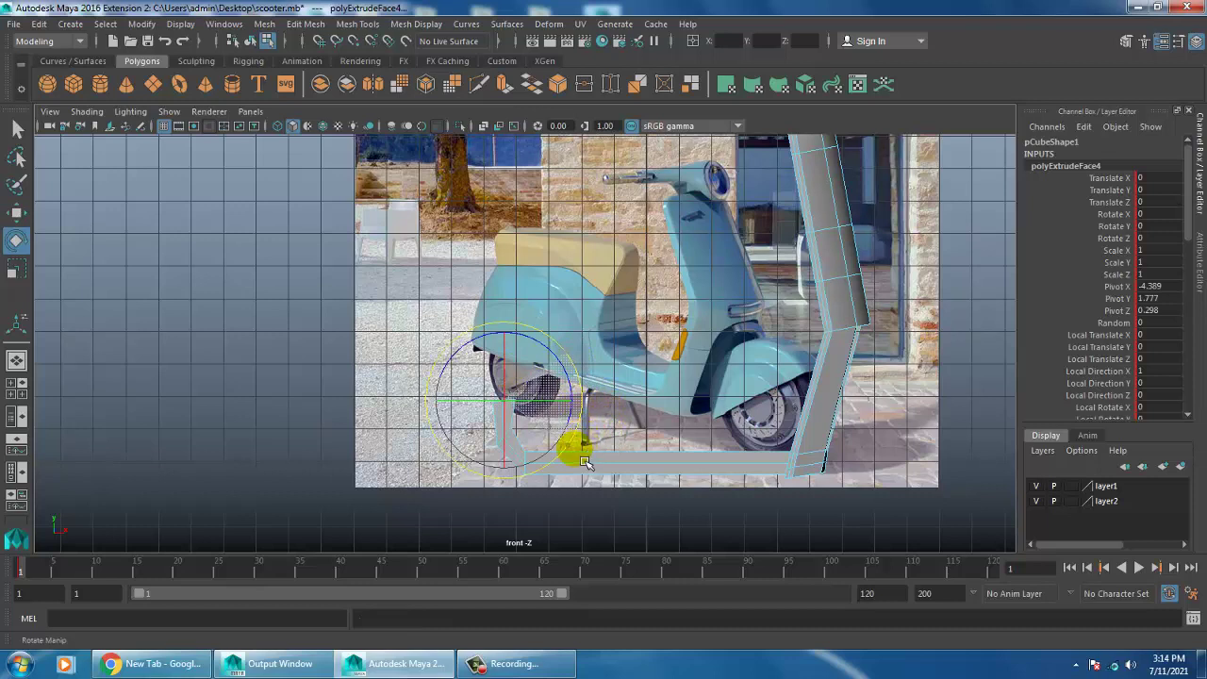
left_click_drag(585, 464, 566, 453)
Step: Extrude the end face once more, raise it, tilt it and shift it right
key("ctrl+e")
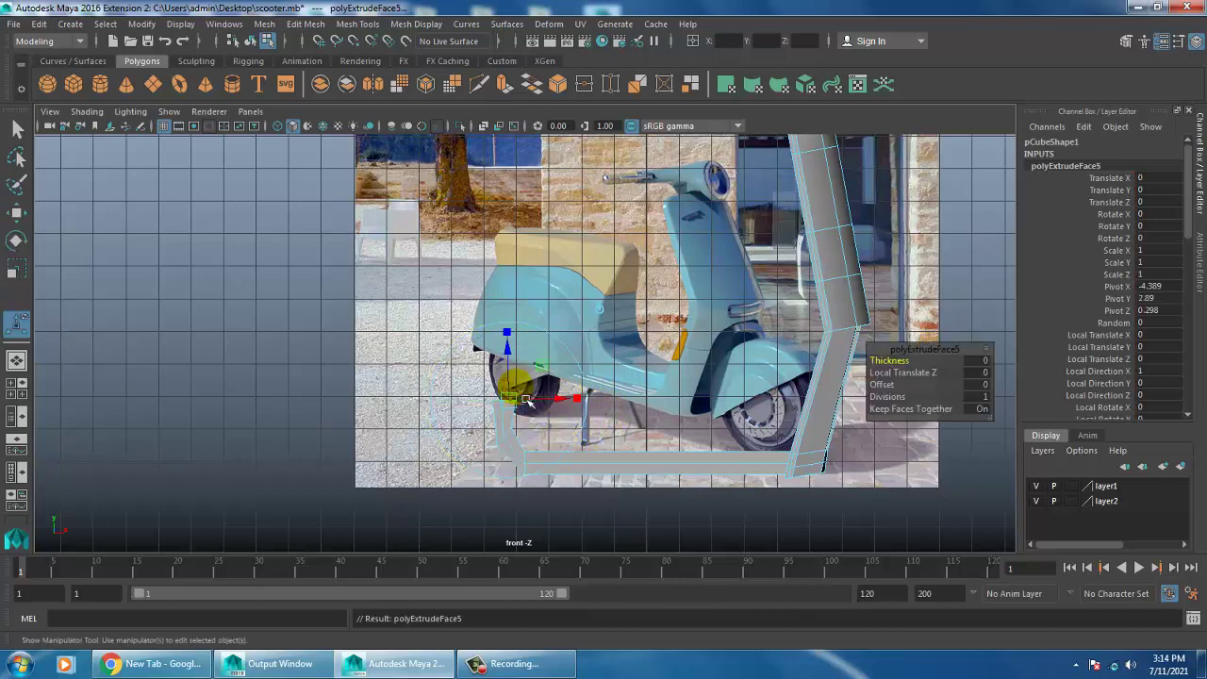
key("w")
middle_click_drag(525, 305, 526, 281)
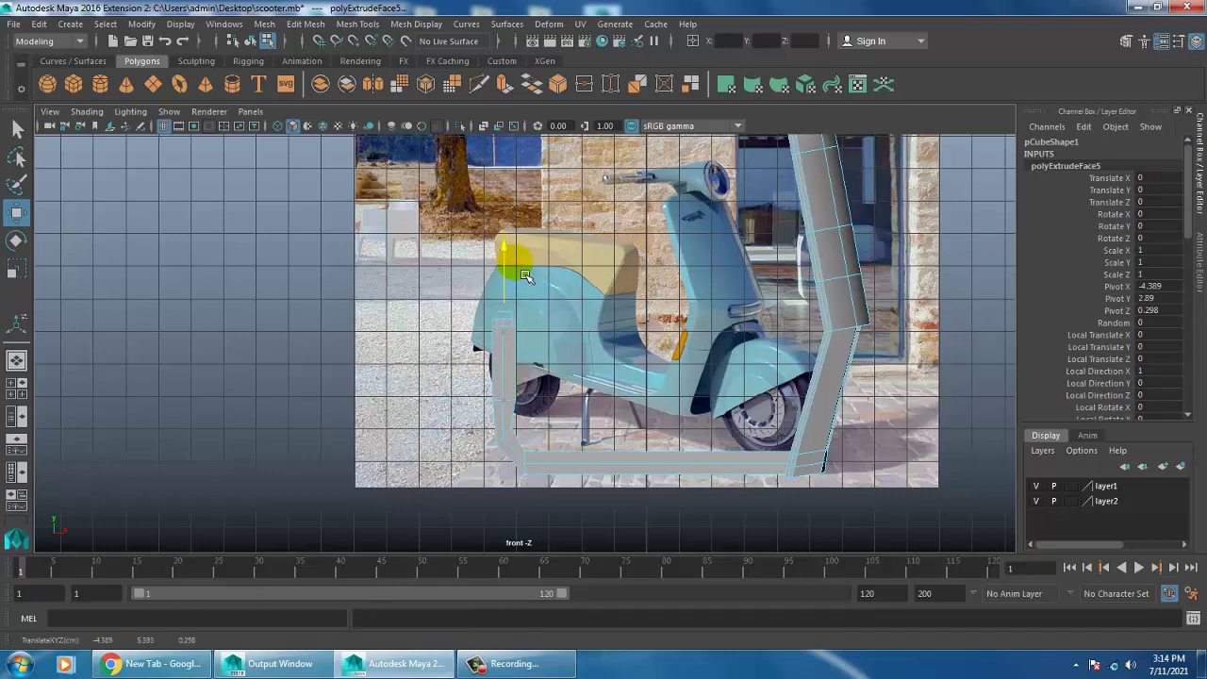
key("e")
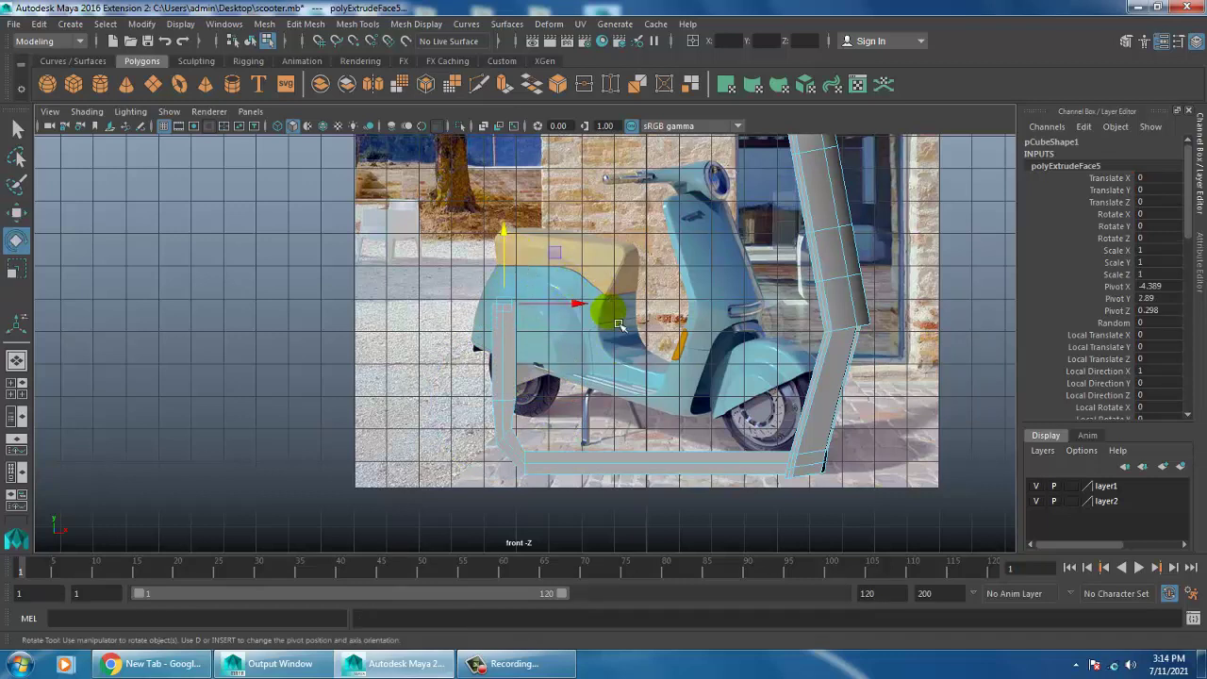
left_click_drag(592, 300, 607, 386)
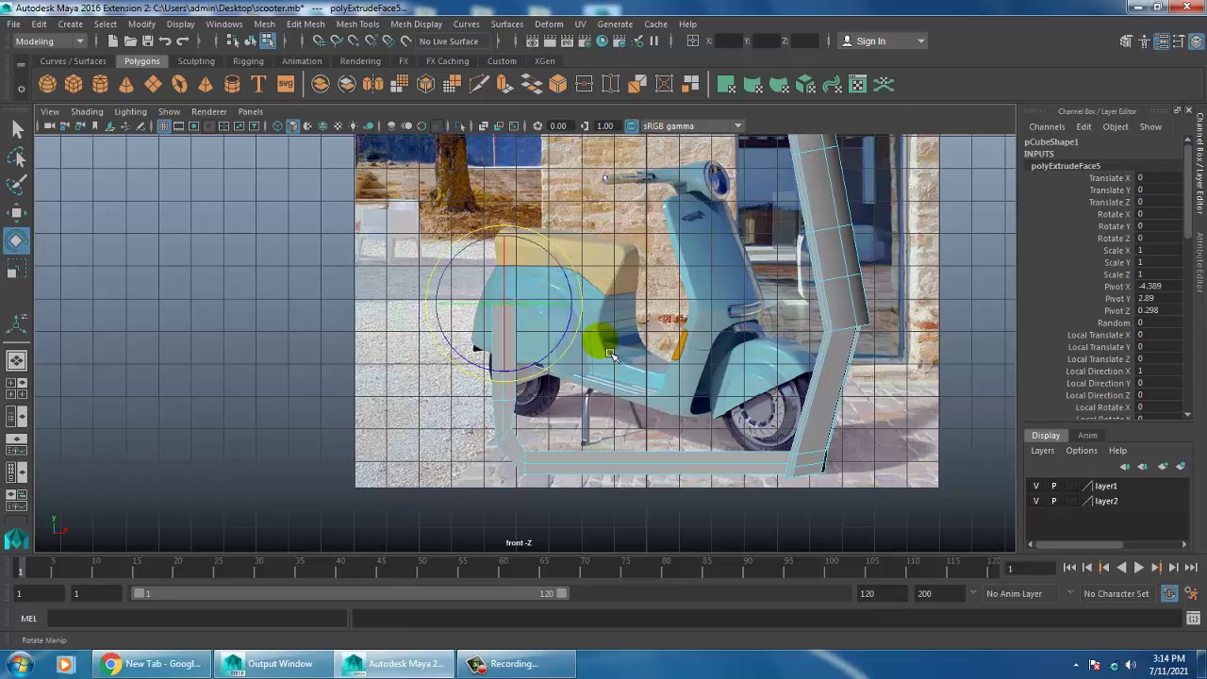
key("w")
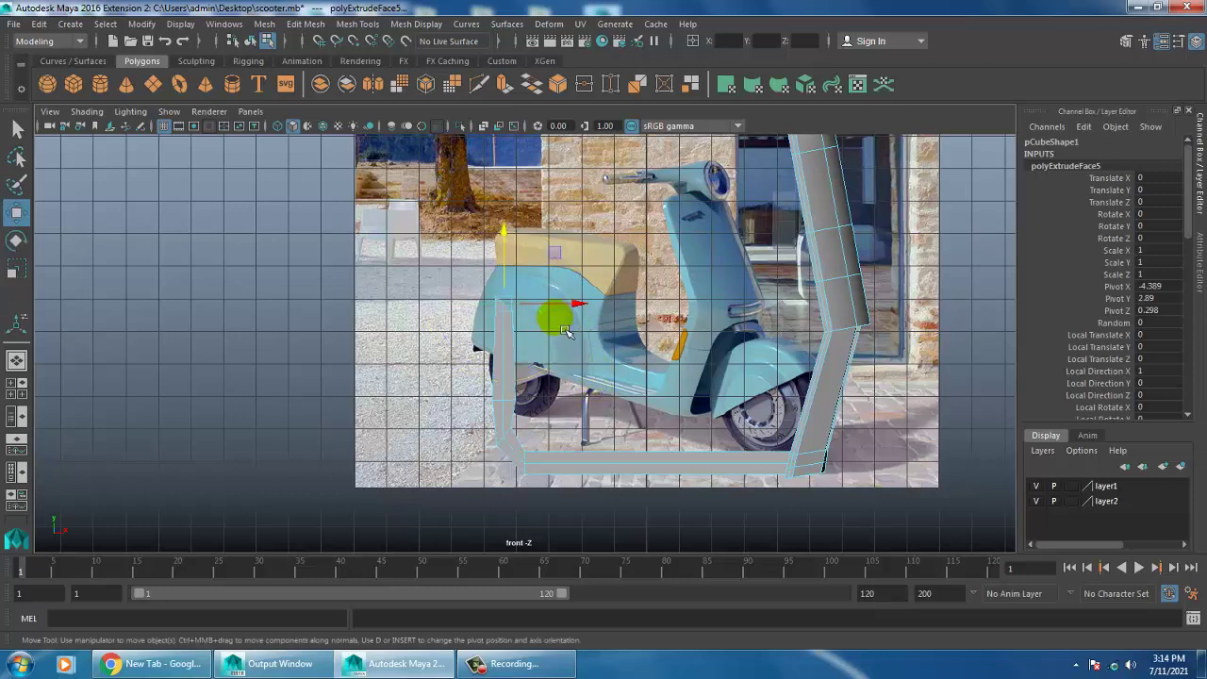
left_click_drag(585, 321, 594, 321)
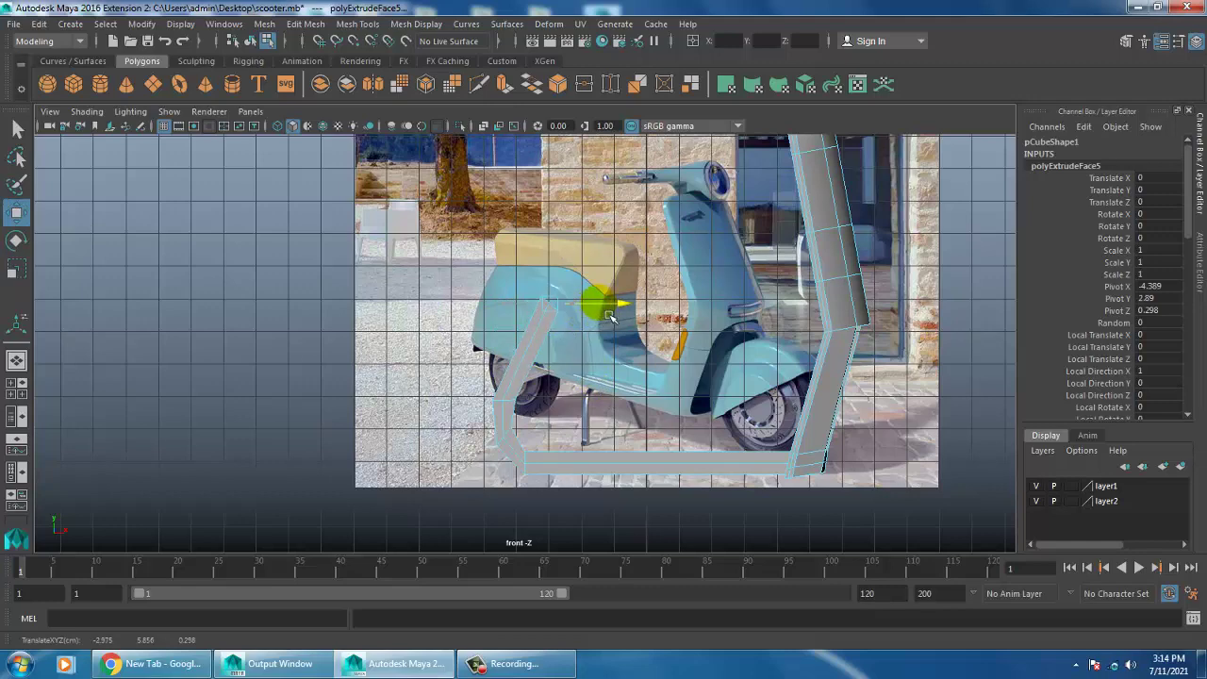
Step: Move the strip's end further up and nudge it slightly right toward the seat
right_click_drag(610, 317, 638, 380, "alt")
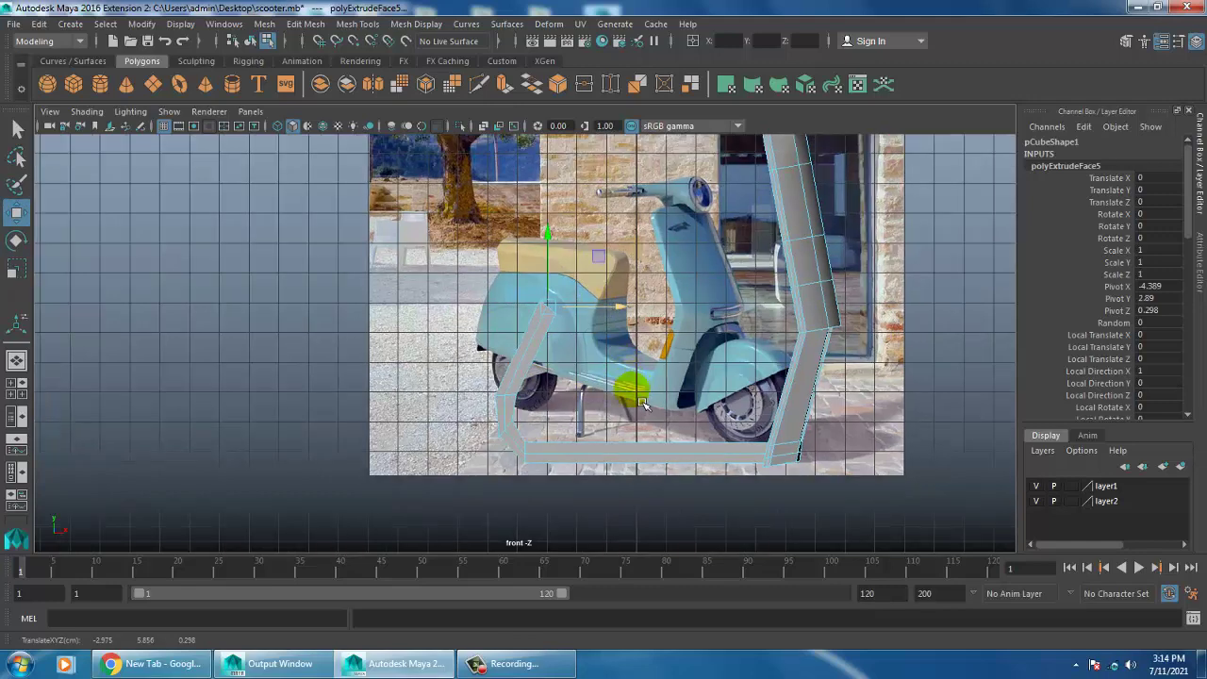
middle_click_drag(641, 404, 635, 346, "alt")
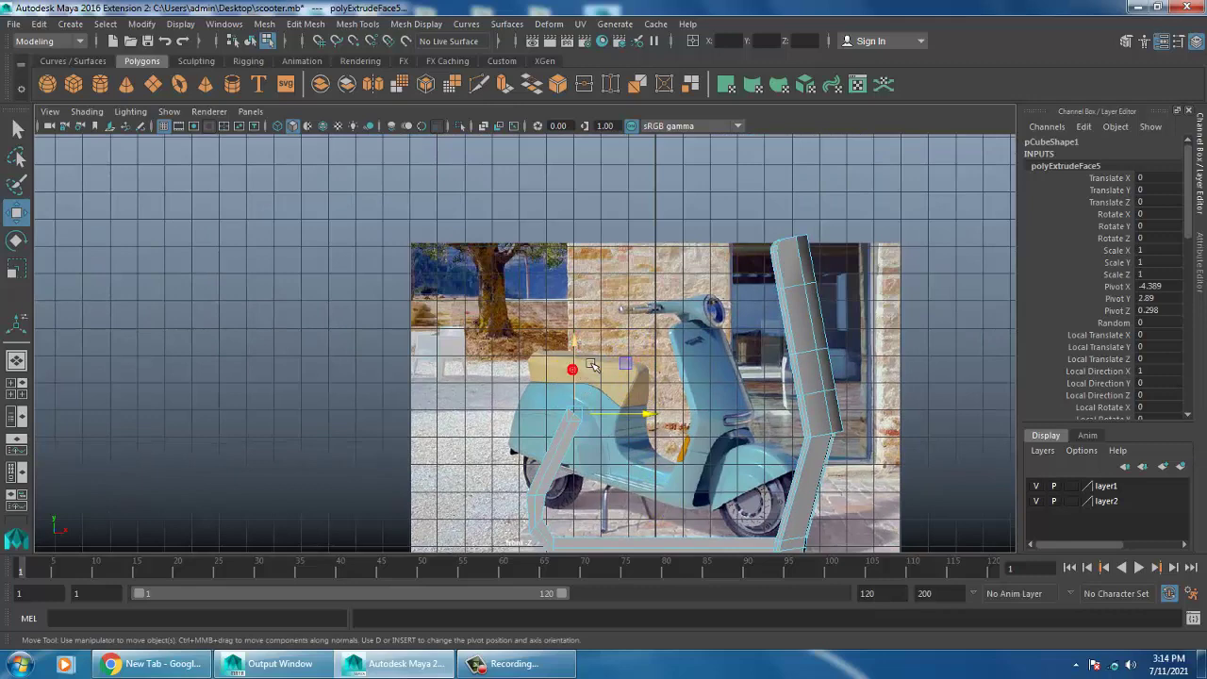
left_click_drag(593, 365, 594, 352)
middle_click_drag(594, 351, 604, 296, "alt")
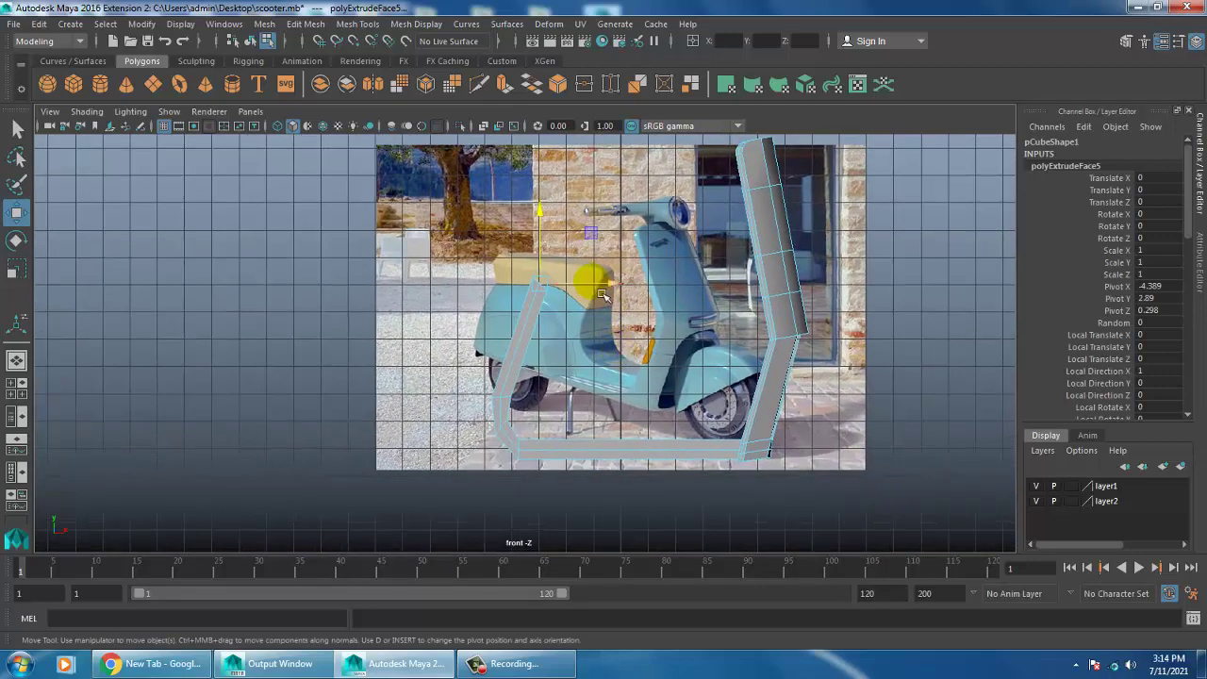
left_click_drag(611, 295, 613, 296)
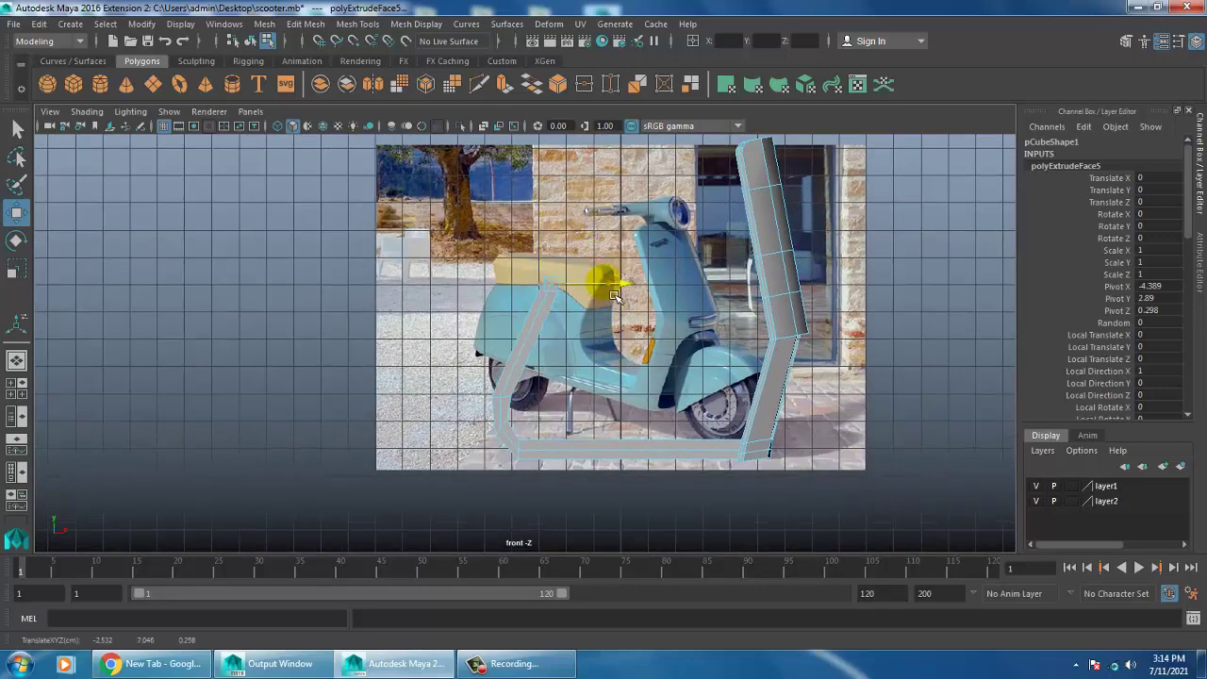
scroll(604, 353, "up", 2)
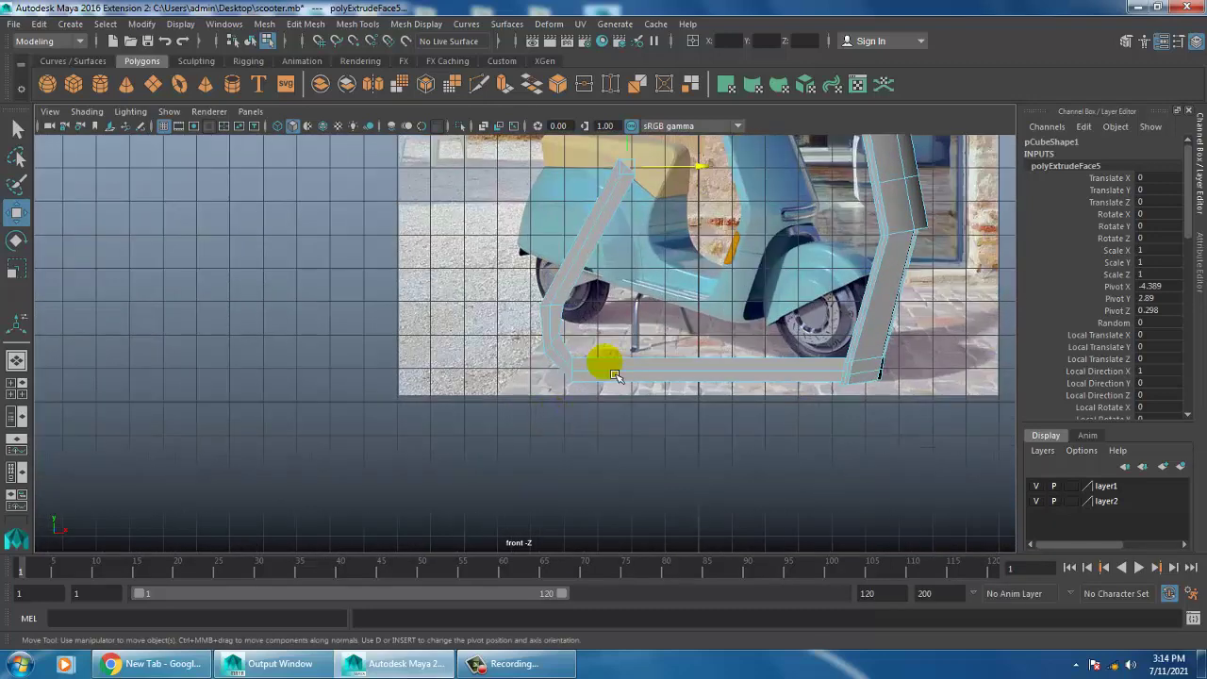
scroll(597, 349, "up", 1)
scroll(597, 349, "up", 1)
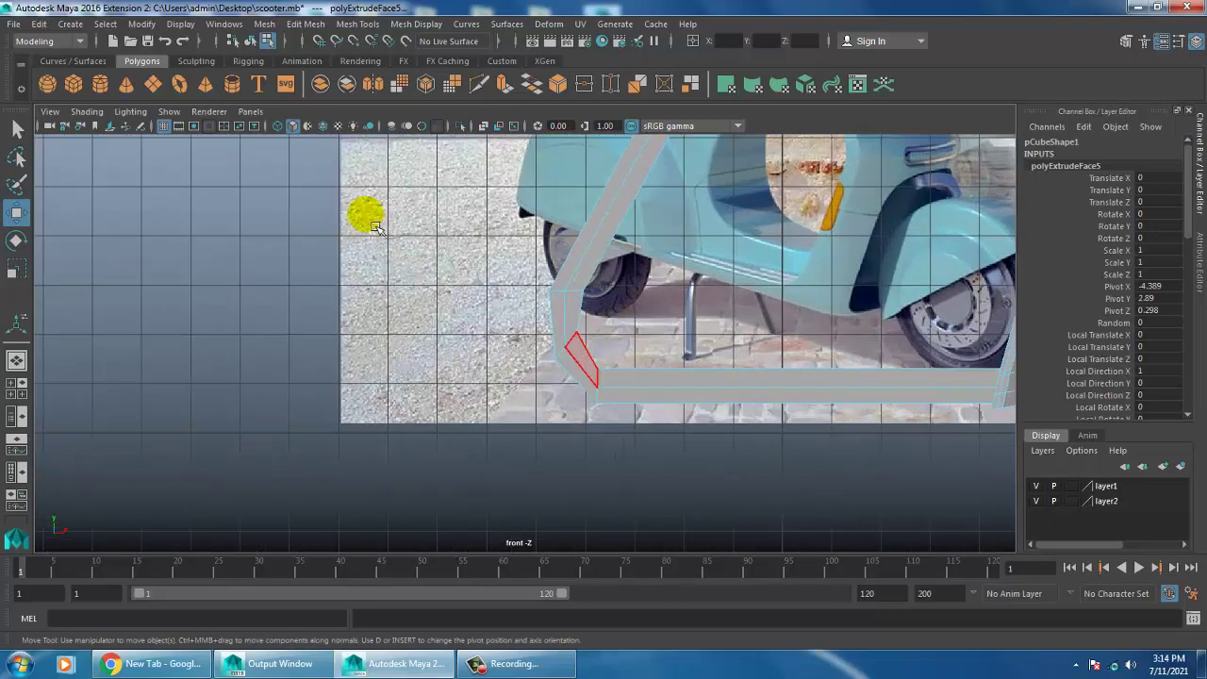
Step: Select the vertices at the bend where the strip leaves the footboard and rotate them
right_click(579, 326)
left_click(512, 261)
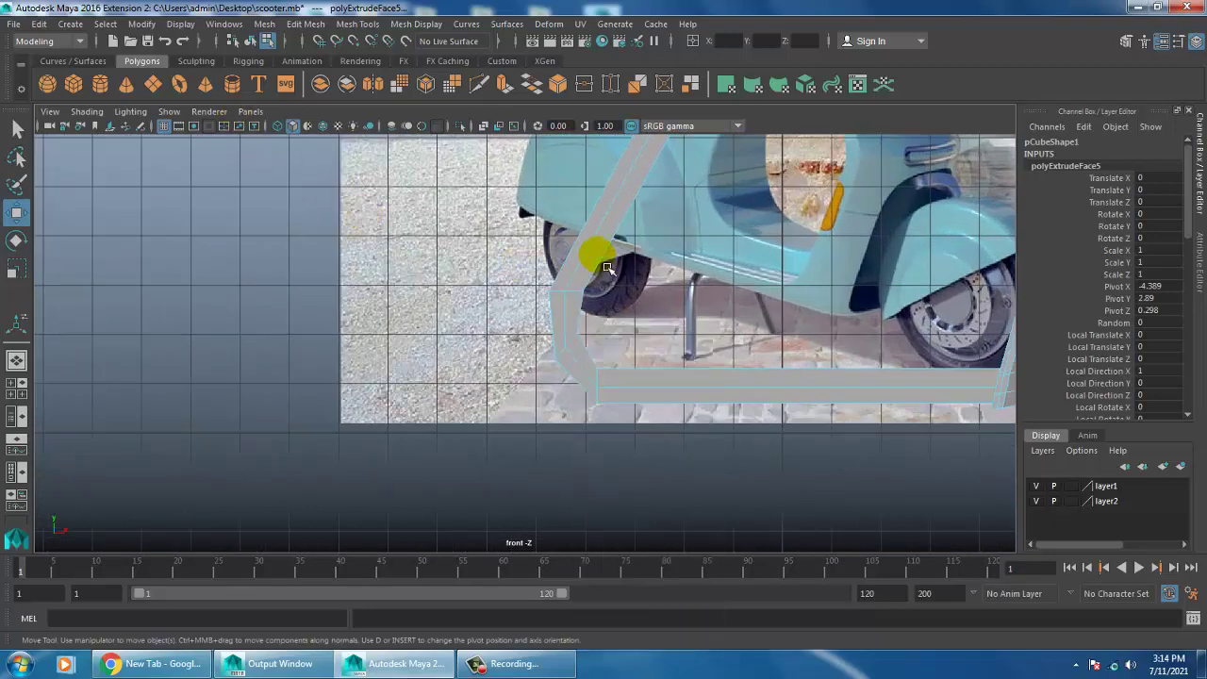
right_click_drag(540, 269, 453, 224)
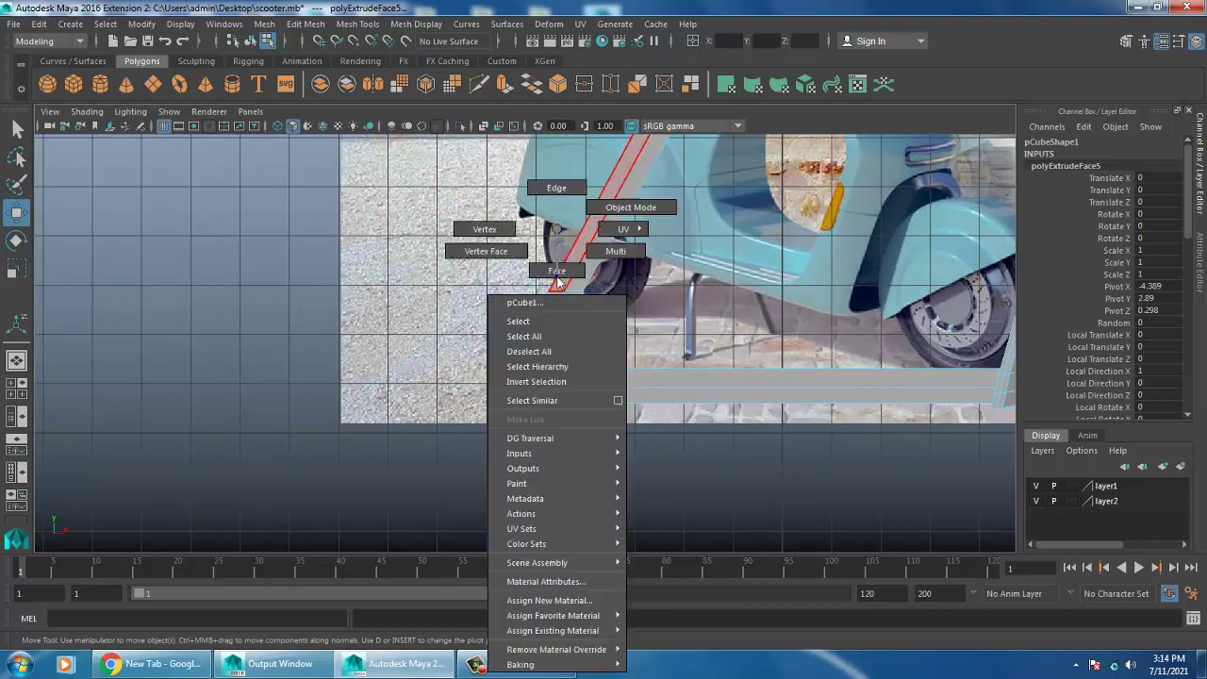
left_click(600, 376)
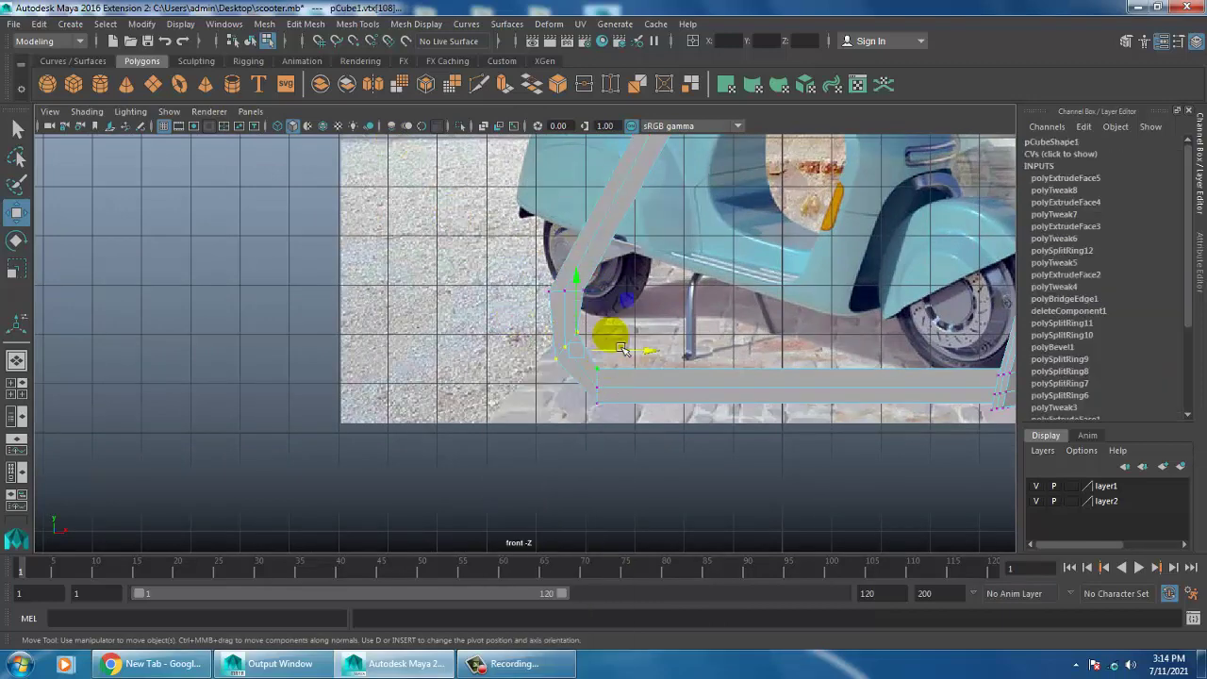
key("e")
left_click(604, 337)
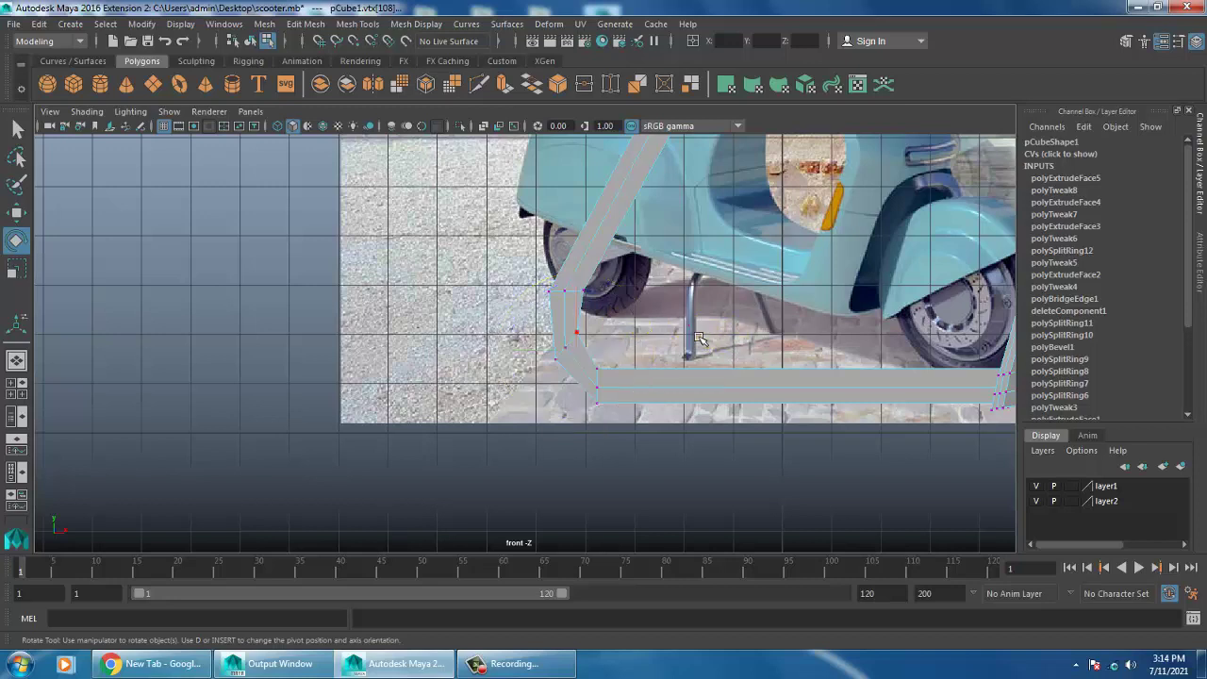
left_click_drag(540, 371, 629, 321)
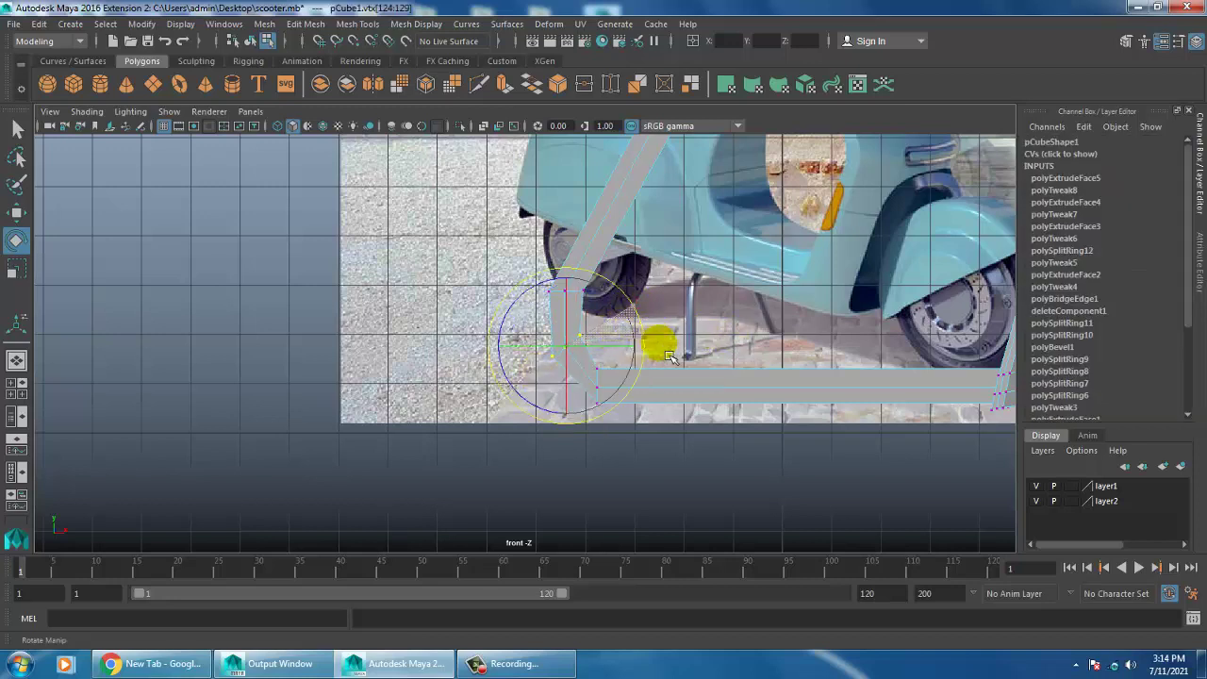
scroll(703, 352, "down", 4)
scroll(679, 344, "up", 2)
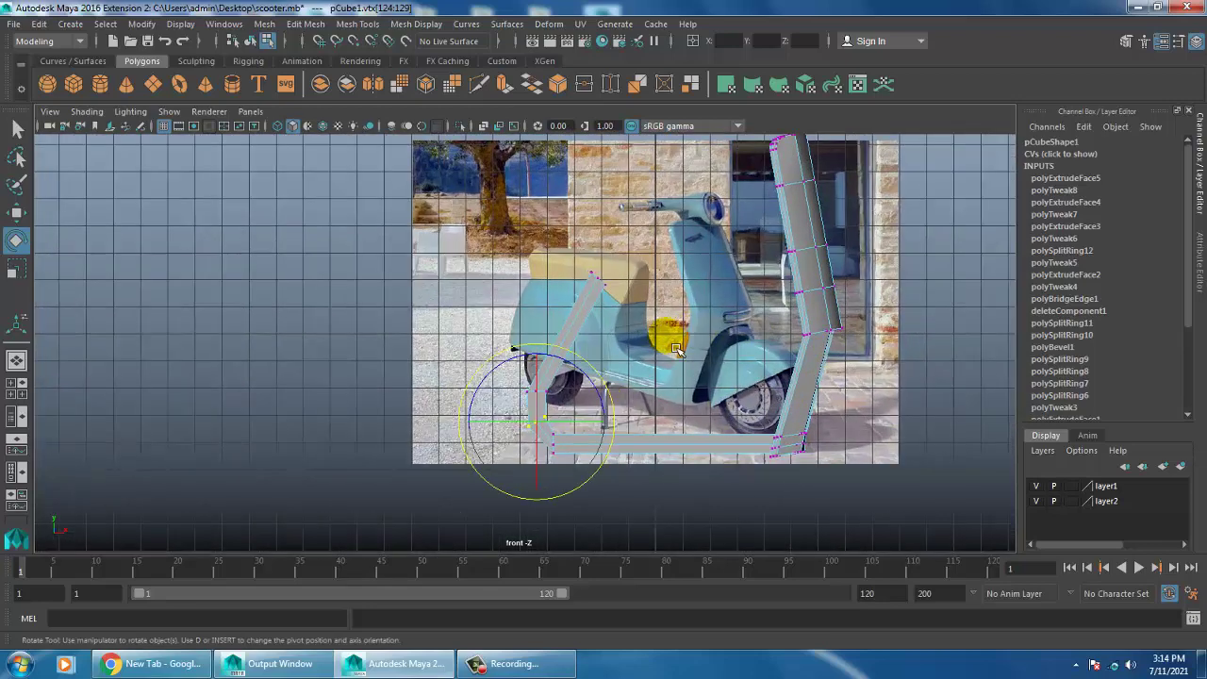
scroll(670, 347, "up", 1)
middle_click_drag(672, 348, 665, 347, "alt")
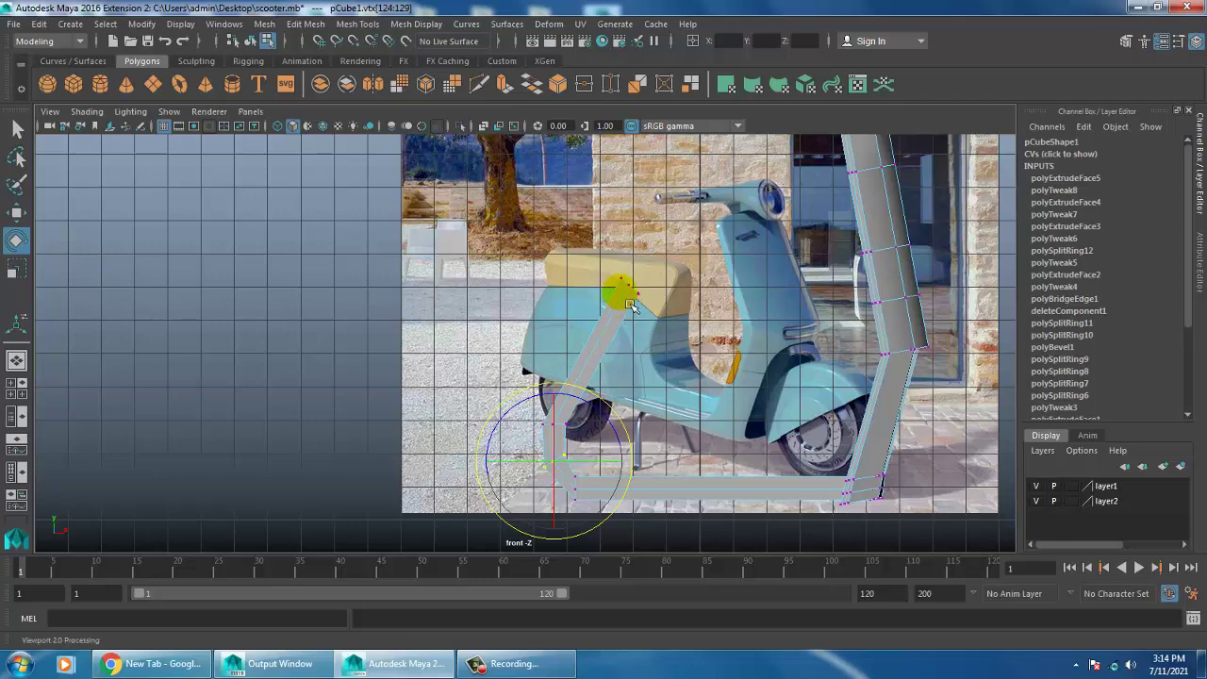
Step: Taper the strip's top end by scaling its vertices along one axis
right_click_drag(622, 306, 625, 276)
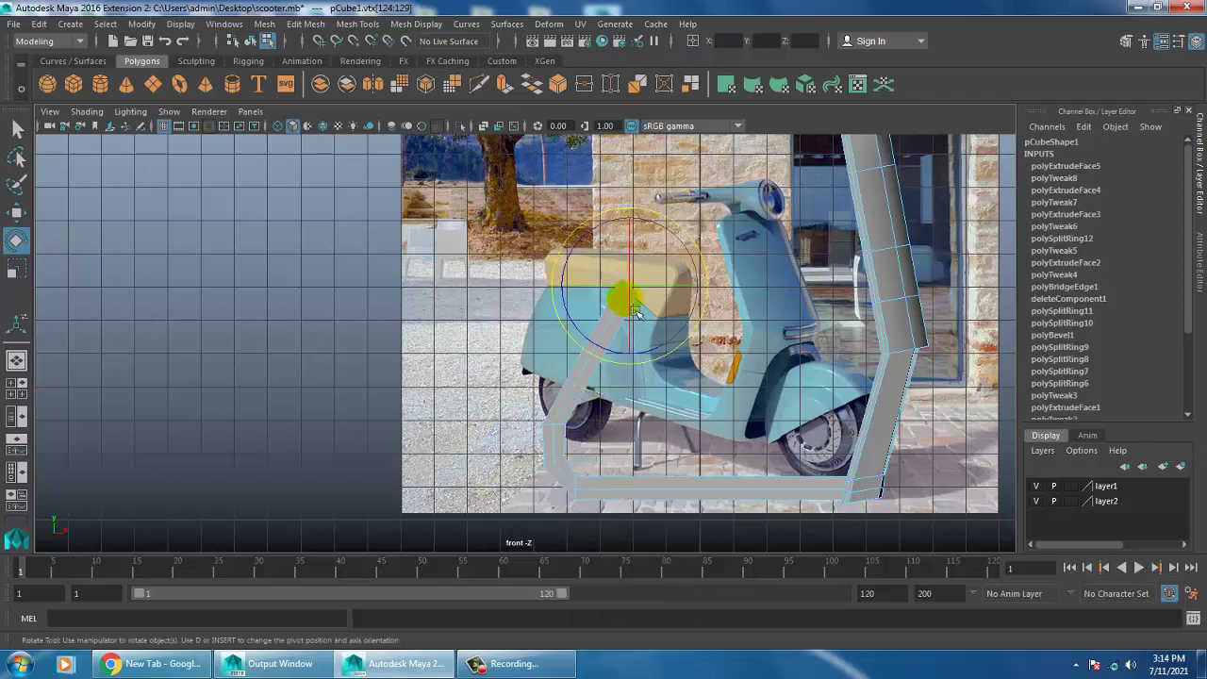
key("space")
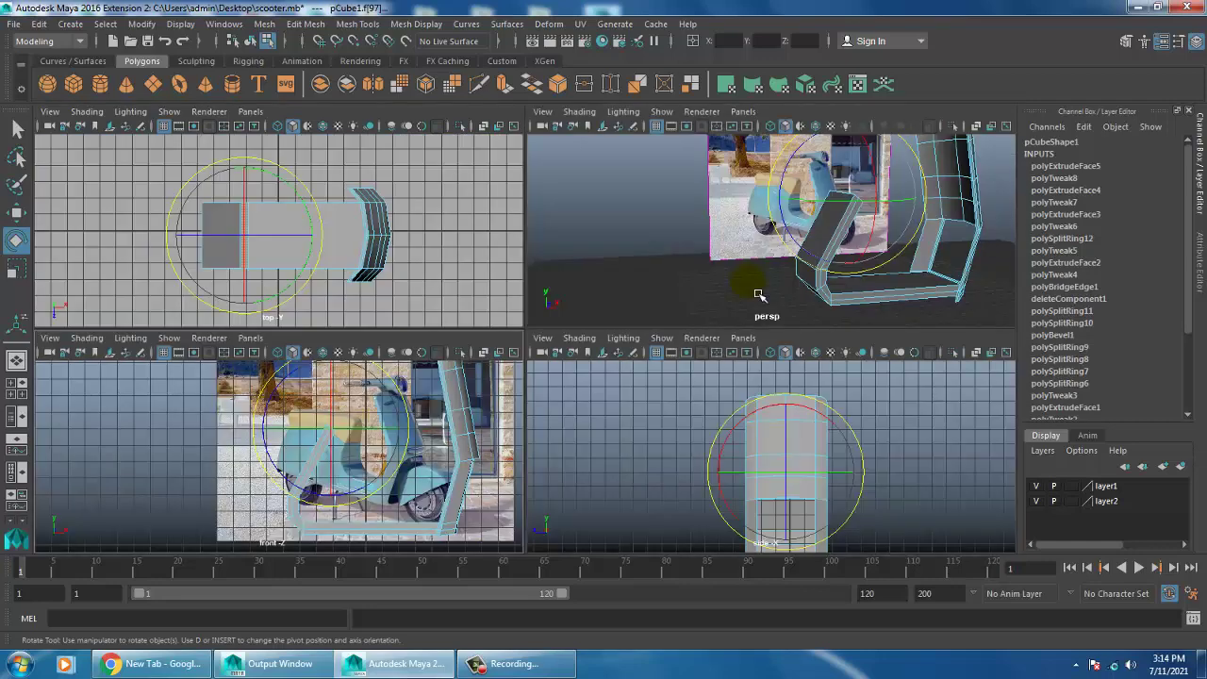
mouse_move(830, 322)
left_mouse_down("alt")
mouse_move(768, 270)
mouse_move(808, 270)
mouse_move(808, 318)
mouse_move(907, 302)
left_mouse_up("alt")
scroll(849, 273, "up", 3)
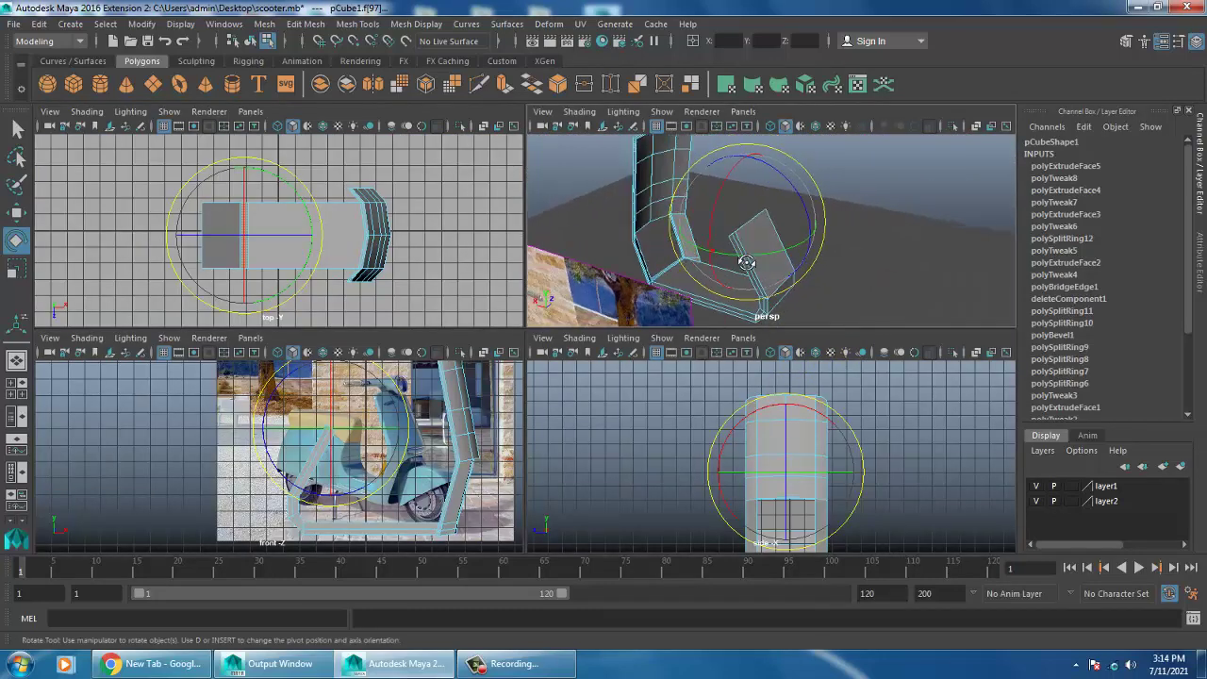
scroll(762, 229, "up", 2)
right_click_drag(714, 232, 675, 267)
scroll(676, 266, "down", 3)
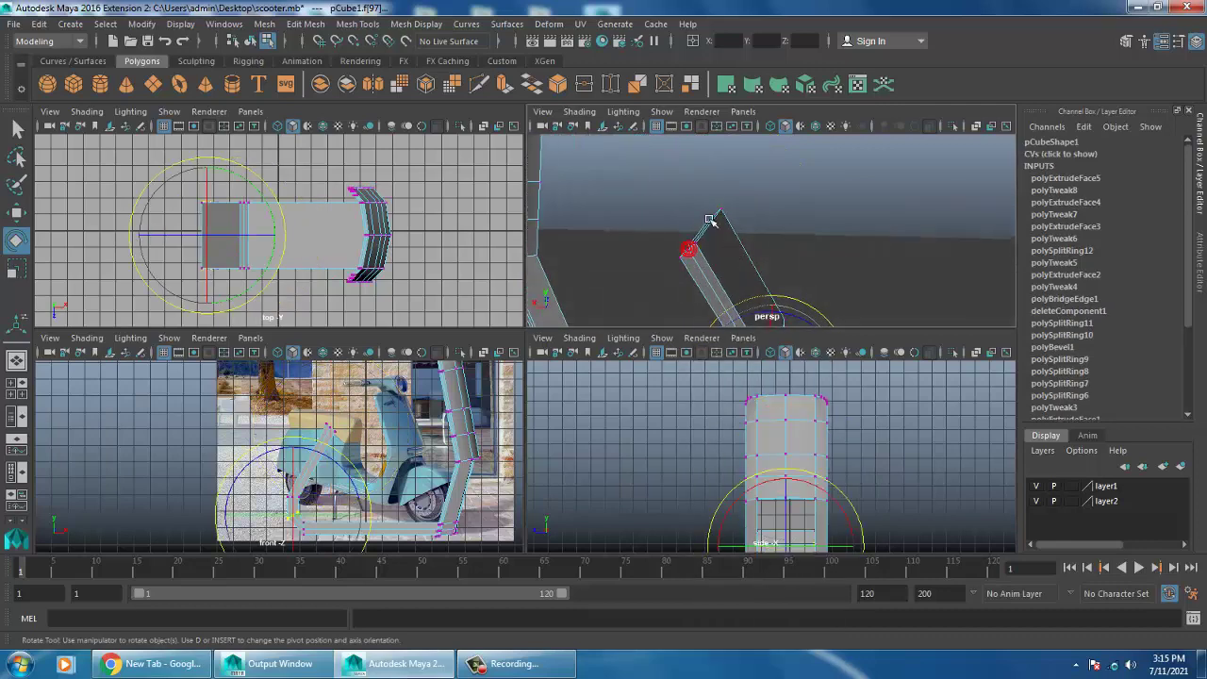
key("f")
mouse_move(773, 288)
left_mouse_down()
mouse_move(661, 297)
mouse_move(858, 270)
mouse_move(729, 251)
mouse_move(809, 270)
left_mouse_up()
key("r")
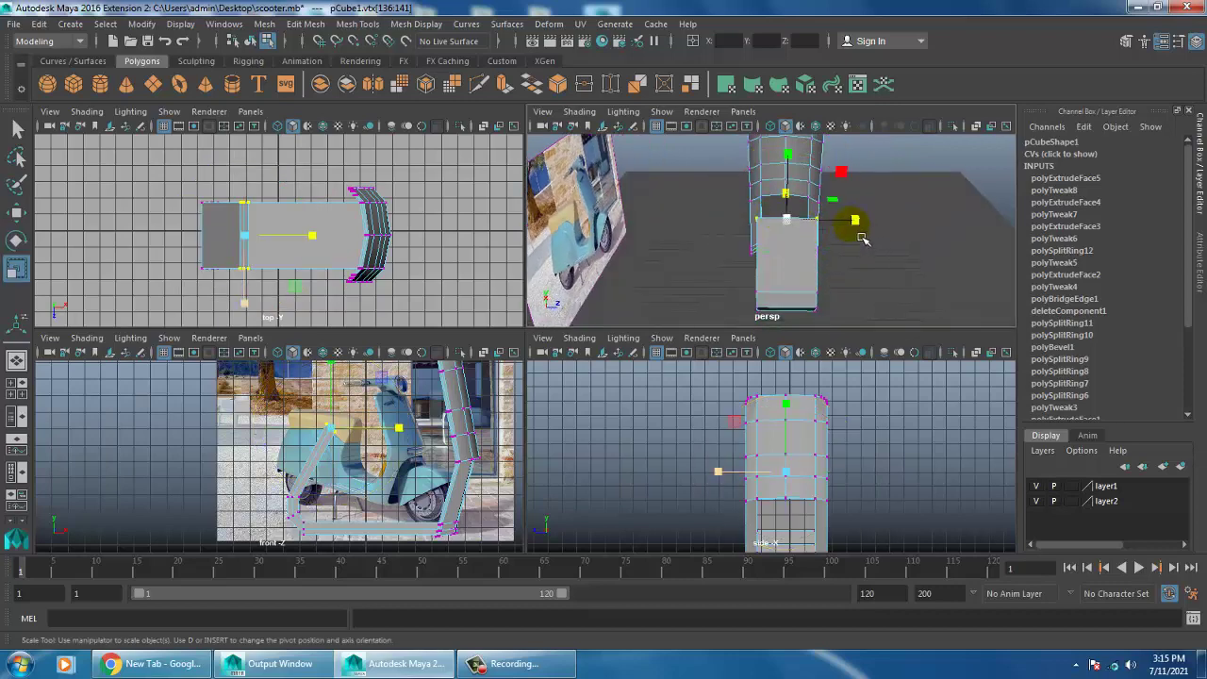
mouse_move(862, 238)
left_mouse_down()
mouse_move(854, 220)
mouse_move(873, 194)
mouse_move(749, 227)
mouse_move(726, 250)
mouse_move(802, 207)
mouse_move(849, 141)
left_mouse_up()
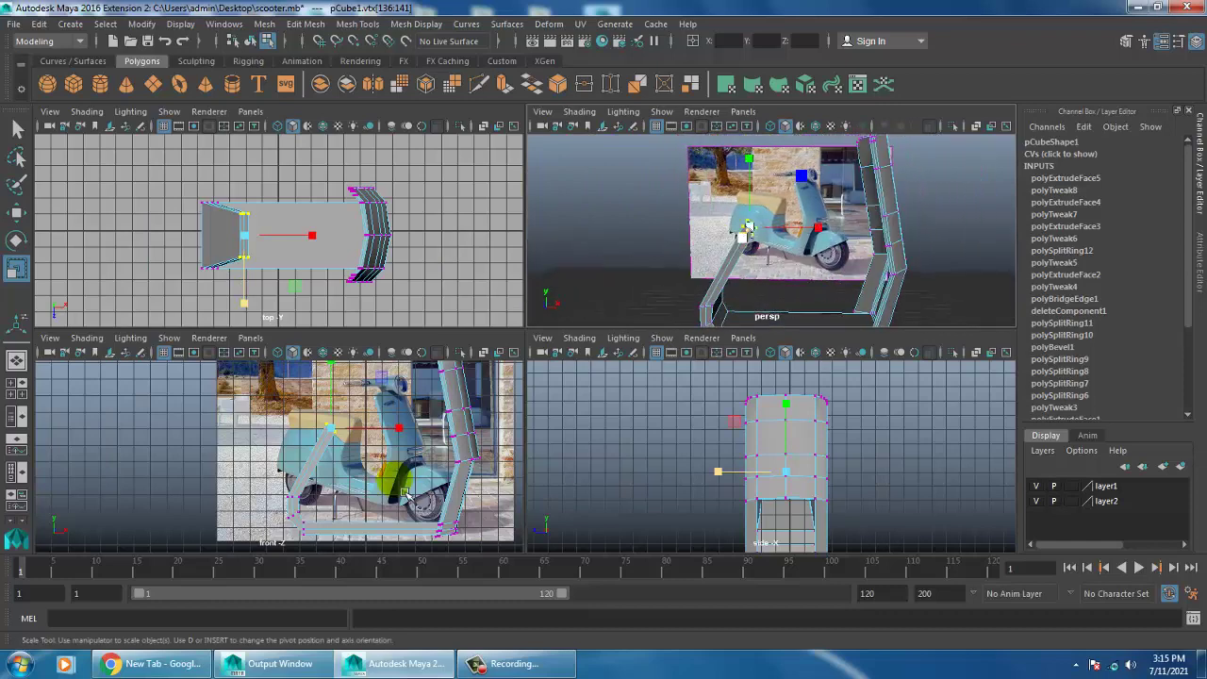
Step: Review the reshaped strip in the front and perspective views
key("space")
middle_click_drag(378, 471, 387, 480, "alt")
key("space")
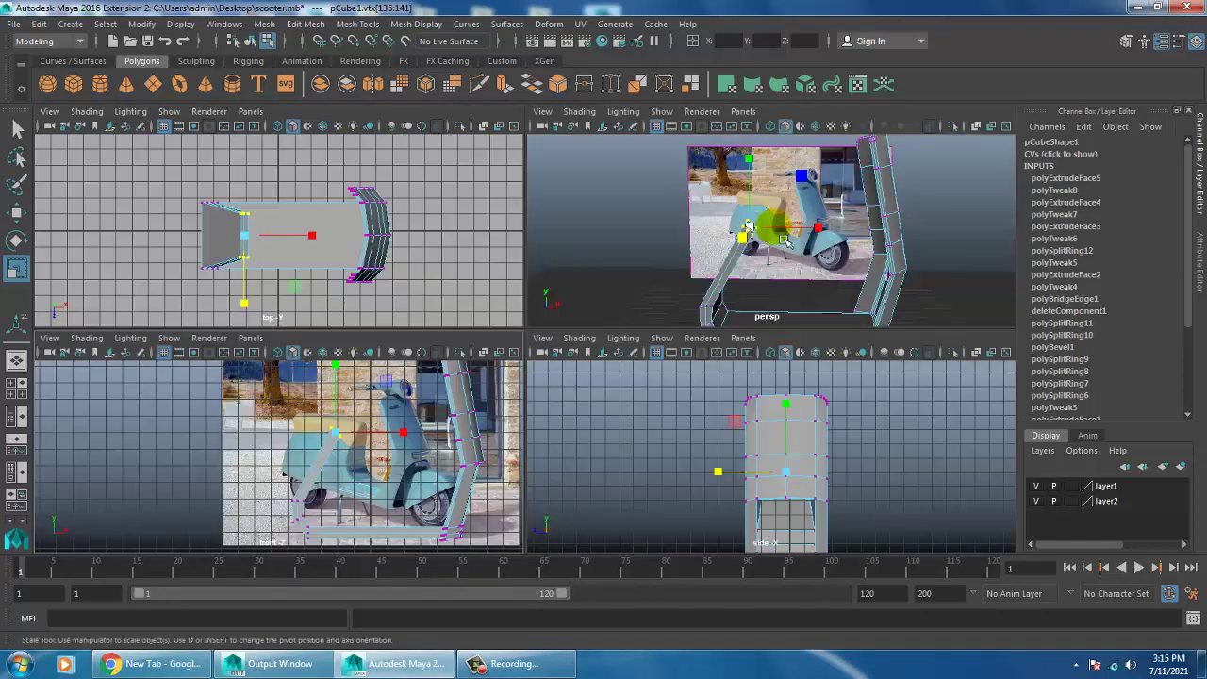
key("space")
left_click_drag(786, 242, 574, 229, "alt")
Step: Select the slanted end face of the rear strip, undoing an accidental scale
right_click_drag(573, 229, 582, 298)
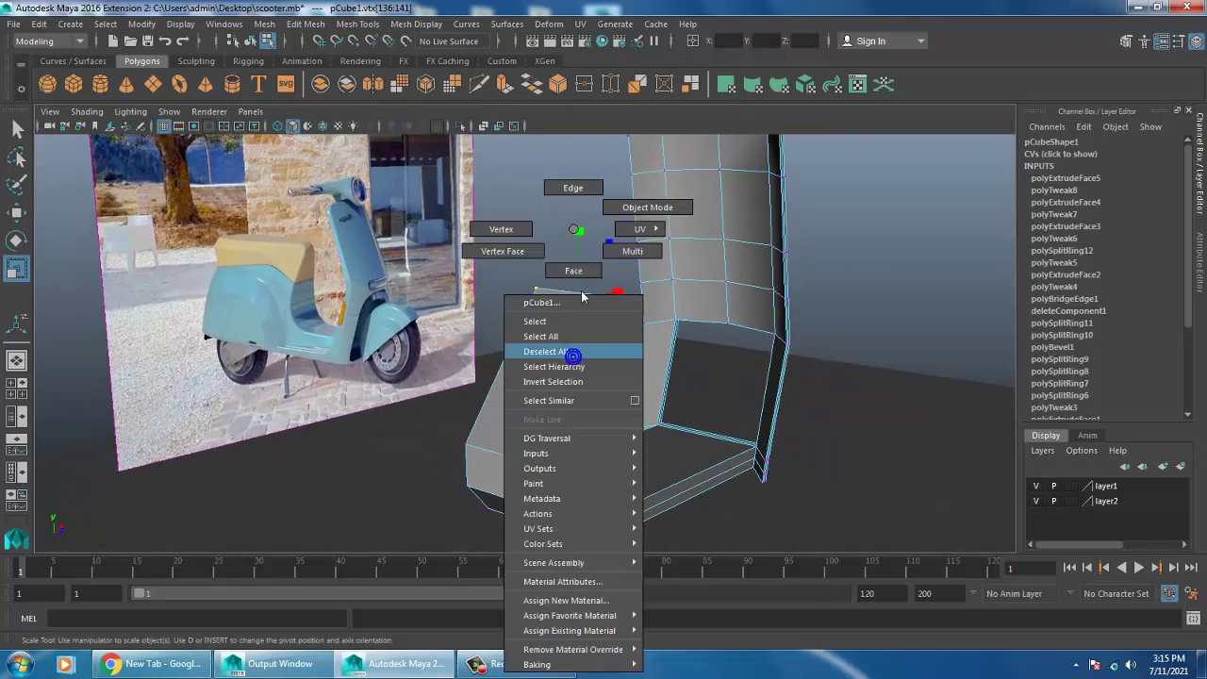
left_click(547, 373)
left_click(537, 490, "shift")
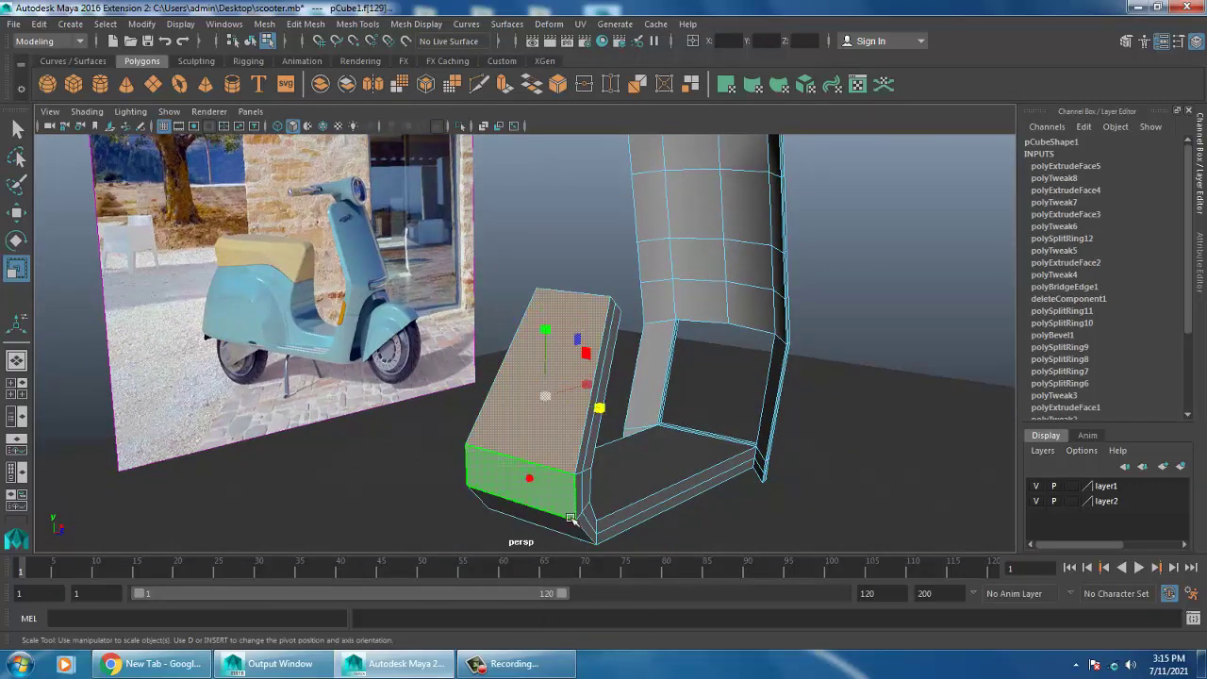
left_click_drag(570, 519, 583, 470, "alt")
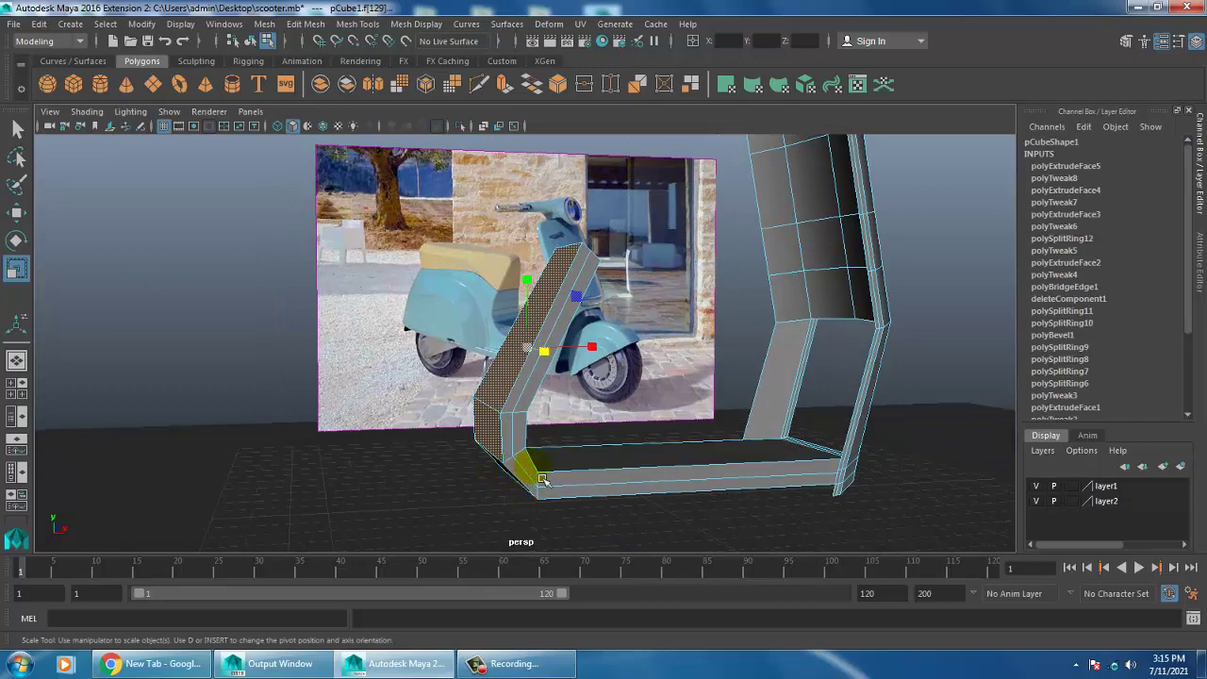
left_click_drag(542, 480, 539, 463, "alt")
key("space")
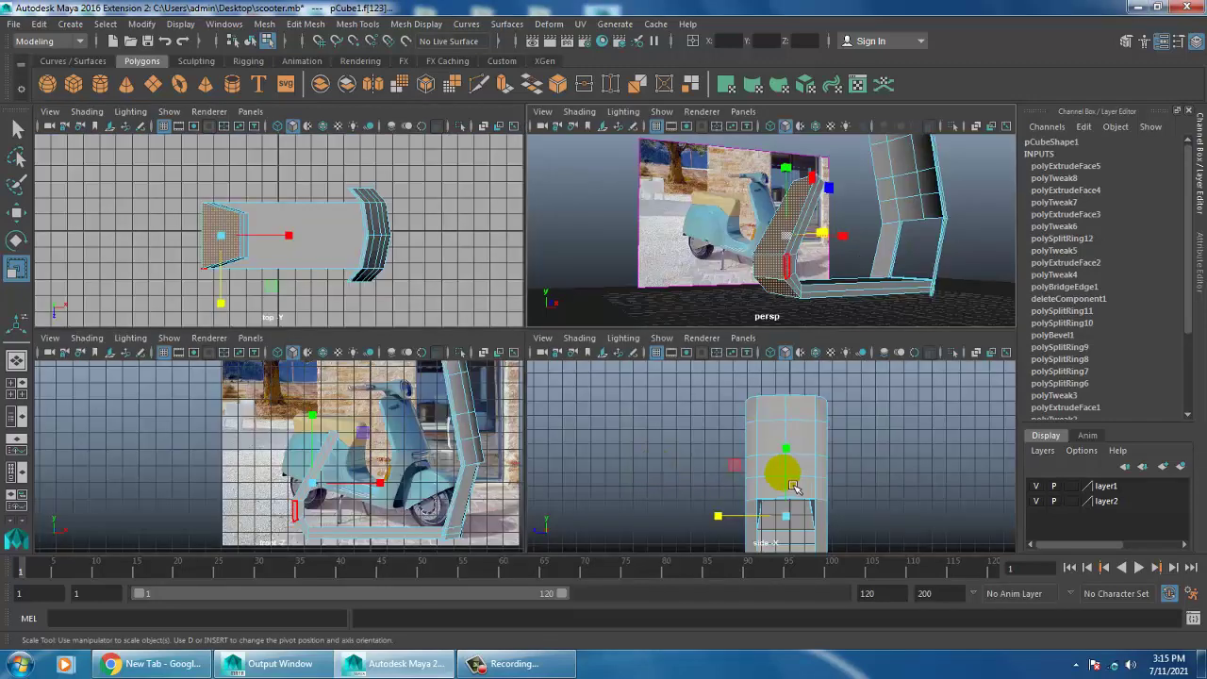
key("space")
left_click_drag(637, 376, 656, 363)
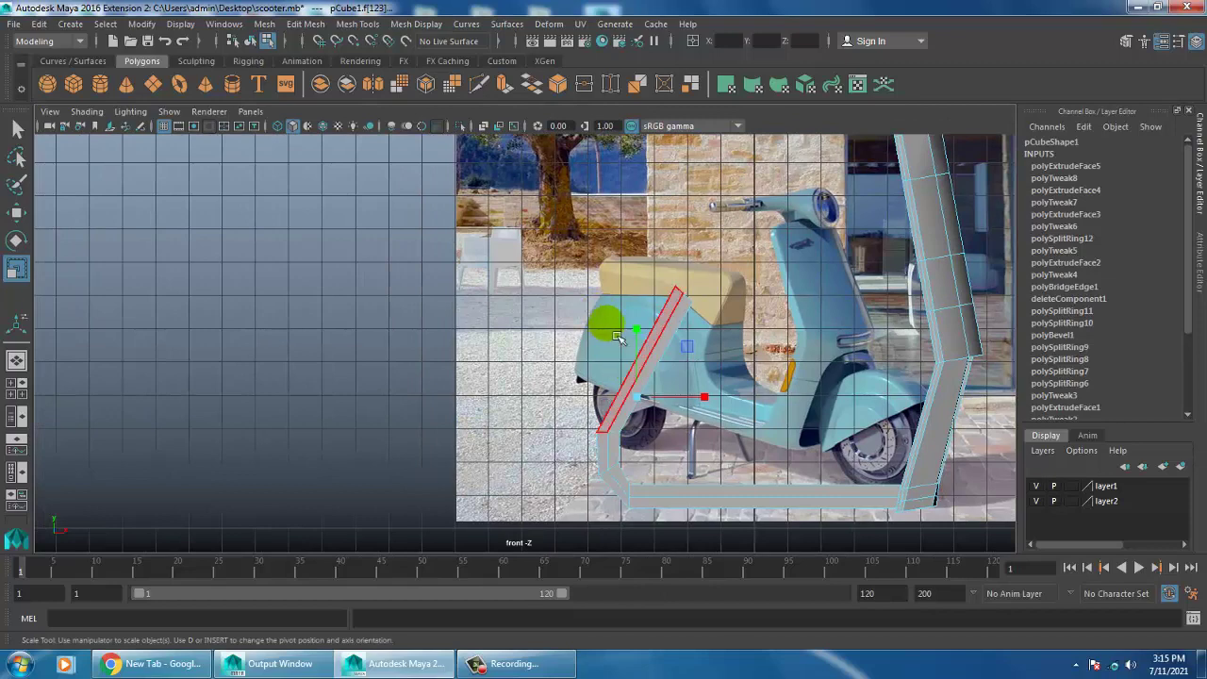
key("ctrl+z")
key("w")
Step: Extrude the face leftward along X into a large block and scale its end flat
left_click(311, 24)
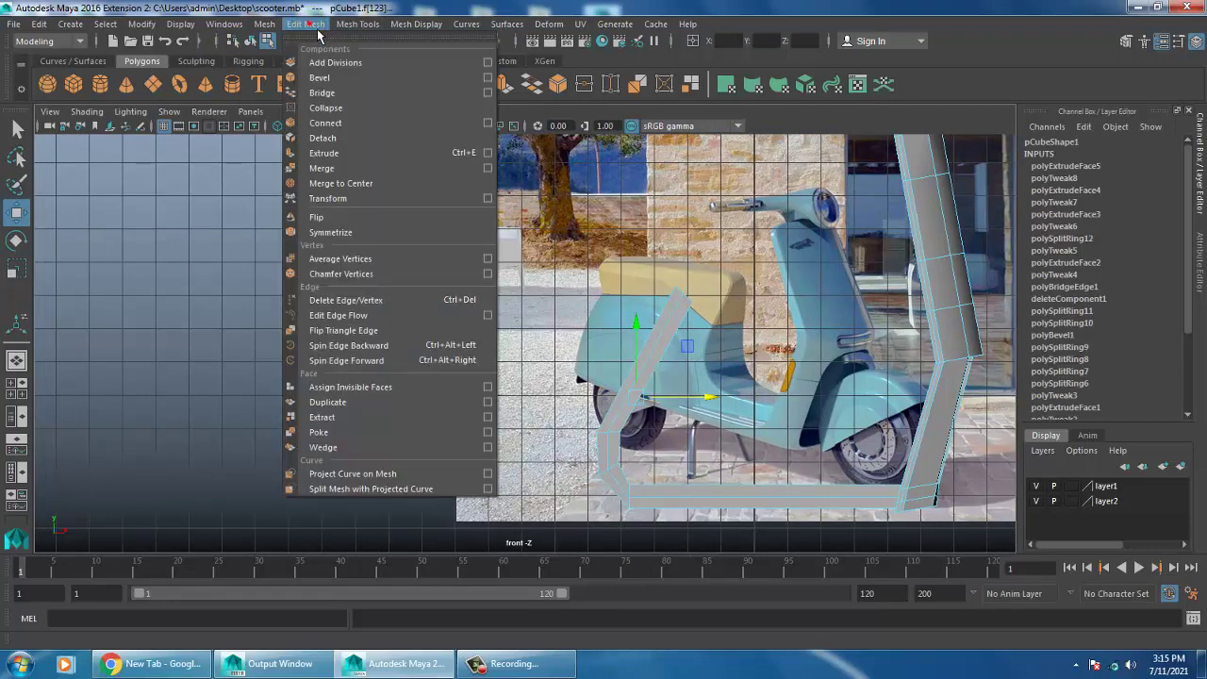
left_click(345, 155)
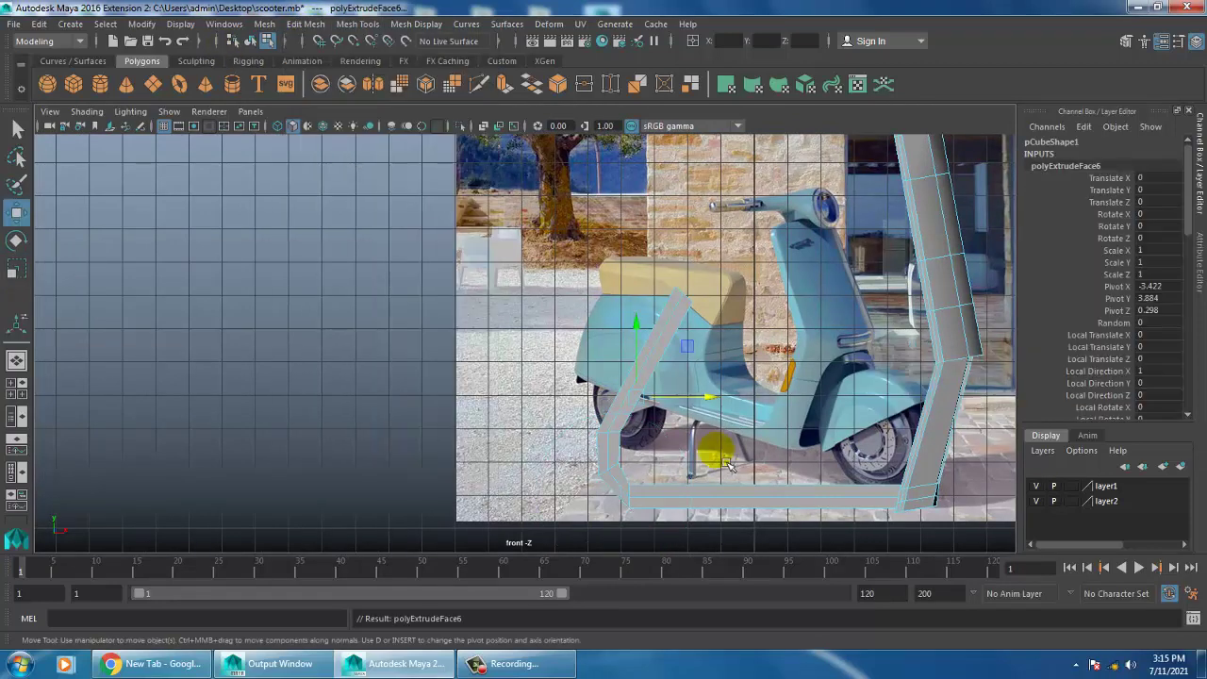
left_click_drag(710, 412, 599, 405)
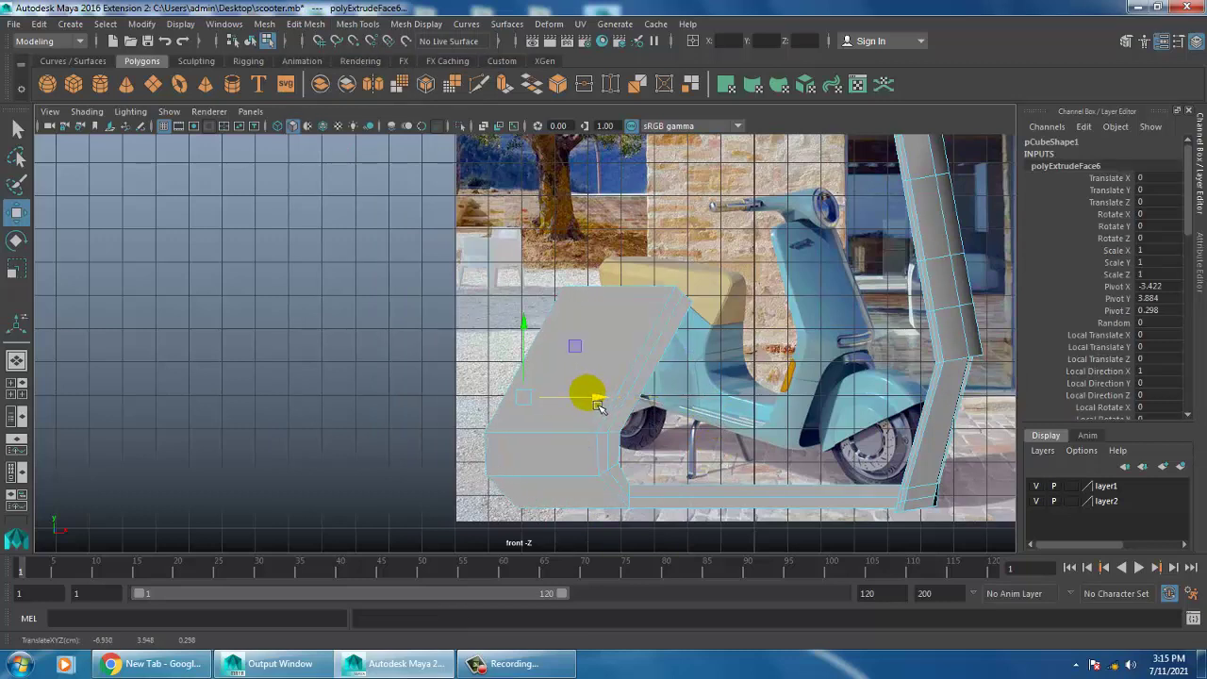
key("r")
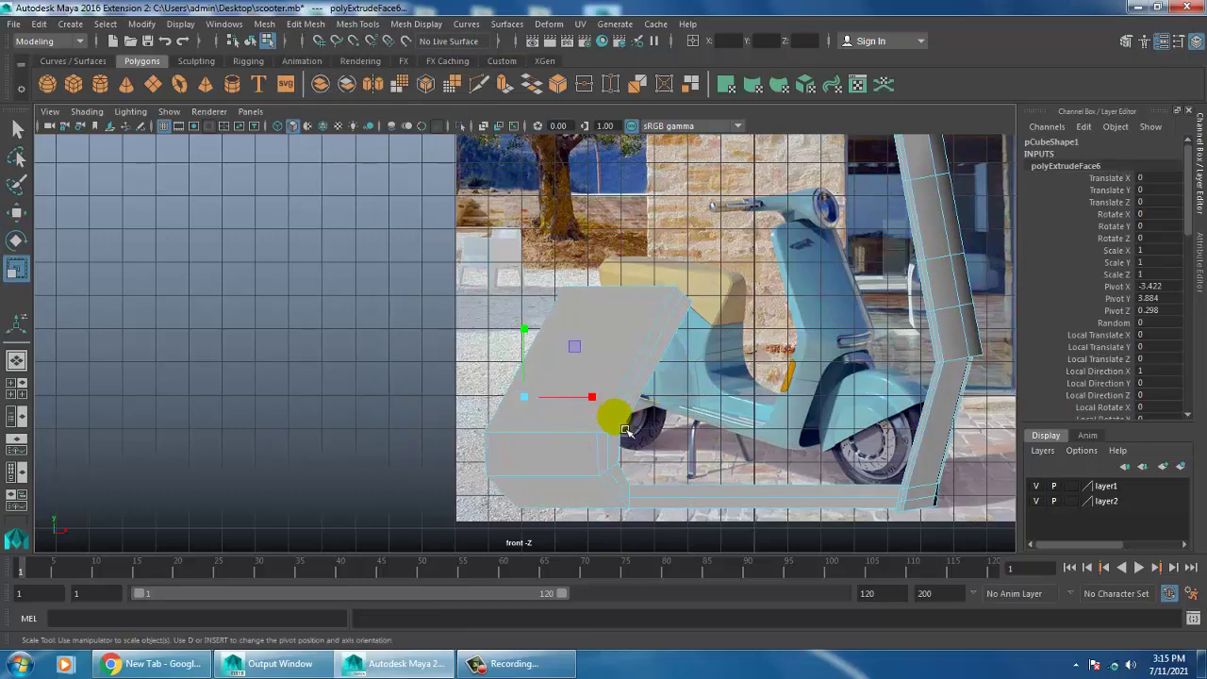
mouse_move(604, 411)
left_mouse_down()
mouse_move(506, 411)
mouse_move(564, 408)
left_mouse_up()
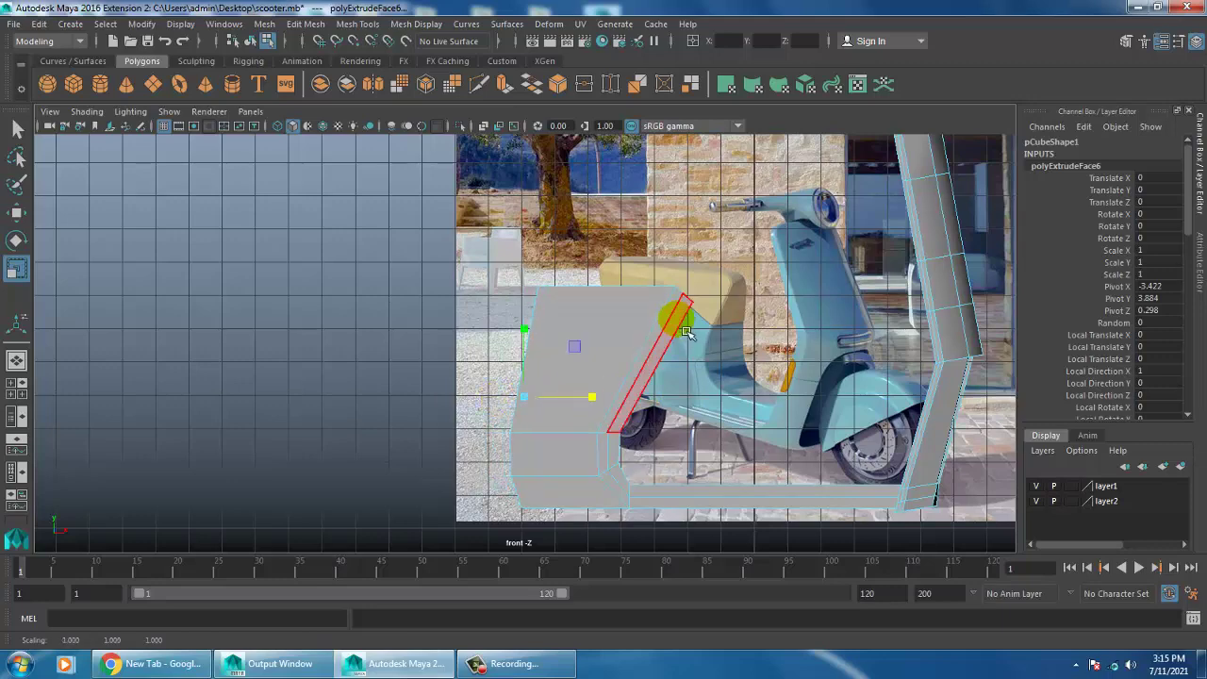
key("space")
key("space")
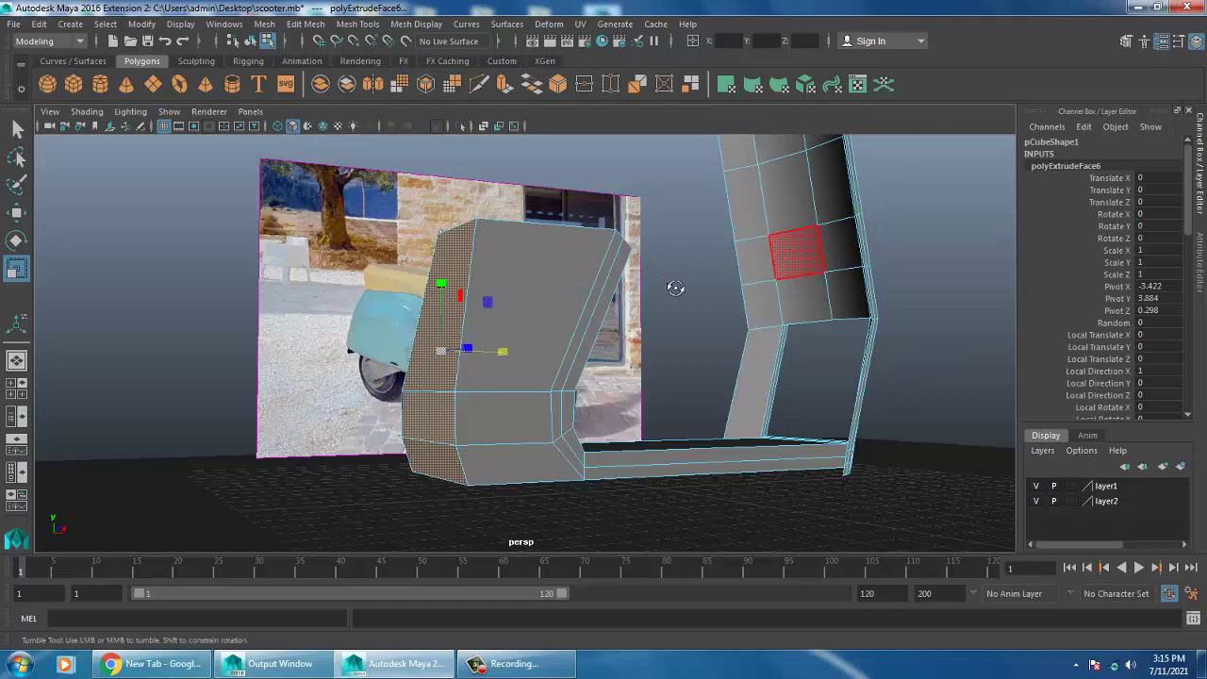
Step: Preview the mesh smoothed with 3, then return to unsmoothed display
mouse_move(673, 289)
left_mouse_down("alt")
mouse_move(714, 324)
mouse_move(653, 322)
mouse_move(632, 339)
mouse_move(706, 411)
mouse_move(727, 396)
mouse_move(795, 399)
mouse_move(660, 390)
mouse_move(732, 399)
mouse_move(714, 399)
left_mouse_up("alt")
key("3")
key("1")
right_click_drag(714, 399, 730, 349, "alt")
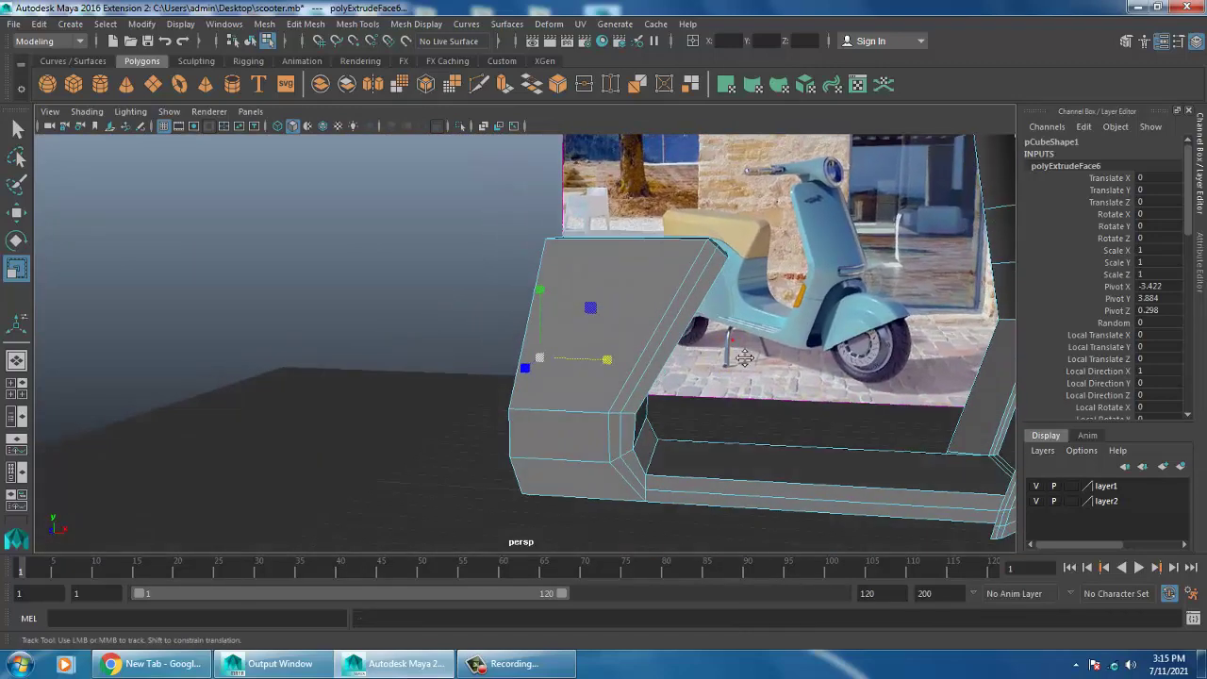
mouse_move(730, 350)
left_mouse_down("alt")
mouse_move(765, 345)
mouse_move(647, 336)
left_mouse_up("alt")
right_click_drag(647, 337, 673, 352, "alt")
Step: Move the block's front vertices right along X to slope its side
left_click_drag(672, 353, 539, 310, "alt")
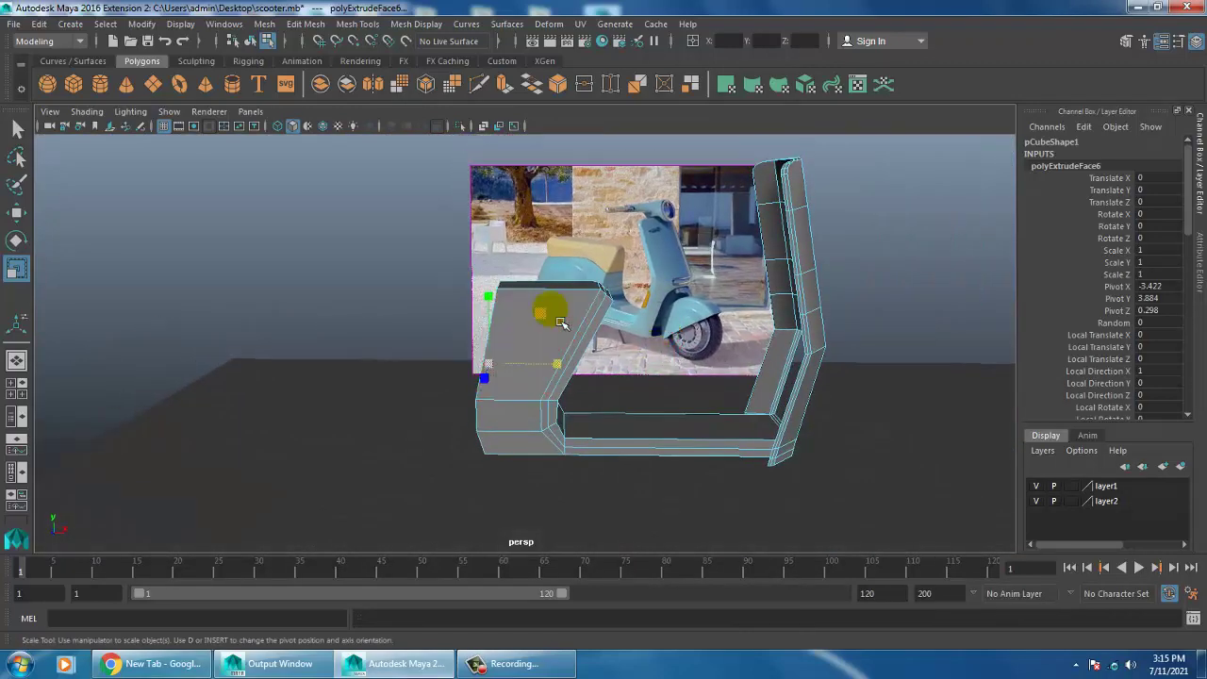
mouse_move(512, 242)
right_mouse_down()
mouse_move(413, 233)
mouse_move(342, 188)
right_mouse_up()
left_click_drag(654, 549, 650, 547)
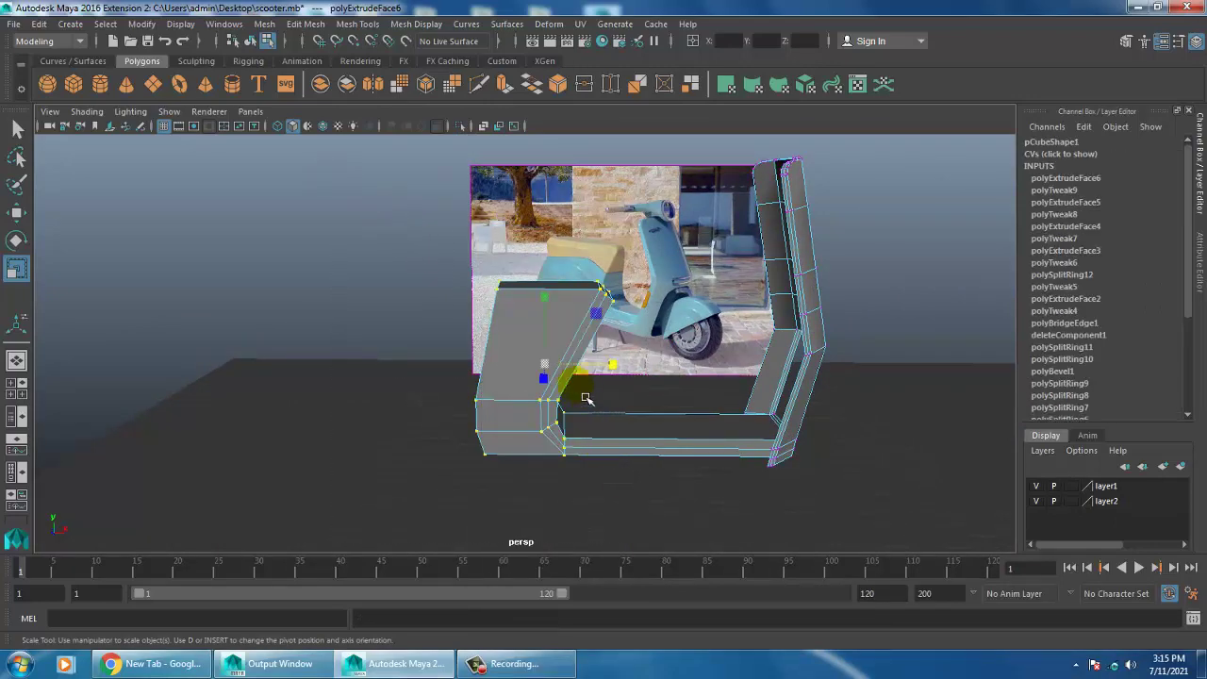
key("w")
middle_click_drag(614, 380, 634, 377)
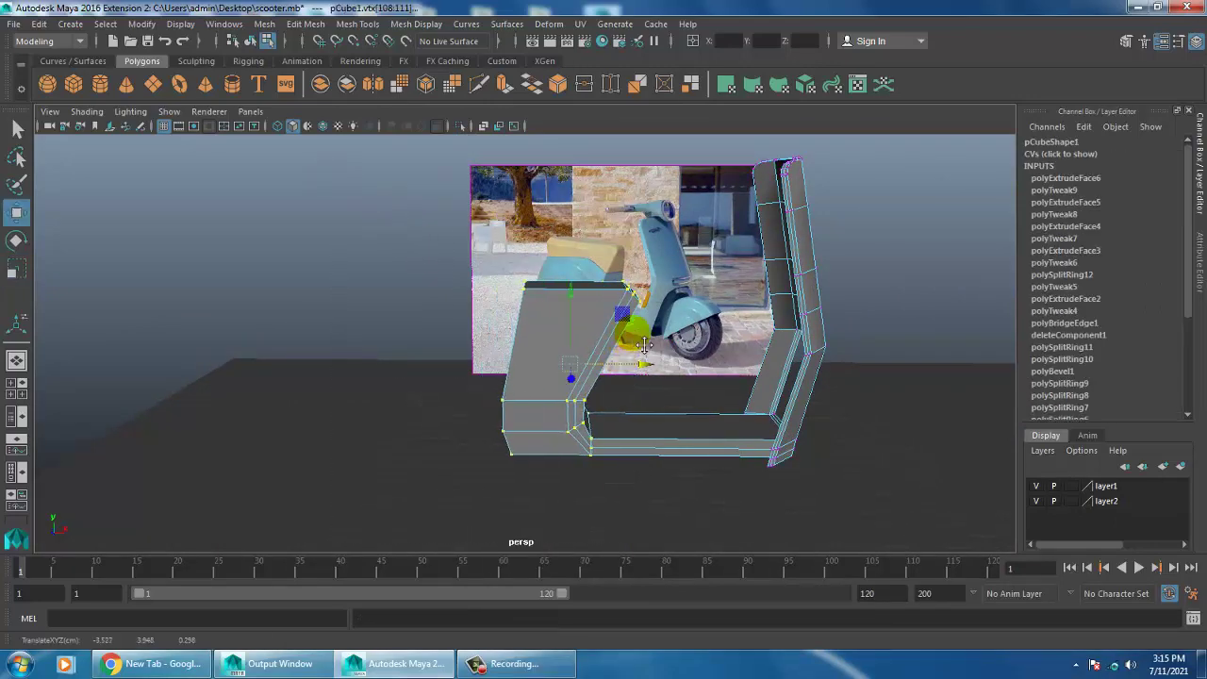
Step: Orbit around the block and select one of its faces
left_click_drag(644, 344, 670, 410, "alt")
left_click_drag(650, 367, 663, 382, "alt")
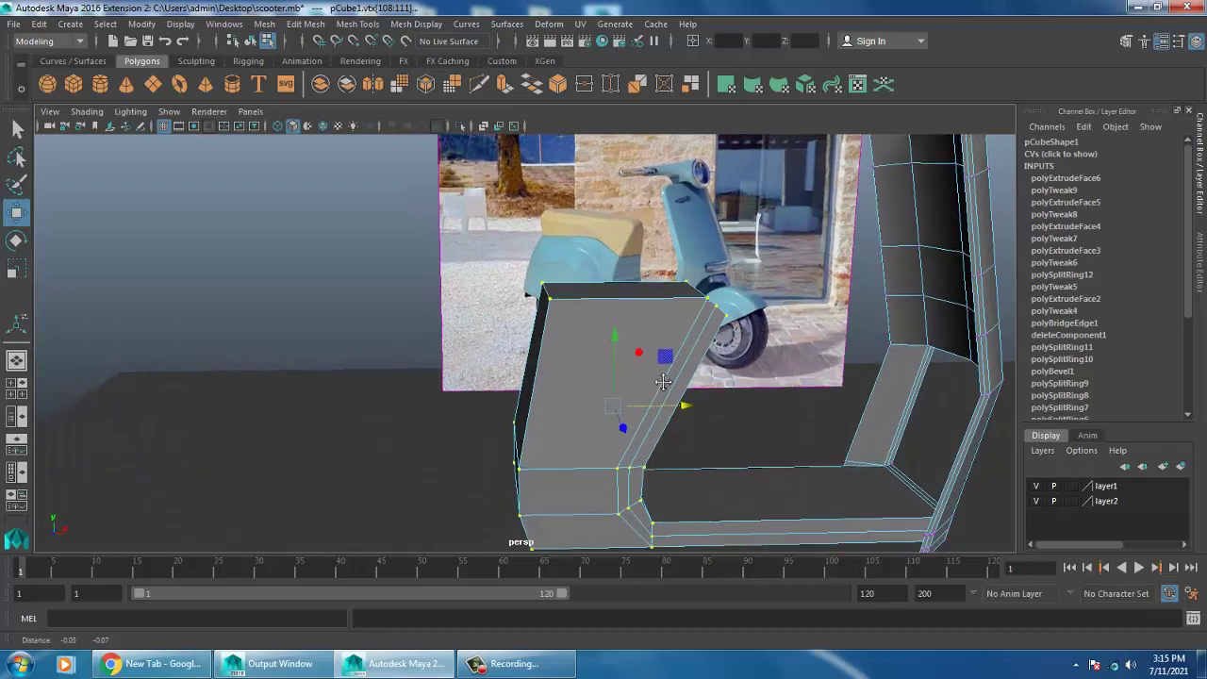
mouse_move(609, 309)
left_mouse_down("alt")
mouse_move(625, 296)
mouse_move(633, 318)
mouse_move(614, 261)
left_mouse_up("alt")
right_click_drag(611, 230, 613, 283)
mouse_move(613, 283)
left_mouse_down("alt")
mouse_move(632, 321)
mouse_move(613, 340)
mouse_move(640, 349)
mouse_move(579, 355)
mouse_move(603, 342)
mouse_move(673, 393)
mouse_move(614, 352)
mouse_move(642, 385)
left_mouse_up("alt")
left_click(575, 330)
Step: Insert a vertical edge loop across the rear block
left_click(358, 24)
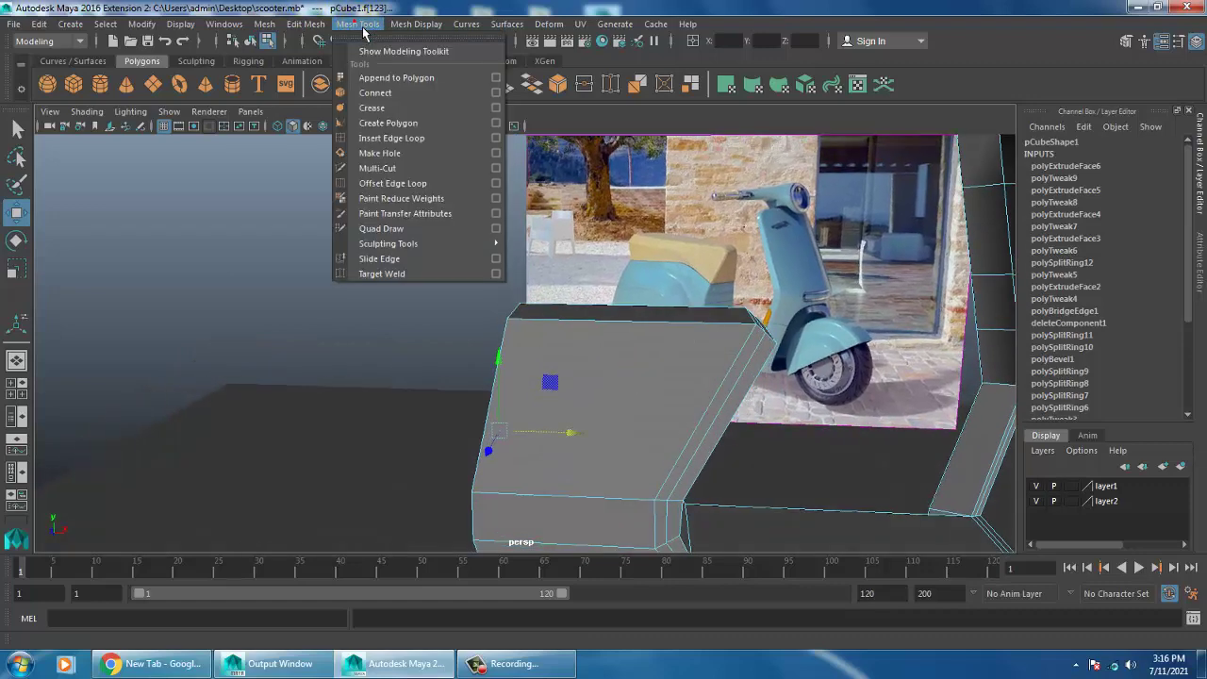
left_click(420, 137)
left_click(651, 332)
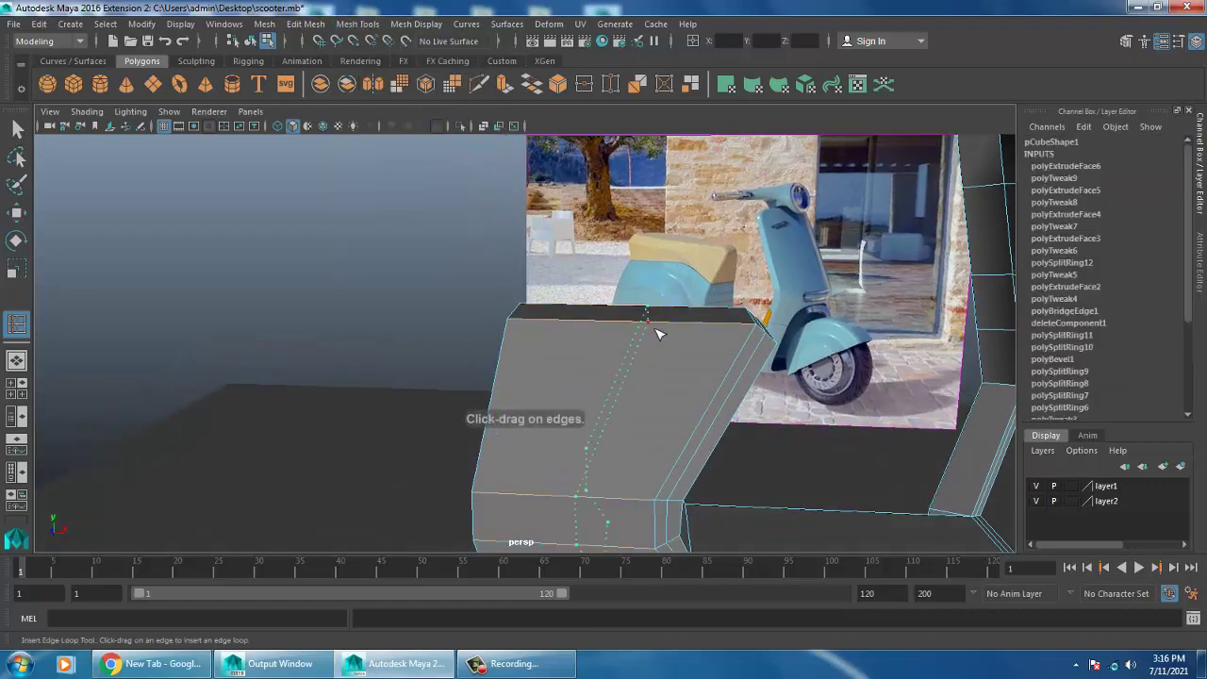
left_click_drag(655, 329, 677, 342, "alt")
key("w")
Step: Move the block's corner edge left in the front view to fit the reference outline
right_click_drag(696, 336, 581, 240)
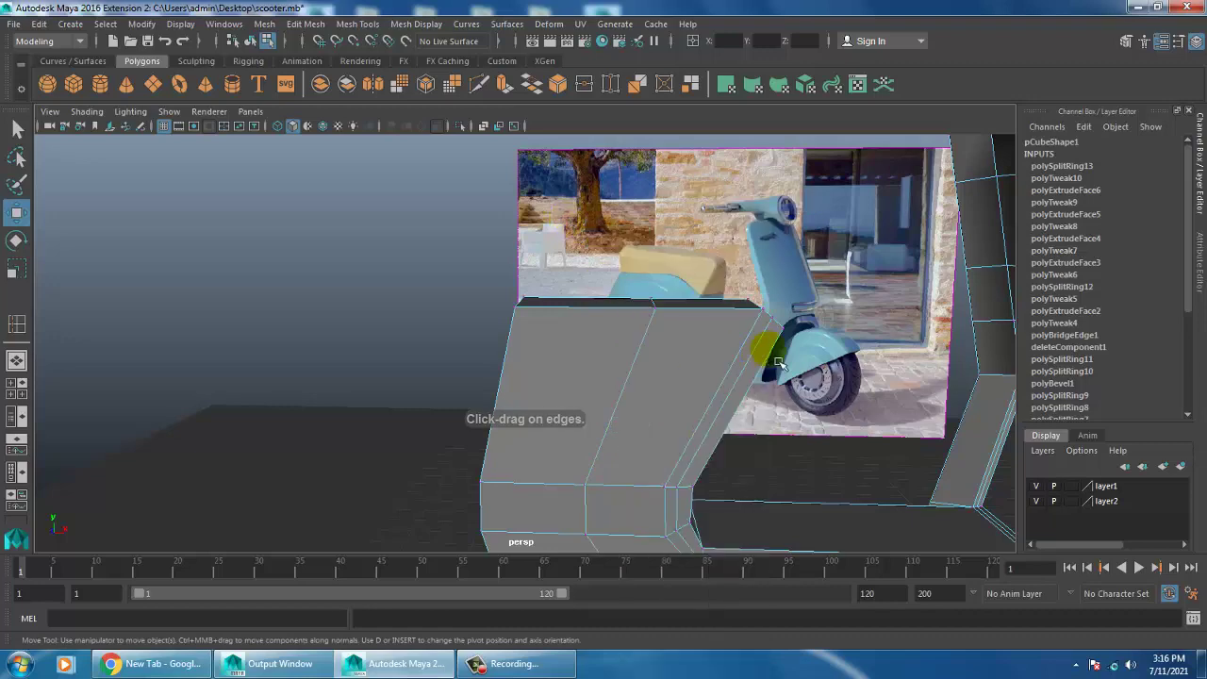
left_click_drag(604, 311, 665, 374, "alt")
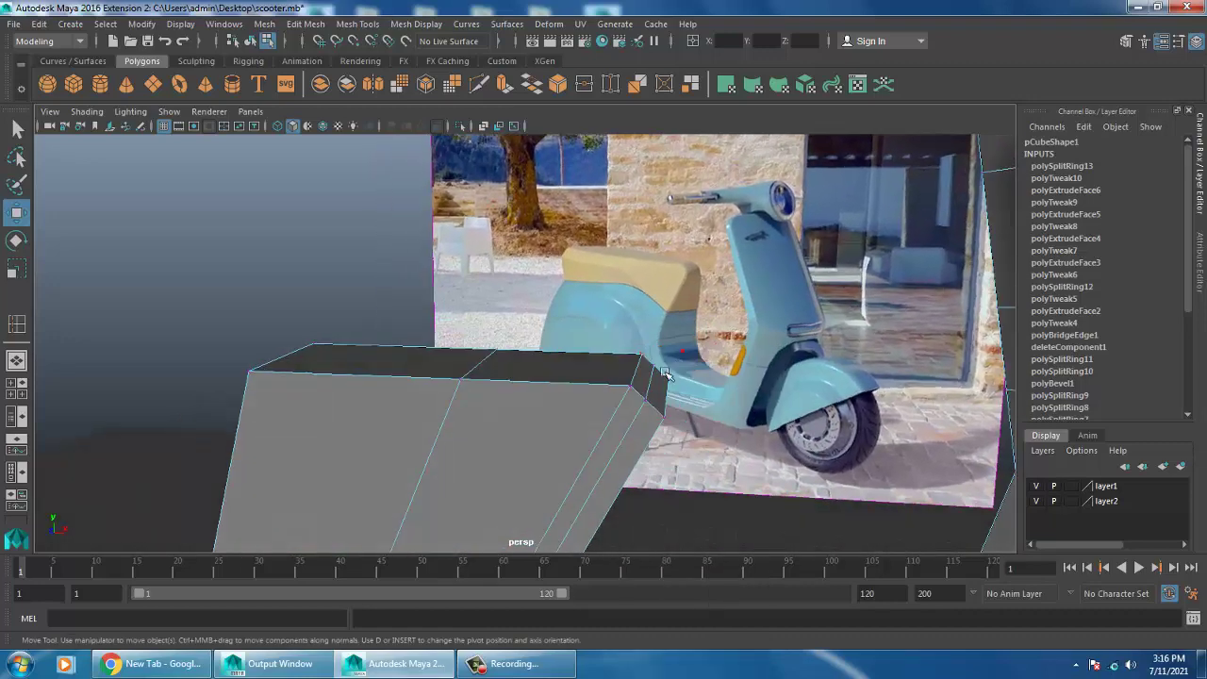
right_click_drag(664, 386, 628, 186)
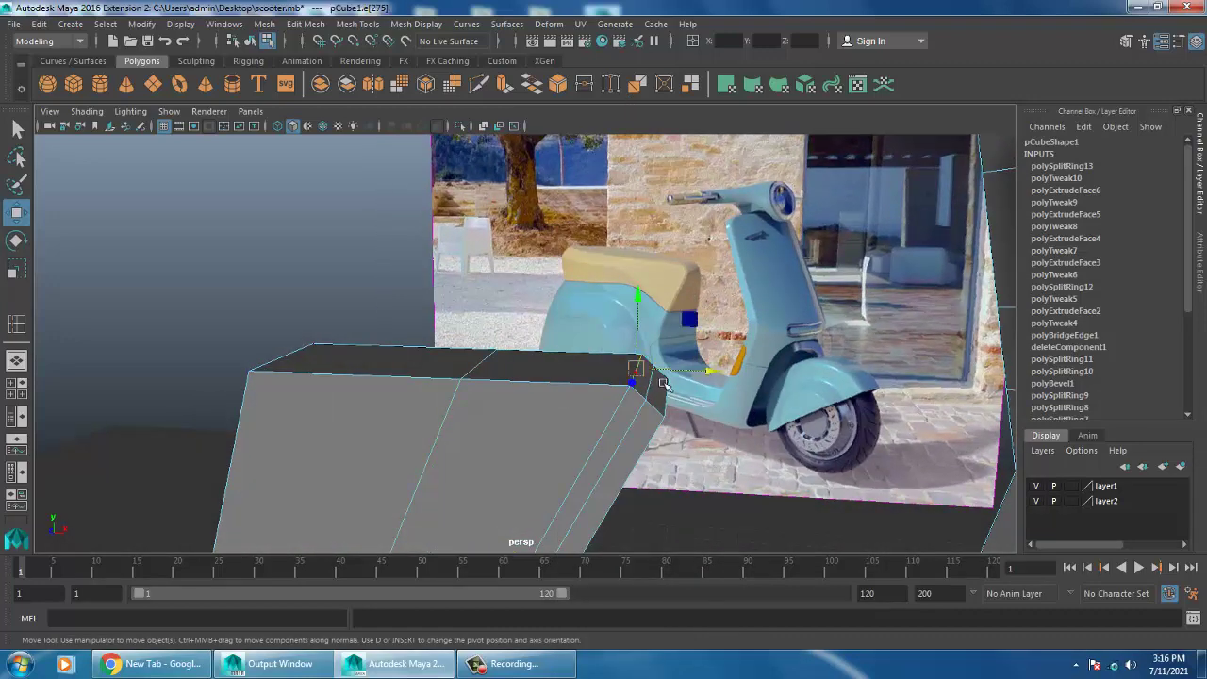
key("space")
key("space")
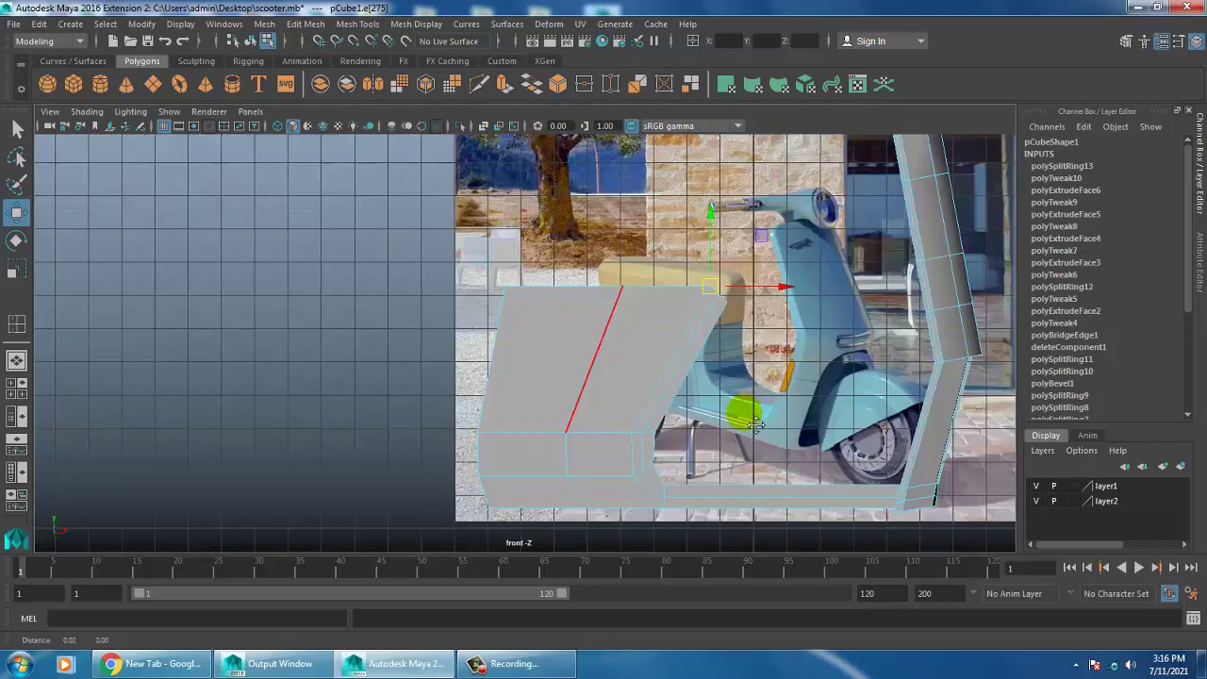
scroll(607, 397, "up", 2)
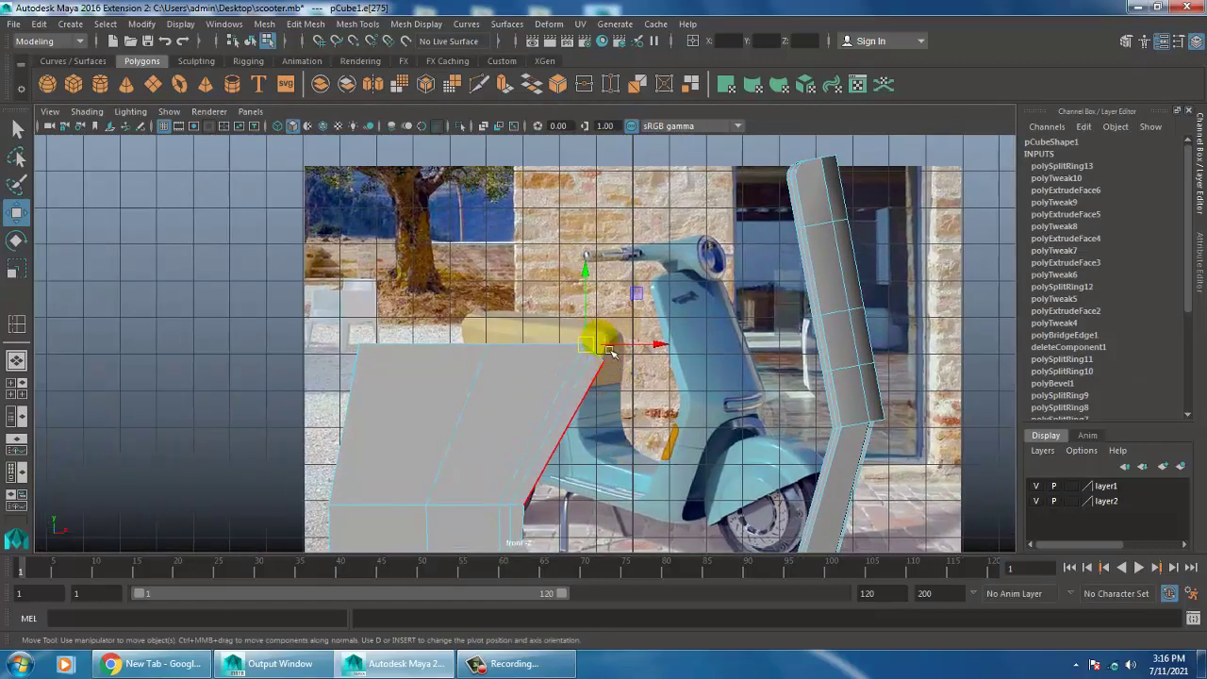
left_click_drag(580, 363, 575, 356)
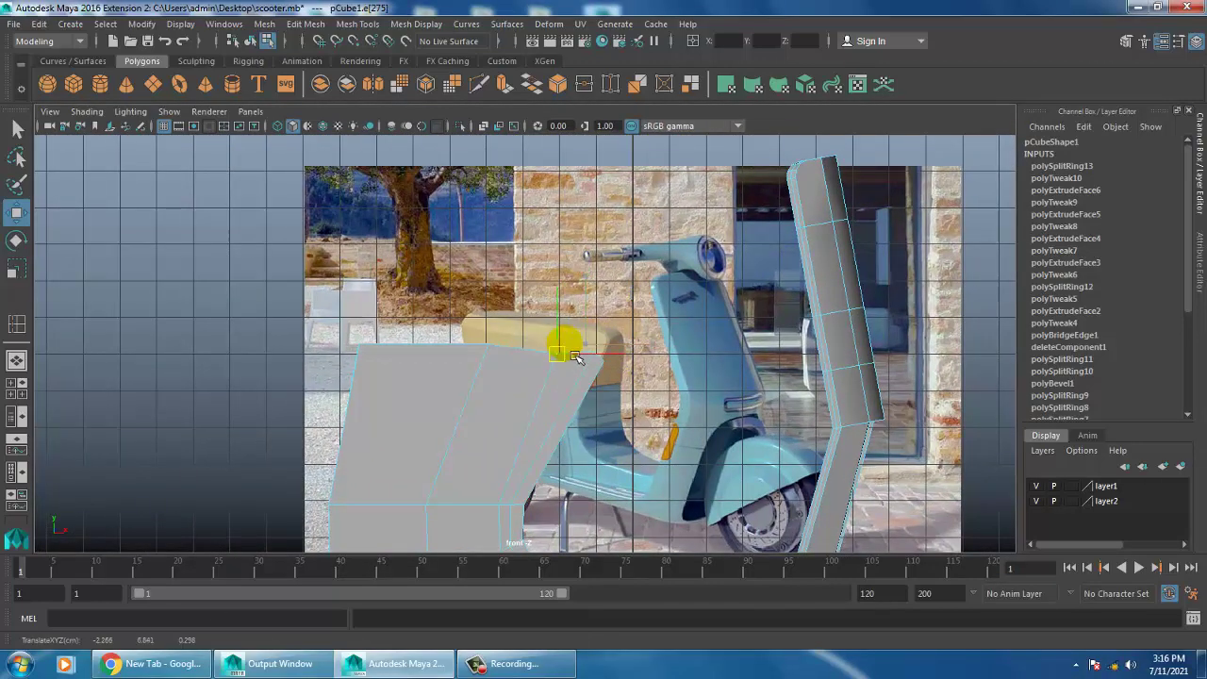
mouse_move(574, 353)
middle_mouse_down("alt")
mouse_move(598, 342)
mouse_move(585, 410)
mouse_move(597, 423)
middle_mouse_up("alt")
key("space")
key("space")
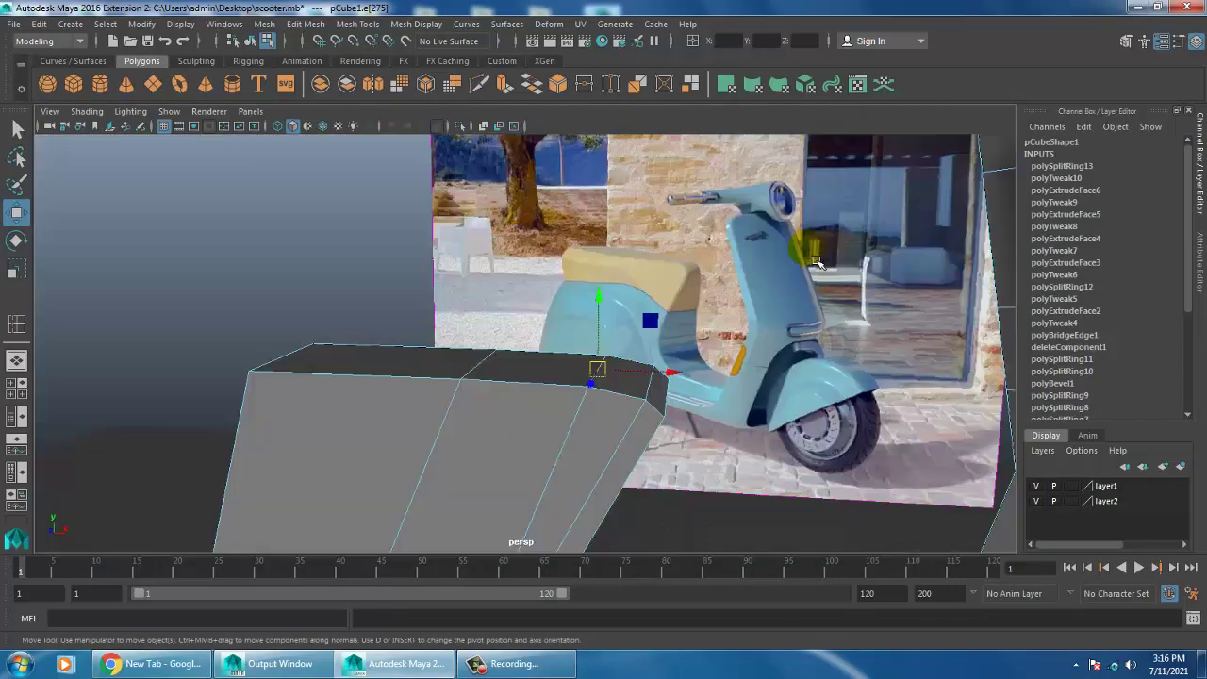
mouse_move(819, 262)
left_mouse_down("alt")
mouse_move(647, 377)
mouse_move(673, 405)
mouse_move(649, 401)
mouse_move(727, 383)
mouse_move(777, 394)
mouse_move(553, 383)
mouse_move(793, 398)
mouse_move(696, 371)
left_mouse_up("alt")
mouse_move(695, 372)
right_mouse_down("alt")
mouse_move(664, 396)
mouse_move(677, 411)
right_mouse_up("alt")
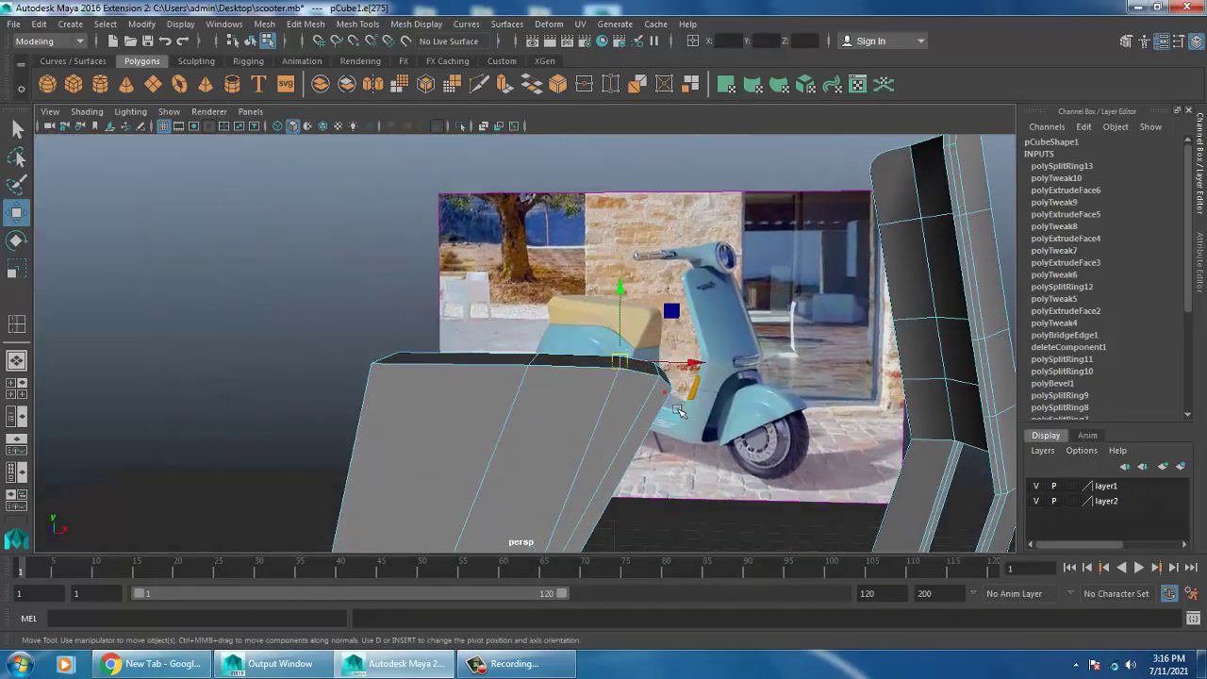
mouse_move(677, 411)
left_mouse_down("alt")
mouse_move(623, 406)
mouse_move(677, 418)
mouse_move(566, 378)
mouse_move(422, 138)
left_mouse_up("alt")
Step: Insert another edge loop across the rear block
left_click(358, 33)
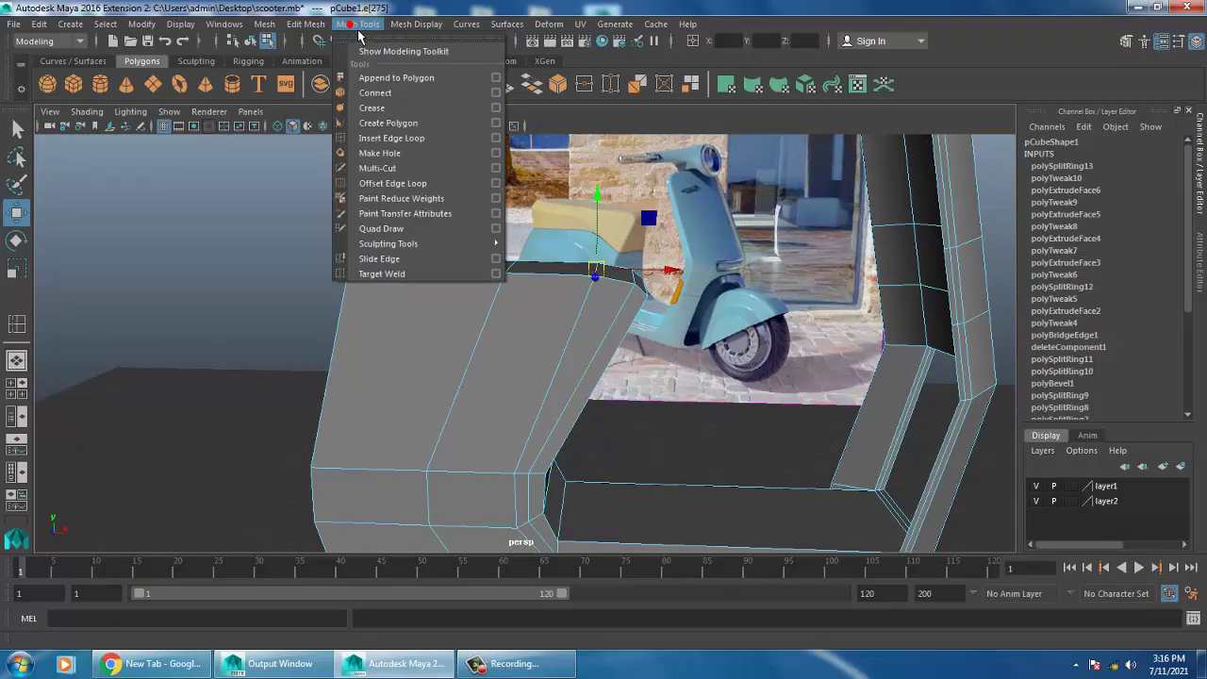
left_click(408, 138)
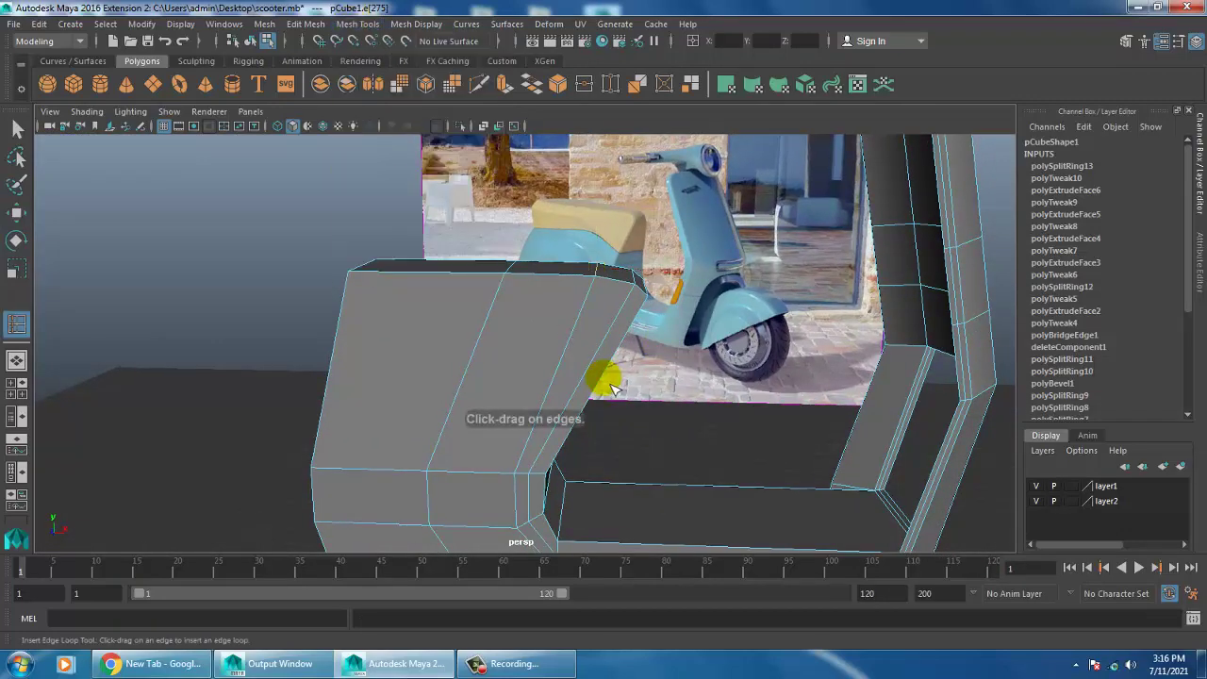
left_click(610, 387)
left_click_drag(609, 386, 573, 304, "alt")
key("w")
Step: Pull the block's top-right corner vertex left in the front view to match the seat
right_click(572, 304)
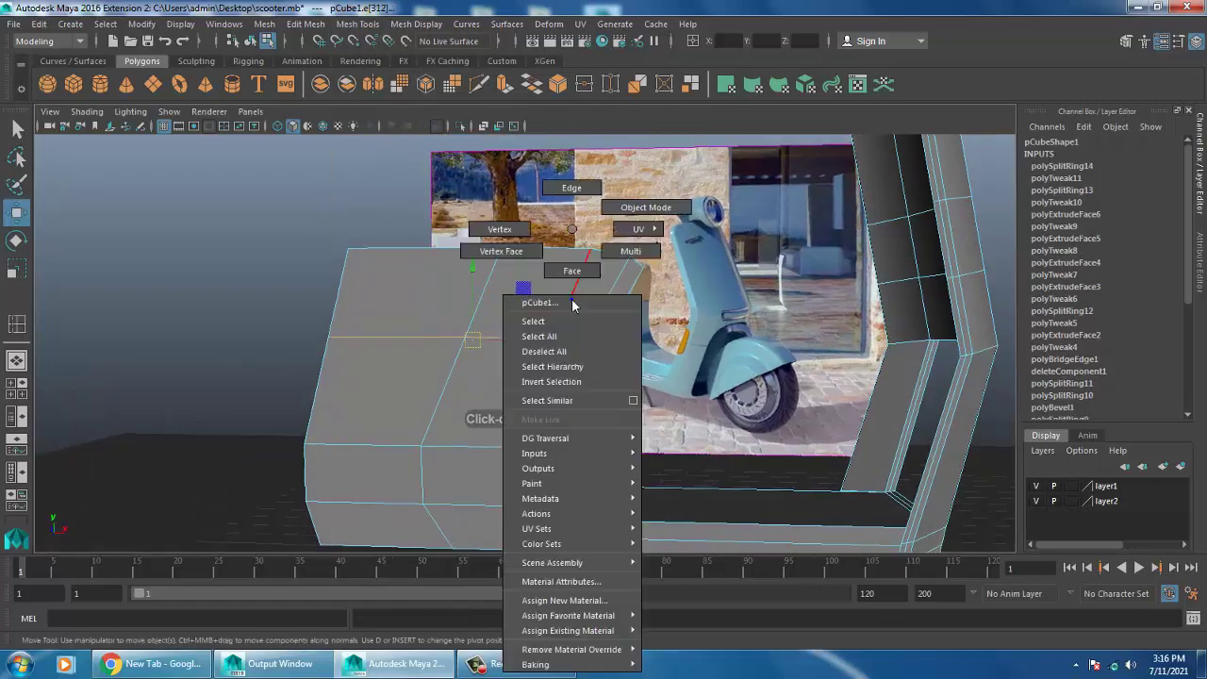
key("space")
key("space")
scroll(614, 499, "up", 1)
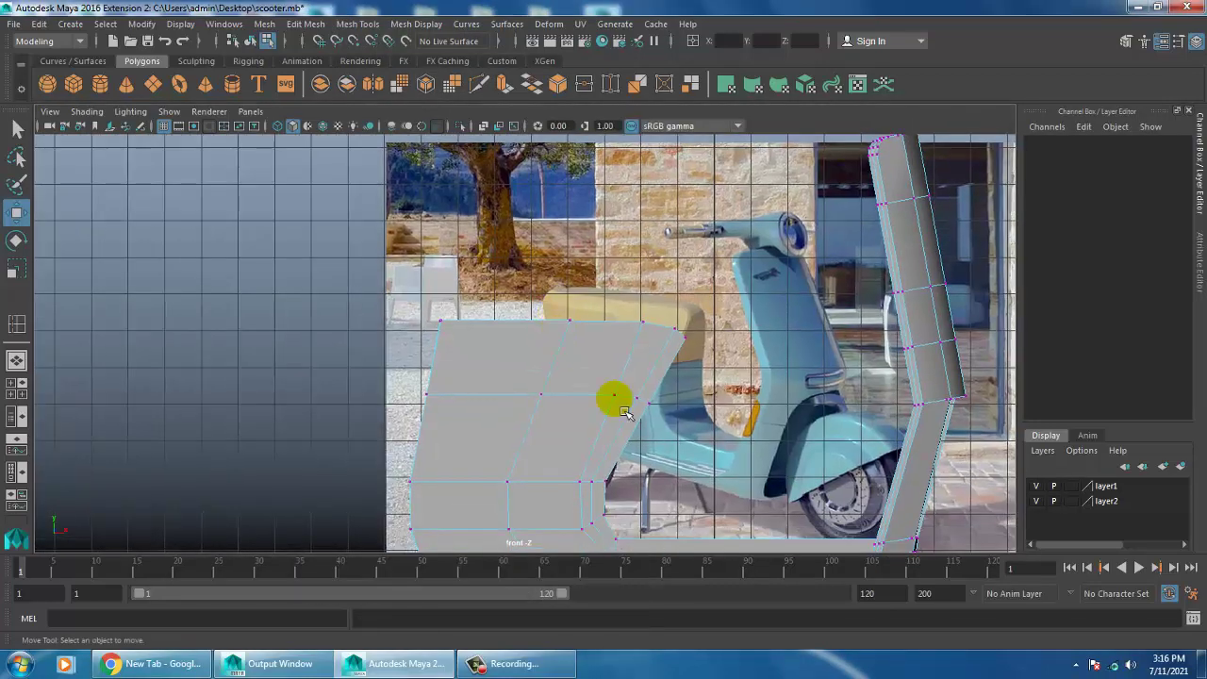
scroll(732, 436, "up", 2)
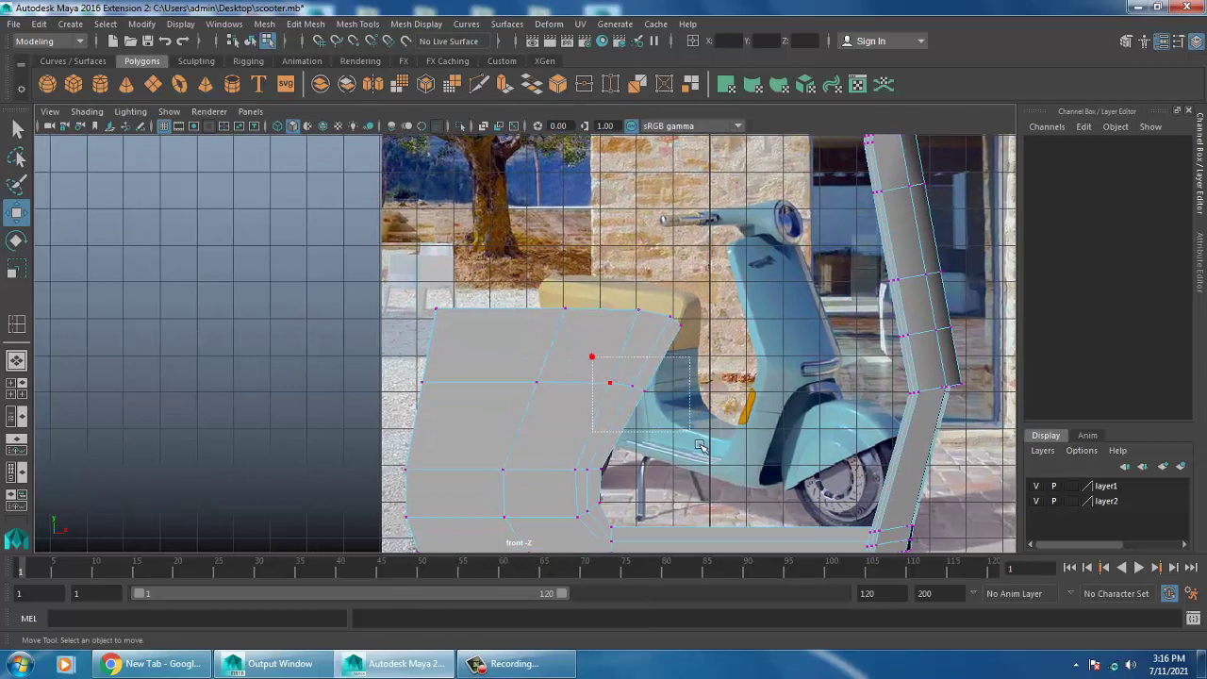
mouse_move(699, 446)
left_mouse_down()
mouse_move(690, 403)
mouse_move(708, 418)
left_mouse_up()
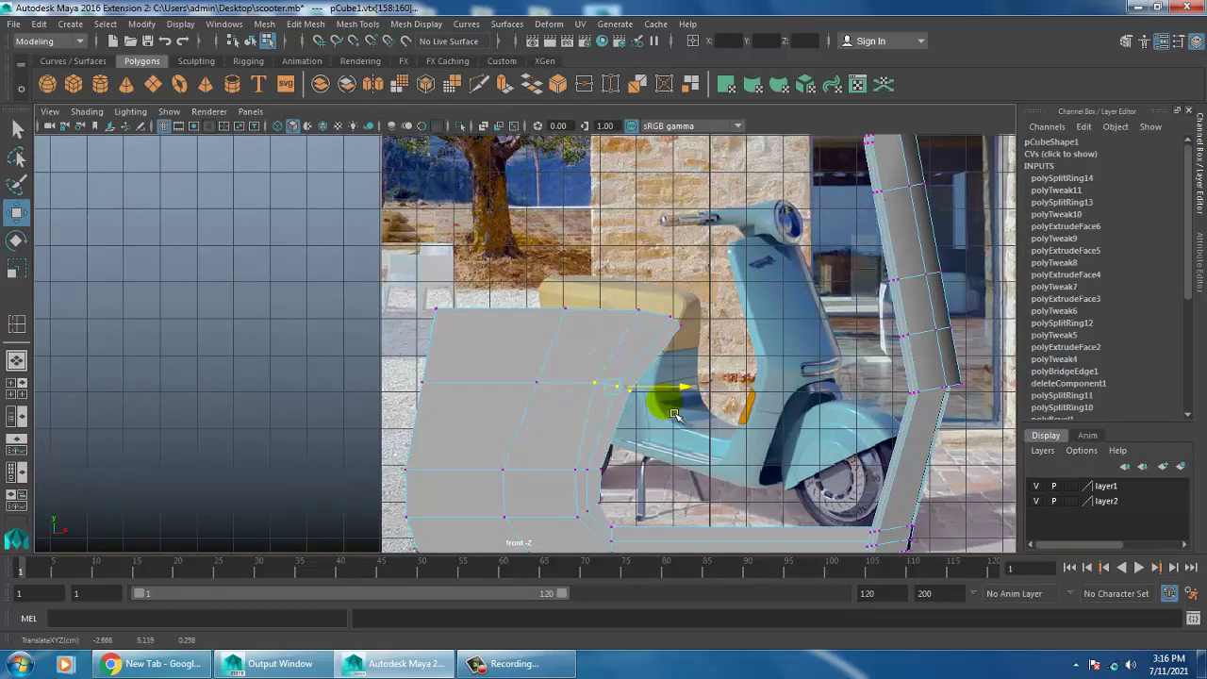
scroll(696, 404, "up", 1)
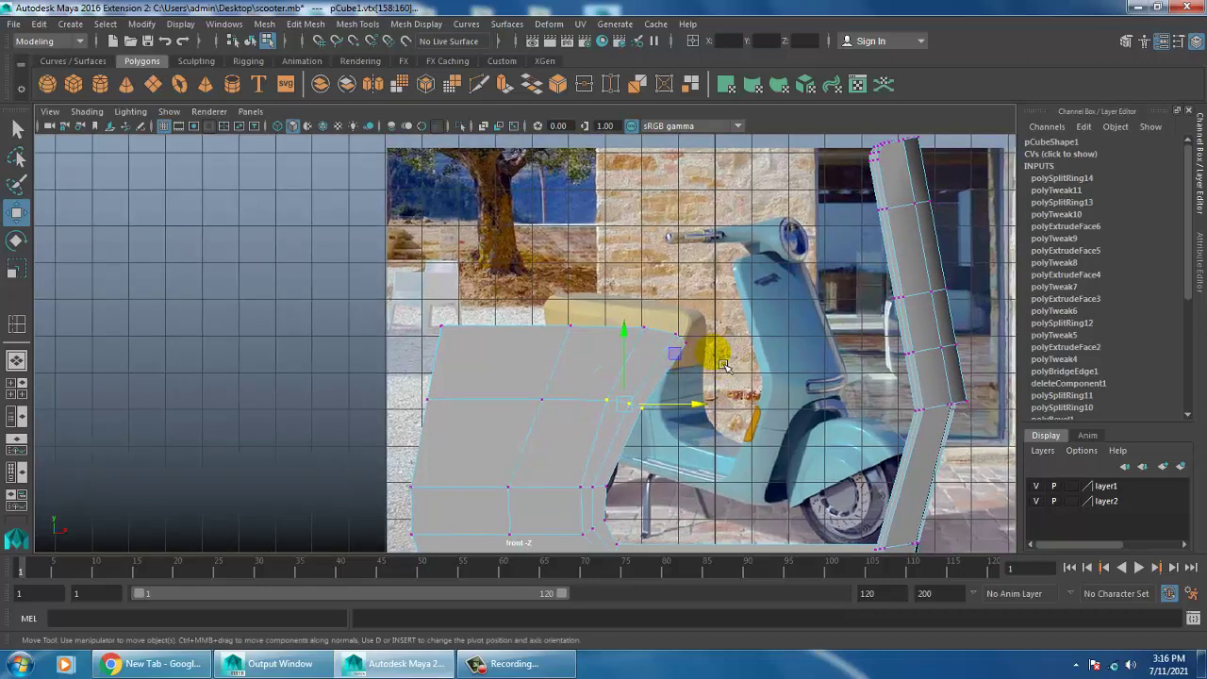
scroll(724, 370, "up", 1)
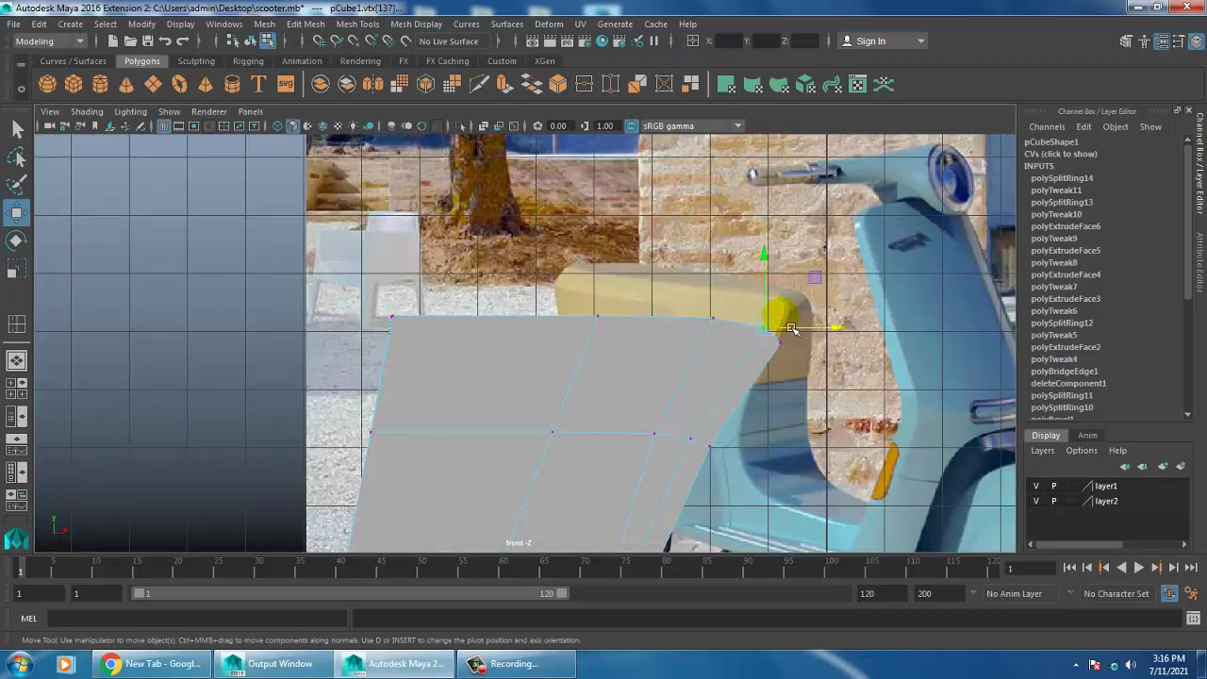
left_click_drag(763, 337, 752, 337)
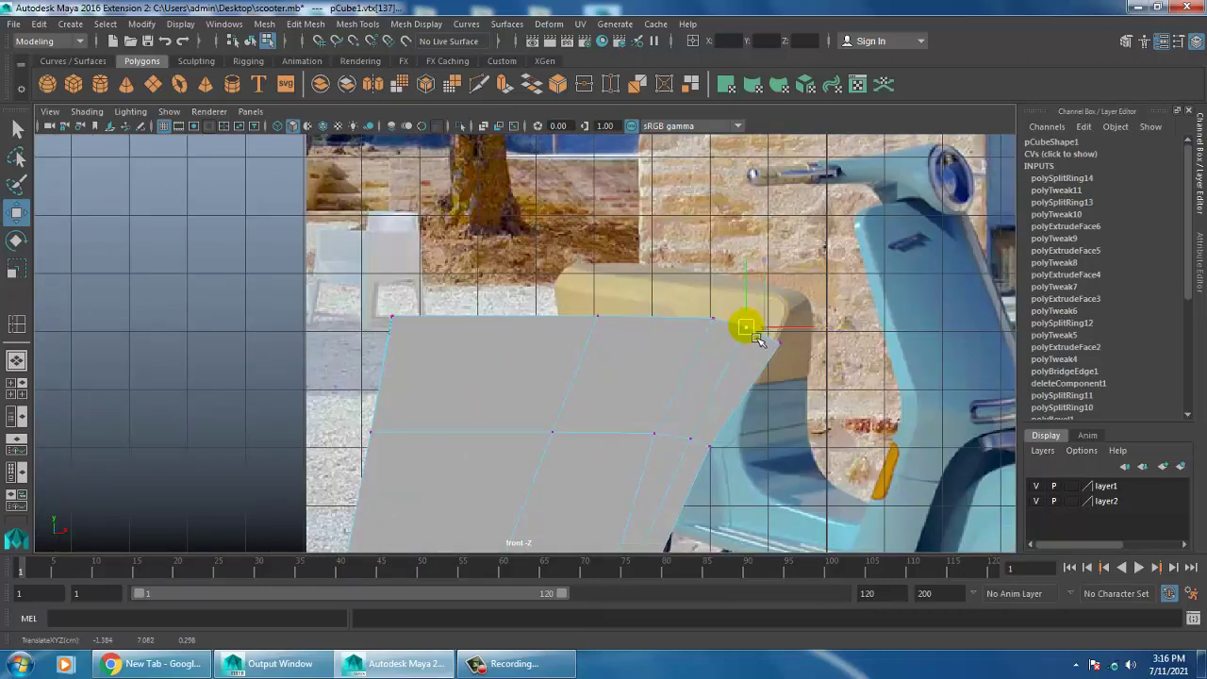
scroll(759, 430, "down", 5)
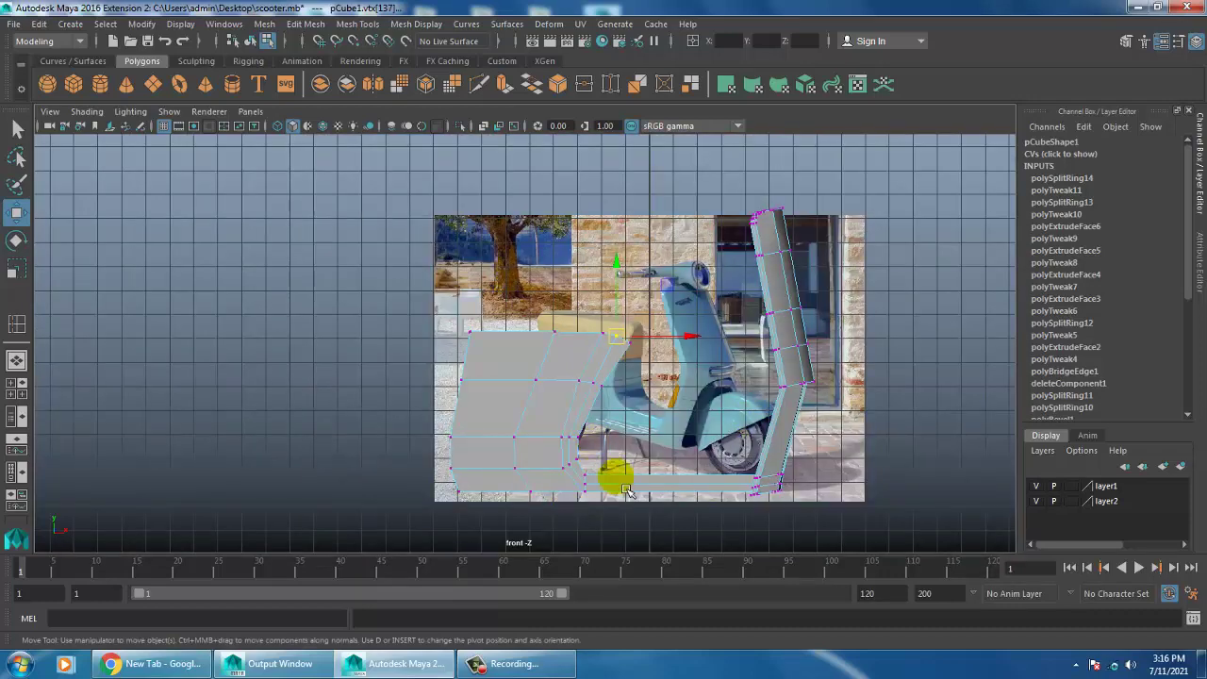
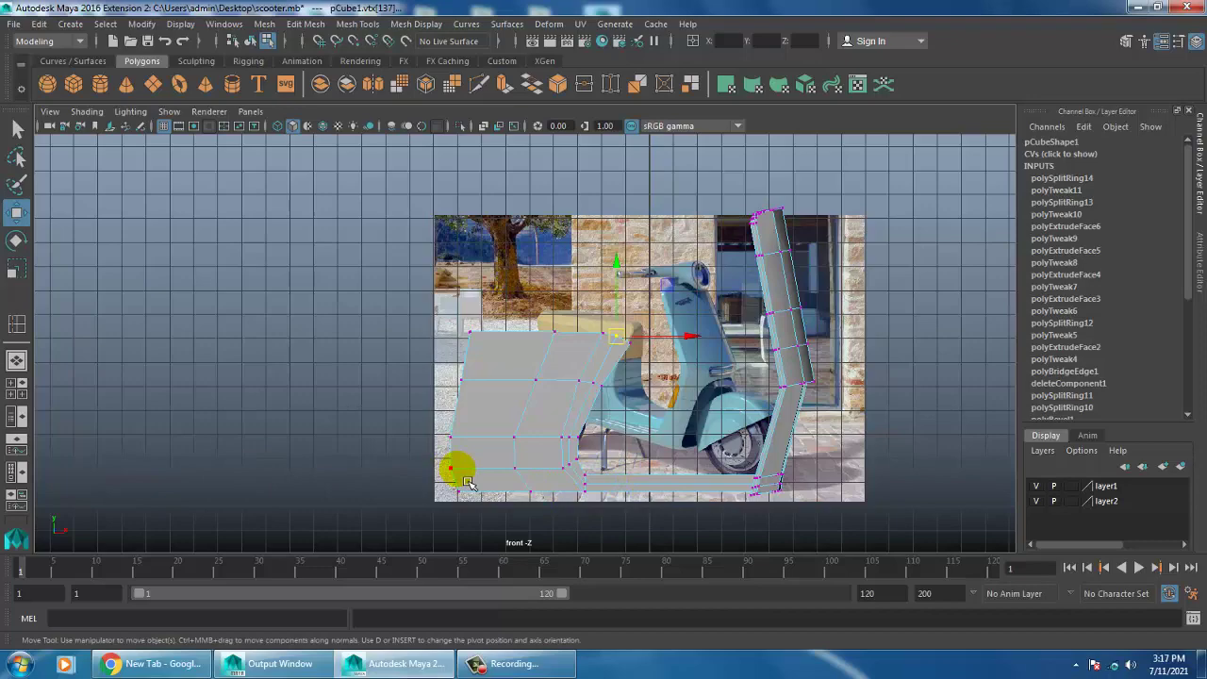
Step: Insert a lengthwise edge loop down the middle of the front panel block
key("space")
key("space")
mouse_move(675, 289)
left_mouse_down("alt")
mouse_move(720, 346)
mouse_move(741, 345)
mouse_move(554, 337)
mouse_move(632, 409)
mouse_move(695, 377)
mouse_move(722, 423)
left_mouse_up("alt")
left_click(359, 24)
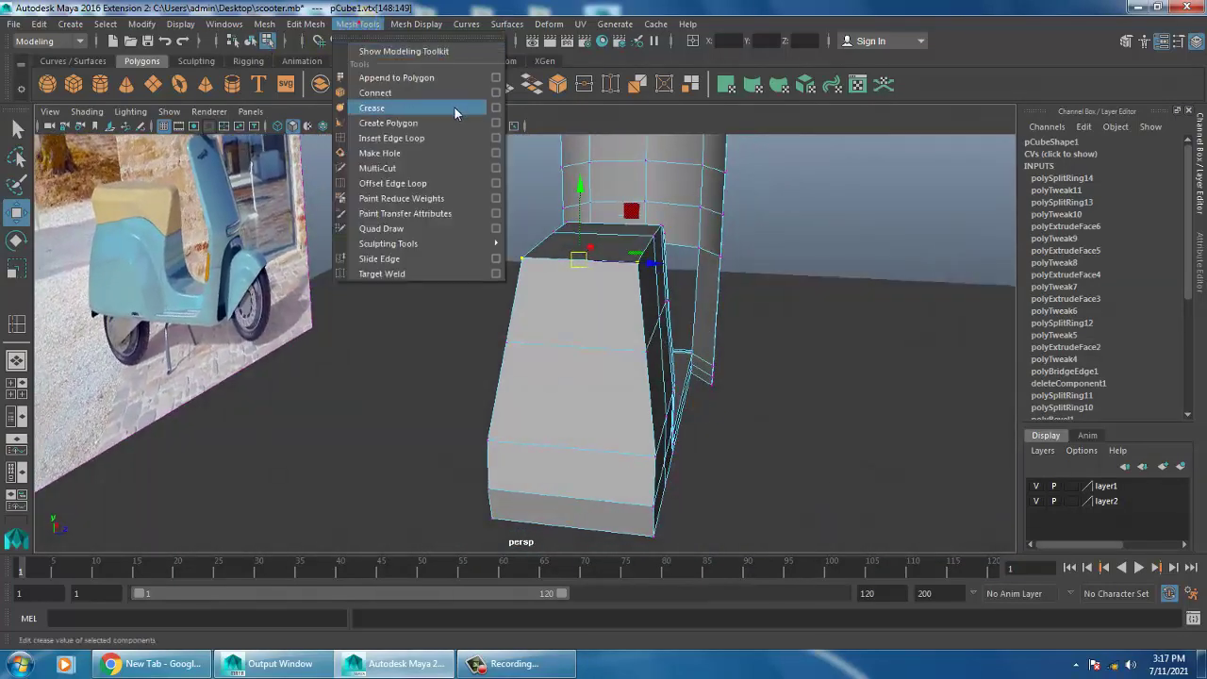
left_click(415, 142)
mouse_move(547, 369)
left_mouse_down("alt")
mouse_move(580, 279)
mouse_move(630, 275)
left_mouse_up("alt")
left_click_drag(630, 274, 624, 316, "alt")
key("w")
left_click(614, 273)
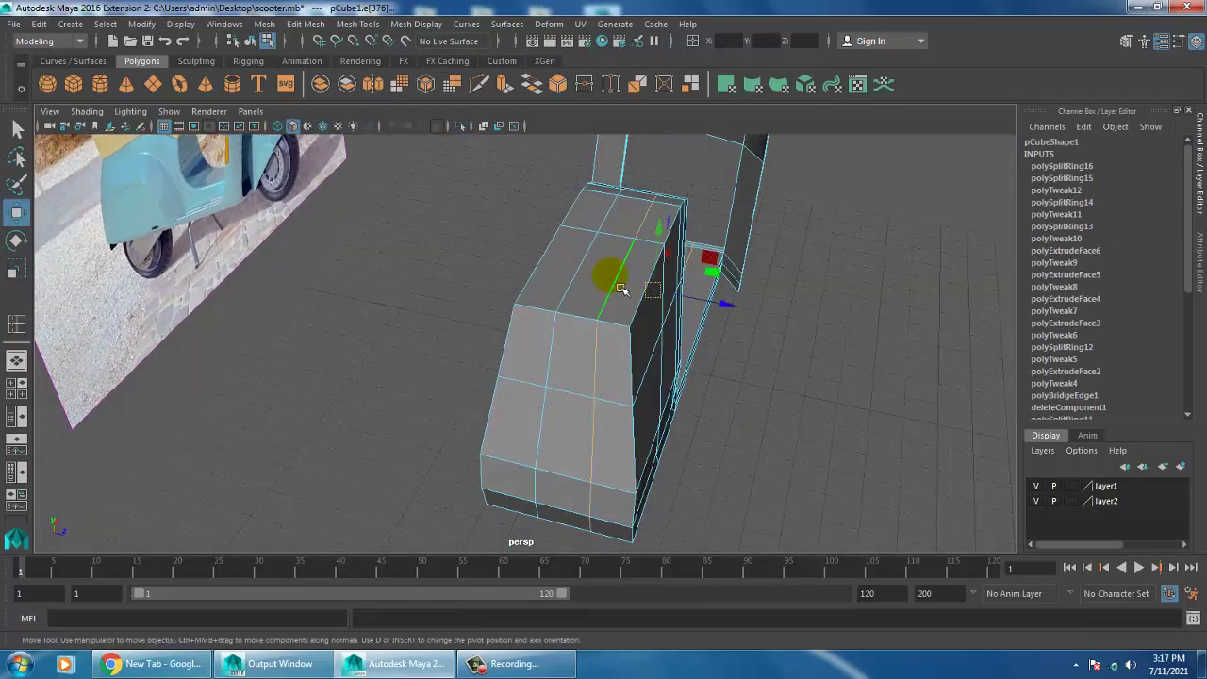
Step: In vertex mode, select the two vertices on the front panel's edge
right_click(611, 276)
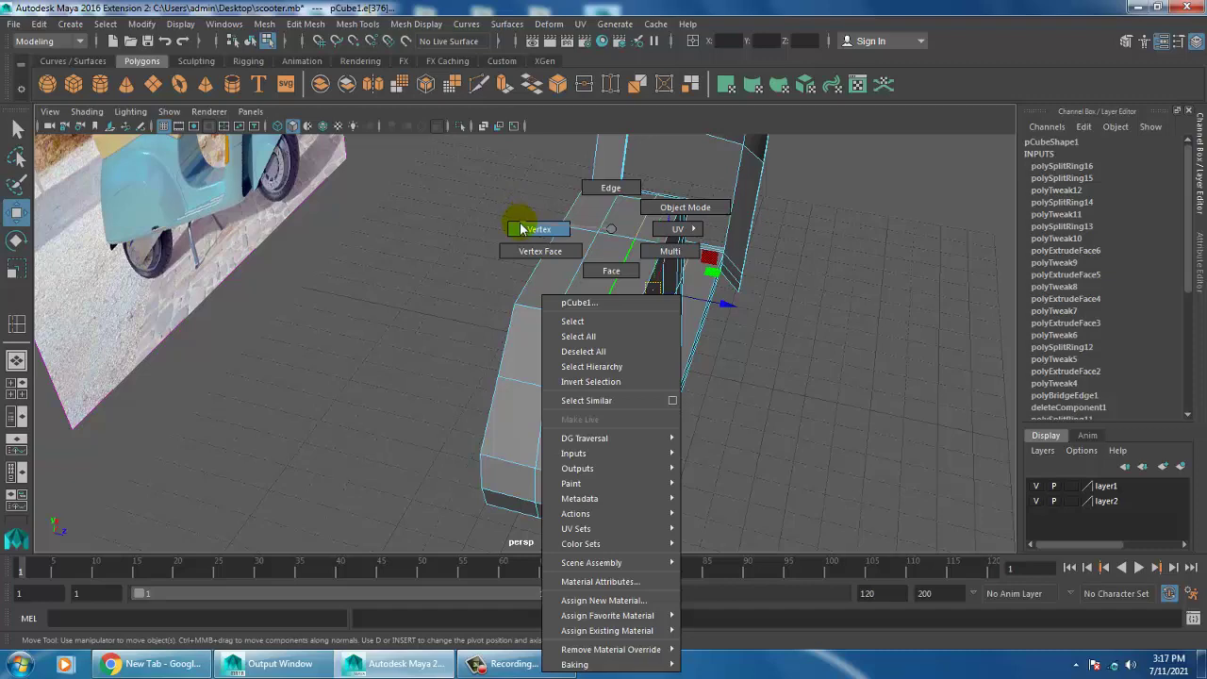
left_click_drag(521, 230, 604, 332, "alt")
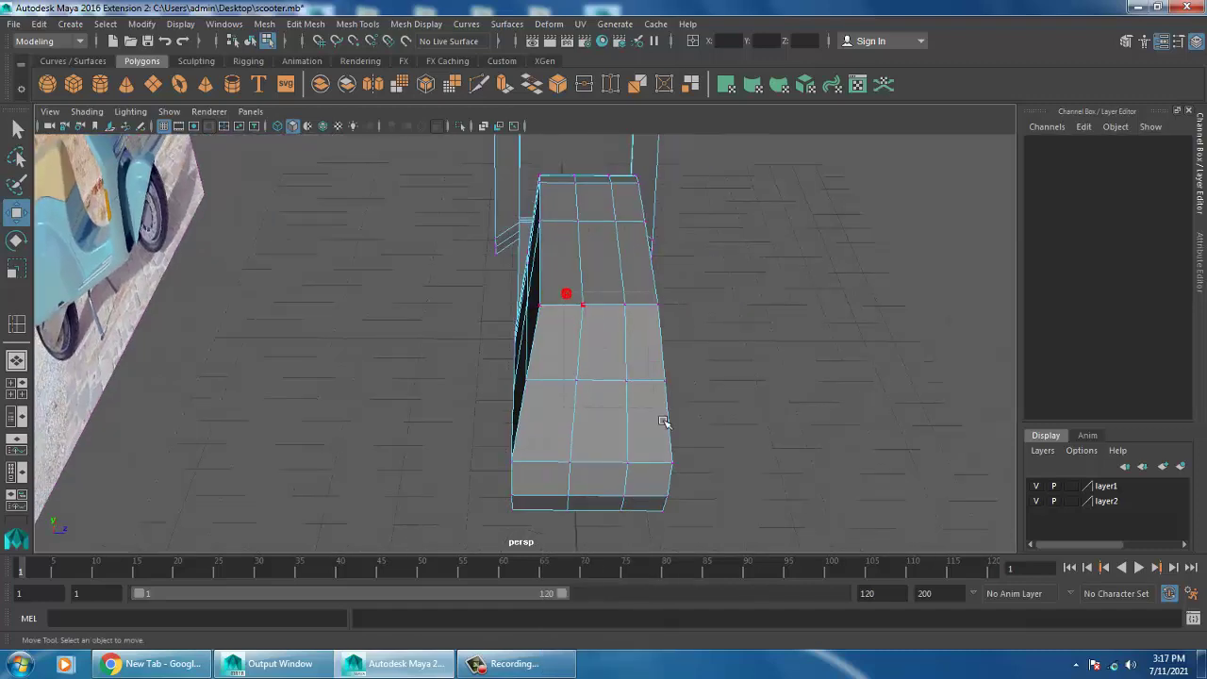
mouse_move(663, 422)
left_mouse_down()
mouse_move(622, 381)
mouse_move(539, 359)
mouse_move(573, 363)
left_mouse_up()
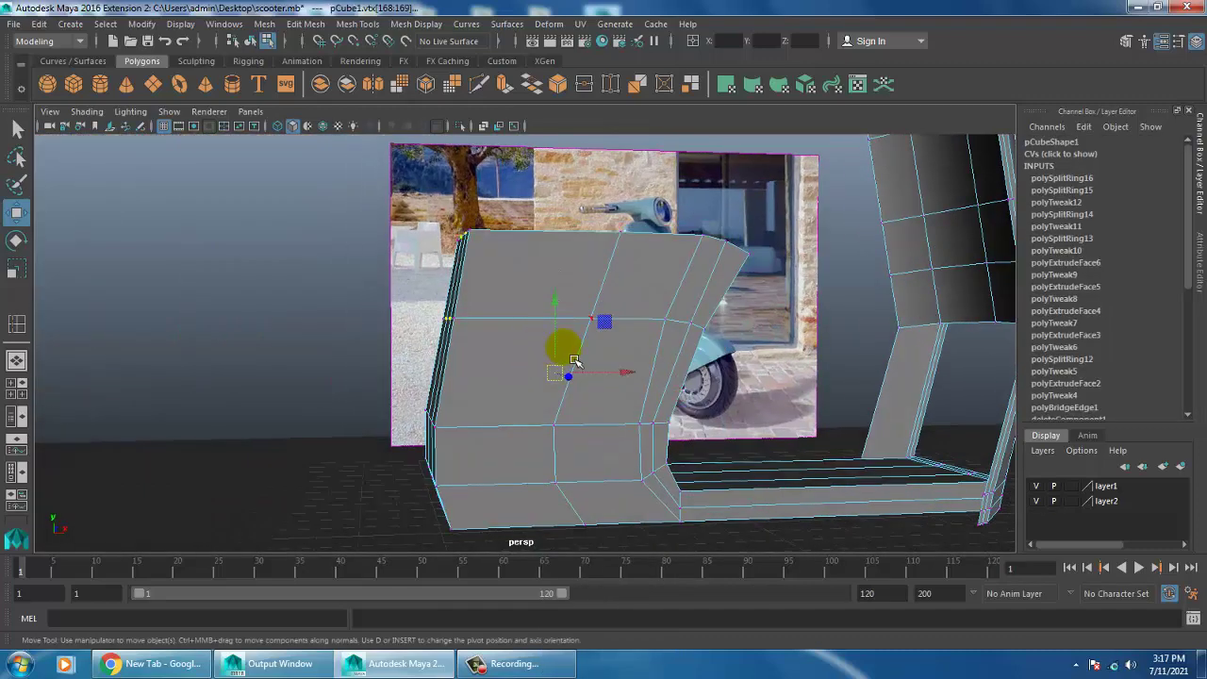
Step: Check the panel in wireframe and shaded modes, tumble front-on, then show the four-view layout
key("4")
mouse_move(670, 398)
left_mouse_down("alt")
mouse_move(553, 371)
mouse_move(474, 333)
mouse_move(556, 334)
mouse_move(528, 347)
mouse_move(537, 352)
mouse_move(654, 348)
mouse_move(547, 476)
mouse_move(545, 457)
mouse_move(595, 399)
mouse_move(595, 342)
mouse_move(603, 399)
mouse_move(625, 377)
mouse_move(647, 399)
mouse_move(663, 393)
mouse_move(660, 365)
left_mouse_up("alt")
key("5")
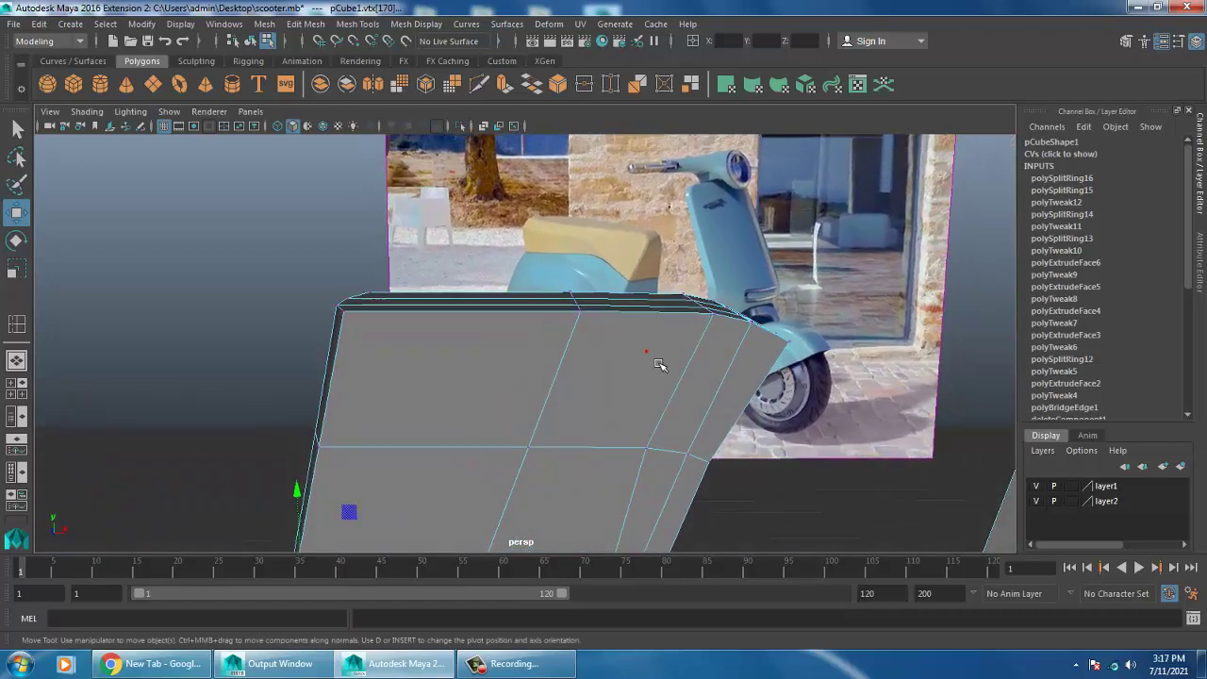
middle_click_drag(584, 351, 598, 350, "alt")
mouse_move(598, 350)
left_mouse_down("alt")
mouse_move(557, 337)
mouse_move(579, 385)
left_mouse_up("alt")
key("space")
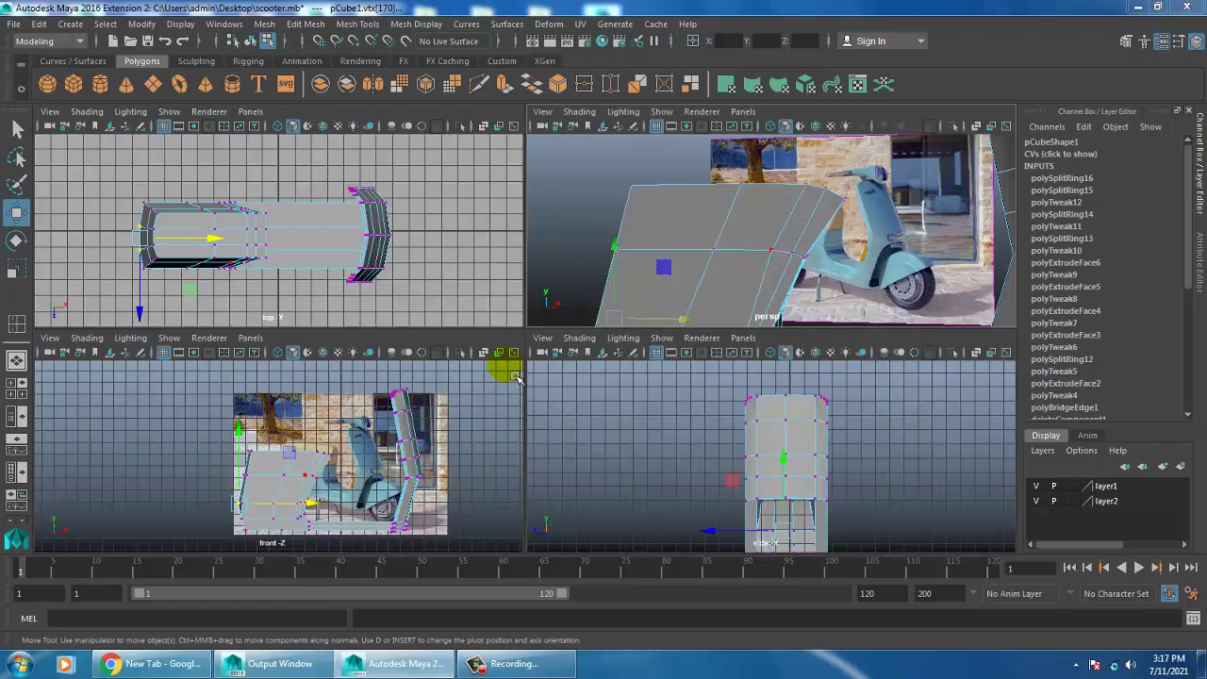
Step: In the wireframe front view, raise the panel's top vertices to trace the scooter outline
key("space")
key("f")
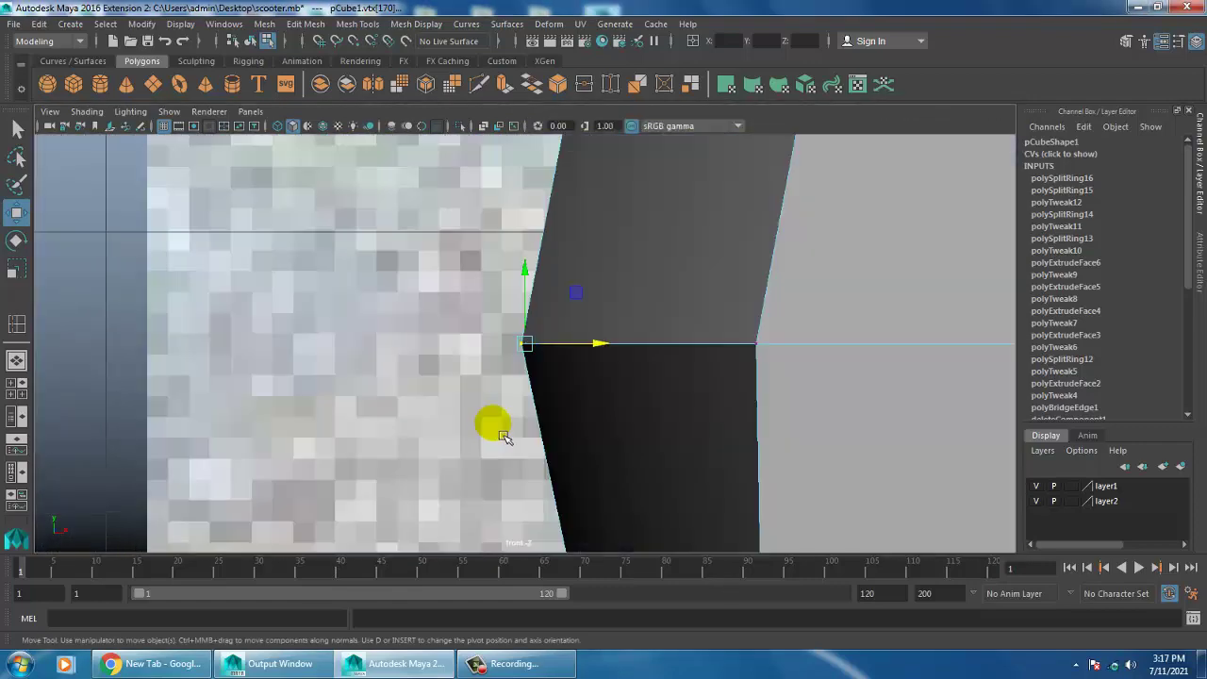
scroll(498, 423, "down", 3)
scroll(534, 506, "down", 2)
scroll(564, 415, "down", 2)
scroll(564, 415, "down", 1)
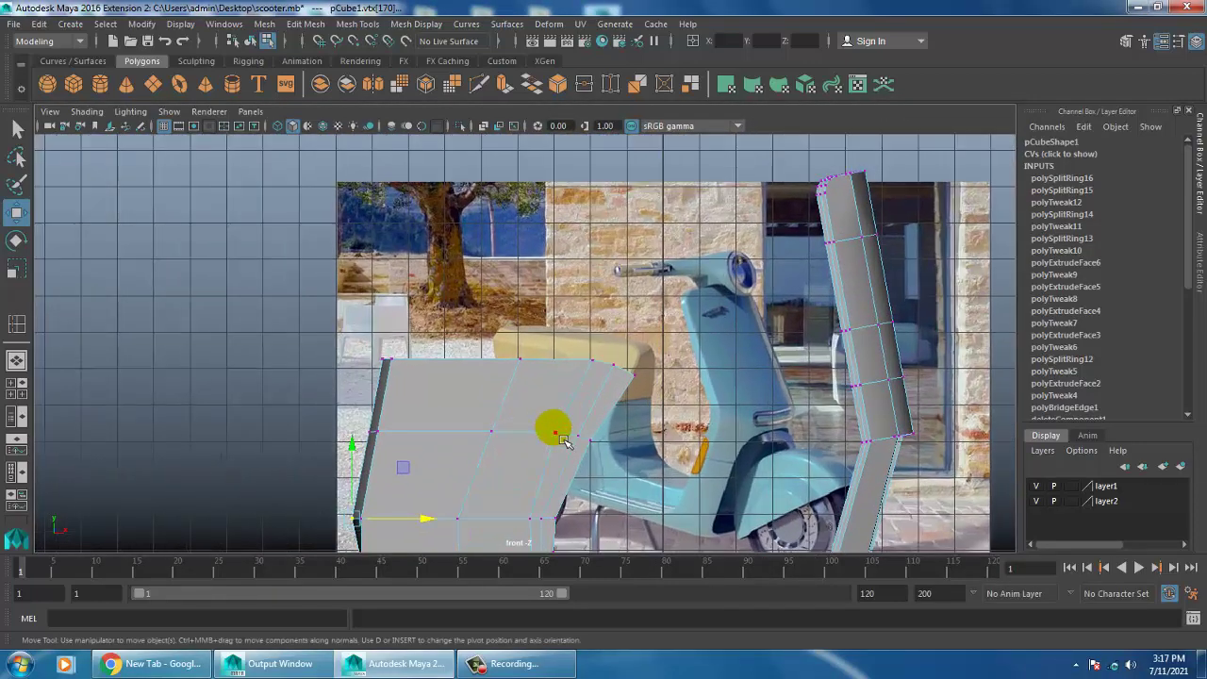
scroll(564, 419, "down", 2)
scroll(566, 426, "down", 1)
key("4")
scroll(561, 426, "up", 2)
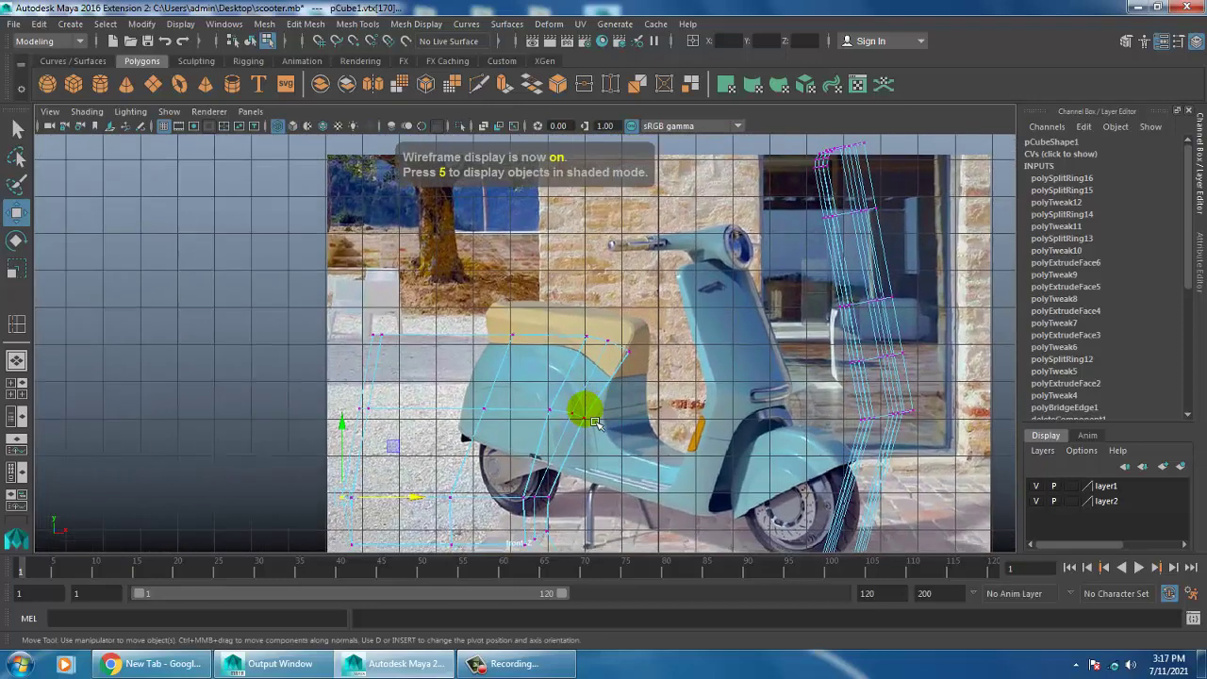
scroll(543, 415, "up", 1)
scroll(524, 404, "up", 1)
scroll(504, 393, "up", 1)
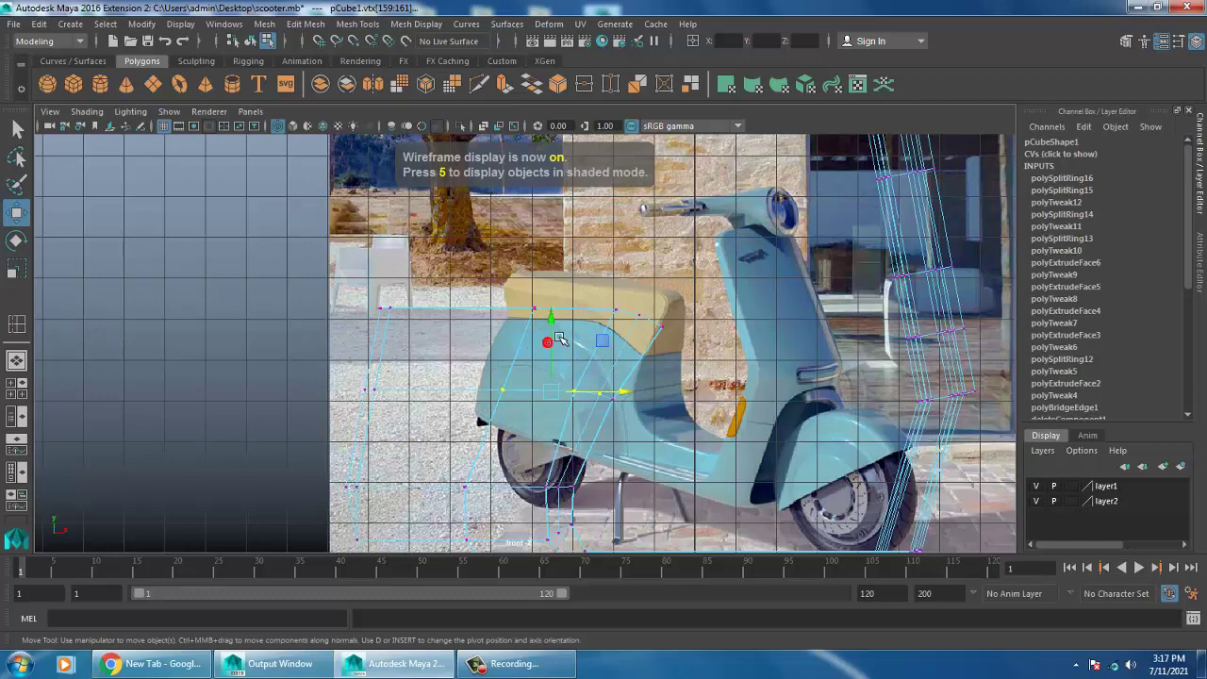
left_click_drag(555, 328, 556, 328)
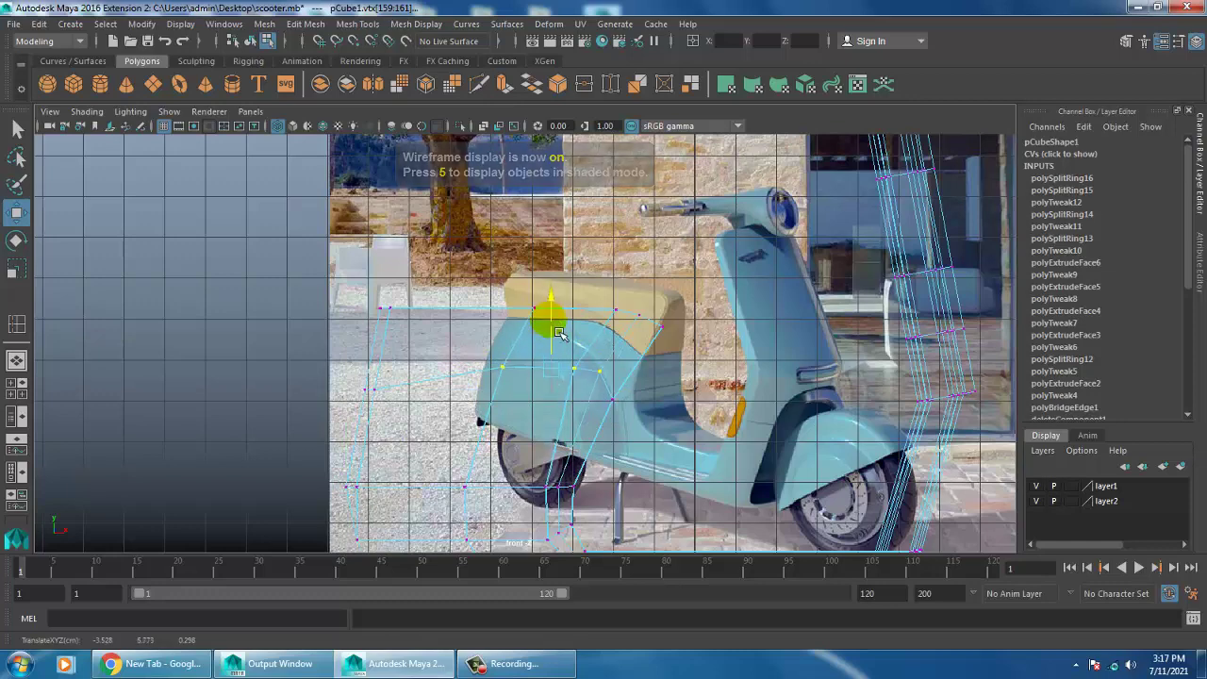
middle_click_drag(559, 332, 553, 341, "alt")
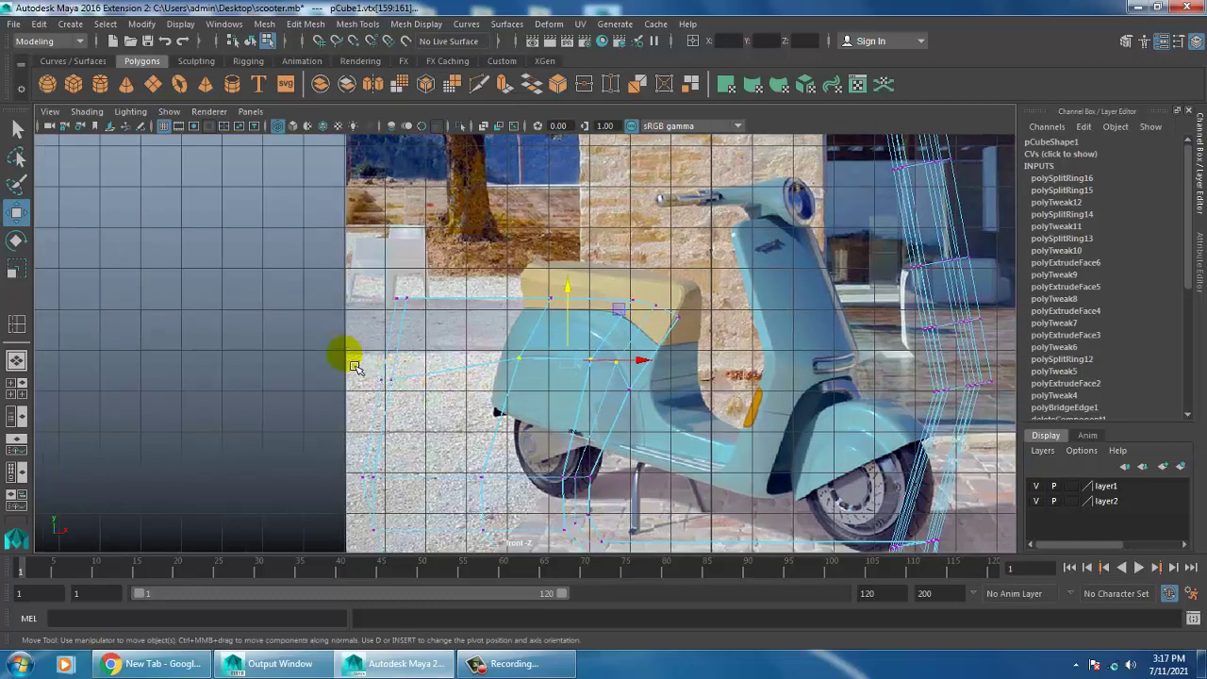
left_click_drag(393, 312, 394, 307)
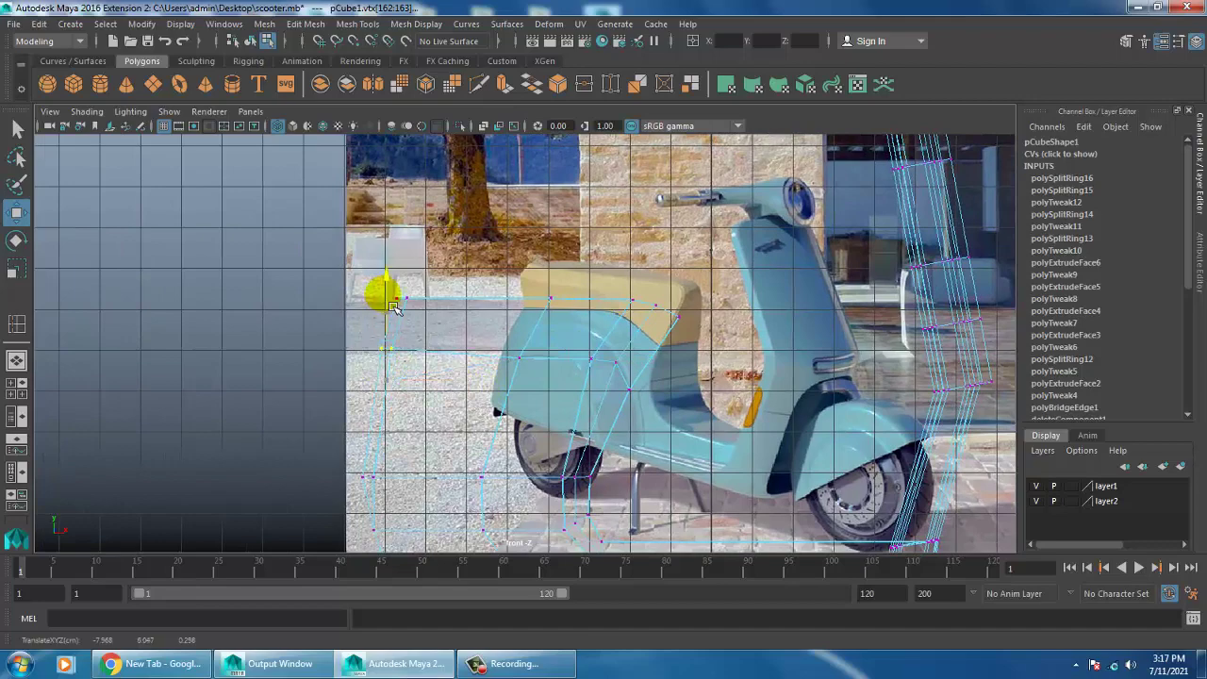
key("space")
key("space")
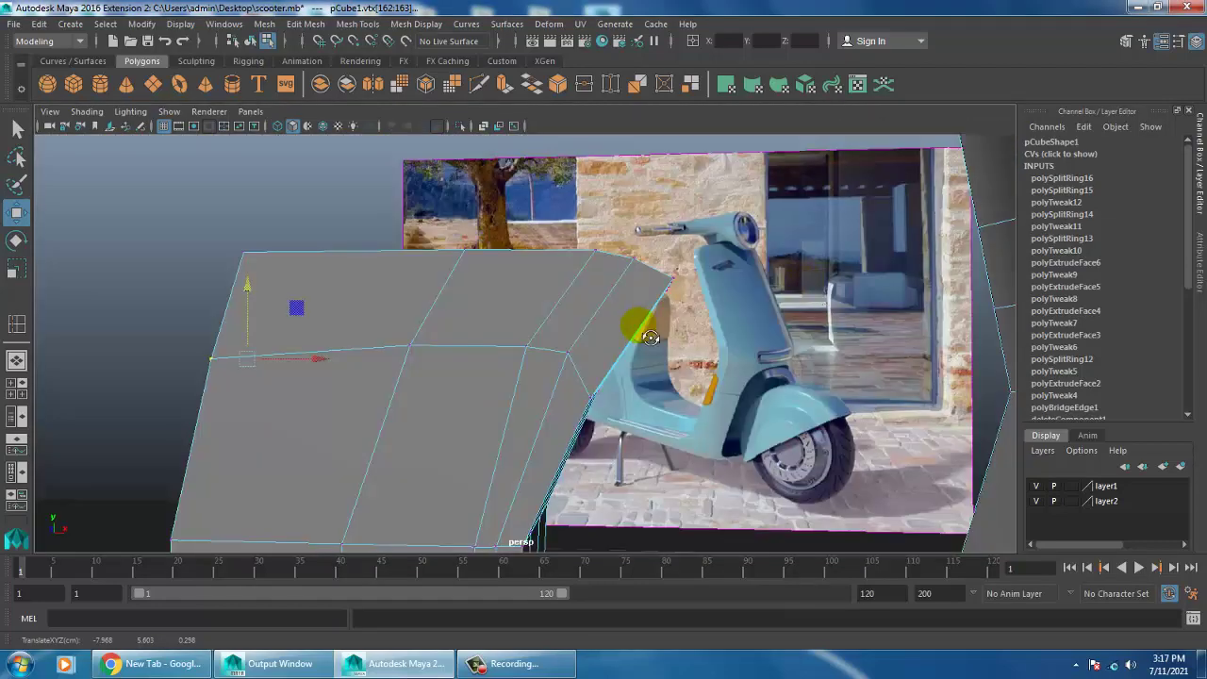
Step: Select the panel's top vertex row and scale it in Z to about 0.738
scroll(655, 386, "up", 3)
left_click_drag(655, 386, 606, 387, "alt")
right_click_drag(574, 275, 598, 297)
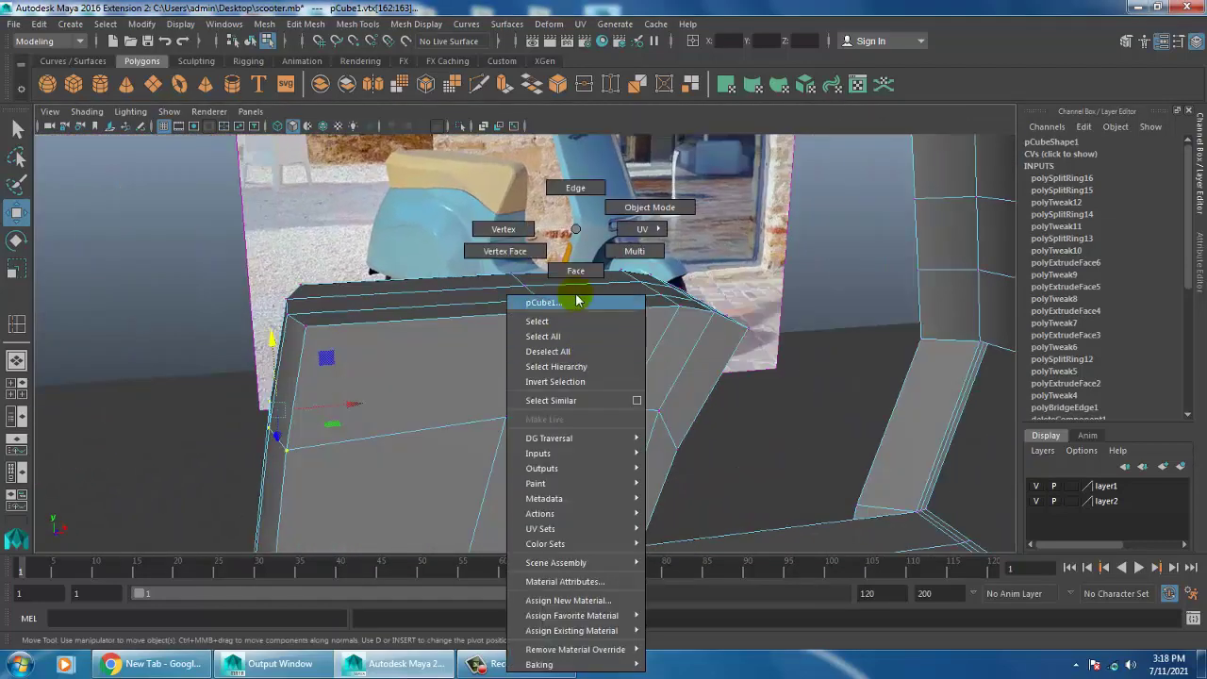
mouse_move(714, 383)
left_mouse_down("alt")
mouse_move(622, 376)
mouse_move(647, 350)
mouse_move(673, 377)
left_mouse_up("alt")
right_click_drag(607, 294, 660, 250)
left_click(689, 351)
mouse_move(689, 350)
left_mouse_down("alt")
mouse_move(669, 332)
mouse_move(598, 409)
left_mouse_up("alt")
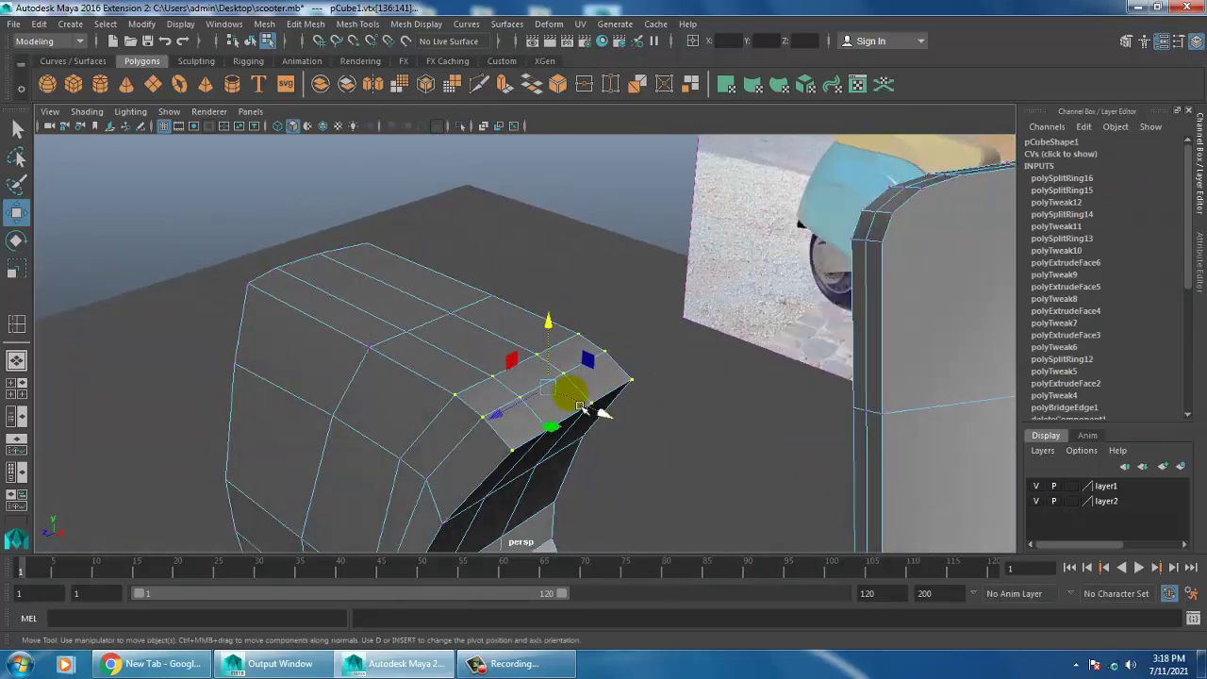
key("r")
mouse_move(518, 425)
left_mouse_down()
mouse_move(641, 378)
mouse_move(628, 399)
mouse_move(615, 396)
mouse_move(566, 353)
left_mouse_up()
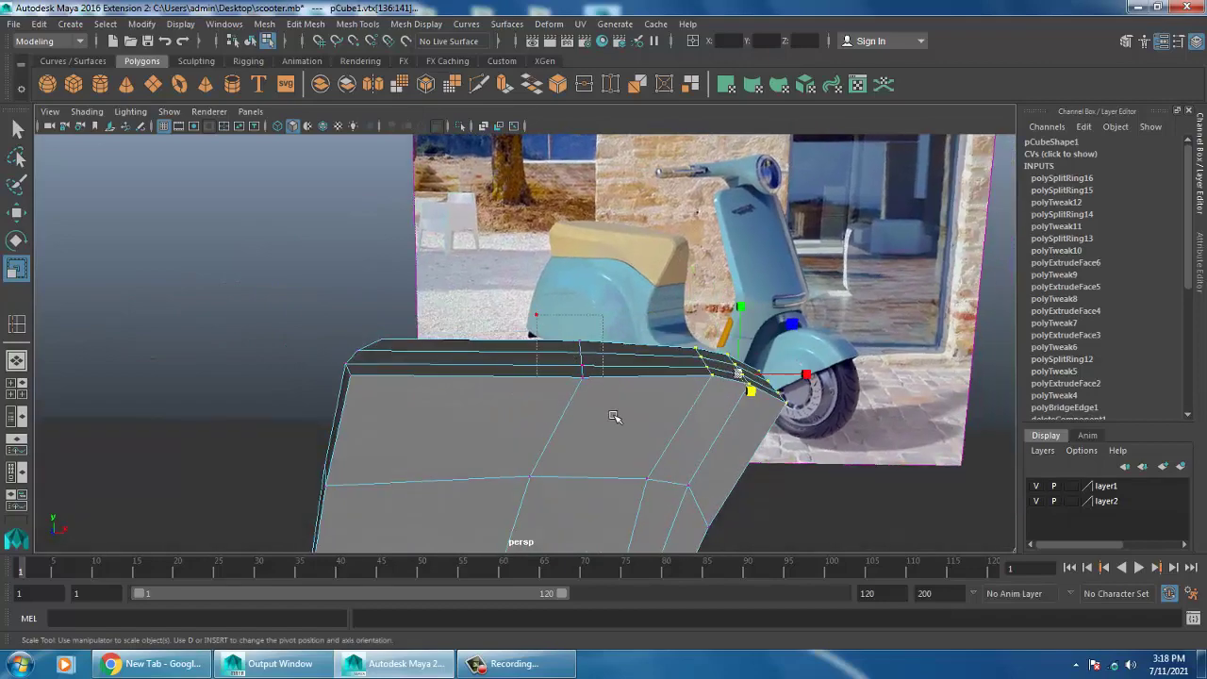
Step: Orbit around the model to check the tapered front panel's shape
mouse_move(613, 416)
left_mouse_down("alt")
mouse_move(682, 390)
mouse_move(615, 416)
mouse_move(594, 405)
mouse_move(652, 350)
left_mouse_up("alt")
middle_click_drag(652, 350, 727, 369, "alt")
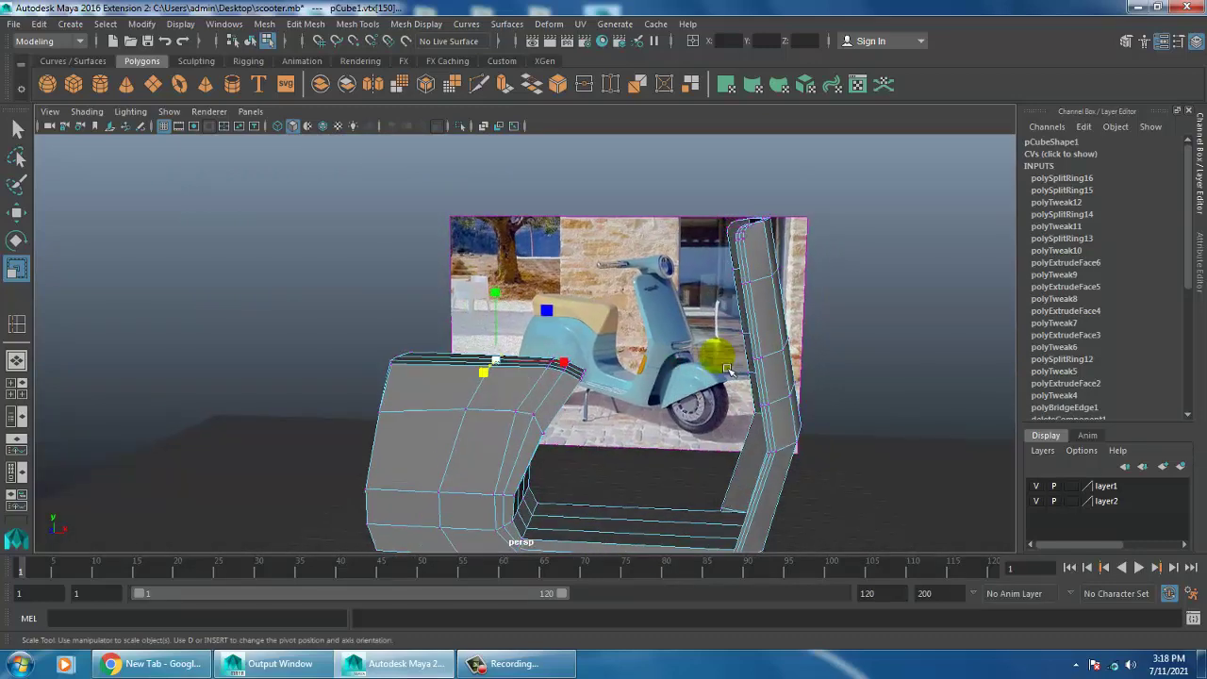
left_click_drag(727, 369, 803, 388, "alt")
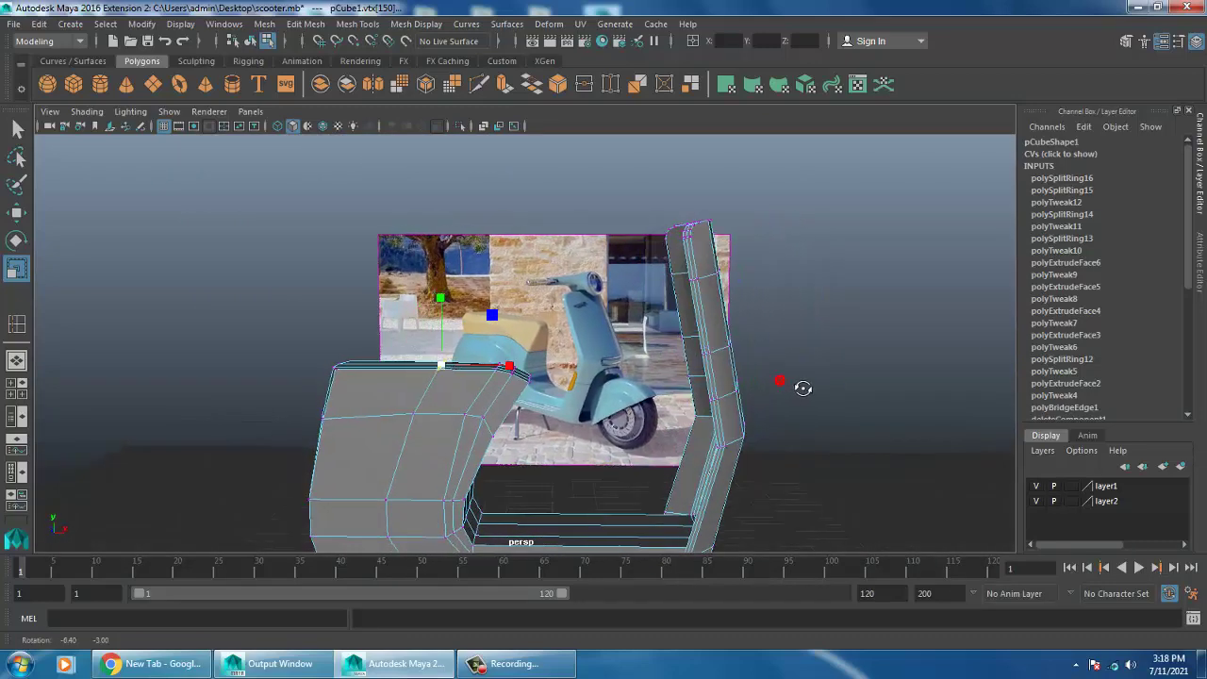
mouse_move(651, 351)
left_mouse_down("alt")
mouse_move(673, 394)
mouse_move(528, 436)
left_mouse_up("alt")
scroll(537, 439, "up", 3)
scroll(517, 445, "up", 3)
Step: Insert a horizontal edge loop across the lower front panel
key("w")
left_click(357, 24)
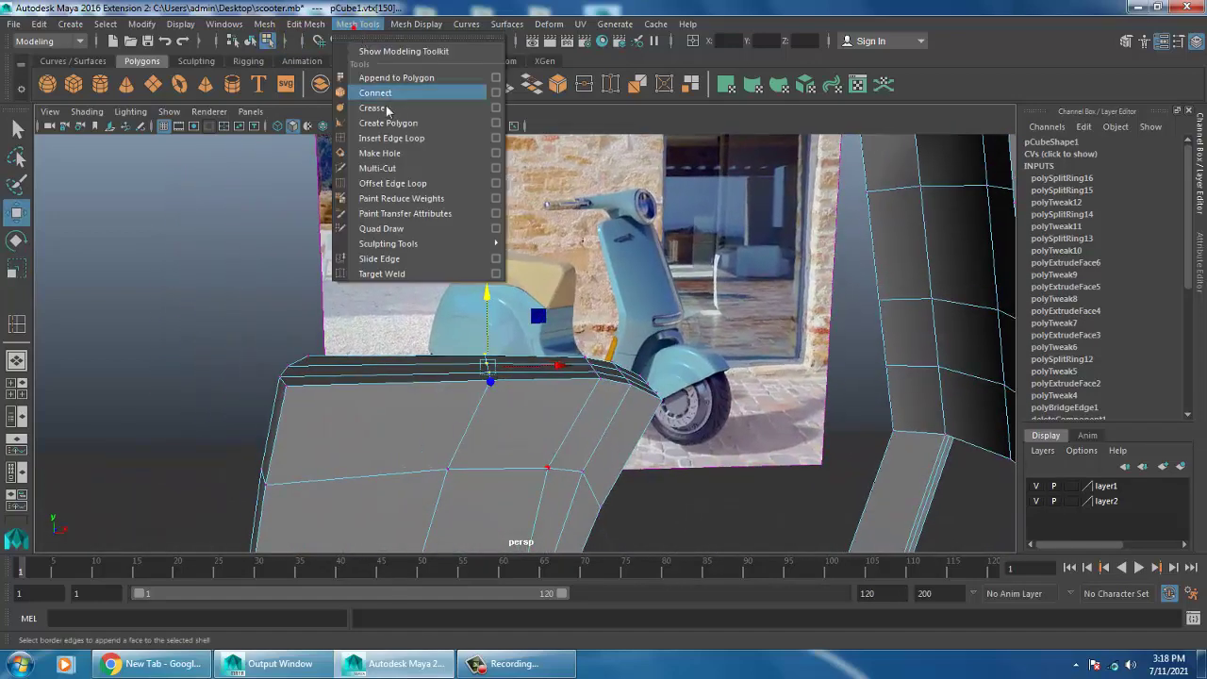
left_click(418, 138)
mouse_move(460, 466)
left_mouse_down()
mouse_move(498, 452)
mouse_move(499, 418)
left_mouse_up()
scroll(498, 453, "up", 2)
scroll(547, 372, "up", 3)
scroll(539, 397, "up", 3)
scroll(566, 429, "down", 5)
Step: Move the new edge loop and scale its edges to 0.583 in depth
key("w")
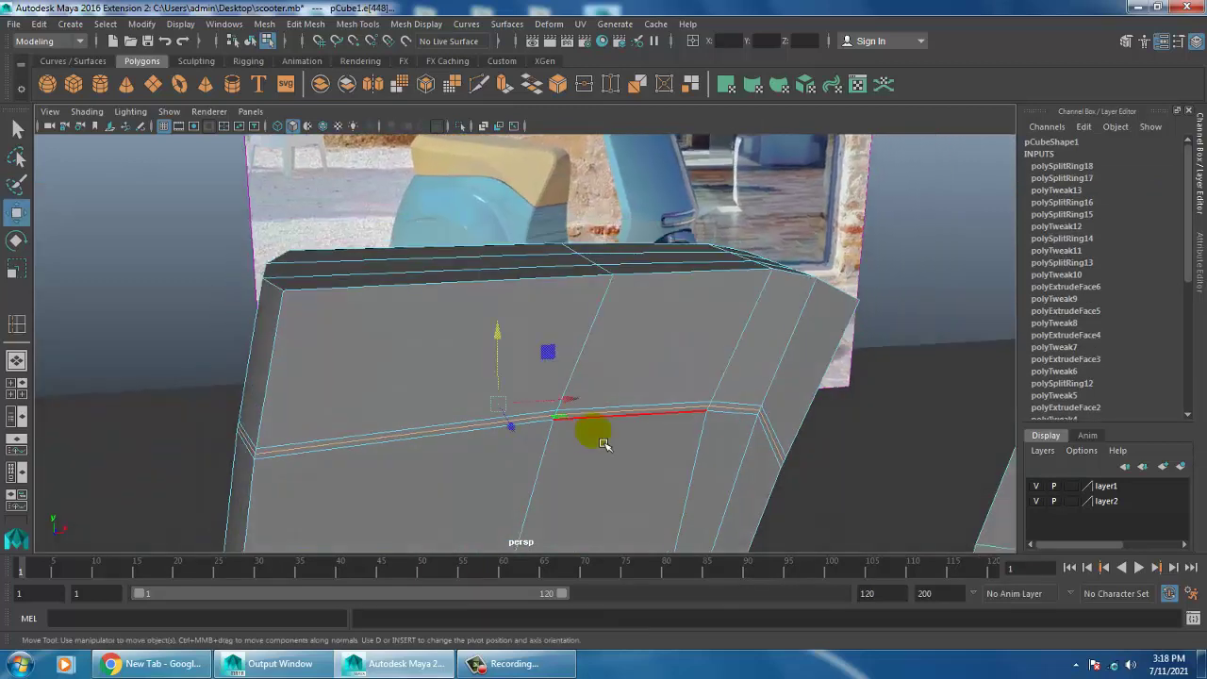
mouse_move(588, 426)
left_mouse_down()
mouse_move(620, 411)
mouse_move(569, 356)
left_mouse_up()
key("r")
left_click(544, 460)
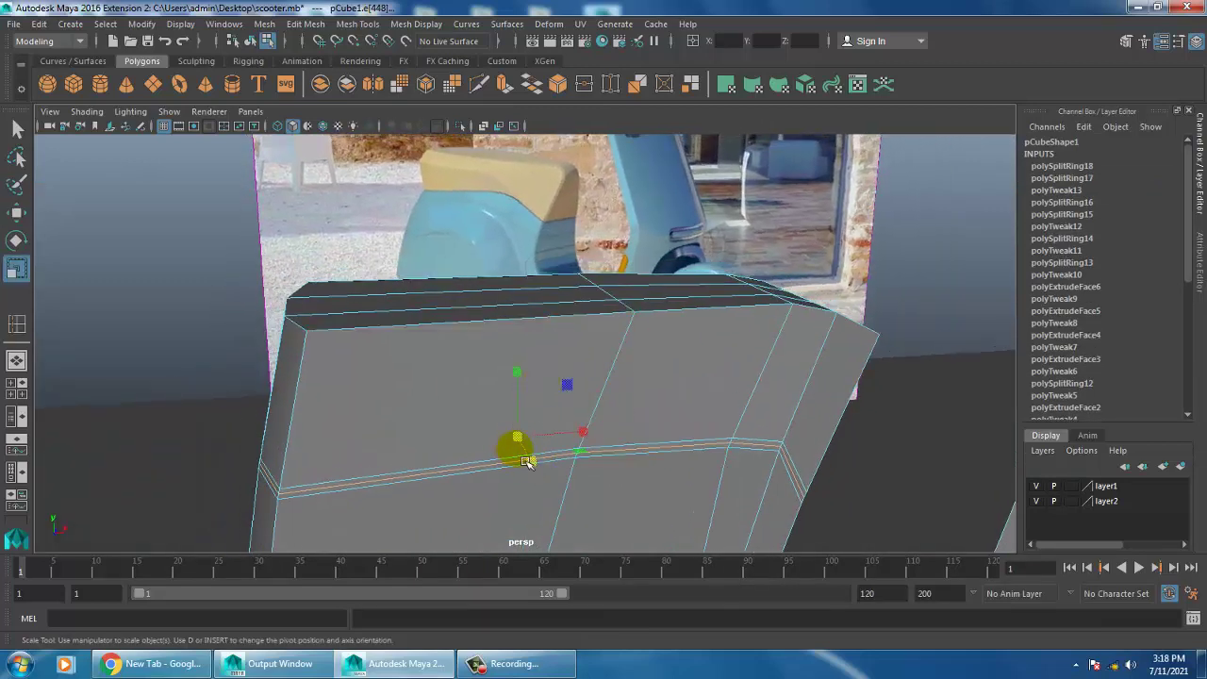
mouse_move(528, 461)
left_mouse_down()
mouse_move(626, 423)
mouse_move(719, 438)
mouse_move(579, 472)
mouse_move(535, 469)
left_mouse_up()
Step: Preview the mesh smoothed, return to the cage display, and bring up Edit Mesh
key("3")
key("1")
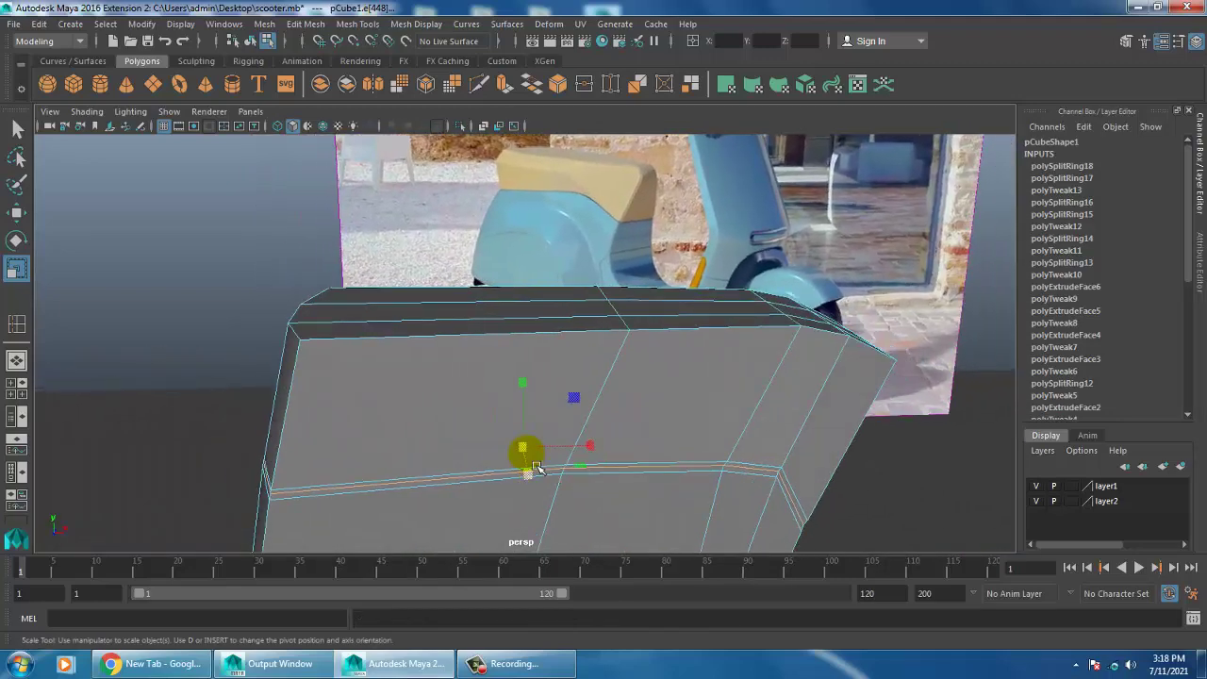
key("w")
left_click_drag(625, 425, 653, 447, "alt")
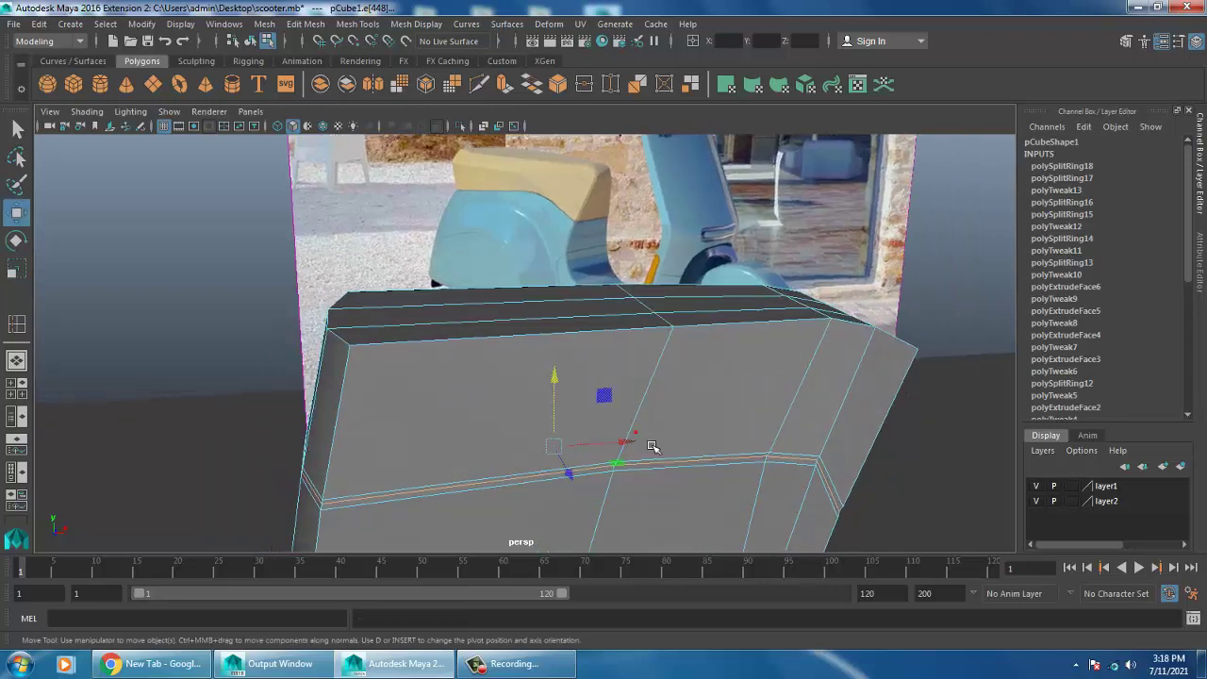
left_click(305, 24)
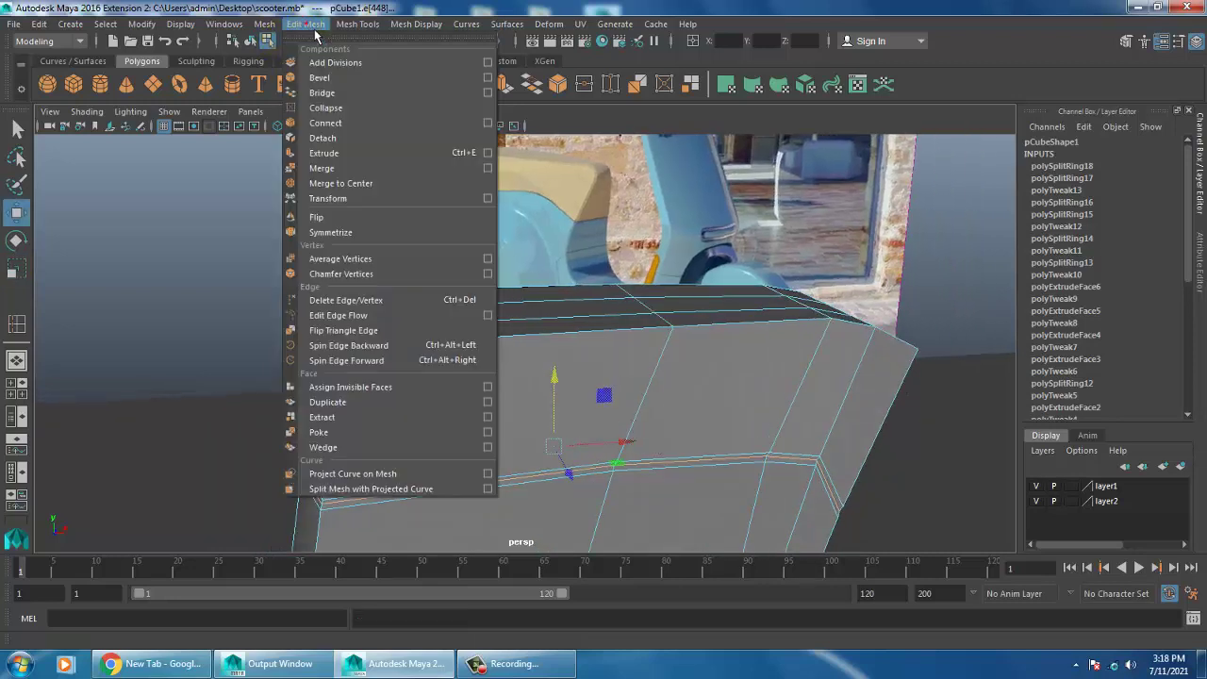
Step: Extrude the selected loop edges, leaving polyExtrudeEdge1 Thickness at 0 for a flat strip
left_click(382, 154)
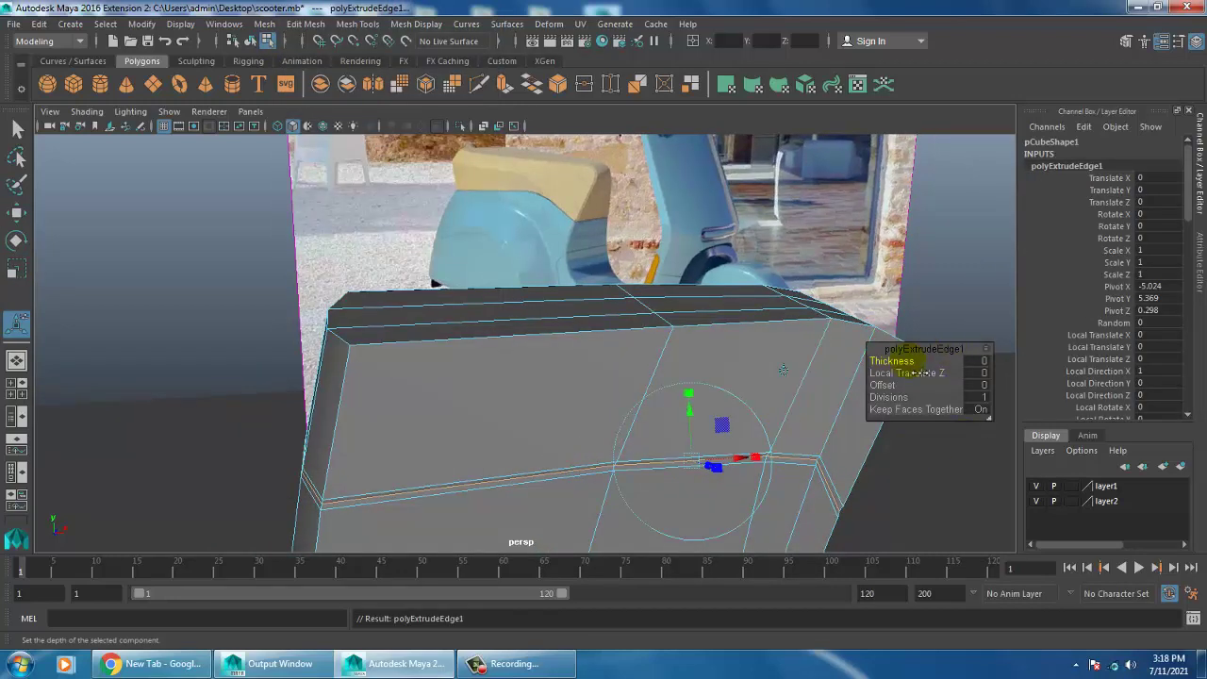
mouse_move(913, 373)
left_mouse_down()
mouse_move(936, 373)
mouse_move(913, 373)
left_mouse_up()
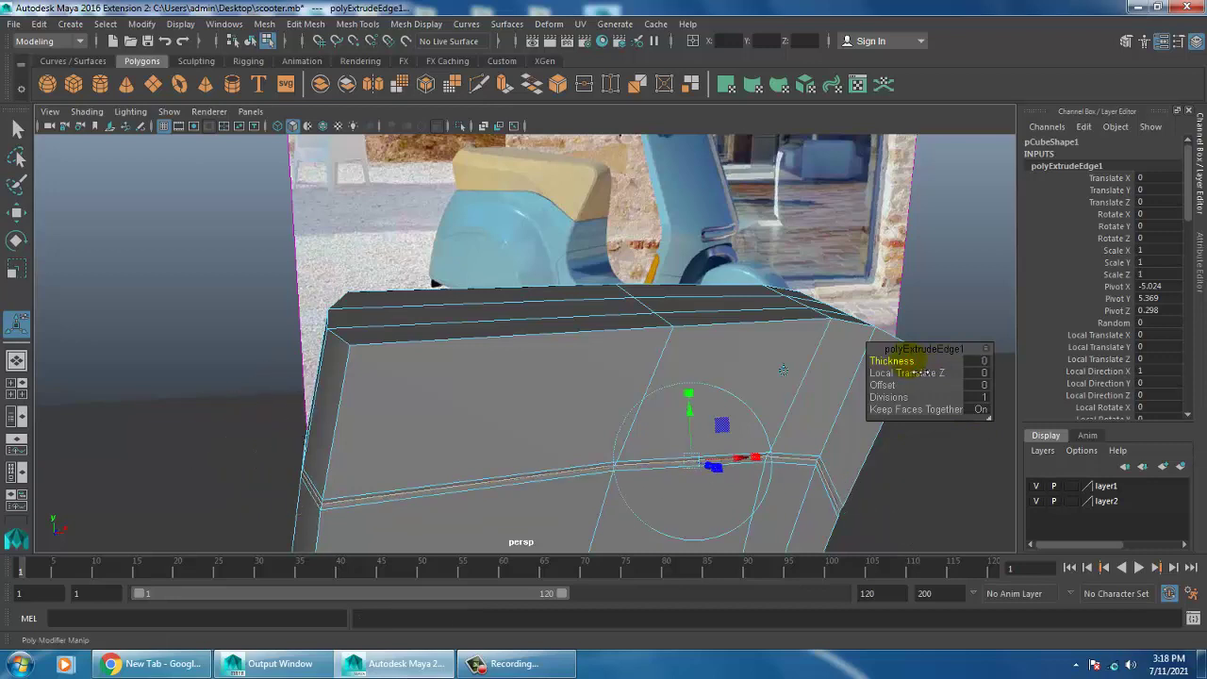
mouse_move(782, 370)
left_mouse_down("alt")
mouse_move(641, 424)
mouse_move(574, 390)
left_mouse_up("alt")
right_click_drag(574, 391, 676, 366, "alt")
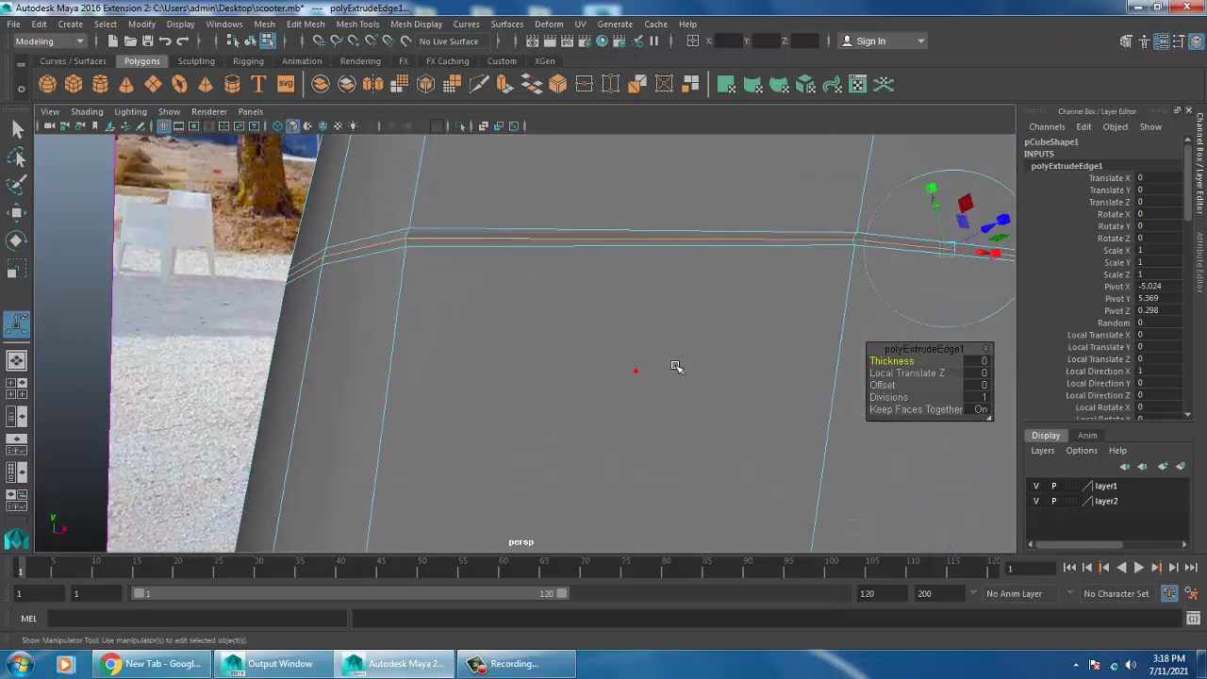
mouse_move(676, 366)
left_mouse_down("alt")
mouse_move(639, 357)
mouse_move(717, 361)
mouse_move(797, 393)
mouse_move(747, 371)
left_mouse_up("alt")
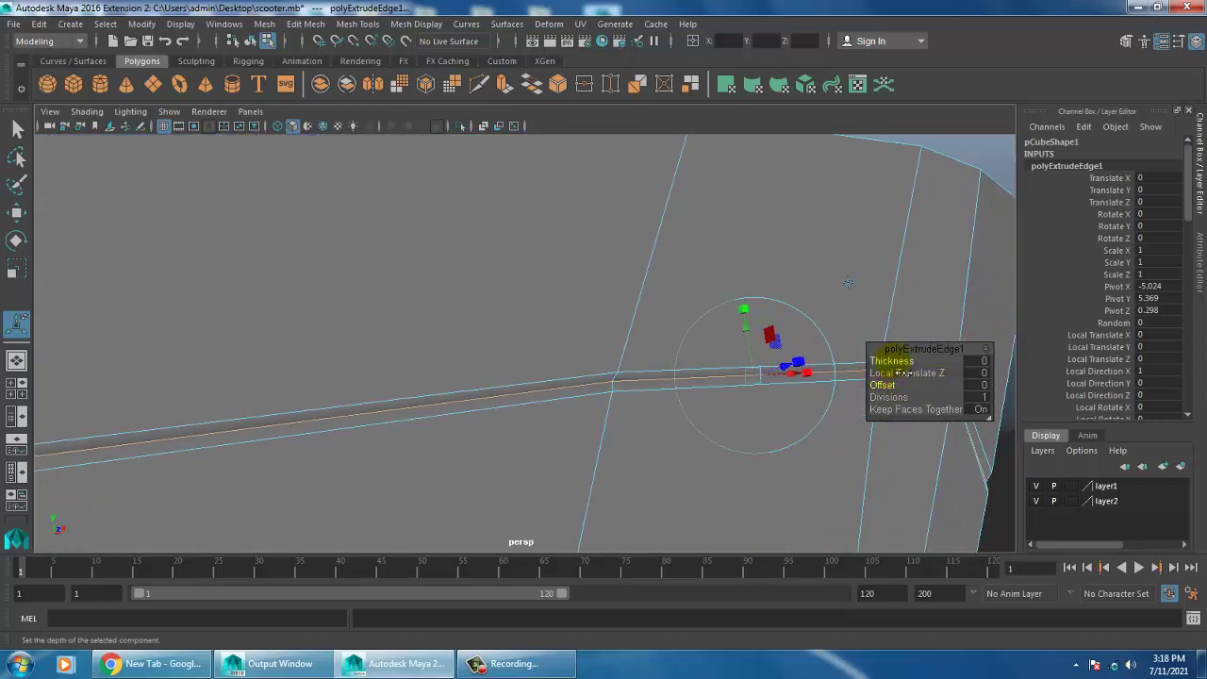
Step: Select edges of the extruded strip and scale them out slightly
left_click(714, 403)
key("r")
left_click(485, 424)
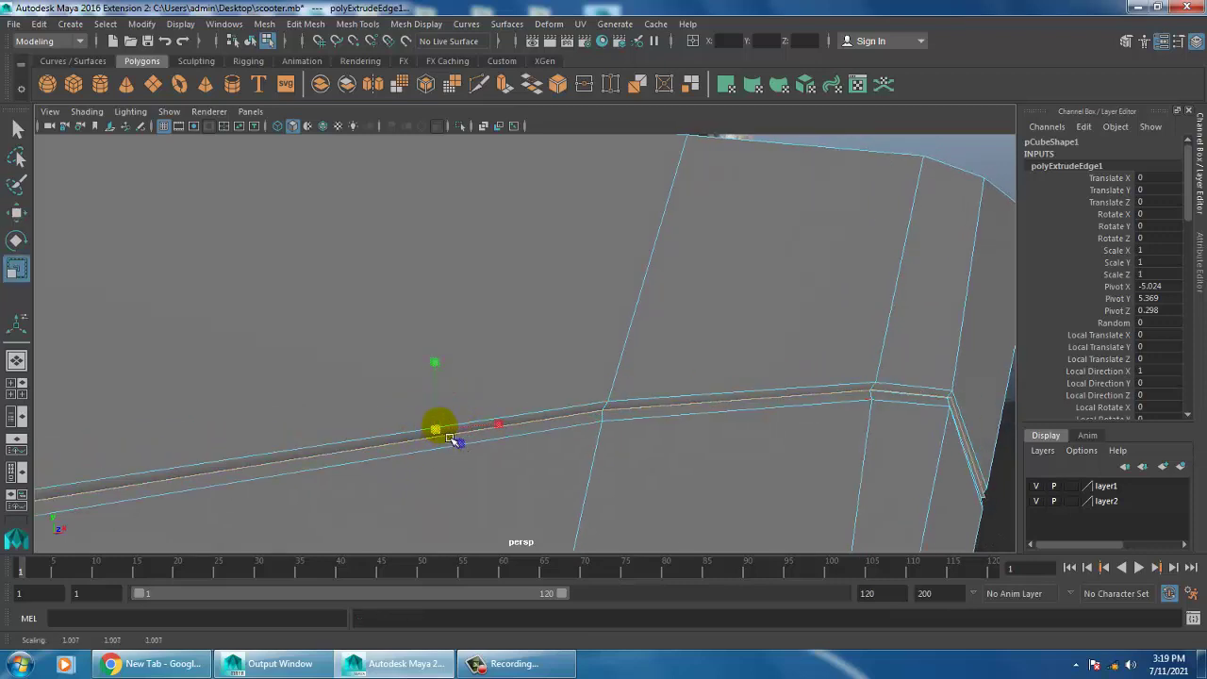
mouse_move(443, 435)
left_mouse_down("alt")
mouse_move(518, 429)
mouse_move(589, 458)
mouse_move(689, 450)
mouse_move(604, 458)
mouse_move(636, 458)
mouse_move(647, 444)
mouse_move(633, 431)
mouse_move(684, 436)
left_mouse_up("alt")
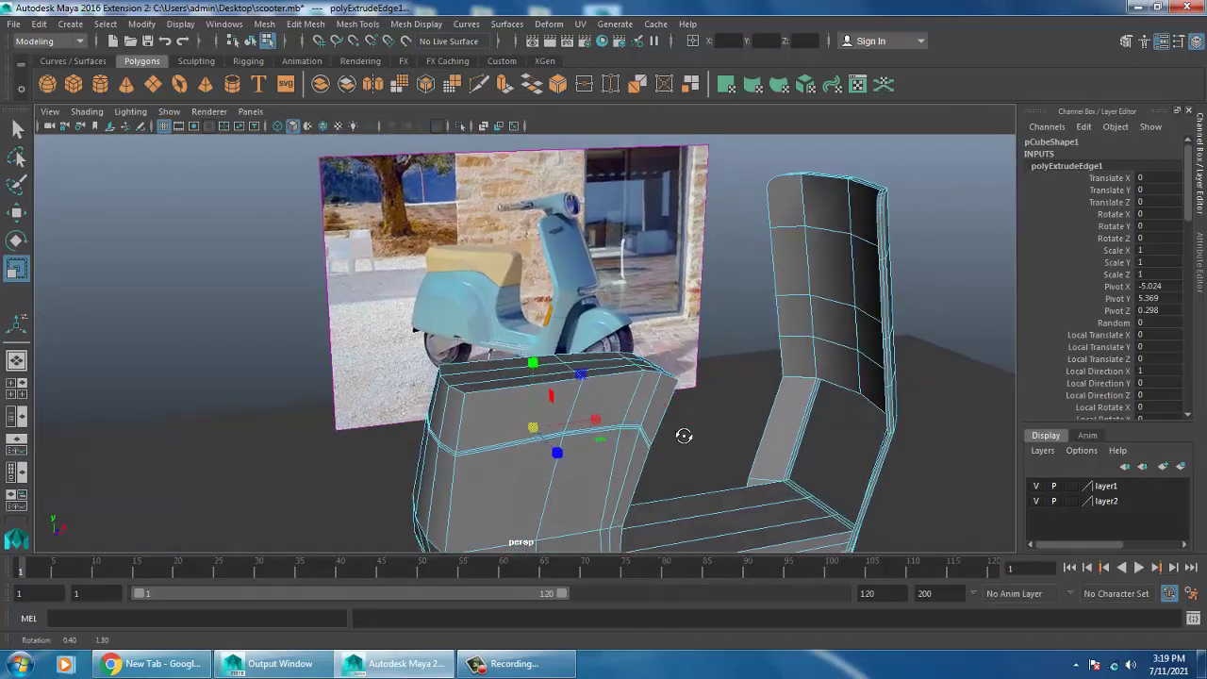
Step: In the front view, move corner vertices 136 and 137 up to match the reference seat line
right_click_drag(683, 436, 698, 402, "alt")
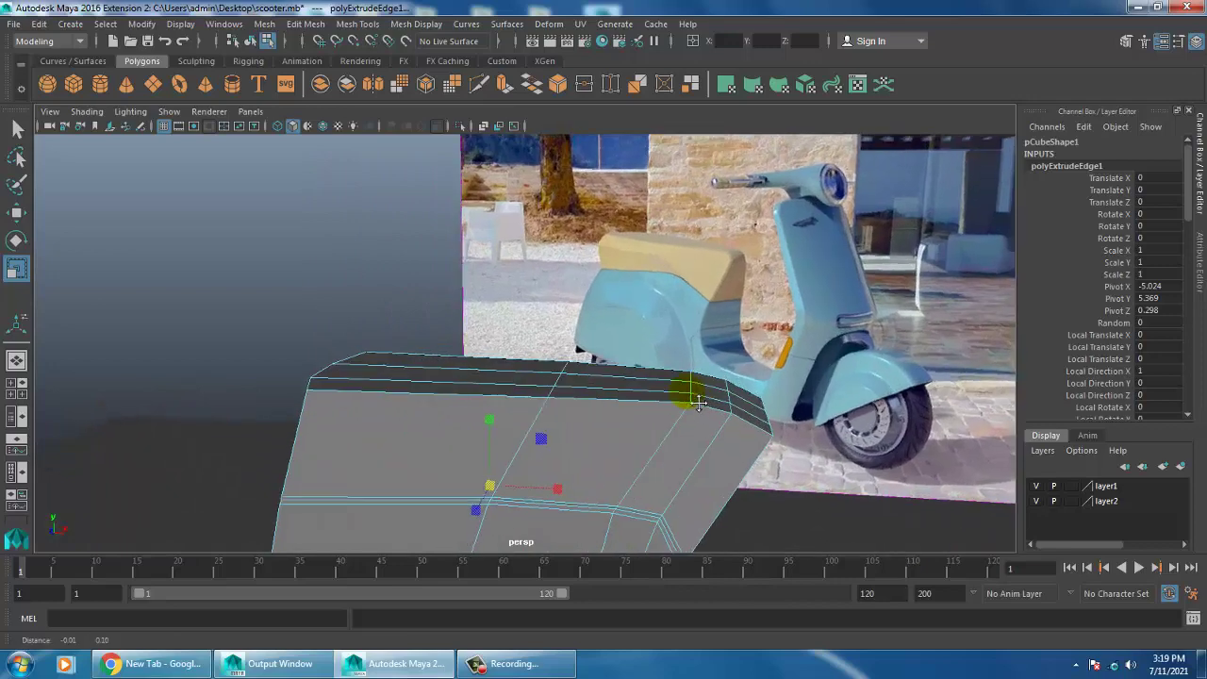
mouse_move(697, 403)
left_mouse_down("alt")
mouse_move(628, 364)
mouse_move(601, 365)
mouse_move(620, 342)
left_mouse_up("alt")
right_click_drag(556, 273, 528, 279)
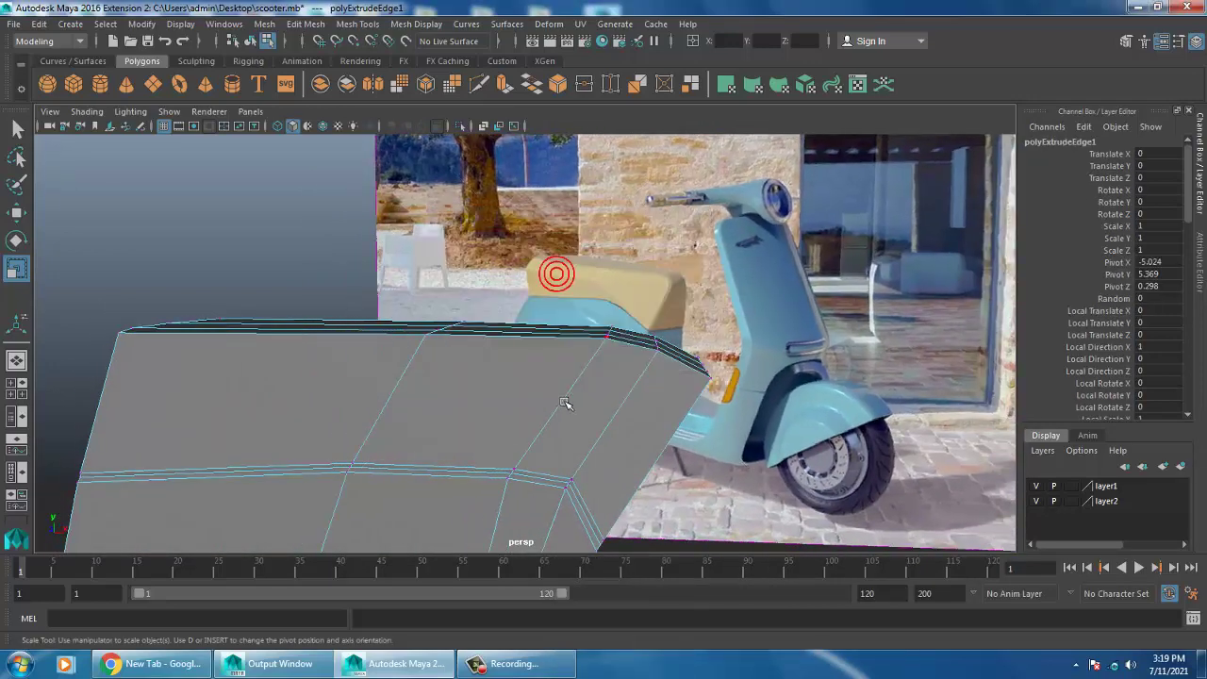
key("space")
key("space")
scroll(598, 385, "up", 2)
scroll(660, 358, "up", 3)
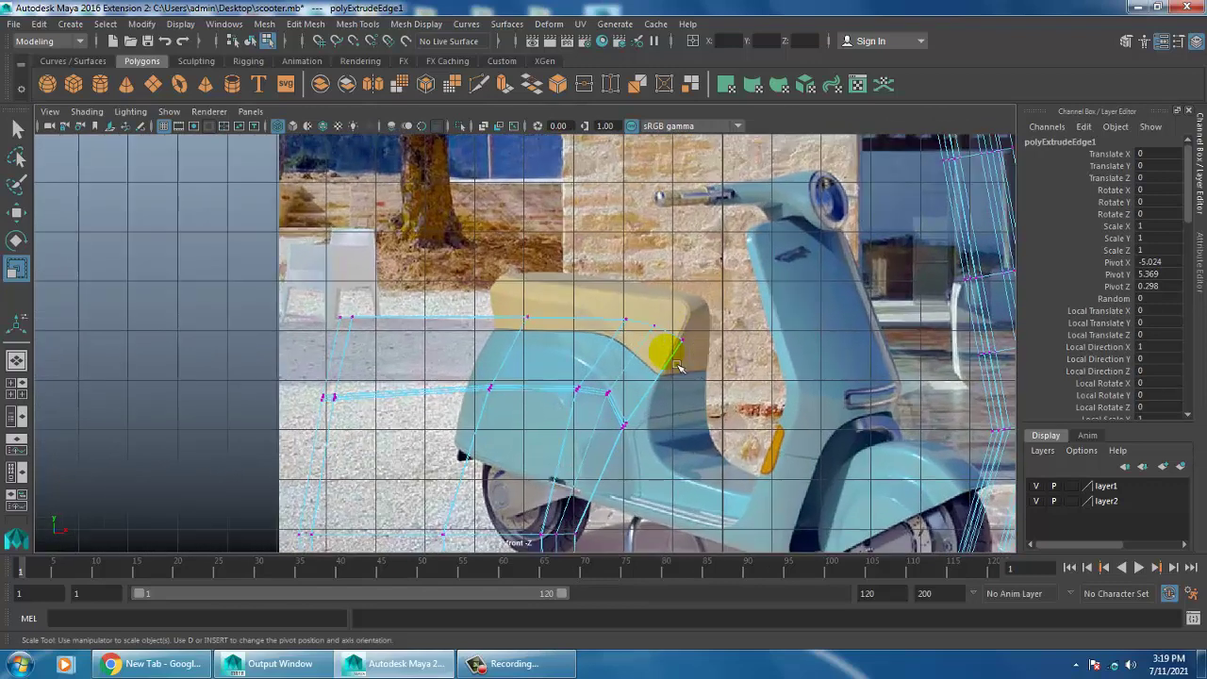
left_click_drag(661, 341, 660, 323)
key("w")
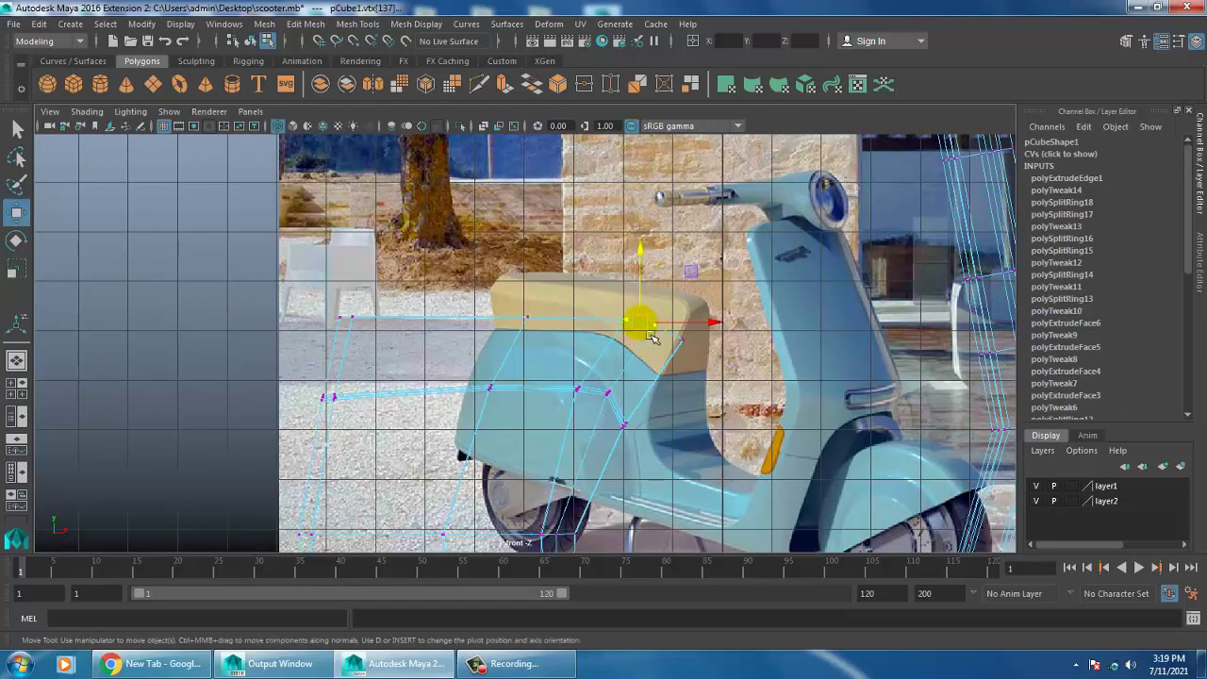
left_click(622, 339)
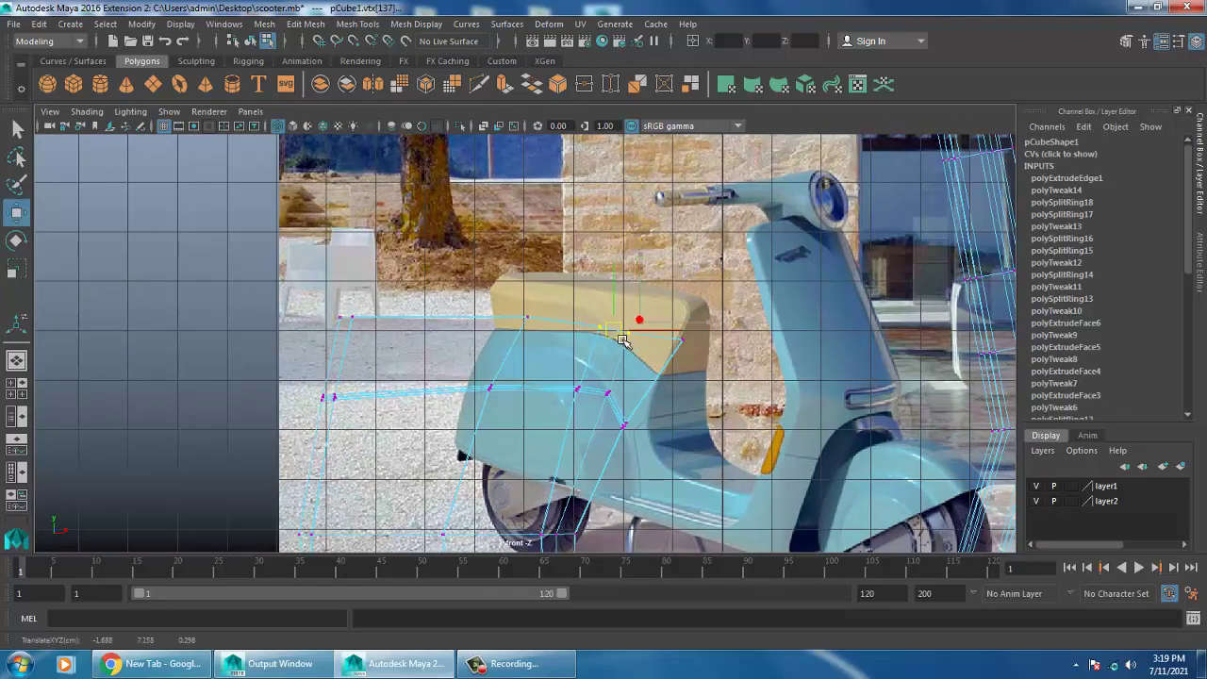
left_click(706, 342)
middle_click_drag(701, 349, 688, 337)
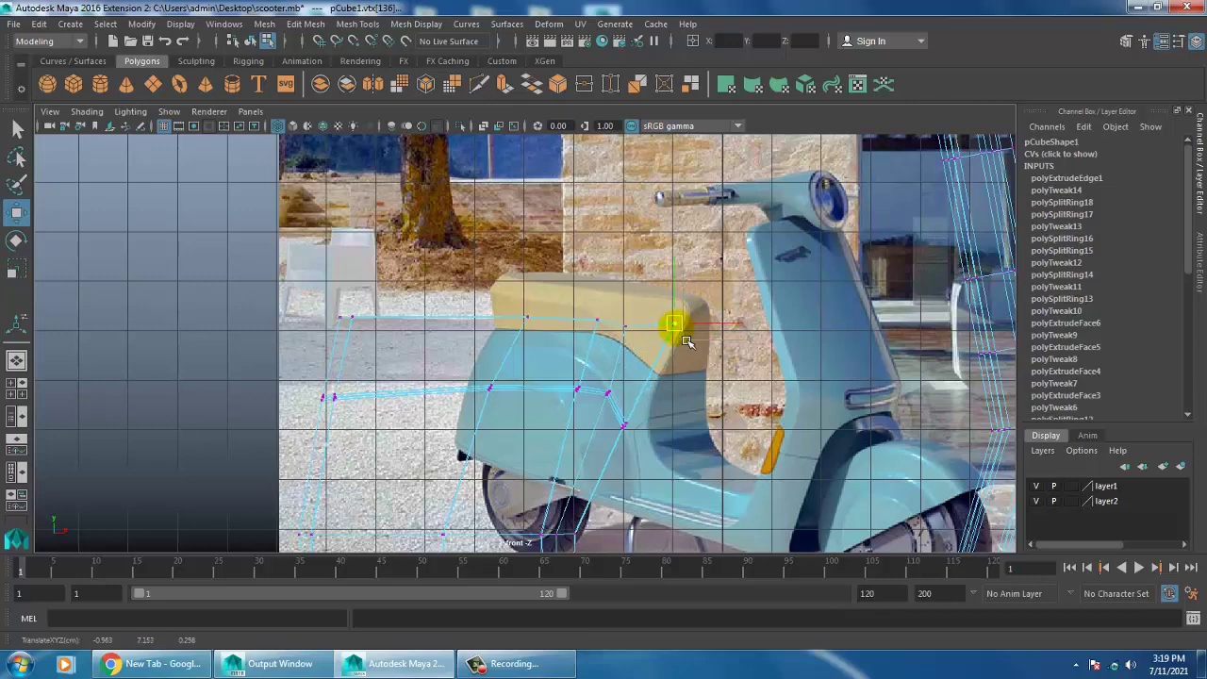
scroll(684, 341, "up", 1)
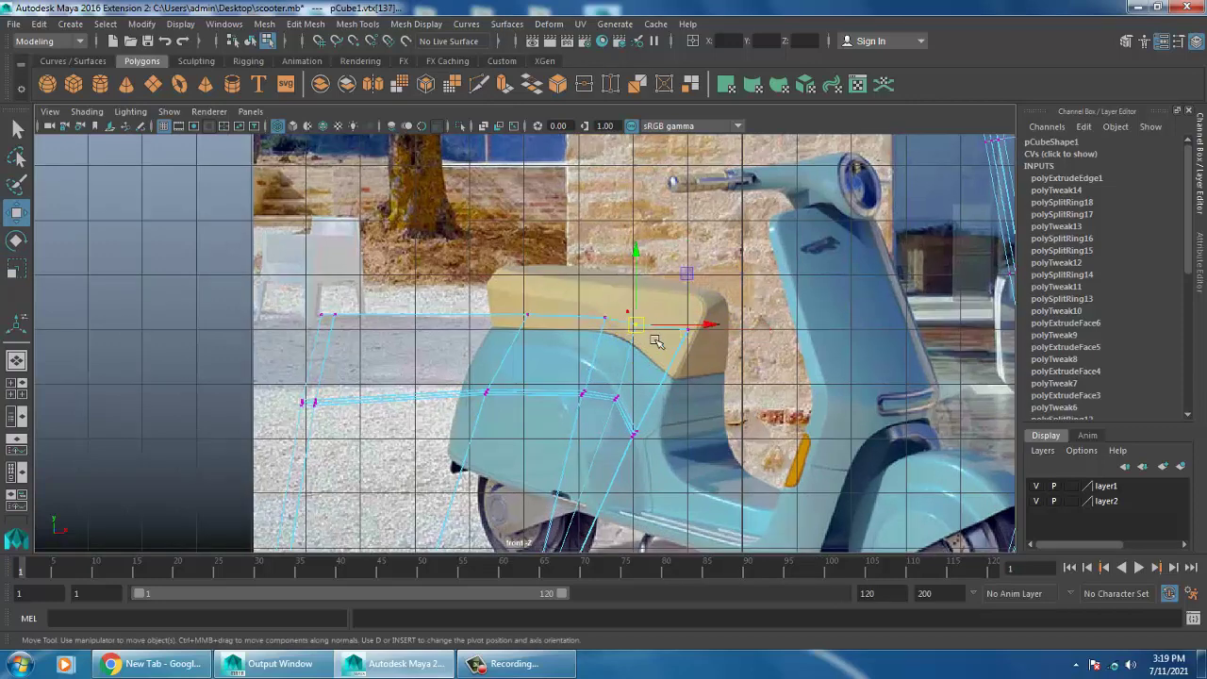
middle_click_drag(651, 305, 657, 297)
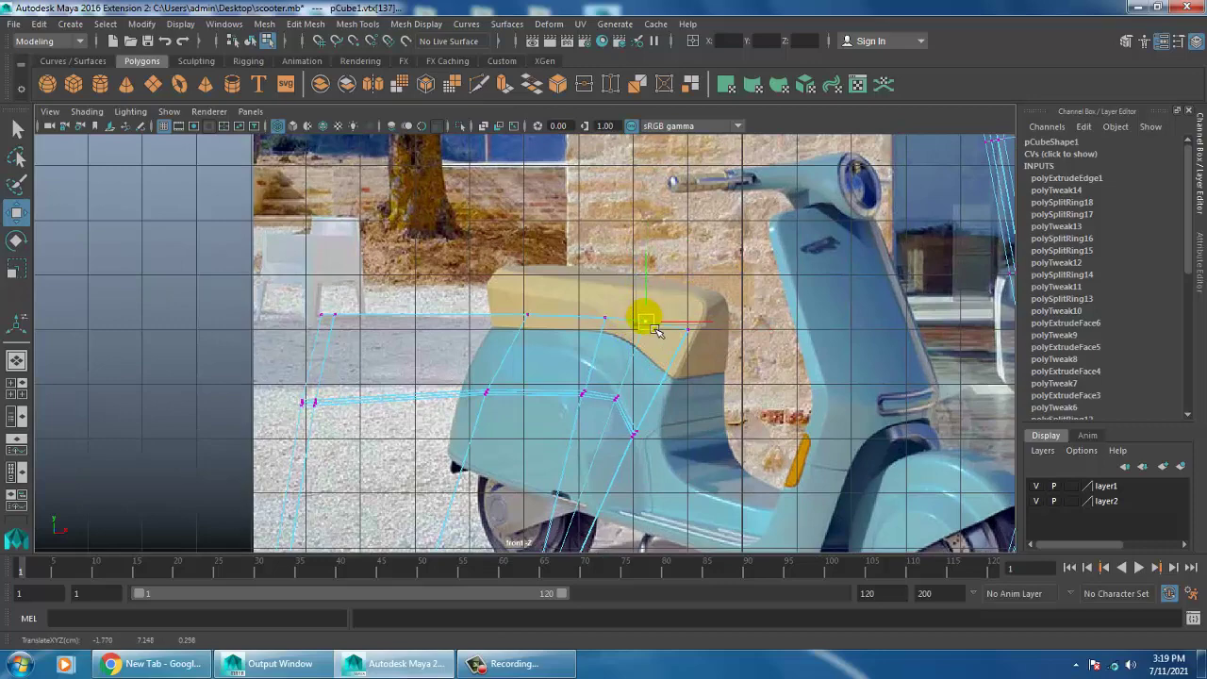
Step: Back in perspective, scale the selected face to narrow it along one axis
key("space")
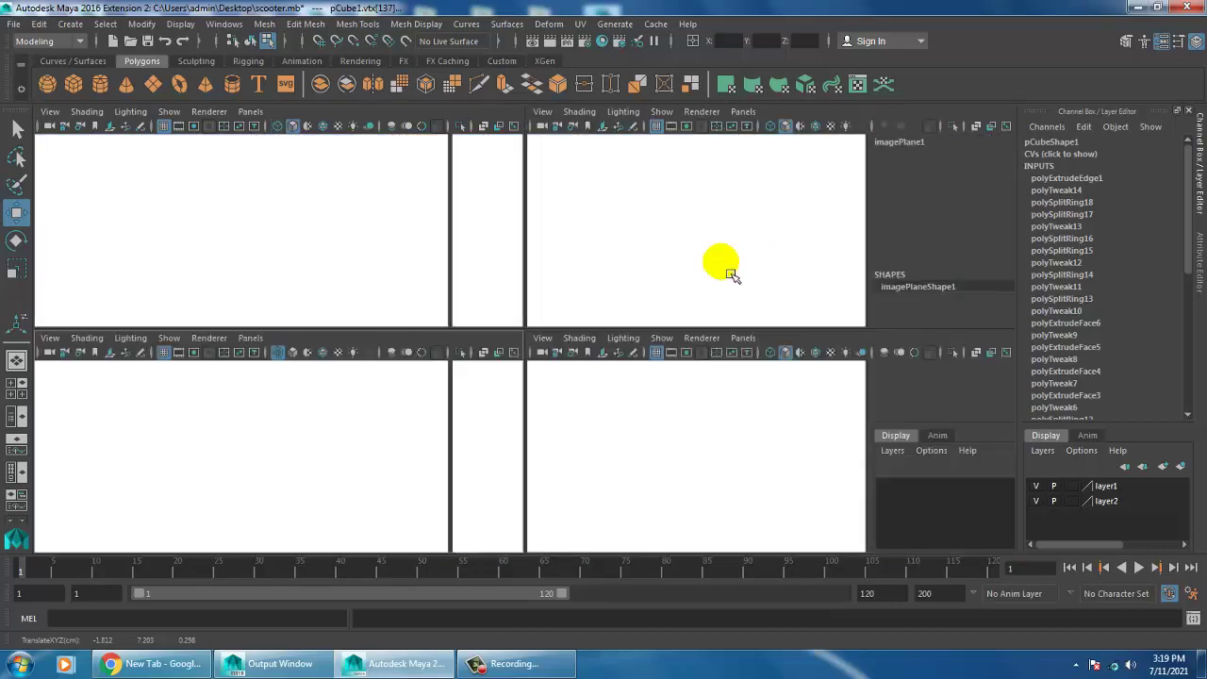
key("space")
scroll(717, 328, "up", 2)
left_click_drag(717, 329, 749, 296, "alt")
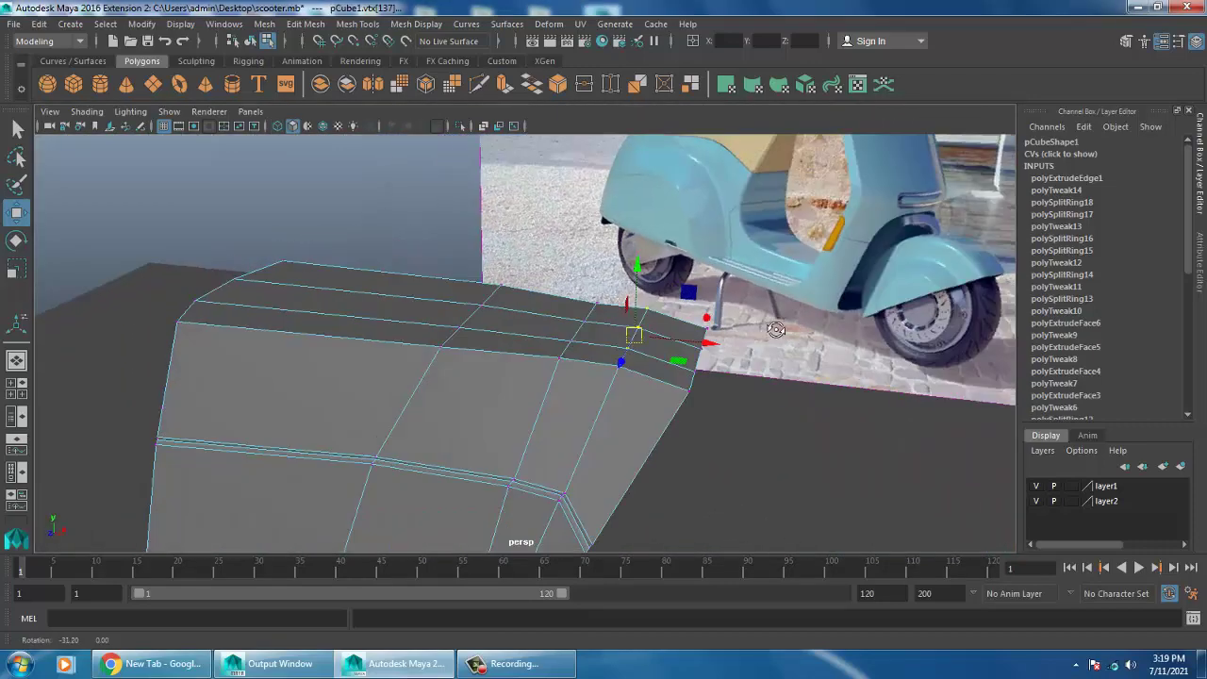
scroll(782, 312, "up", 2)
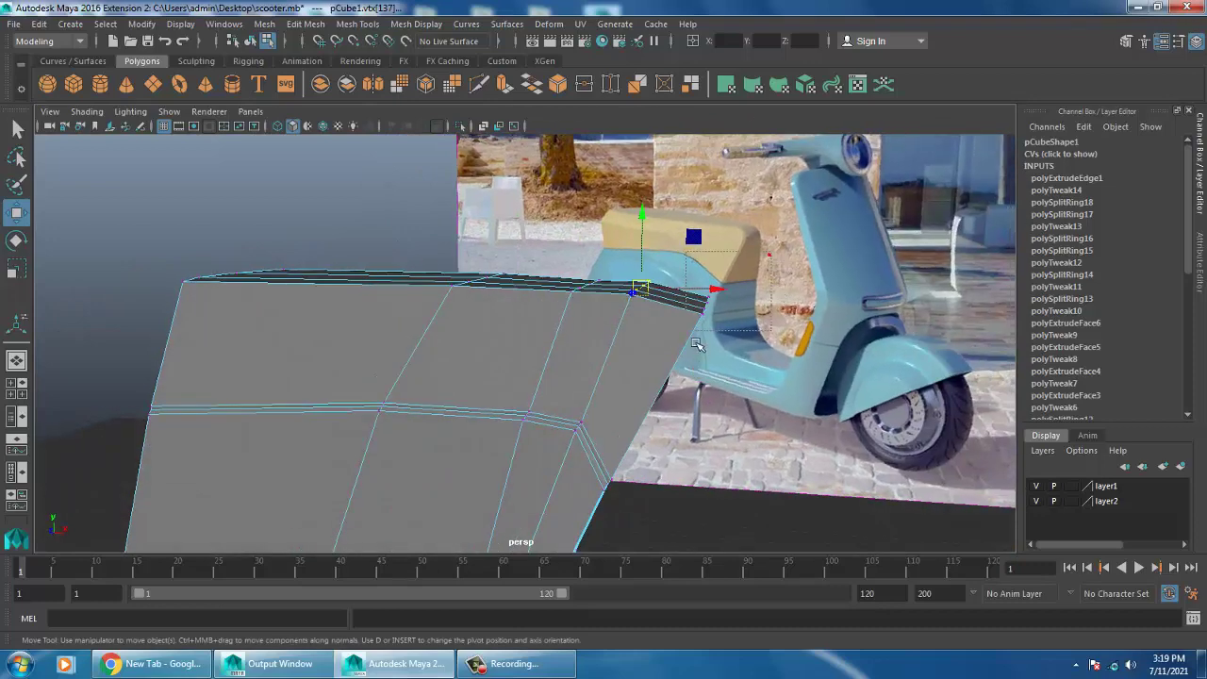
left_click_drag(696, 345, 727, 369, "alt")
key("r")
mouse_move(507, 479)
left_mouse_down()
mouse_move(620, 450)
mouse_move(614, 361)
left_mouse_up()
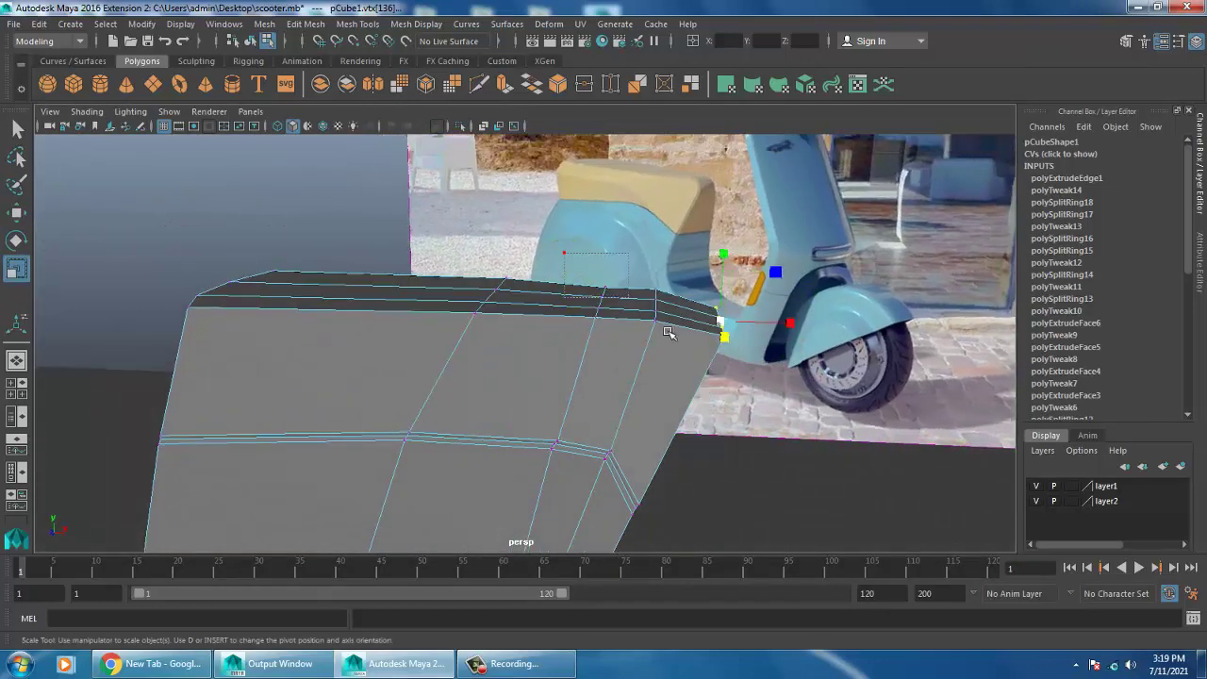
left_click_drag(696, 366, 566, 390, "alt")
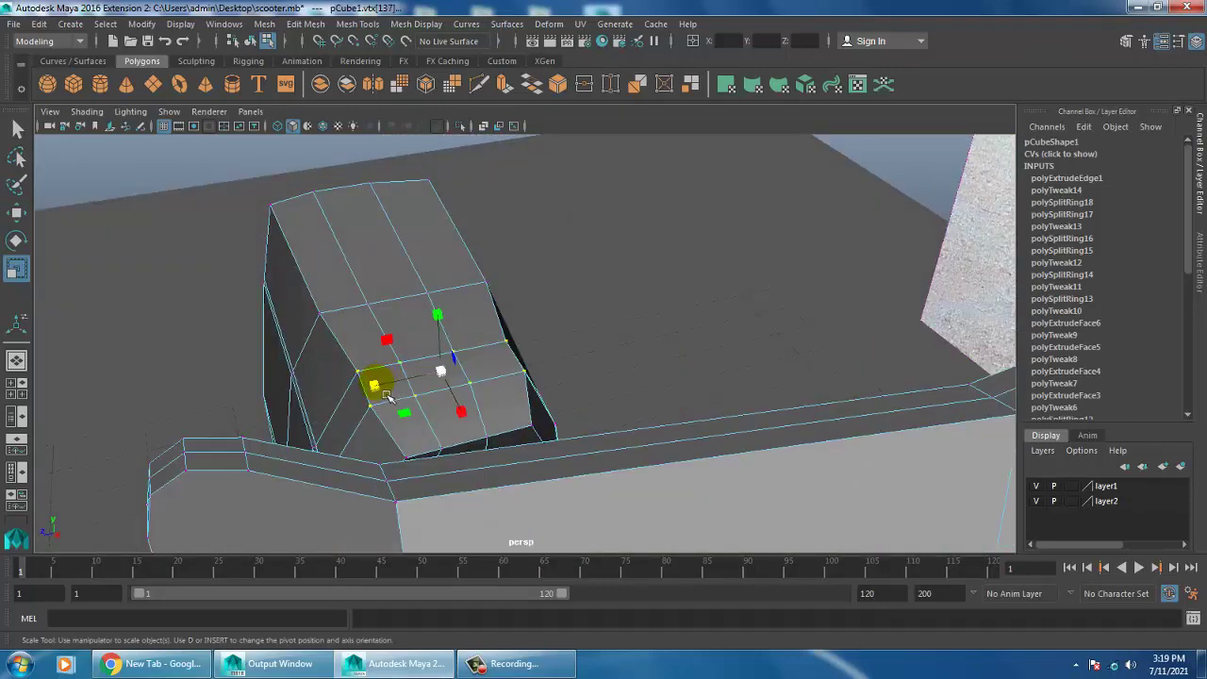
mouse_move(388, 396)
left_mouse_down("alt")
mouse_move(377, 385)
mouse_move(504, 372)
mouse_move(584, 274)
mouse_move(615, 304)
left_mouse_up("alt")
Step: Select the long corner edges along the front panel's top for bevelling
key("w")
left_click_drag(609, 243, 743, 367, "alt")
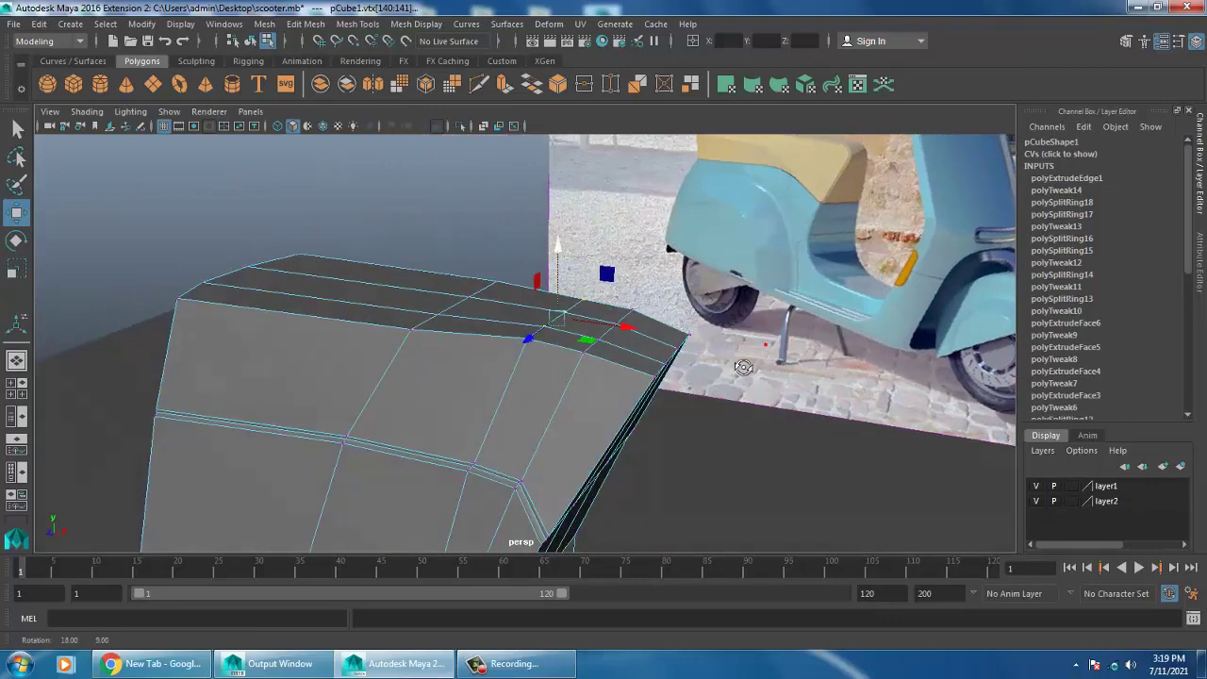
right_click_drag(645, 236, 647, 194)
left_click(392, 377)
mouse_move(626, 270)
left_mouse_down("alt")
mouse_move(613, 415)
mouse_move(630, 474)
mouse_move(661, 450)
mouse_move(580, 424)
left_mouse_up("alt")
left_click(628, 460)
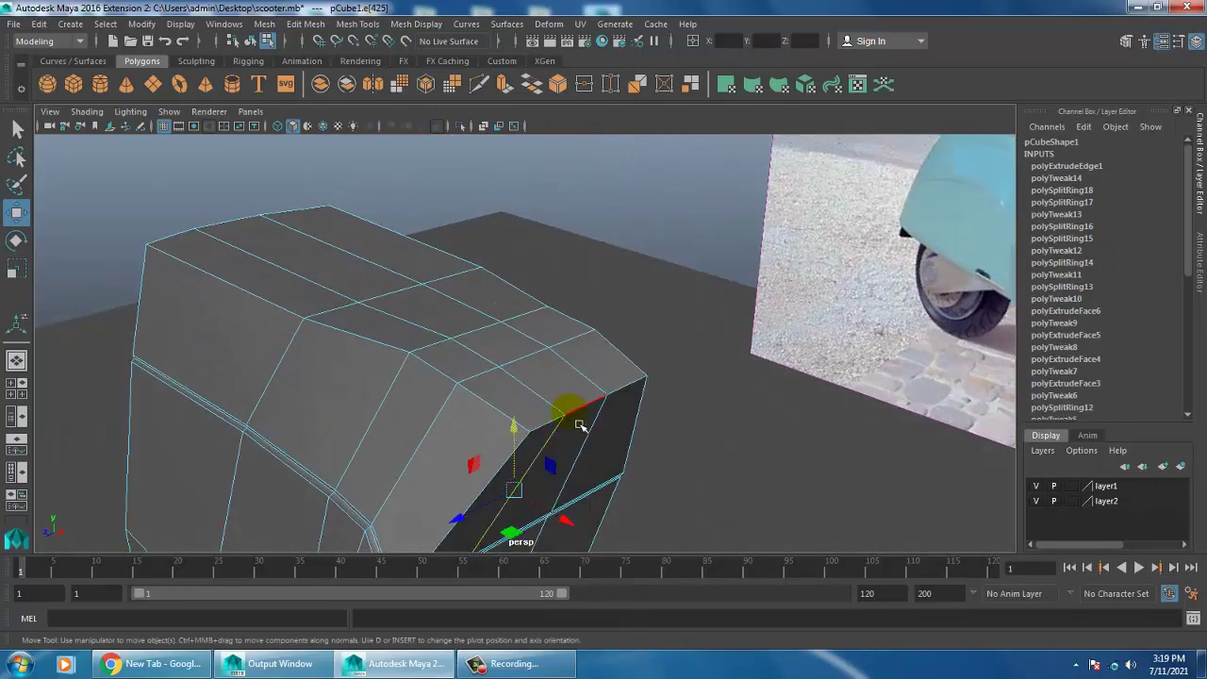
left_click(599, 419)
right_click_drag(638, 415, 675, 422, "alt")
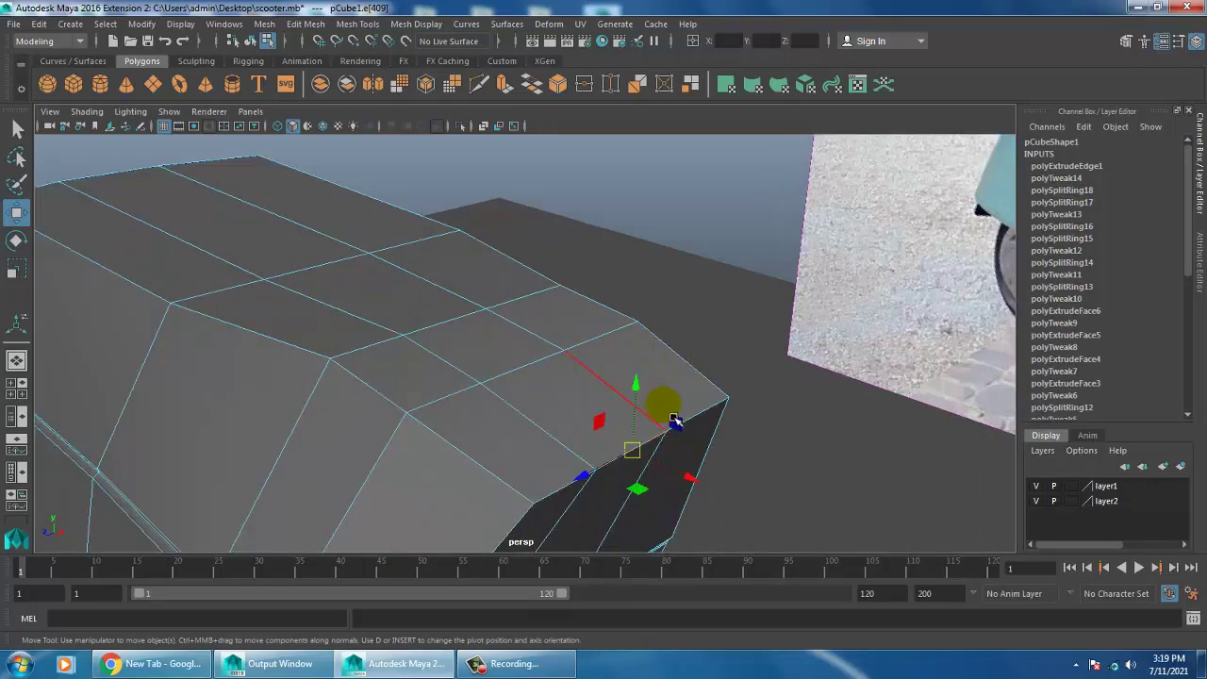
left_click(716, 421)
left_click(570, 485)
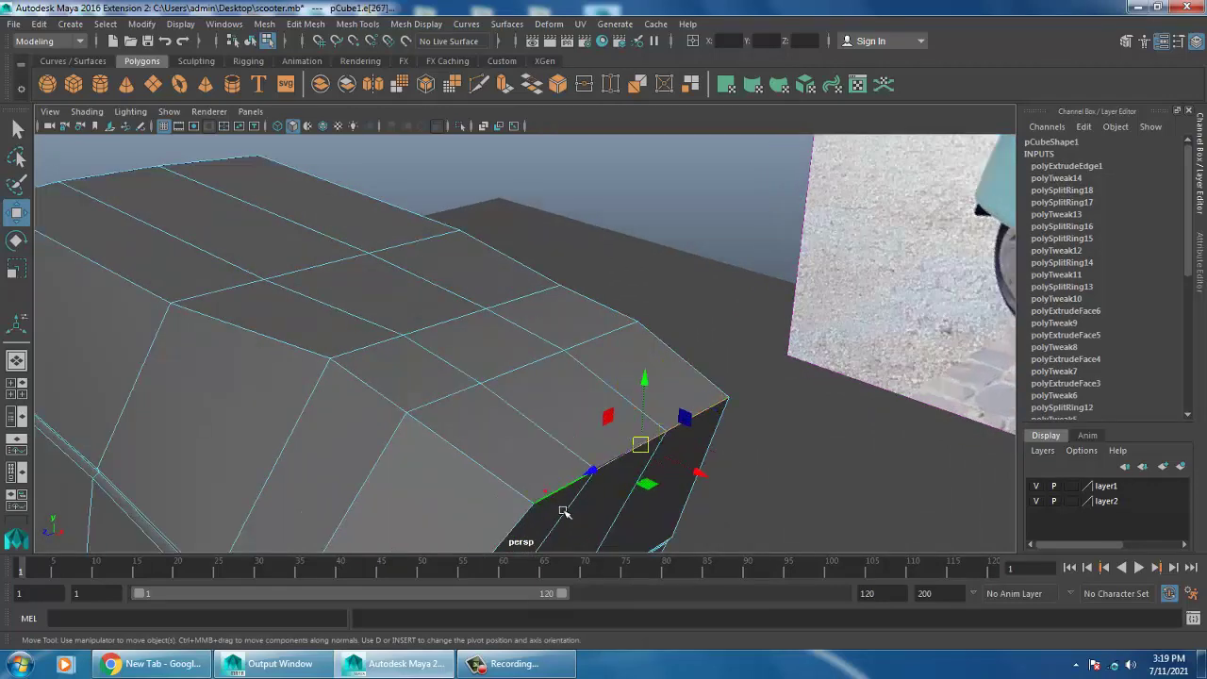
Step: Bevel the panel's top corner edges with polyBevel2 Fraction 0.7 and 3 Segments
left_click(324, 28)
left_click(339, 87)
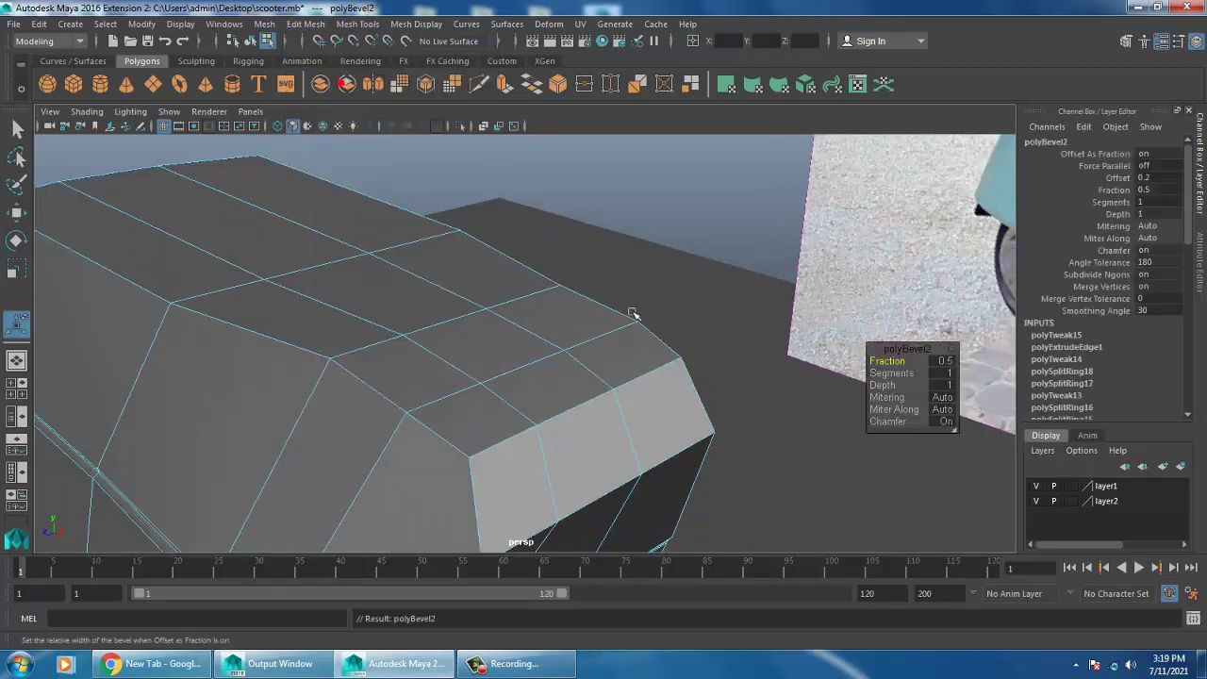
mouse_move(631, 315)
left_mouse_down("alt")
mouse_move(702, 289)
mouse_move(629, 298)
left_mouse_up("alt")
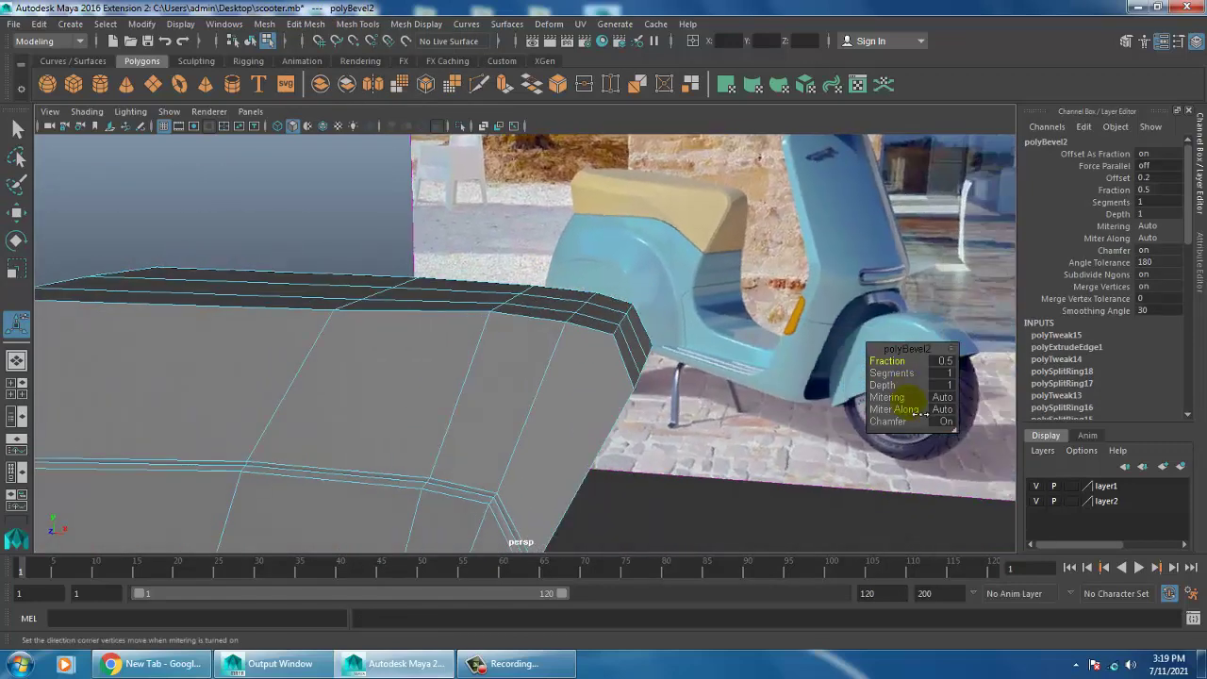
left_click_drag(907, 374, 917, 387)
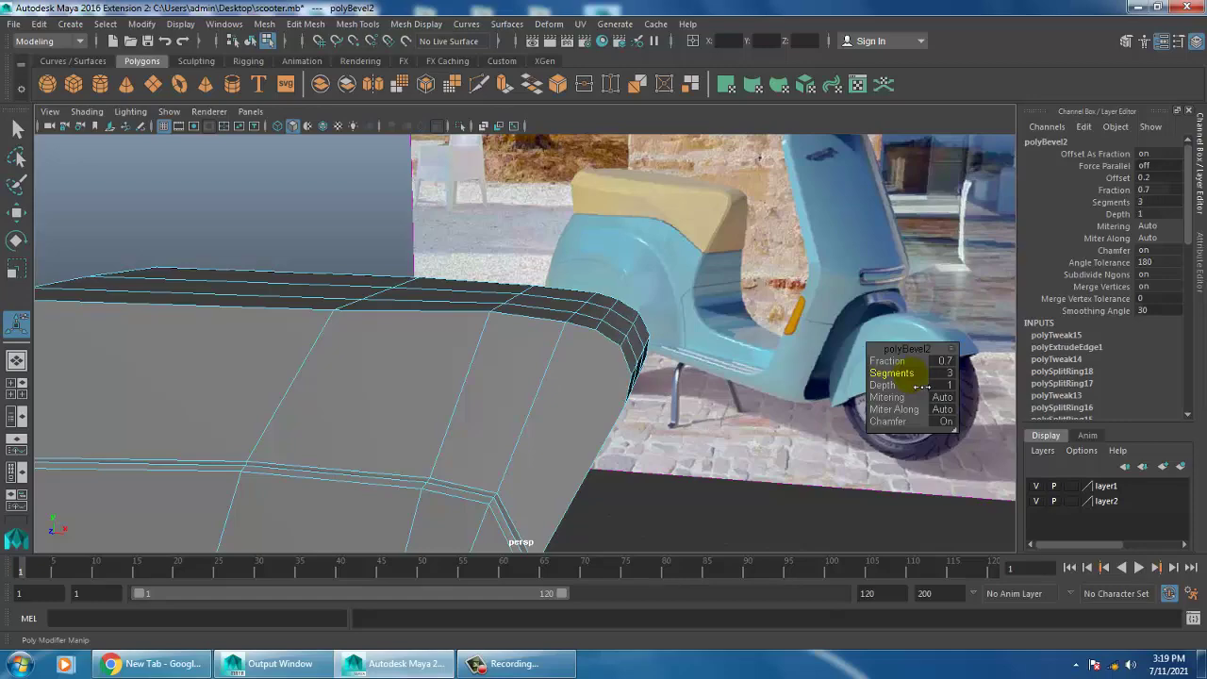
mouse_move(722, 363)
left_mouse_down("alt")
mouse_move(553, 385)
mouse_move(692, 361)
mouse_move(620, 377)
mouse_move(632, 400)
mouse_move(501, 394)
mouse_move(494, 380)
mouse_move(555, 385)
left_mouse_up("alt")
Step: Insert a new edge loop across the front panel
key("w")
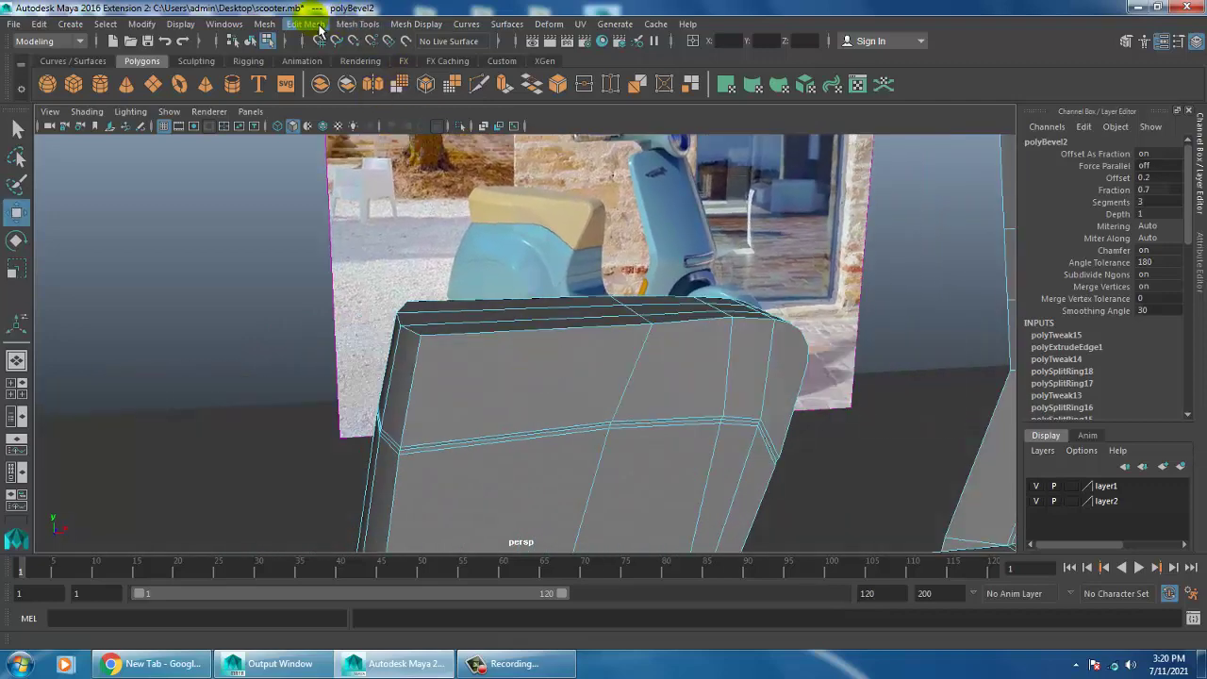
left_click(358, 23)
left_click(389, 150)
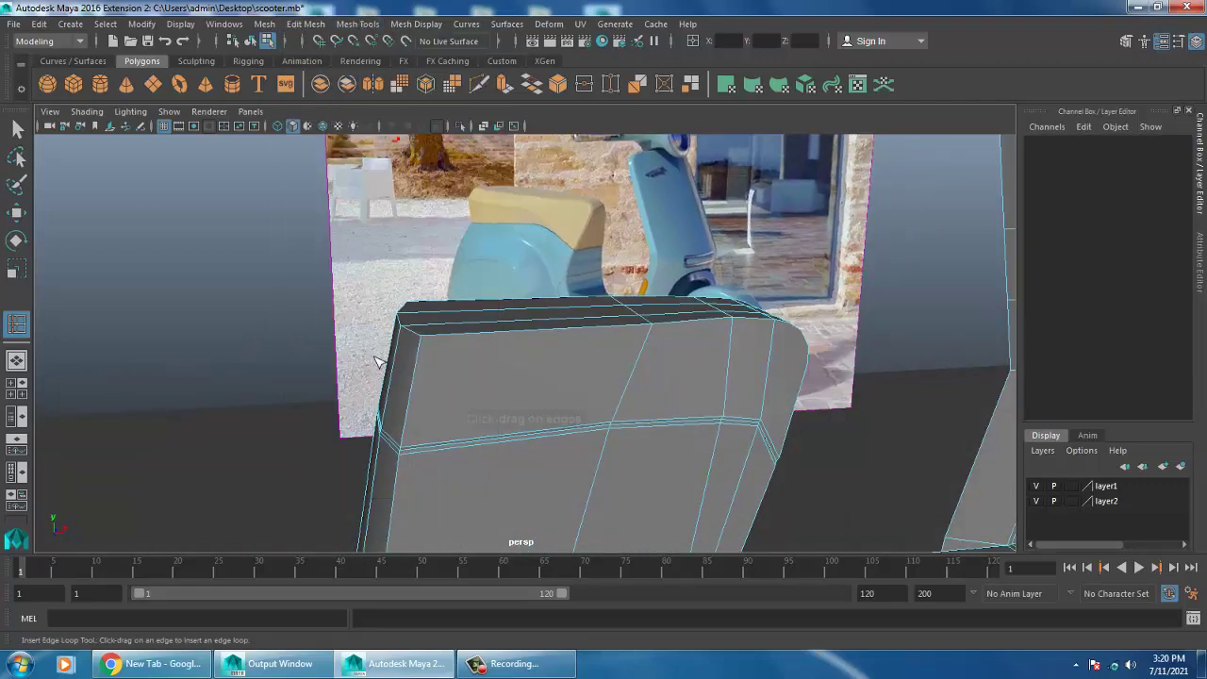
left_click(419, 404)
left_click_drag(420, 404, 472, 342, "alt")
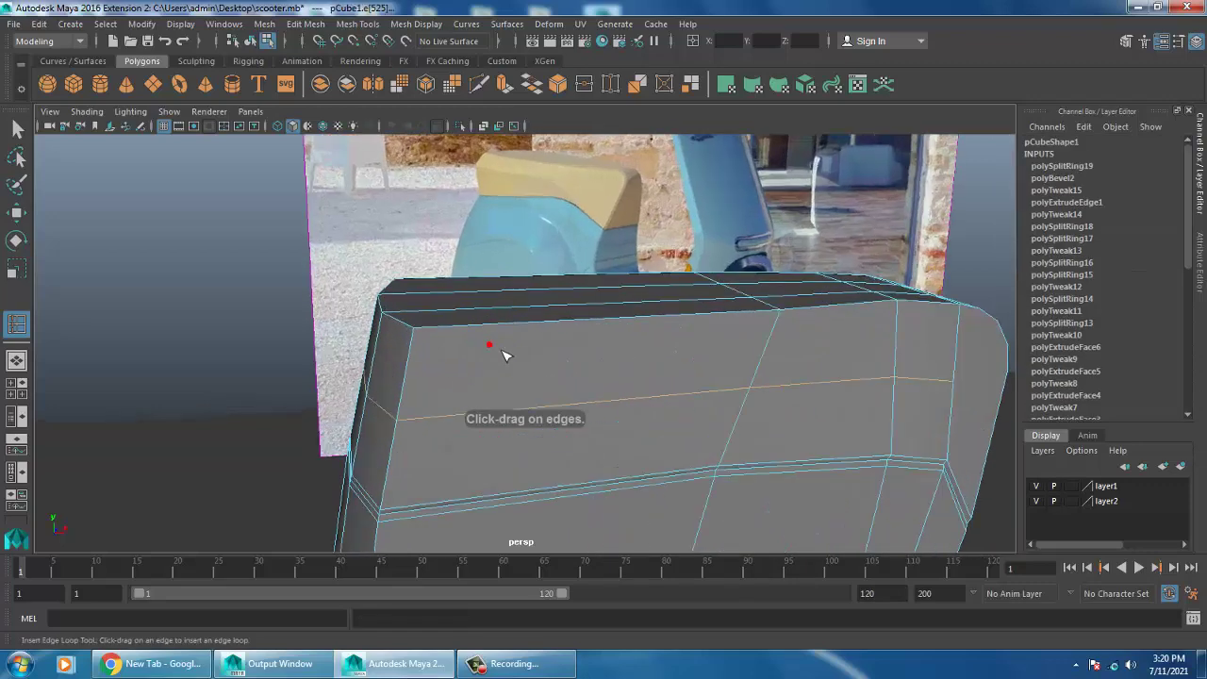
Step: Select the four vertices along the front panel's top edge and ready them for scaling
key("w")
left_click(689, 371)
left_click_drag(699, 353, 577, 316, "alt")
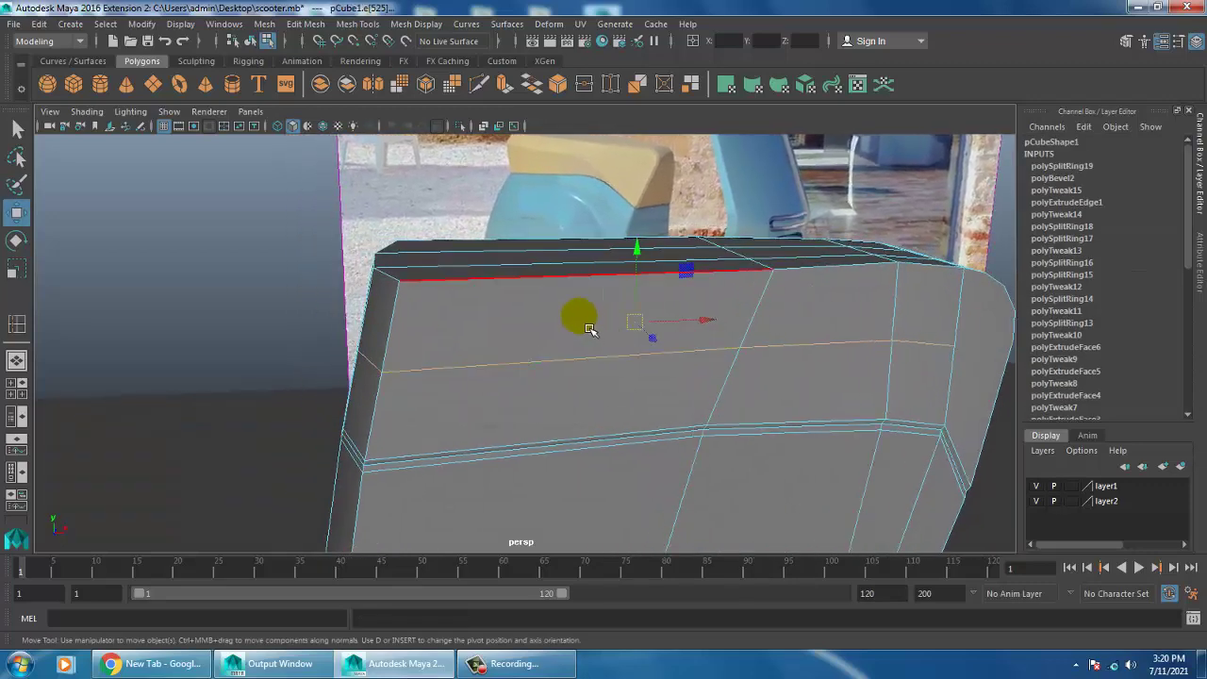
right_click(577, 316)
left_click(388, 282)
mouse_move(403, 295)
left_mouse_down("alt")
mouse_move(436, 352)
mouse_move(318, 255)
left_mouse_up("alt")
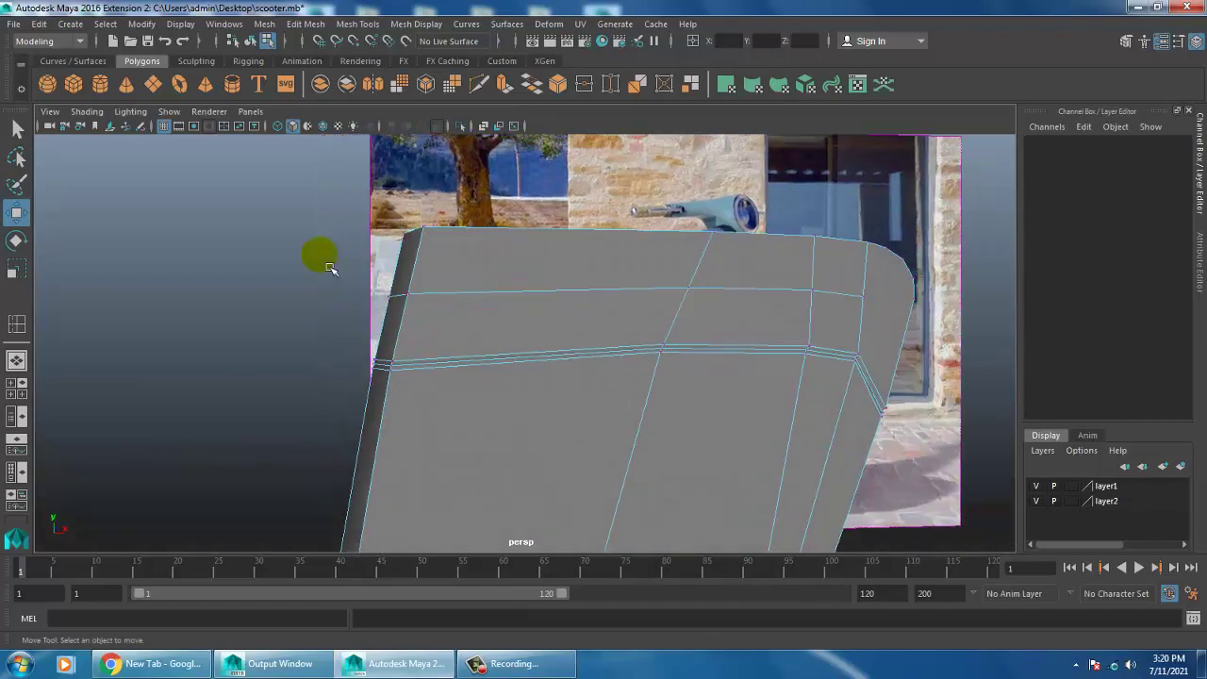
right_click_drag(318, 256, 399, 304)
mouse_move(399, 304)
left_mouse_down("alt")
mouse_move(550, 360)
mouse_move(740, 476)
mouse_move(720, 443)
mouse_move(782, 399)
mouse_move(588, 353)
mouse_move(612, 449)
mouse_move(566, 345)
mouse_move(614, 409)
mouse_move(599, 421)
left_mouse_up("alt")
key("r")
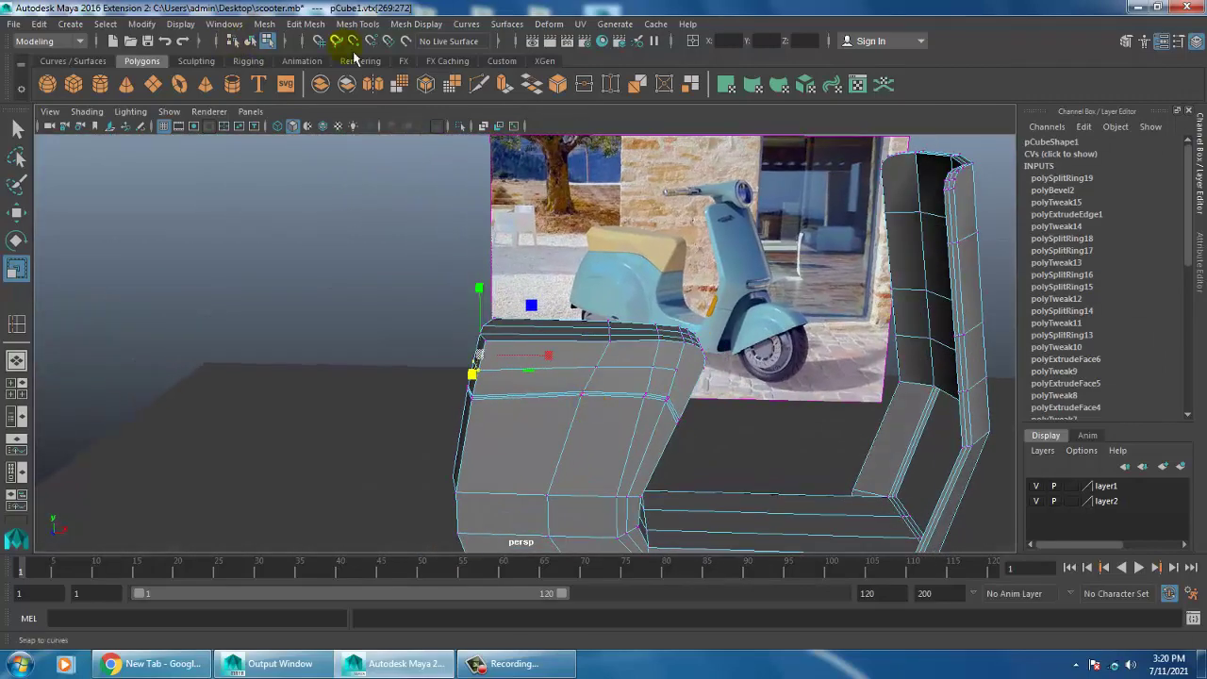
Step: Insert another edge loop across the front panel near its groove
left_click(368, 26)
left_click(417, 139)
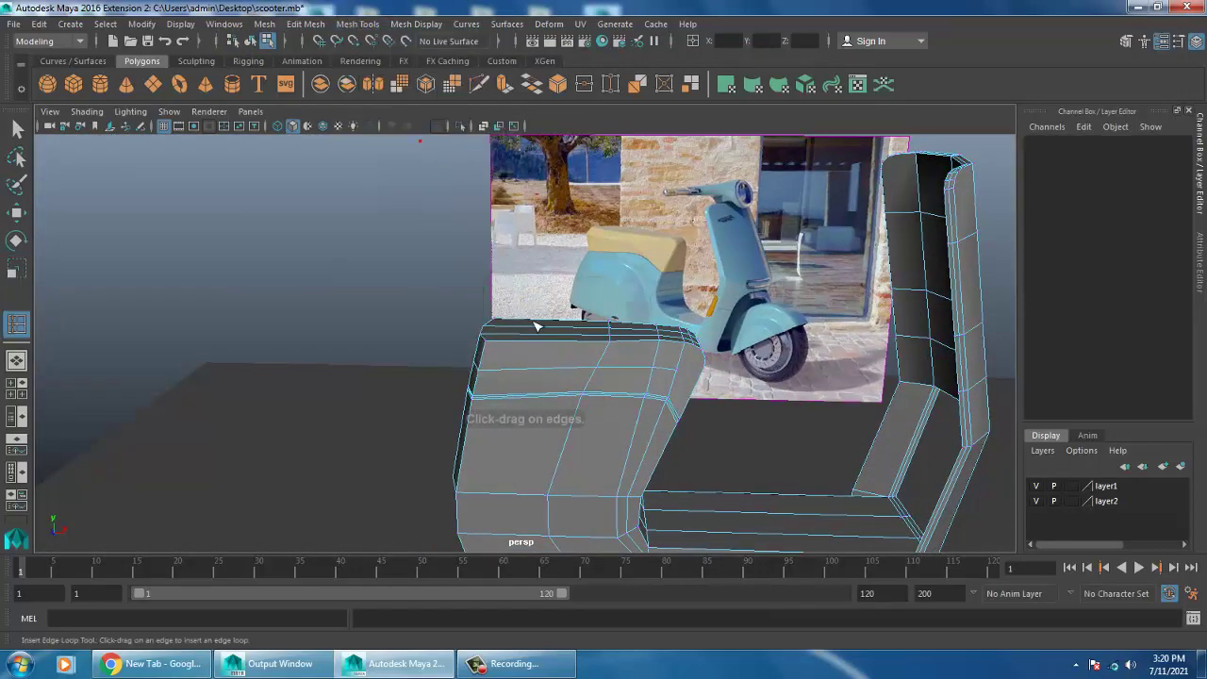
left_click(534, 344)
left_click_drag(540, 345, 593, 396)
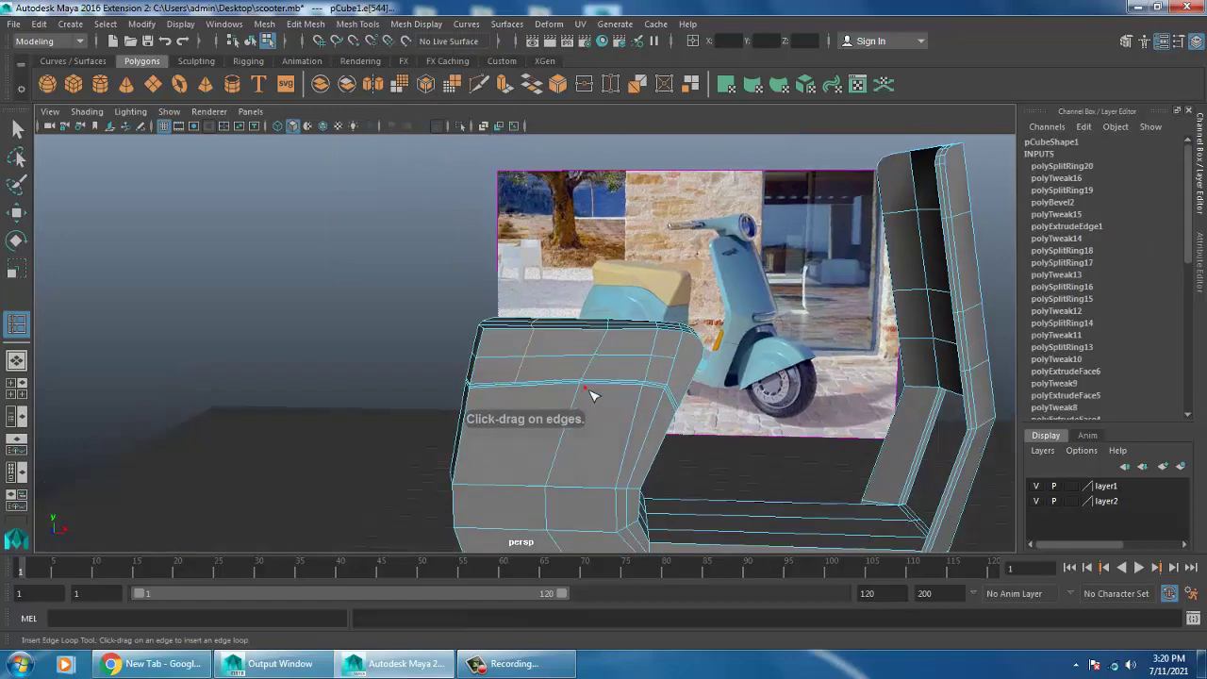
scroll(593, 377, "up", 5)
scroll(547, 396, "up", 5)
mouse_move(547, 338)
left_mouse_down("alt")
mouse_move(564, 385)
mouse_move(553, 296)
mouse_move(607, 317)
mouse_move(701, 323)
mouse_move(579, 372)
left_mouse_up("alt")
scroll(611, 283, "up", 3)
scroll(615, 300, "up", 3)
scroll(587, 369, "up", 3)
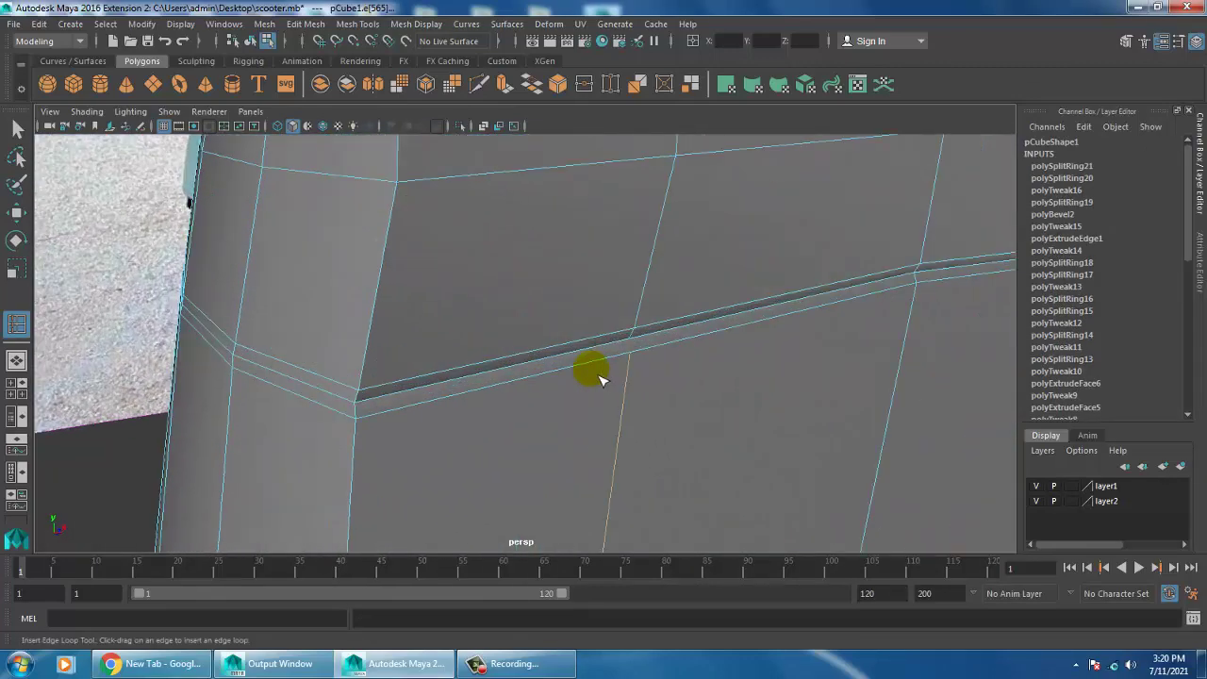
scroll(663, 342, "up", 2)
scroll(689, 349, "down", 2)
scroll(670, 341, "down", 4)
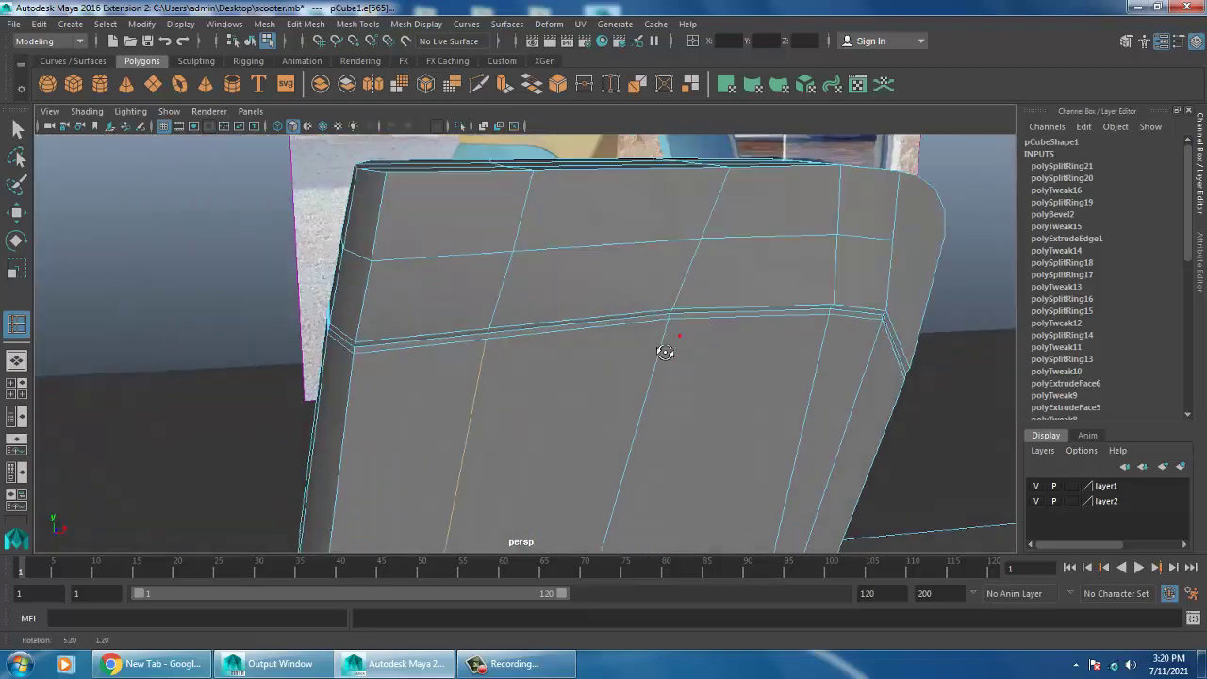
mouse_move(650, 343)
left_mouse_down("alt")
mouse_move(675, 362)
mouse_move(660, 345)
mouse_move(668, 386)
mouse_move(642, 371)
left_mouse_up("alt")
Step: Select an edge on the front panel with the Move tool
key("w")
left_click(669, 369)
left_click(361, 26)
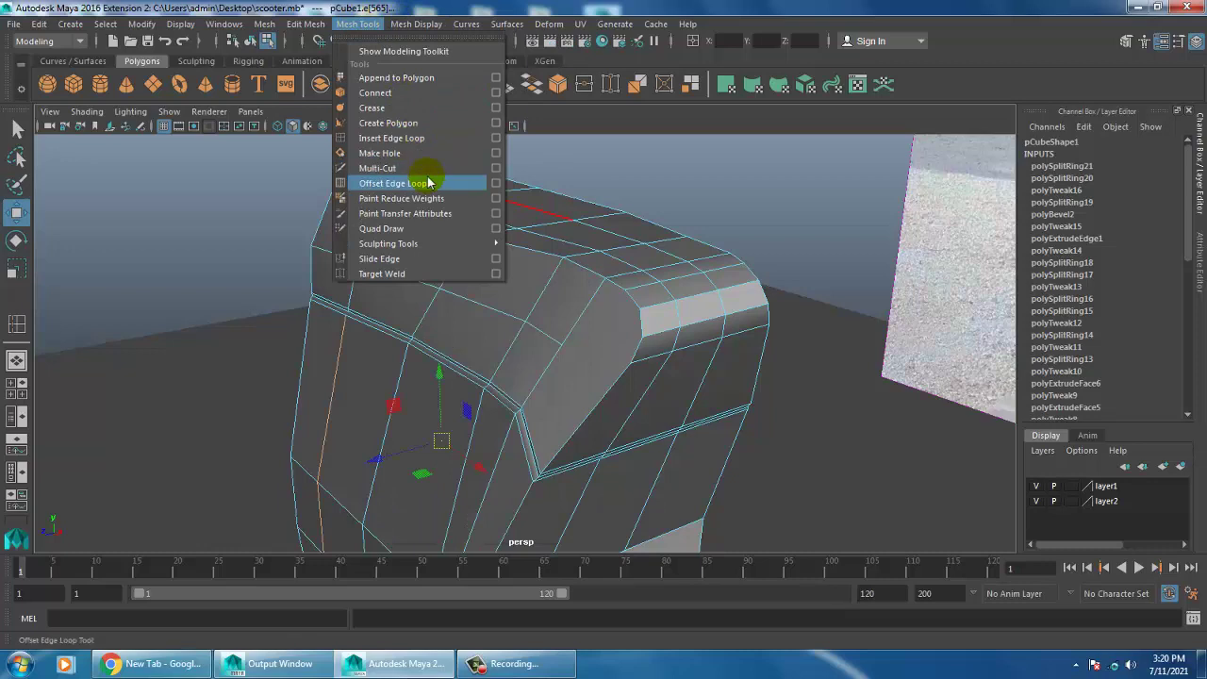
Step: Cut new edges into the front panel's top with Multi-Cut, checking the smooth preview
left_click(396, 168)
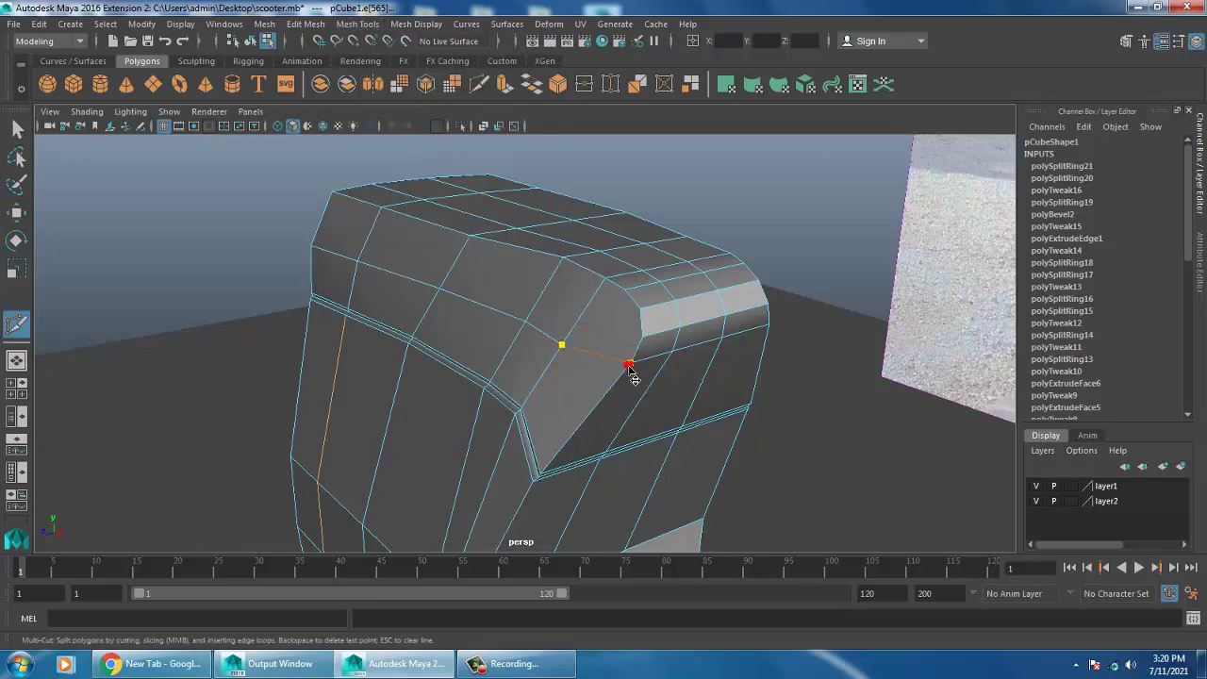
mouse_move(632, 376)
left_mouse_down("alt")
mouse_move(626, 364)
mouse_move(601, 385)
mouse_move(451, 379)
left_mouse_up("alt")
scroll(451, 379, "up", 2)
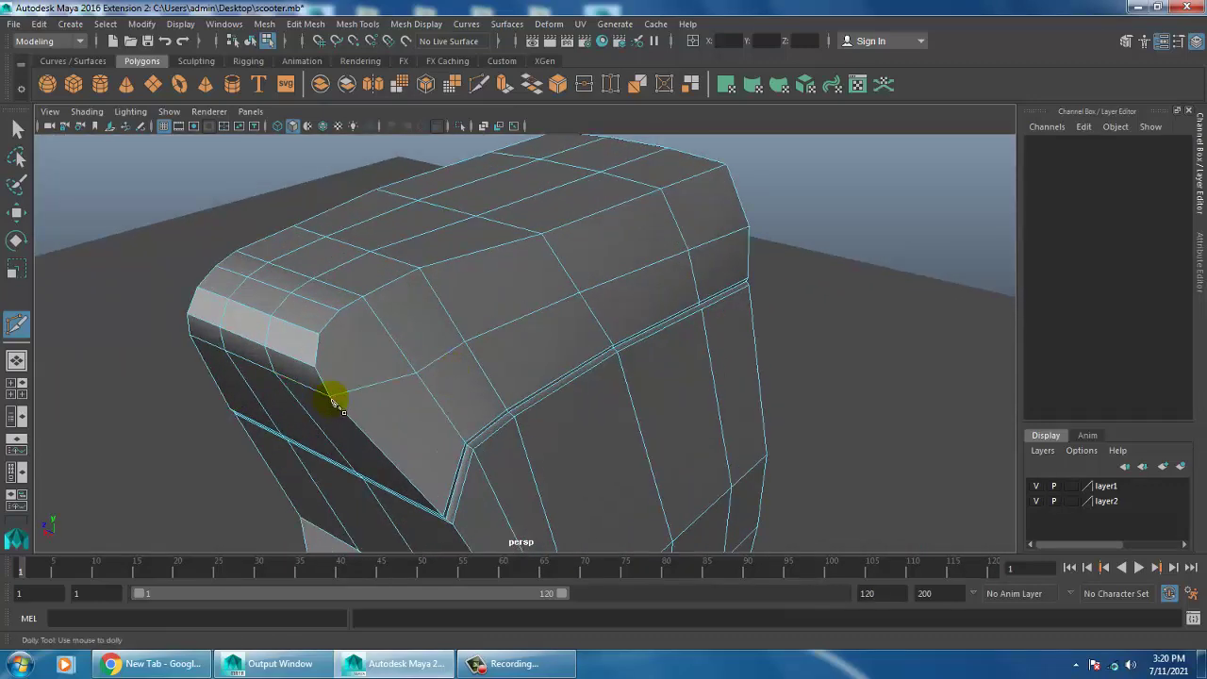
key("3")
key("1")
mouse_move(466, 359)
left_mouse_down("alt")
mouse_move(405, 343)
mouse_move(752, 340)
mouse_move(647, 350)
mouse_move(660, 397)
mouse_move(618, 361)
left_mouse_up("alt")
Step: Select two vertices on the panel top and raise them slightly
key("w")
mouse_move(485, 350)
left_mouse_down("alt")
mouse_move(558, 417)
mouse_move(484, 399)
left_mouse_up("alt")
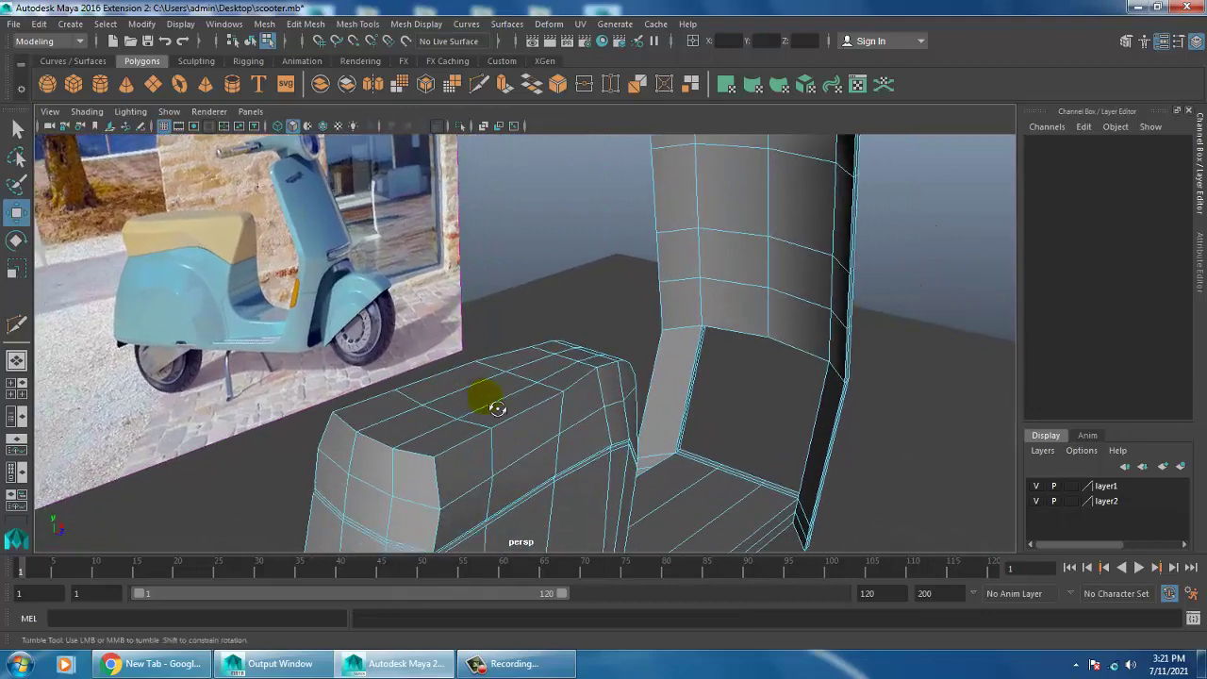
right_click_drag(491, 396, 554, 420, "alt")
right_click(571, 390)
right_click_drag(412, 238, 412, 238)
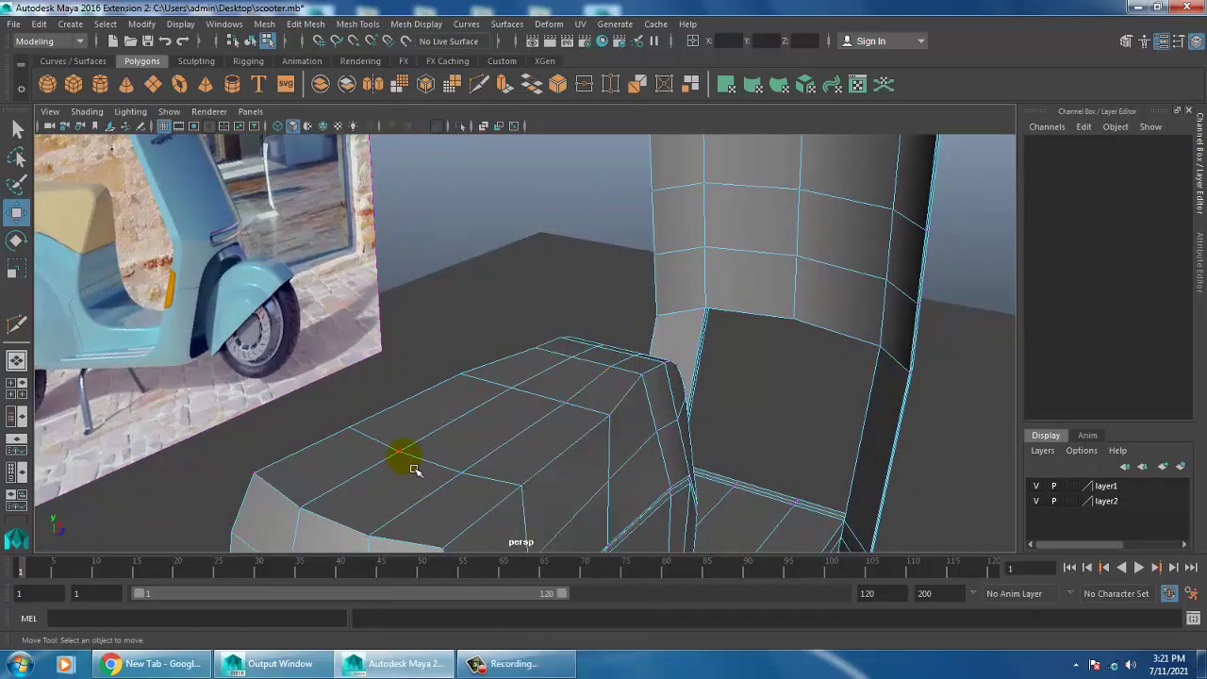
left_click(400, 457)
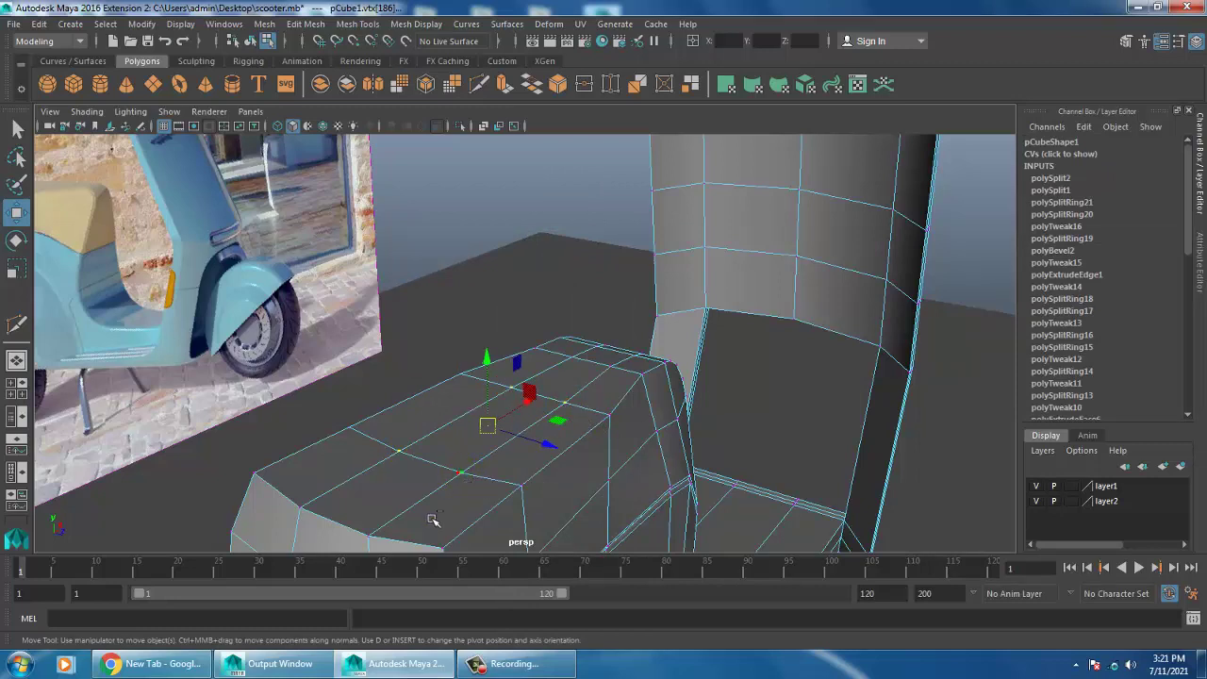
left_click(366, 538, "shift")
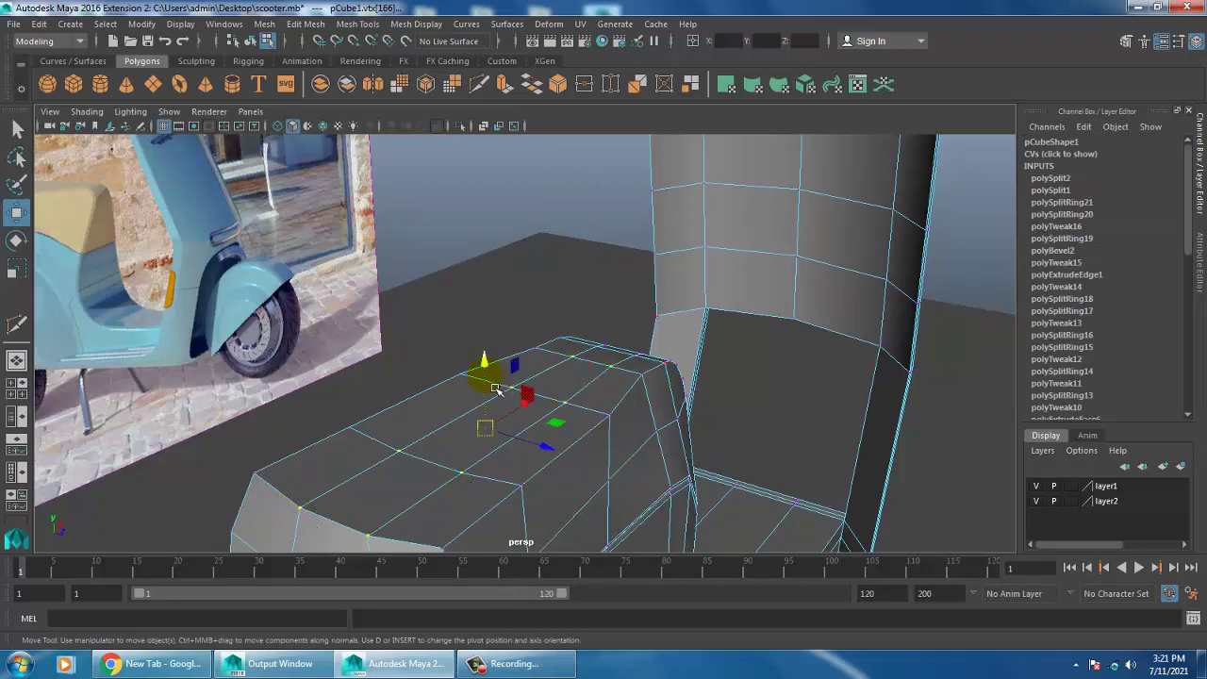
left_click_drag(496, 388, 565, 408)
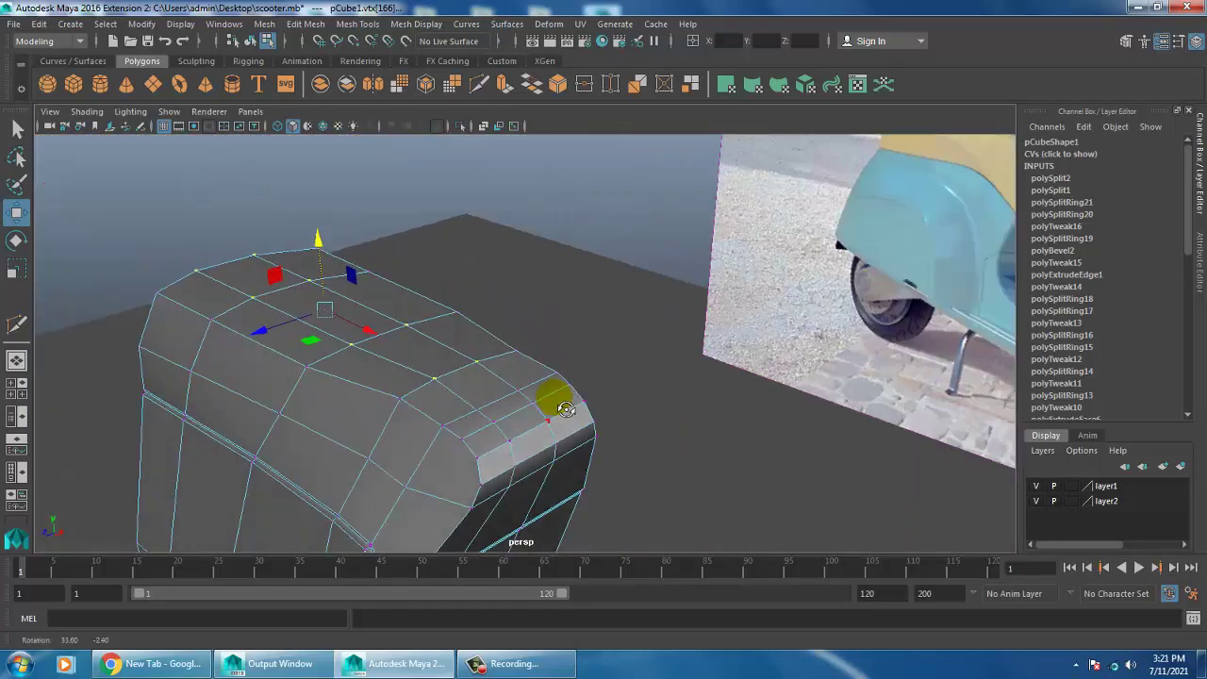
Step: Show the mesh as wireframe and frame the panel corner
right_click_drag(565, 408, 483, 445, "alt")
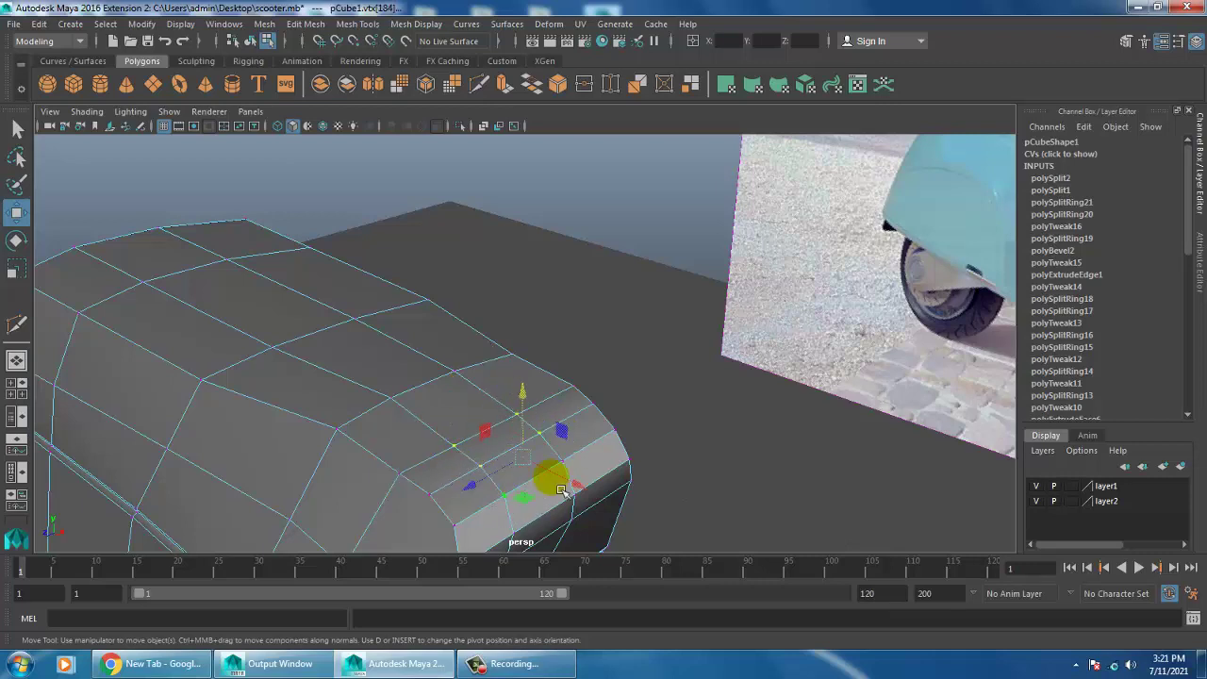
left_click_drag(575, 479, 636, 458, "alt")
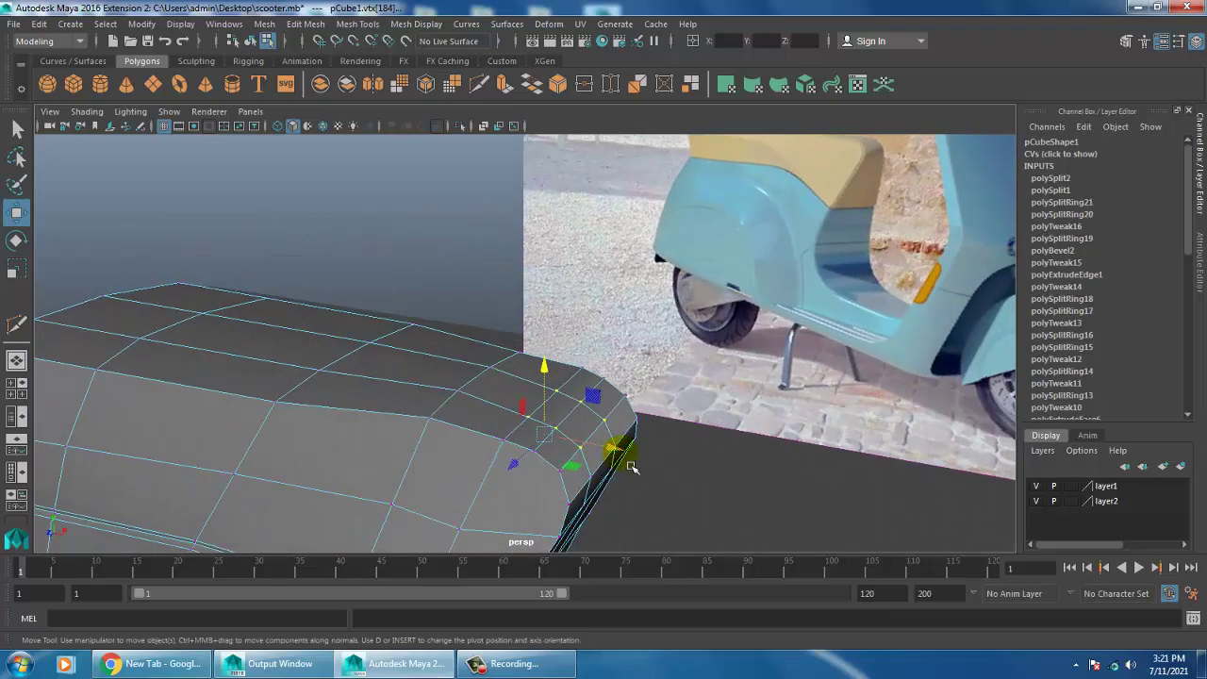
key("4")
right_click_drag(630, 446, 663, 317, "alt")
middle_click_drag(663, 318, 666, 382, "alt")
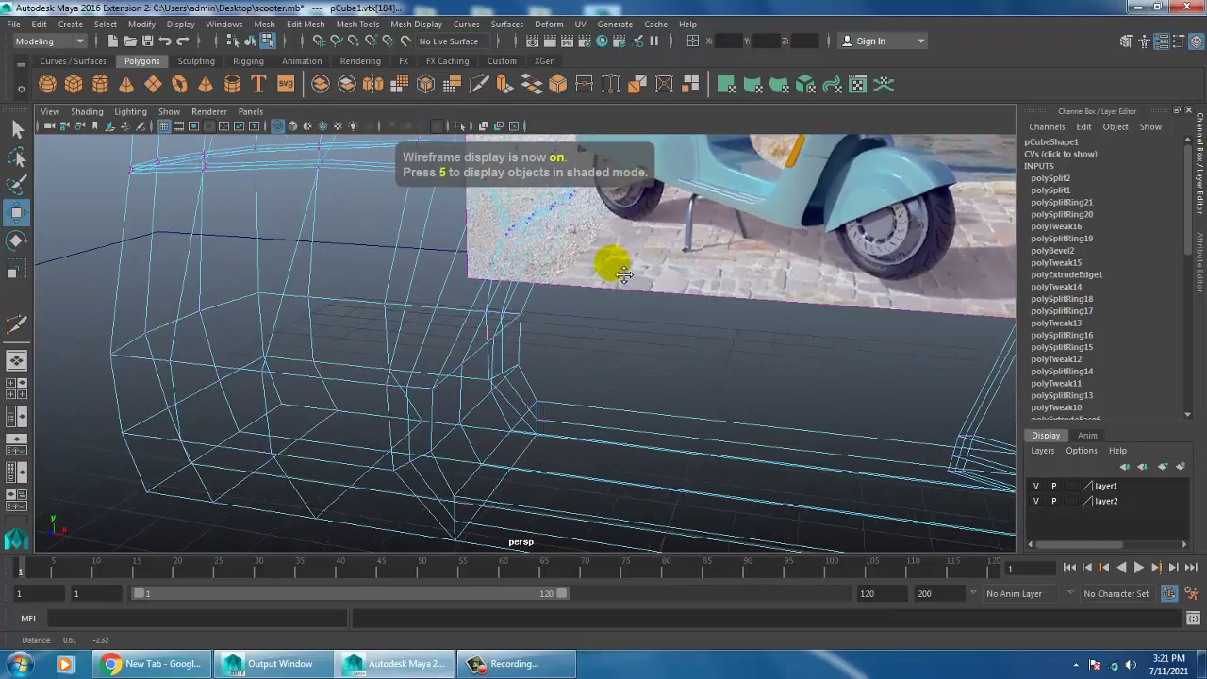
Step: Return to shaded display and raise the front panel's top corner vertex
scroll(666, 382, "up", 2)
key("5")
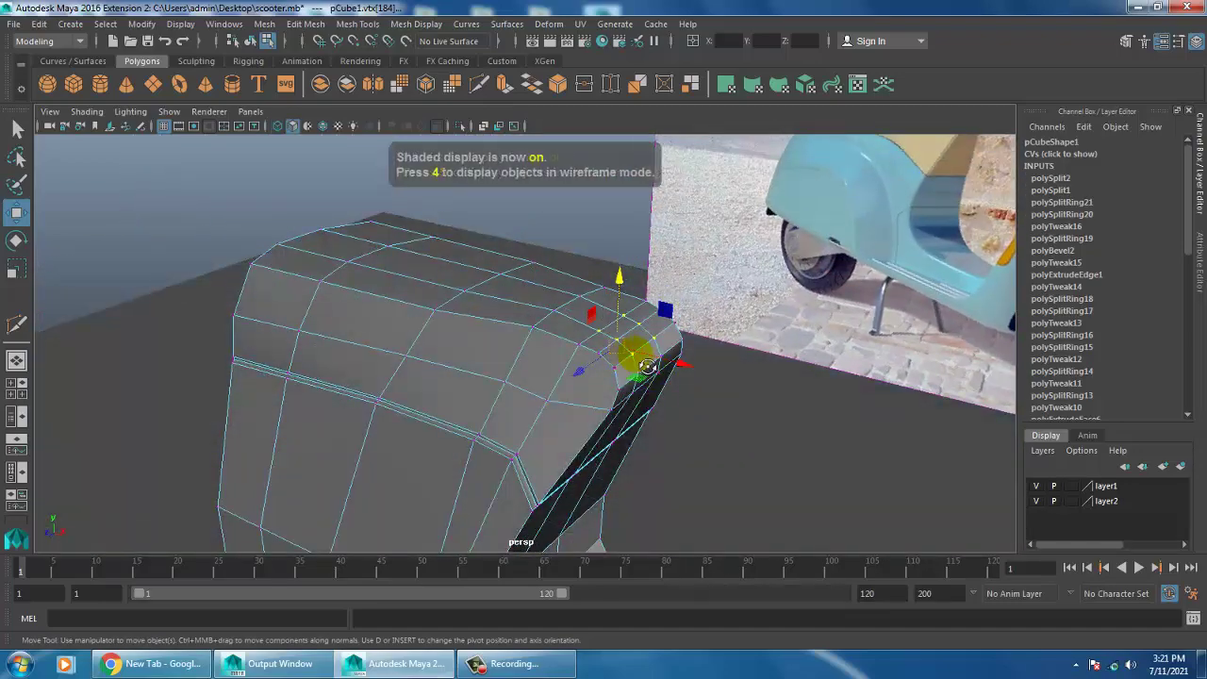
scroll(645, 316, "up", 2)
mouse_move(658, 299)
left_mouse_down()
mouse_move(660, 288)
mouse_move(762, 399)
mouse_move(672, 372)
mouse_move(673, 418)
mouse_move(593, 425)
mouse_move(742, 396)
mouse_move(701, 399)
mouse_move(712, 404)
mouse_move(628, 409)
mouse_move(779, 405)
mouse_move(625, 493)
mouse_move(660, 512)
mouse_move(688, 509)
left_mouse_up()
scroll(665, 292, "down", 3)
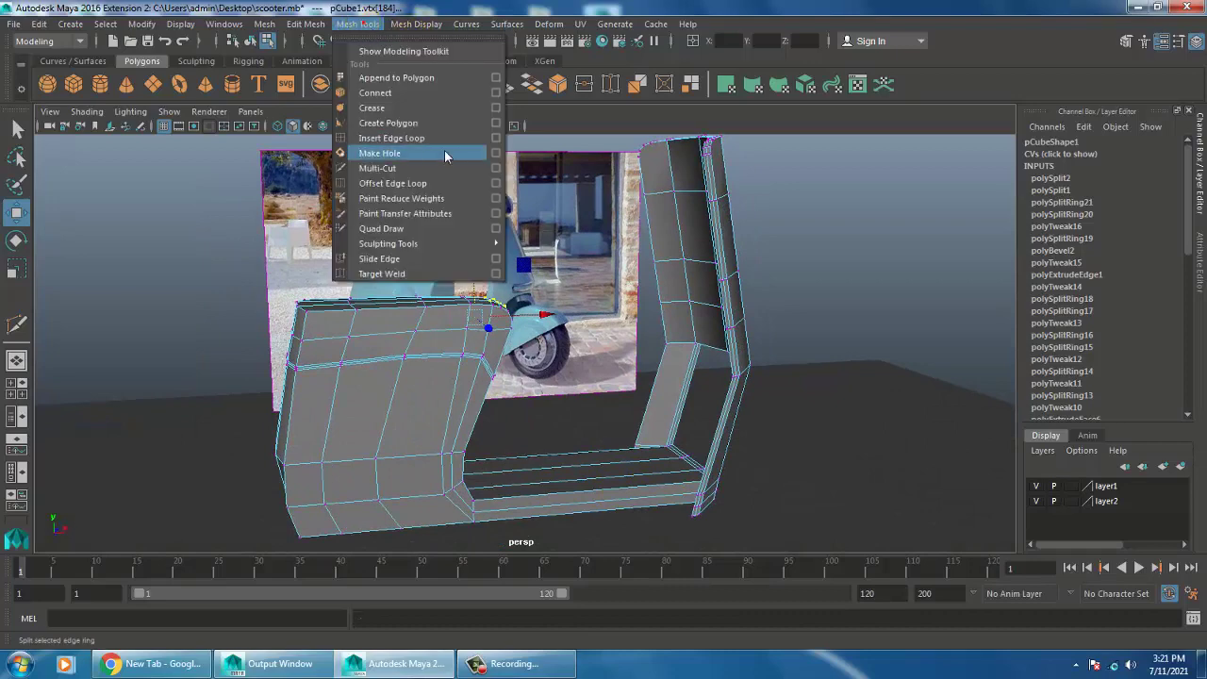
Step: Insert two more edge loops along the floorboard strip by the front panel
left_click(453, 135)
mouse_move(647, 396)
left_mouse_down("alt")
mouse_move(568, 488)
mouse_move(570, 507)
mouse_move(531, 494)
mouse_move(768, 504)
mouse_move(583, 459)
mouse_move(690, 425)
left_mouse_up("alt")
key("w")
Step: Return to Object Mode and orbit to a low frontal view of the scooter body
right_click_drag(689, 426, 761, 419, "alt")
left_click_drag(761, 419, 741, 350, "alt")
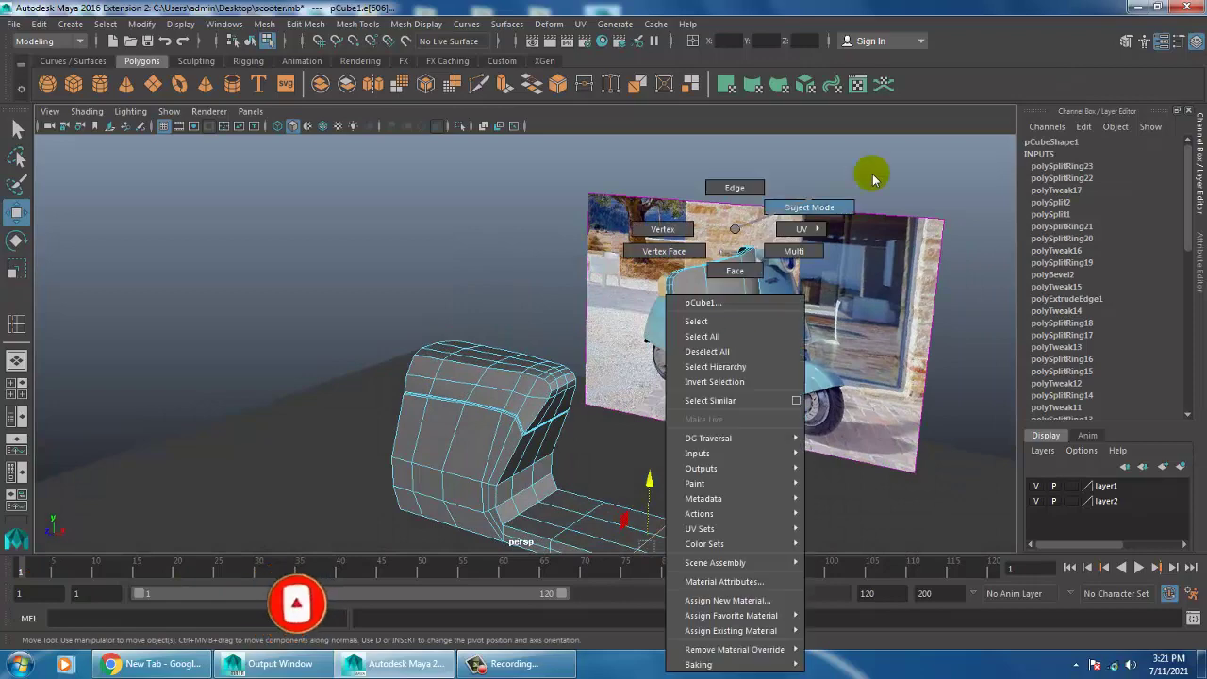
right_click_drag(736, 229, 876, 176)
mouse_move(876, 176)
left_mouse_down("alt")
mouse_move(860, 325)
mouse_move(837, 314)
left_mouse_up("alt")
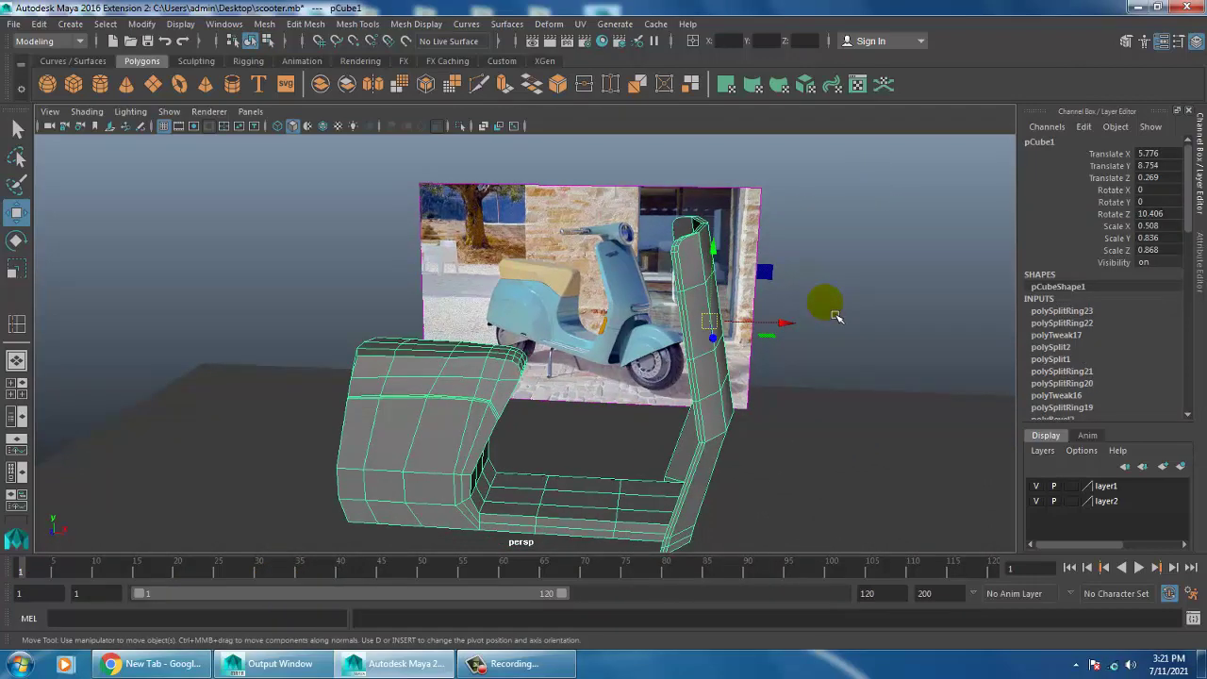
mouse_move(836, 317)
left_mouse_down("alt")
mouse_move(779, 299)
mouse_move(696, 343)
mouse_move(1011, 350)
mouse_move(845, 330)
left_mouse_up("alt")
Step: Show the body smoothed in Viewport 2.0 and save the scene as scooter.mb
key("3")
left_click(210, 111)
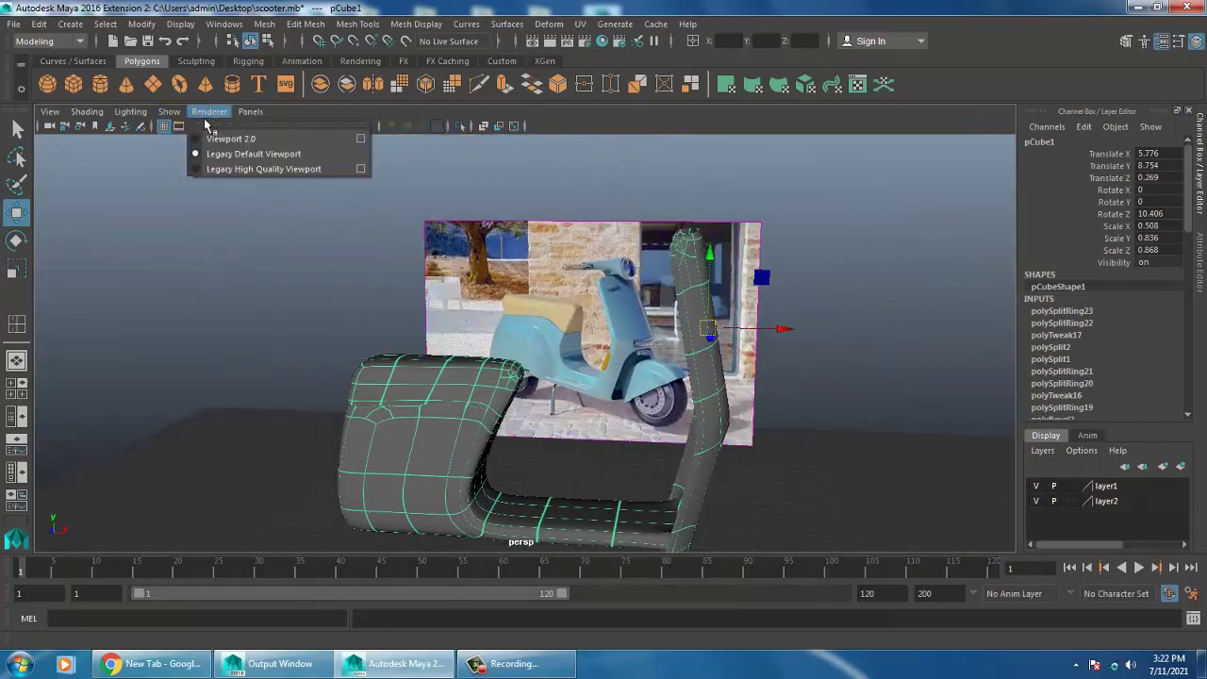
left_click(234, 139)
mouse_move(794, 435)
left_mouse_down("alt")
mouse_move(717, 431)
mouse_move(843, 434)
mouse_move(738, 423)
mouse_move(790, 442)
left_mouse_up("alt")
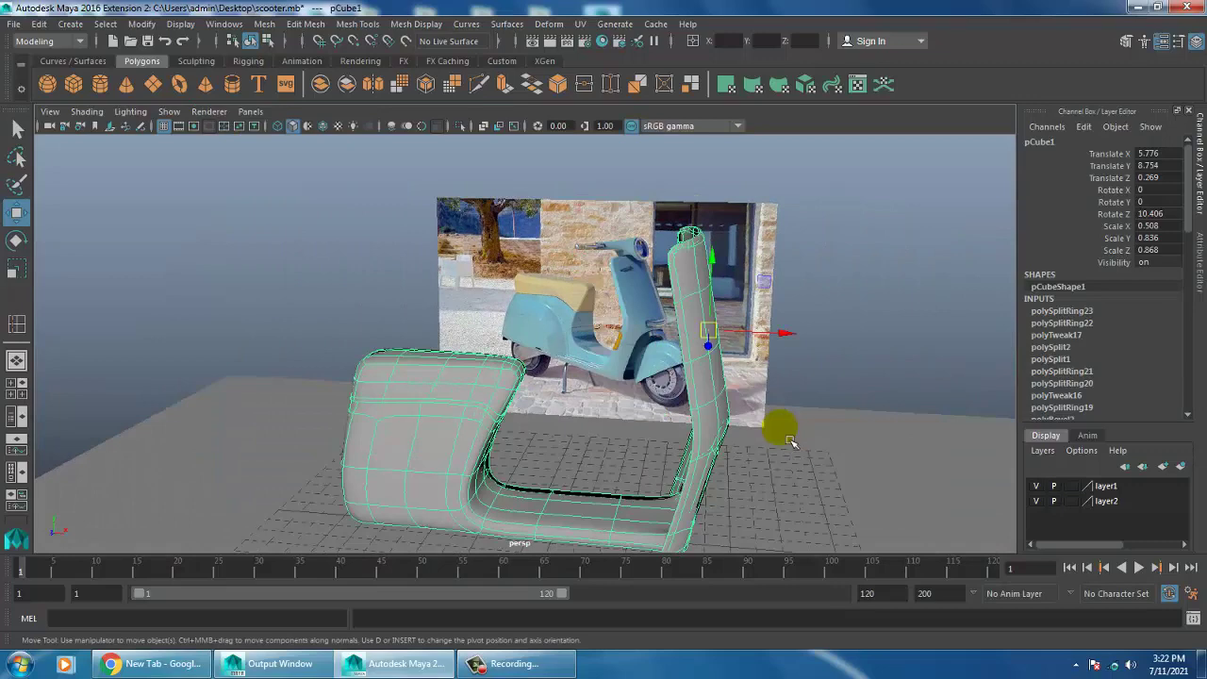
key("ctrl+s")
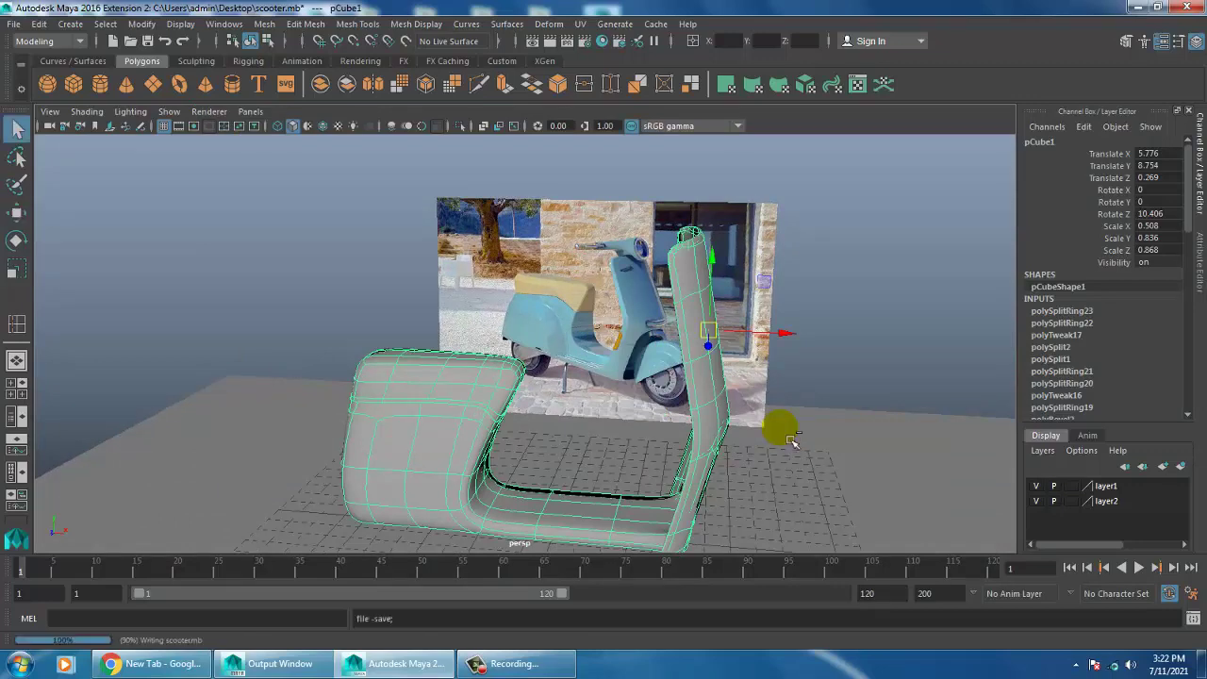